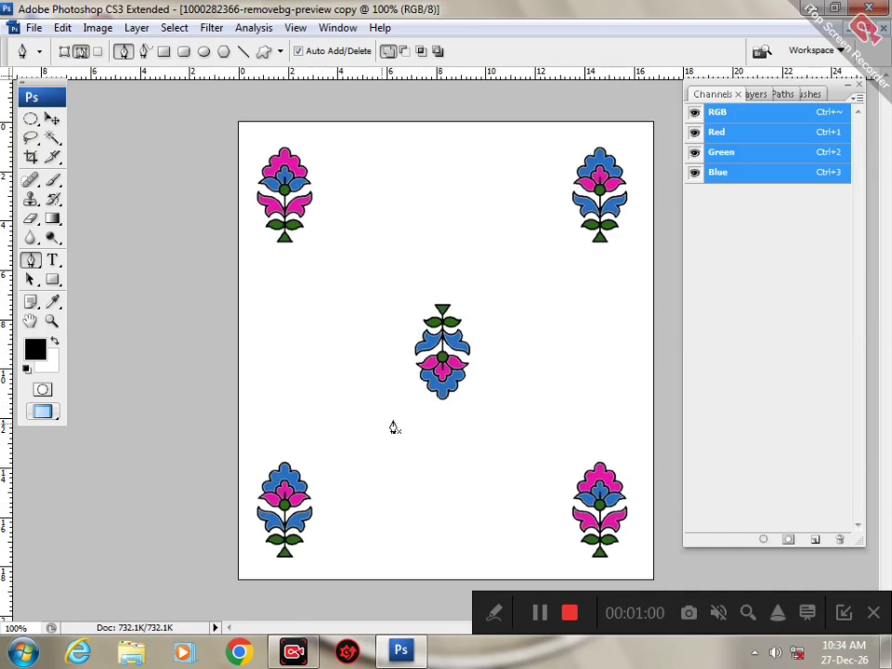
left_click(493, 612)
left_click(328, 612)
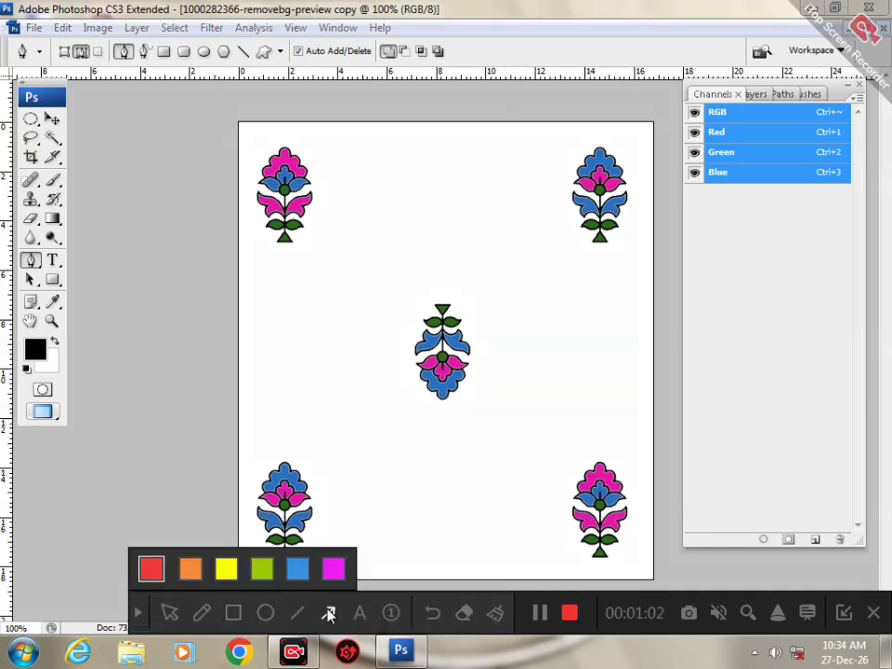
mouse_move(130, 221)
left_mouse_down()
mouse_move(51, 17)
mouse_move(100, 33)
left_mouse_up()
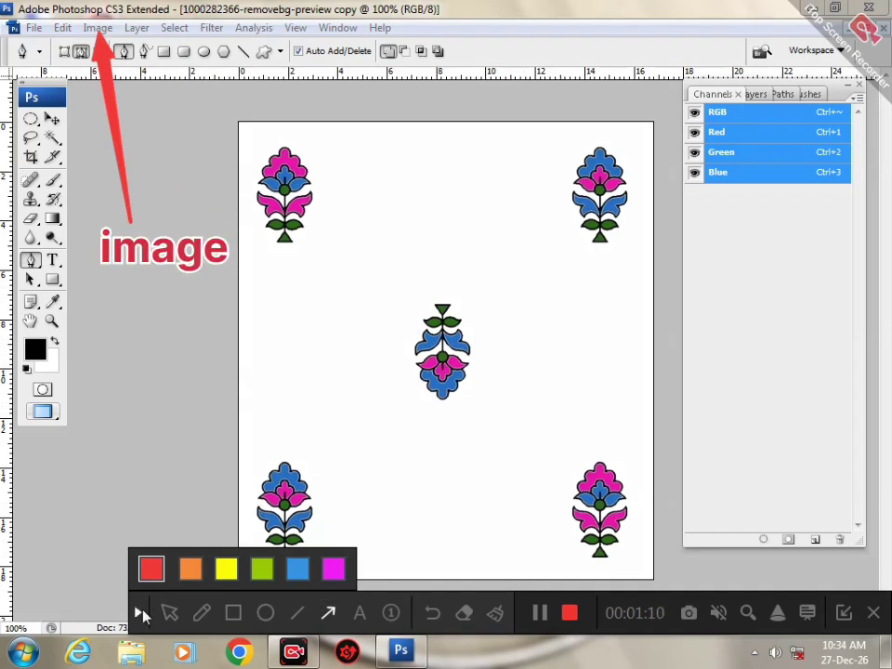
left_click(140, 613)
- Open the Image Size settings for the floral motif document
left_click(101, 29)
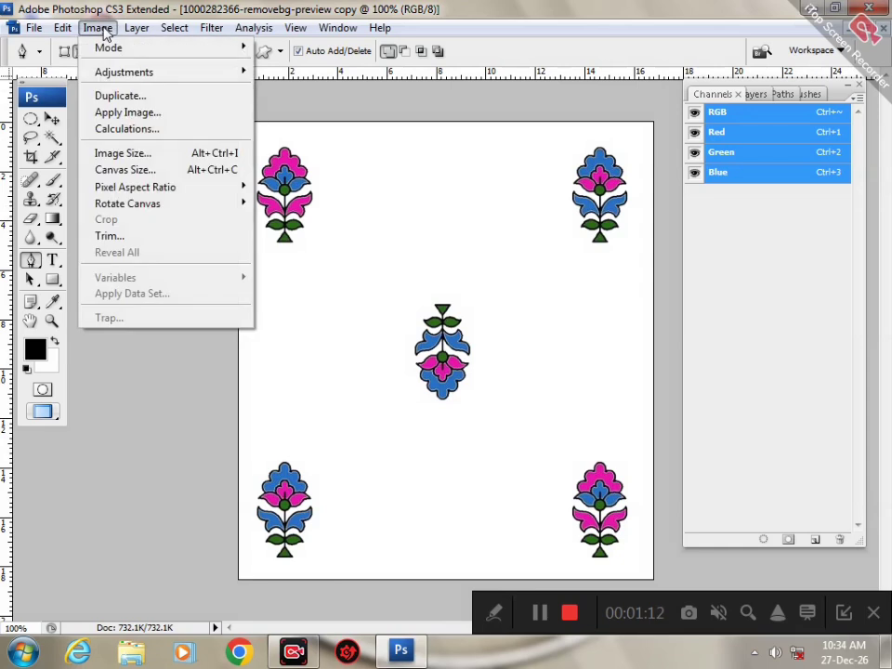
left_click(198, 160)
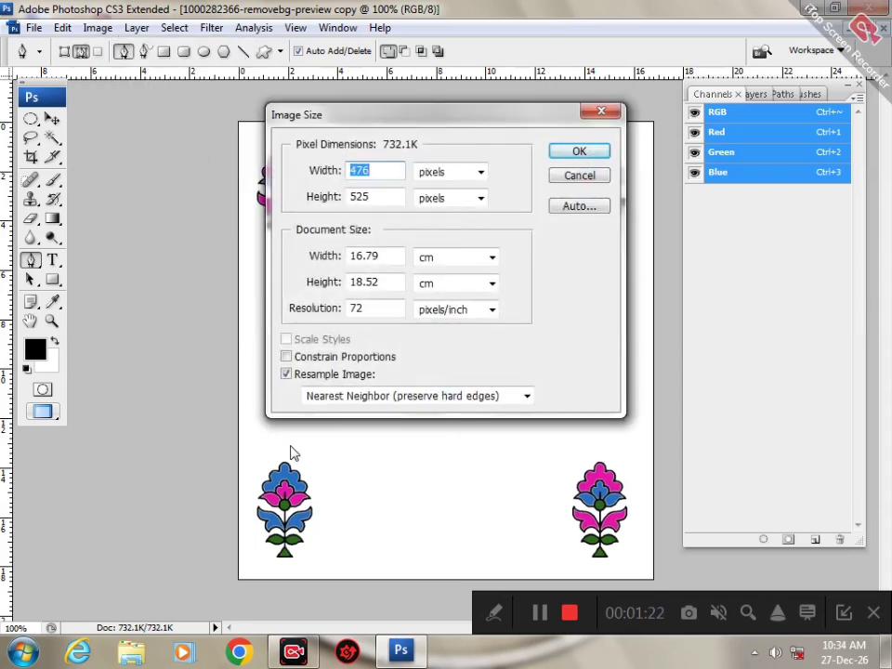
left_click(493, 612)
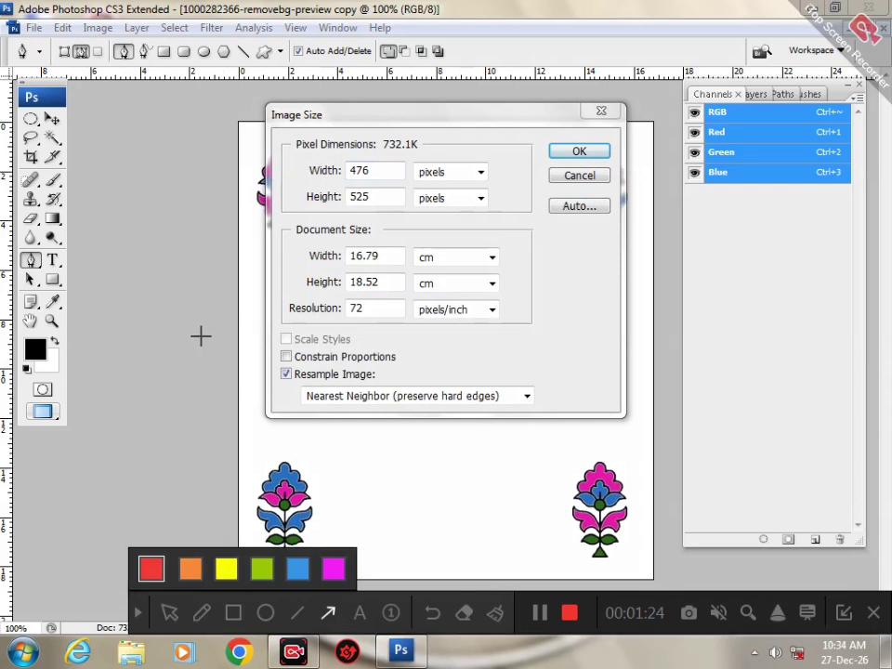
left_click_drag(139, 281, 290, 306)
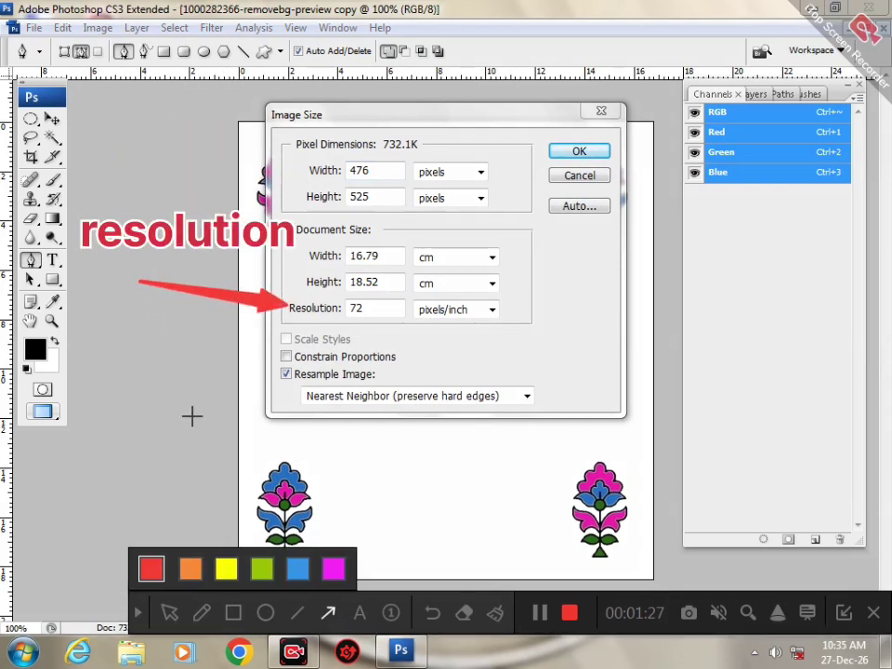
left_click(138, 610)
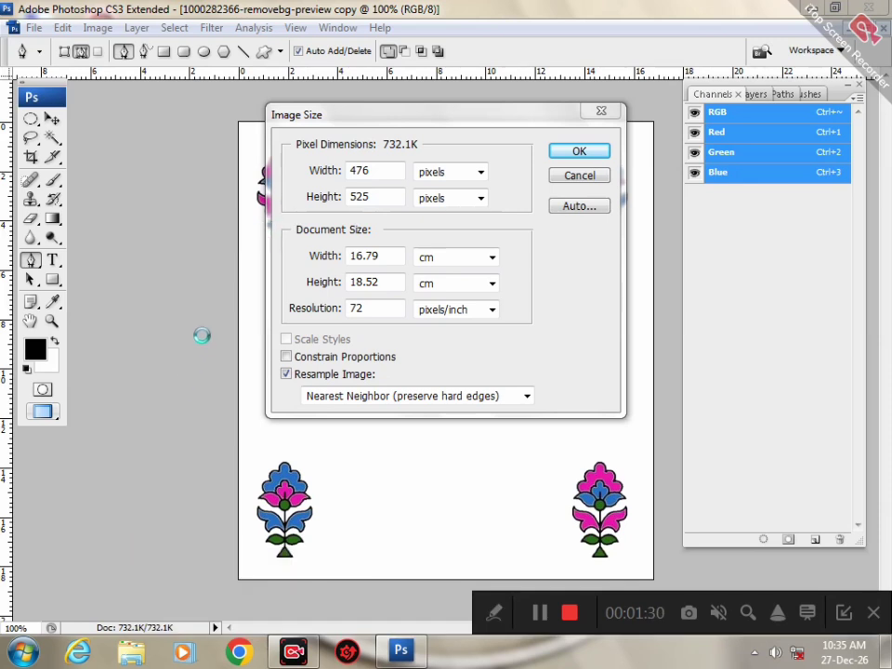
- Set the image resolution to 300 pixels/inch and apply the new image size
double_click(390, 310)
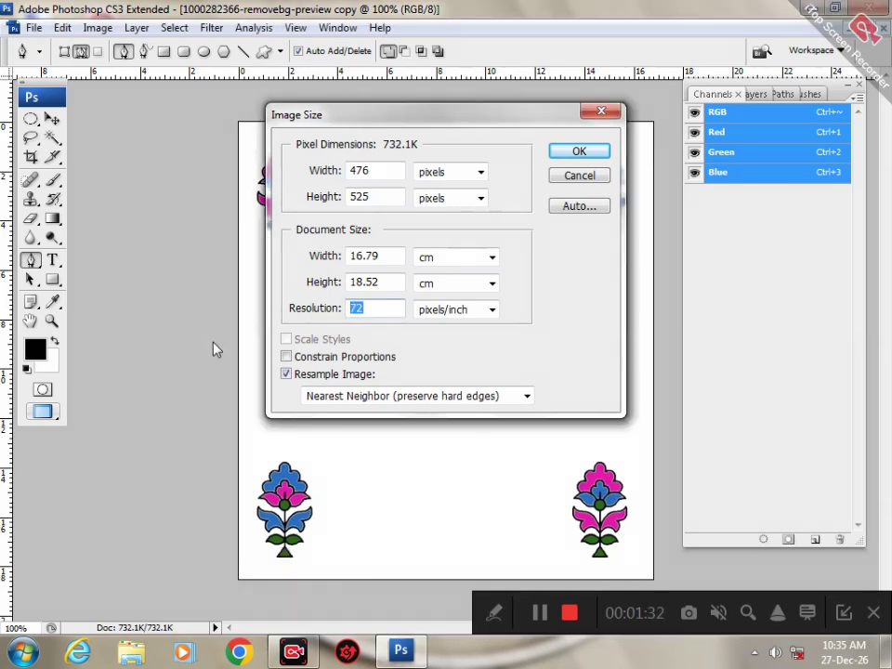
type("300")
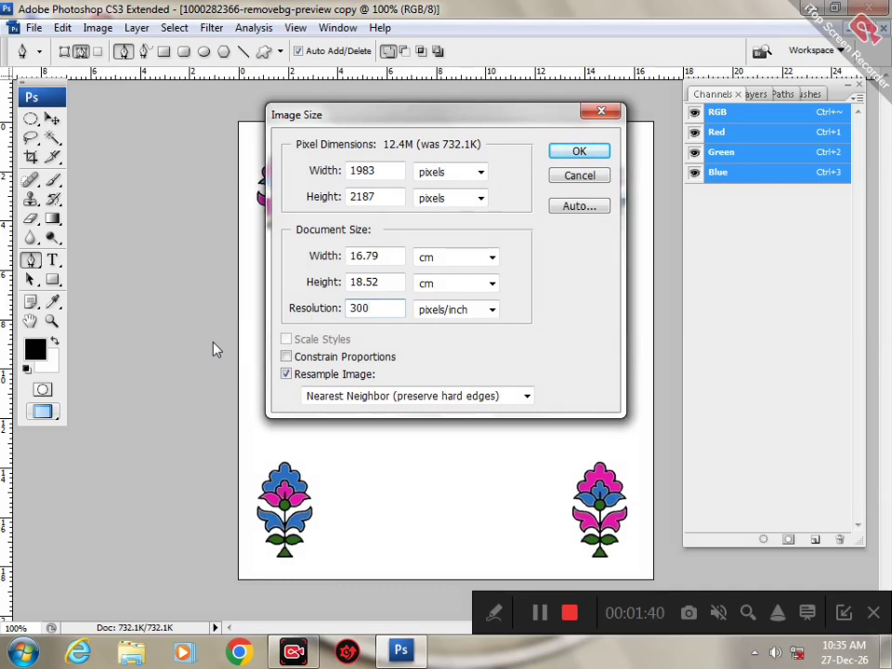
key("Return")
key("ctrl+minus")
key("ctrl+minus")
key("ctrl+minus")
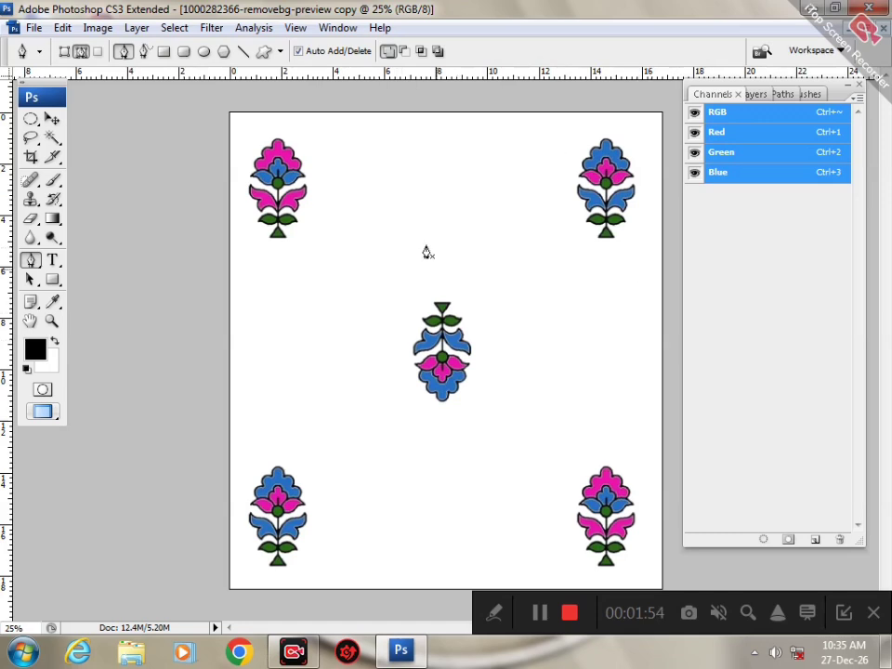
left_click(497, 613)
left_click(328, 612)
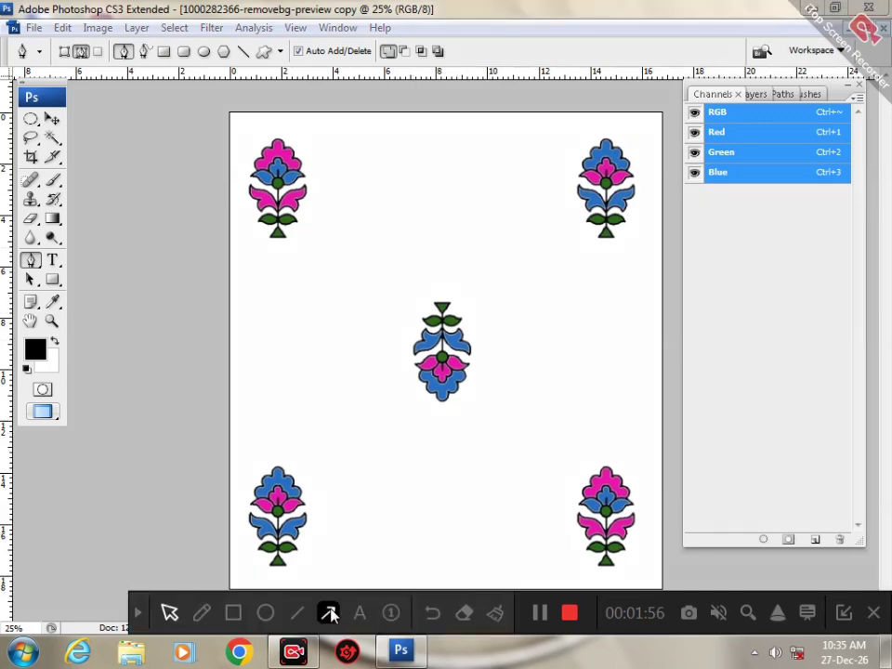
mouse_move(113, 268)
left_mouse_down()
mouse_move(205, 151)
mouse_move(235, 173)
left_mouse_up()
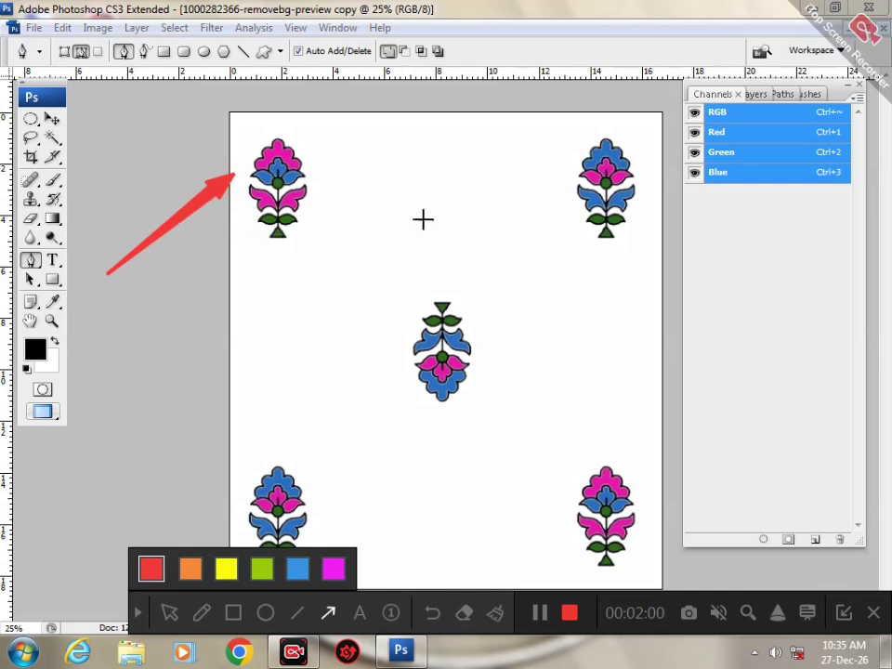
mouse_move(455, 249)
left_mouse_down()
mouse_move(525, 220)
mouse_move(571, 174)
left_mouse_up()
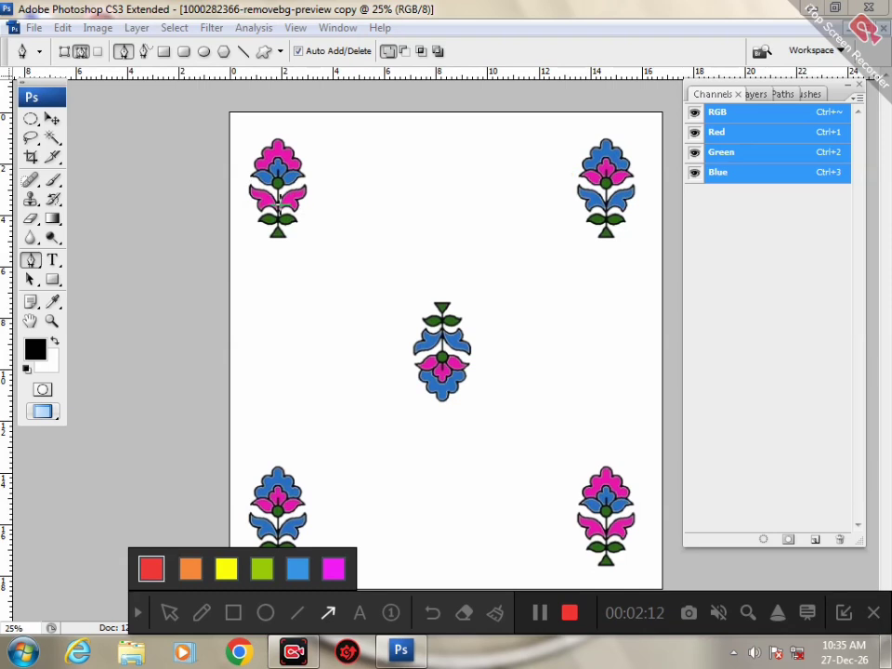
mouse_move(56, 219)
left_mouse_down()
mouse_move(189, 175)
mouse_move(240, 170)
left_mouse_up()
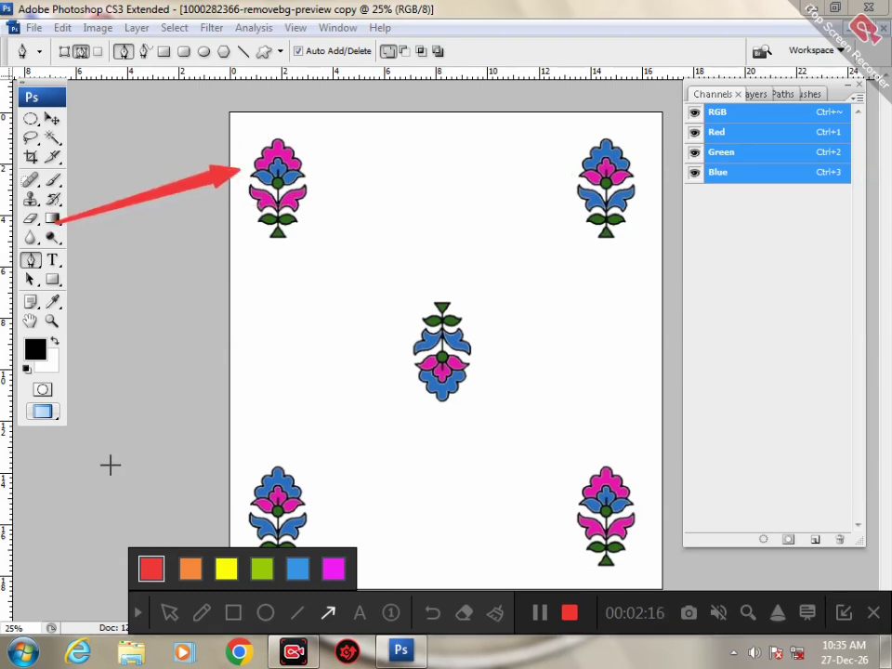
left_click_drag(103, 476, 260, 480)
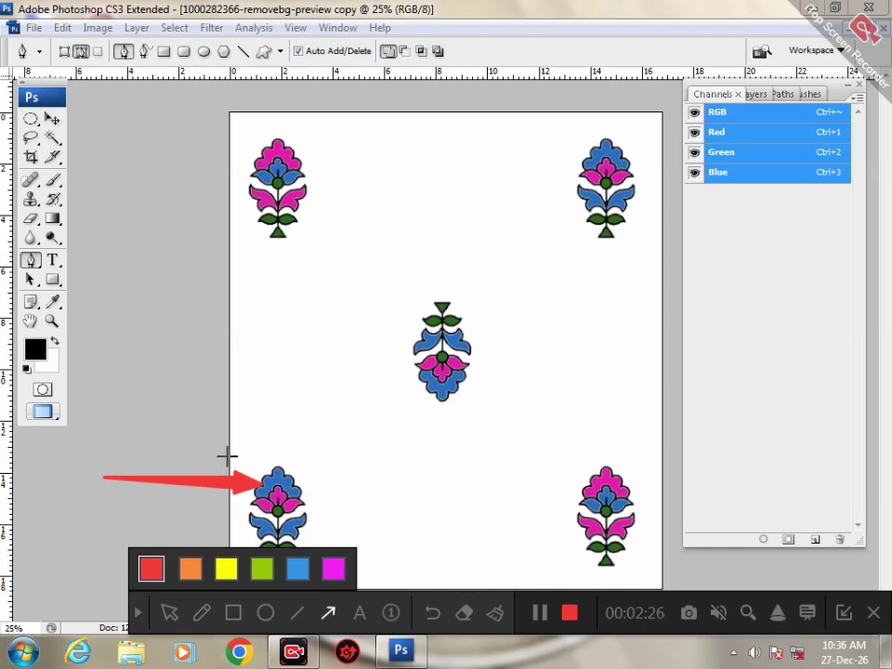
key("ctrl+z")
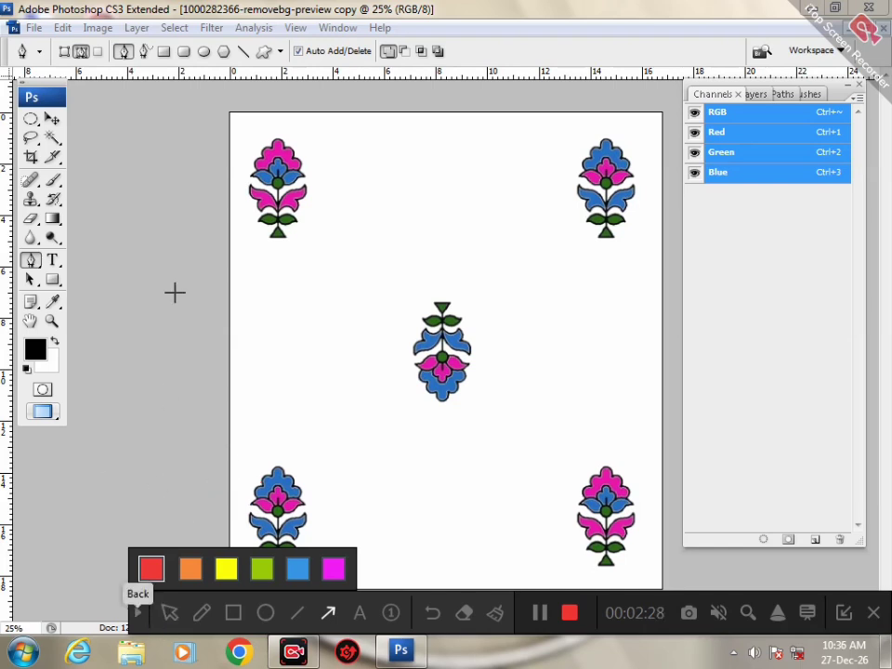
left_click_drag(170, 268, 186, 78)
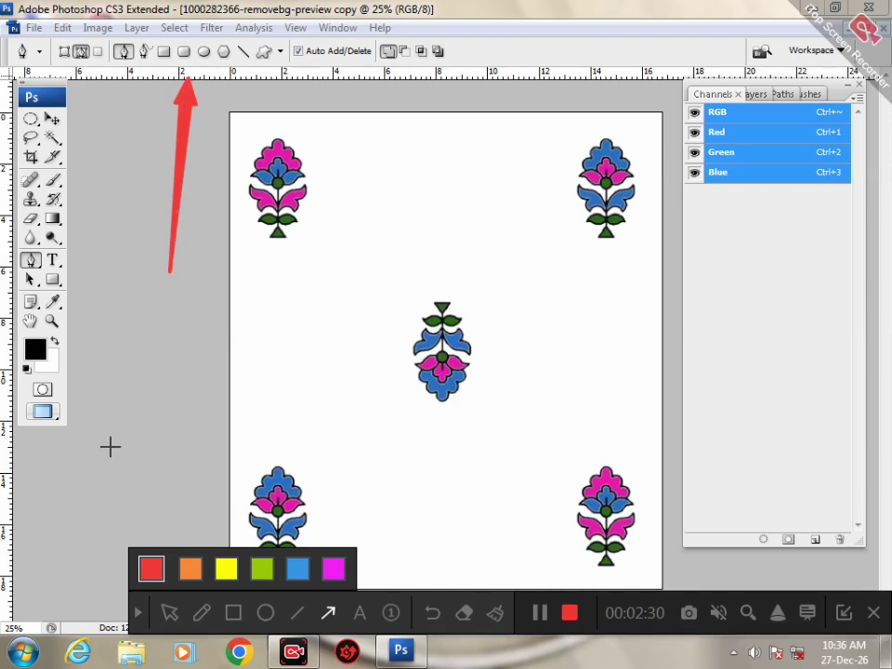
left_click(139, 613)
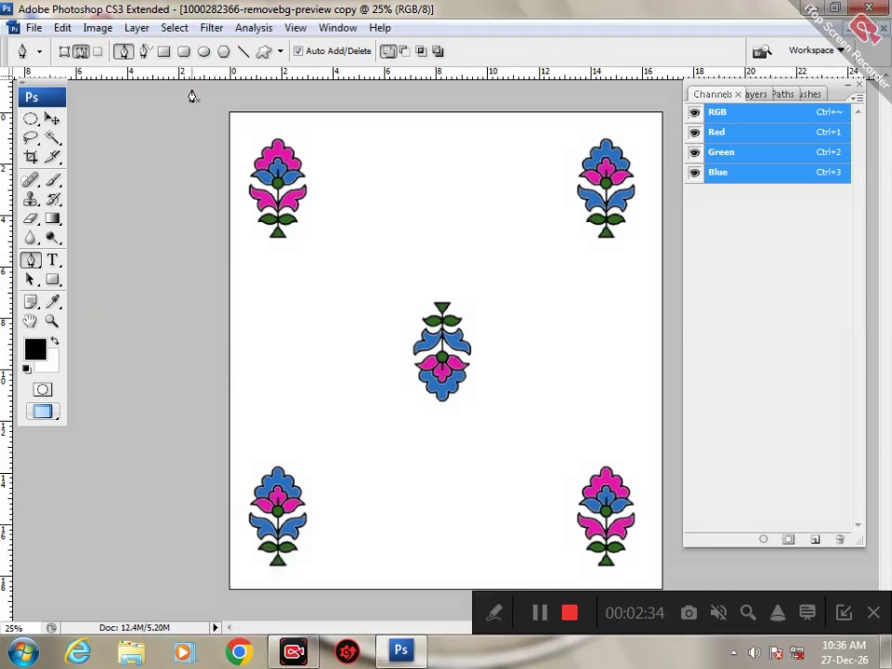
- Place horizontal guides along the tops of the upper and lower corner motifs, and vertical guides along the left edges of the left and right motifs
left_click_drag(196, 81, 207, 136)
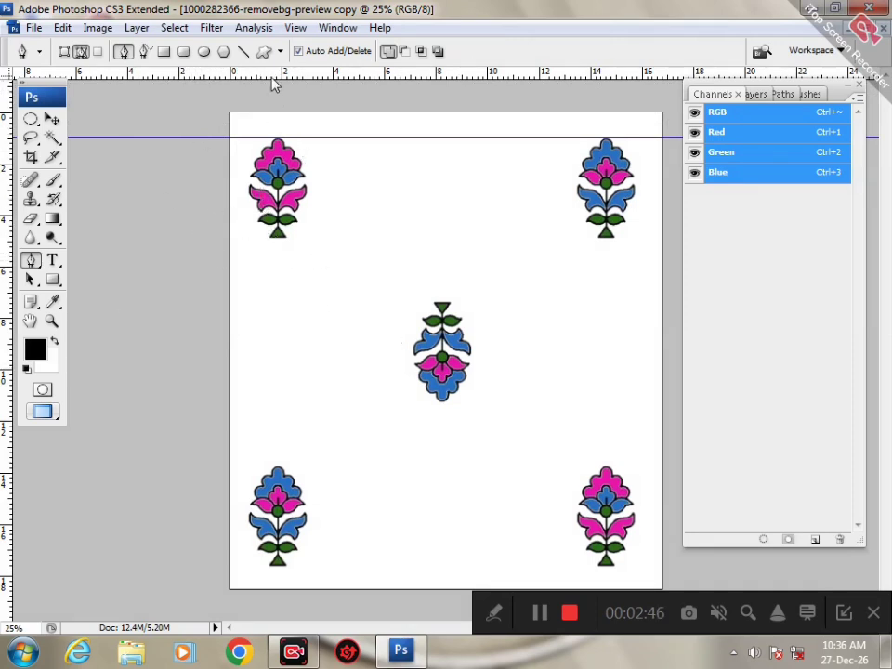
left_click_drag(273, 74, 265, 463)
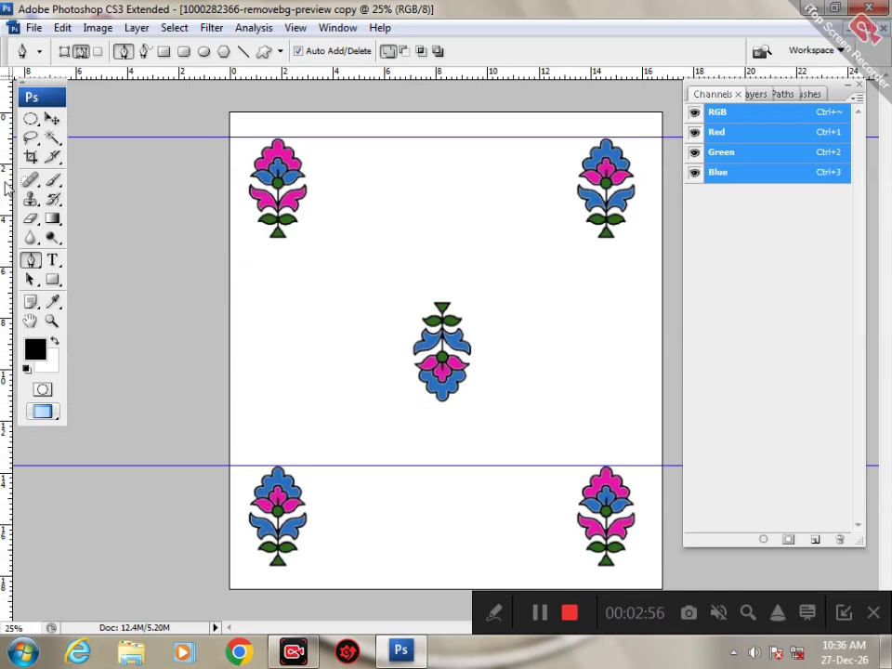
left_click_drag(5, 186, 248, 204)
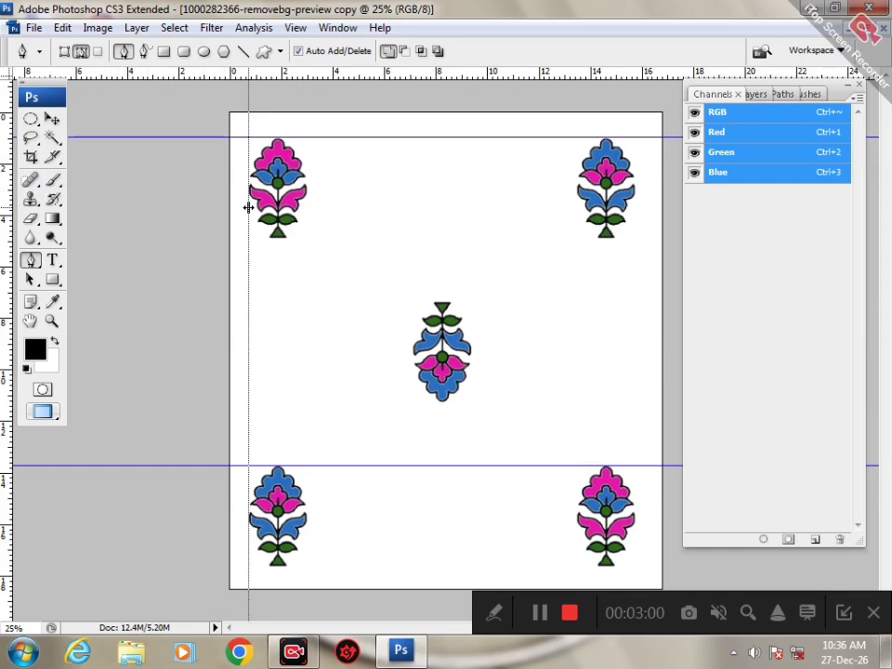
left_click_drag(248, 207, 247, 212)
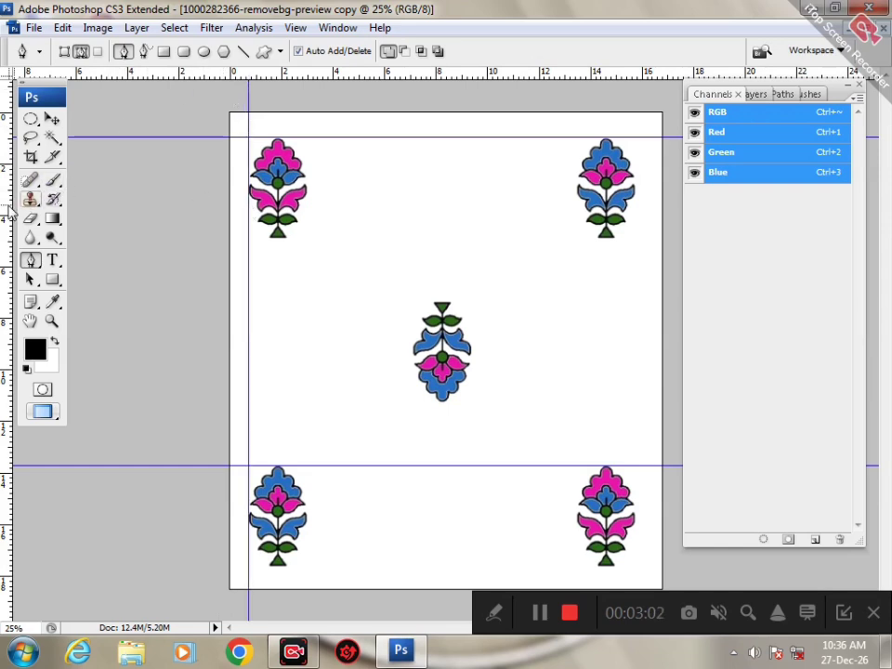
left_click_drag(6, 159, 580, 283)
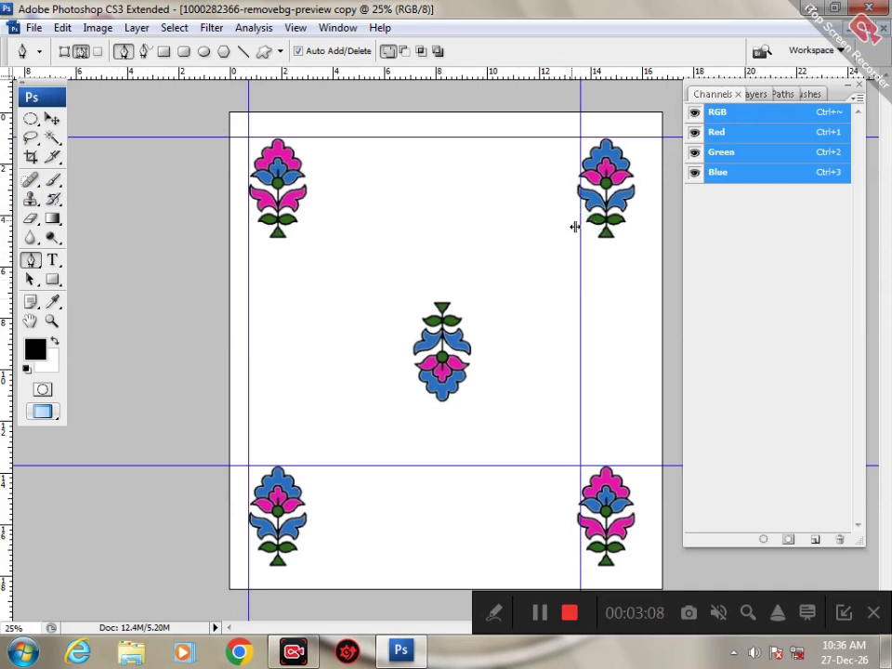
left_click_drag(575, 227, 573, 230)
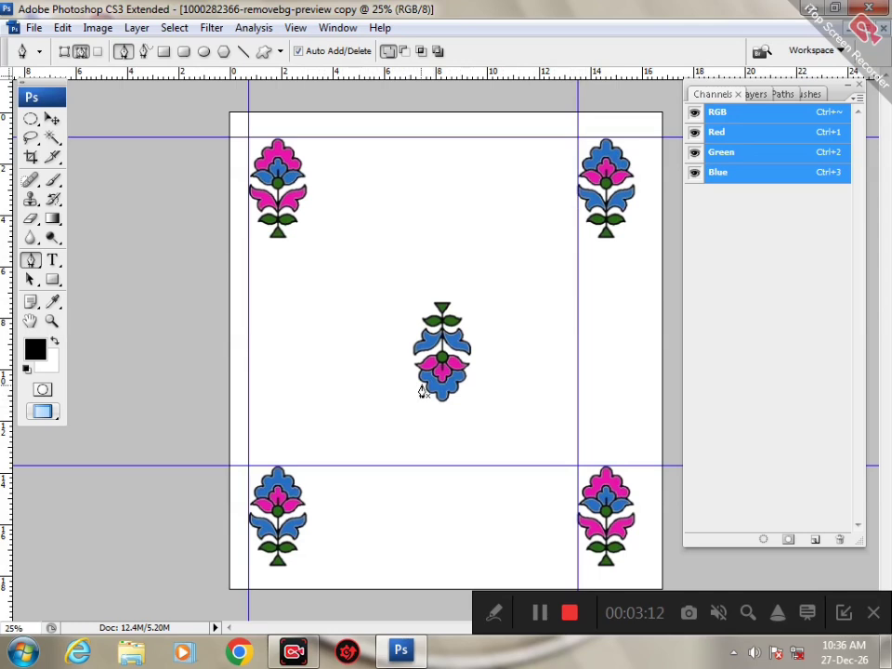
left_click(496, 613)
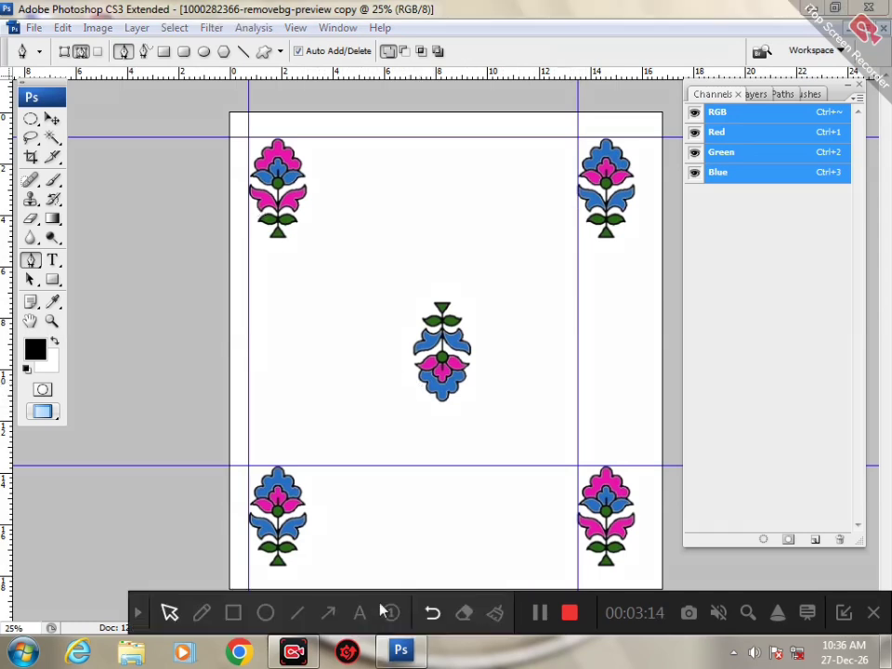
left_click(328, 612)
left_click_drag(140, 247, 172, 84)
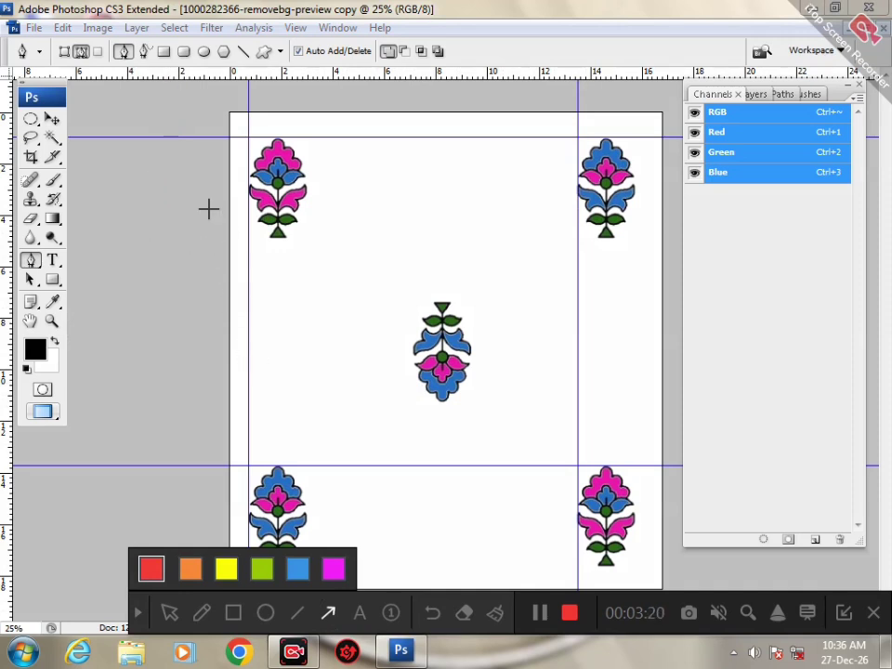
left_click_drag(286, 245, 296, 39)
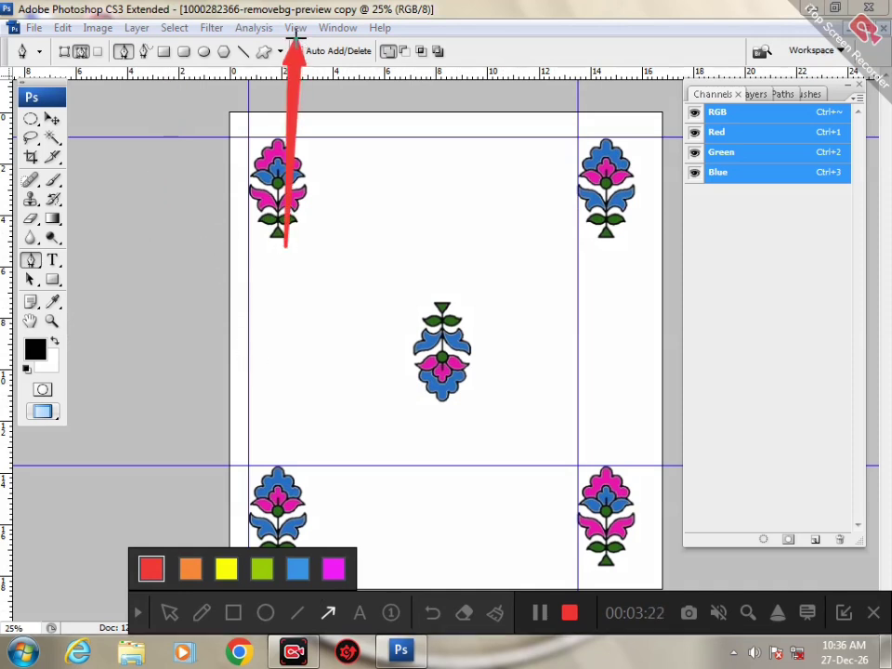
left_click(141, 612)
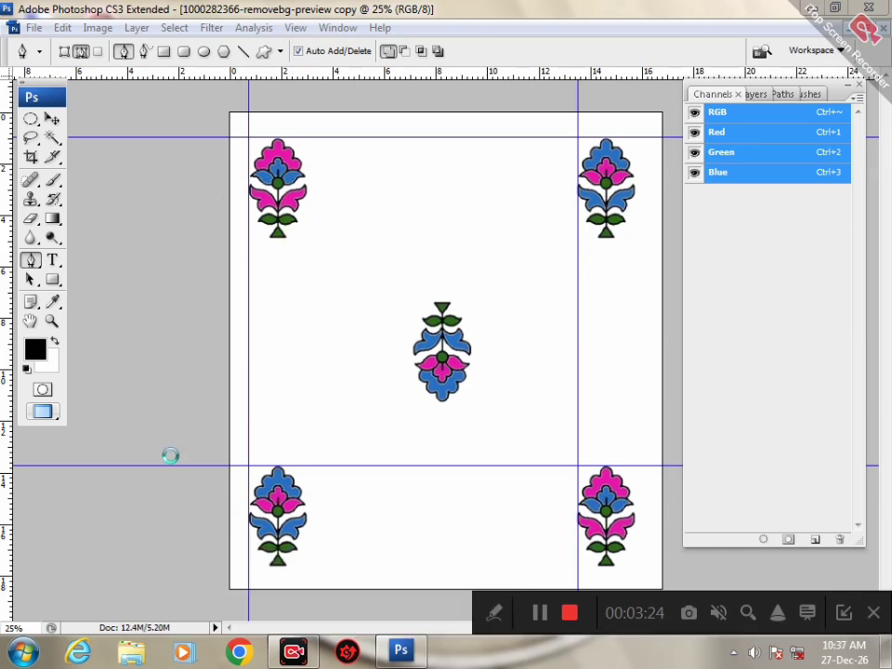
left_click(293, 28)
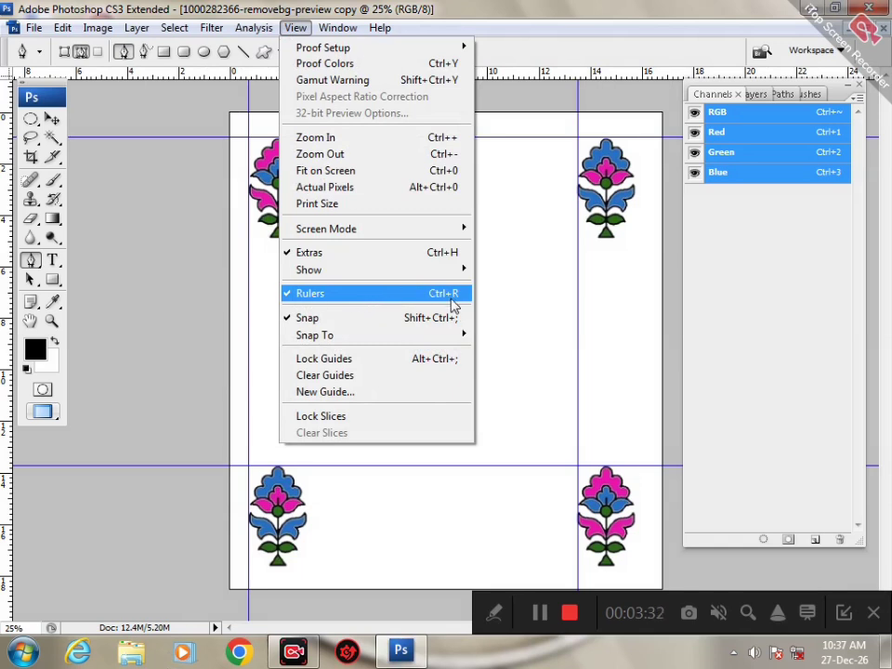
left_click(207, 293)
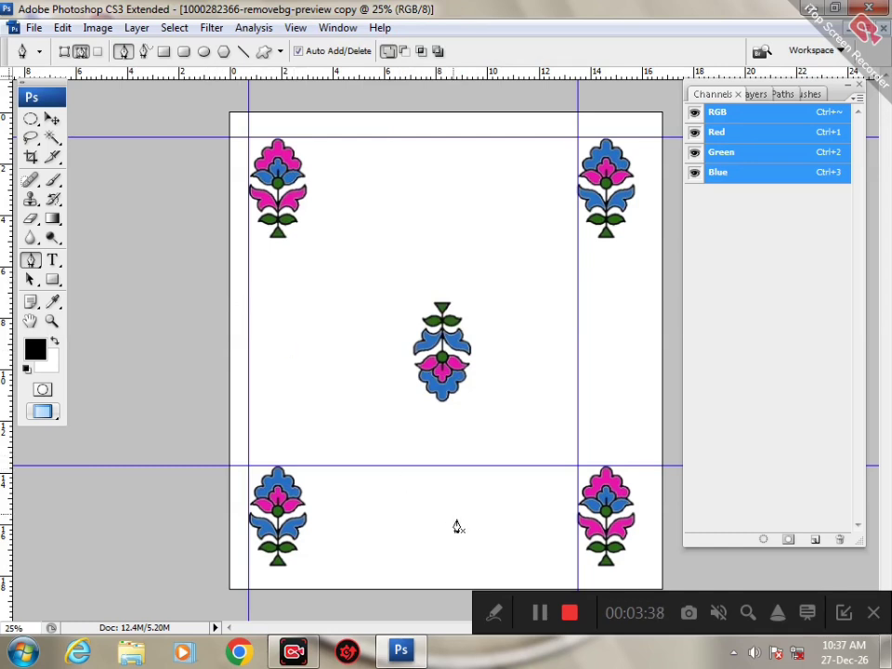
left_click(494, 615)
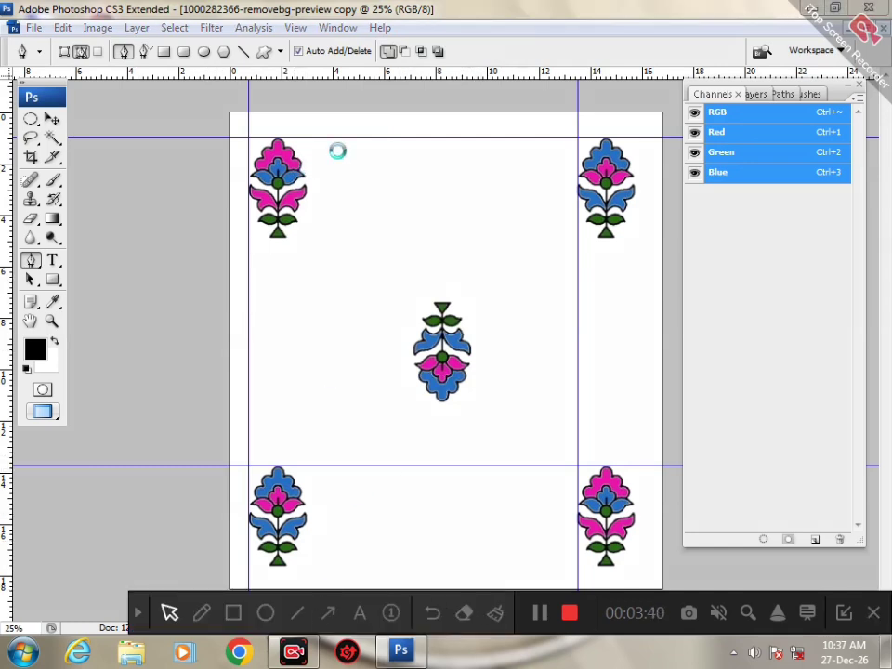
left_click(328, 613)
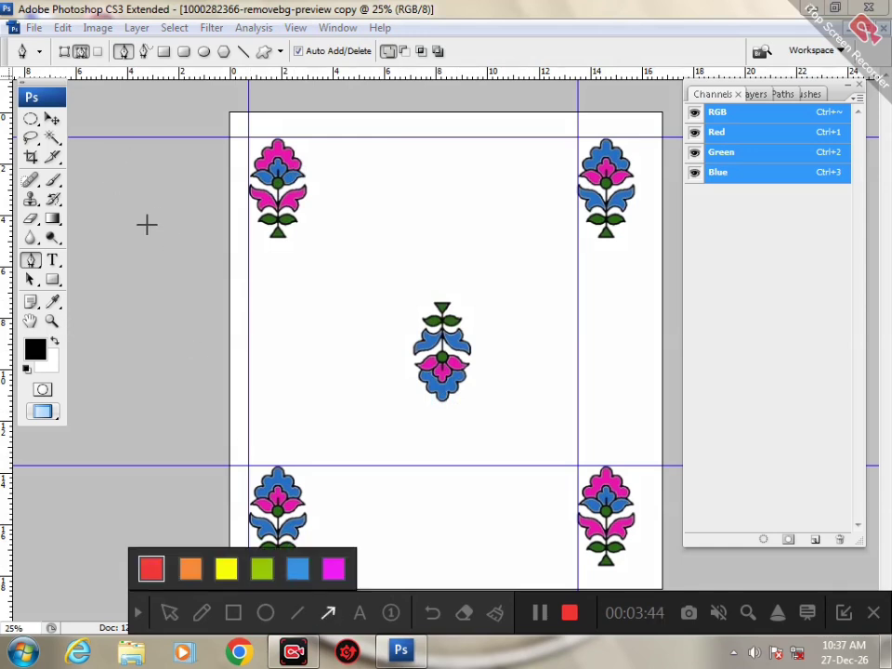
left_click_drag(201, 301, 37, 118)
left_click(169, 612)
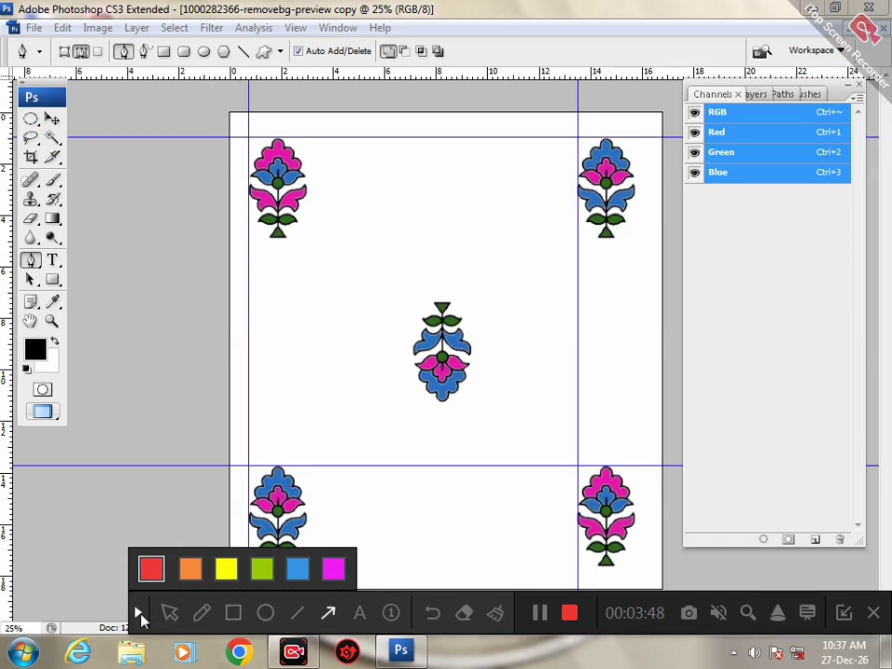
left_click(137, 612)
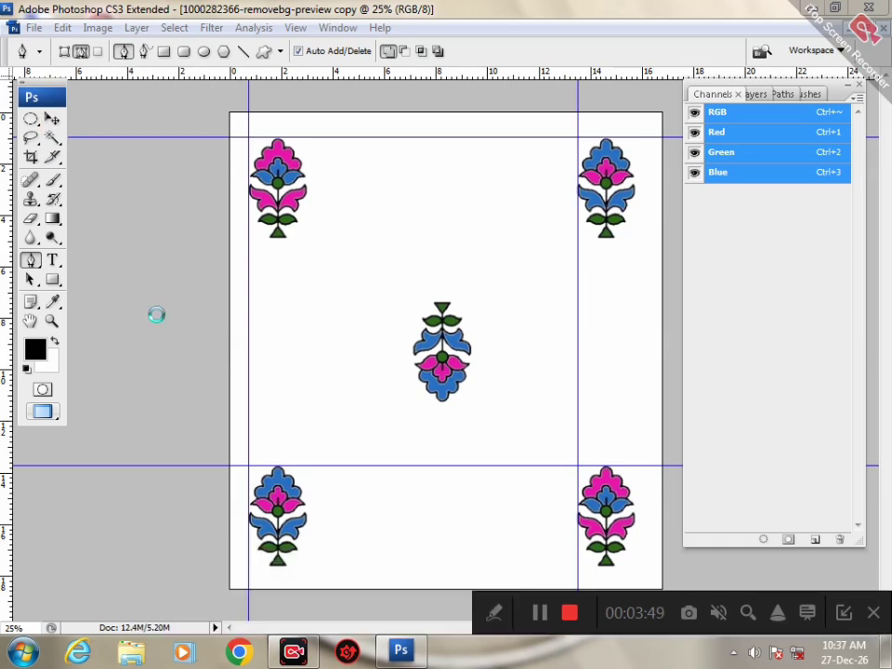
- Select the repeat tile enclosed by the four guides with a rectangular marquee, from the upper-left to the lower-right guide intersection
left_click(35, 119)
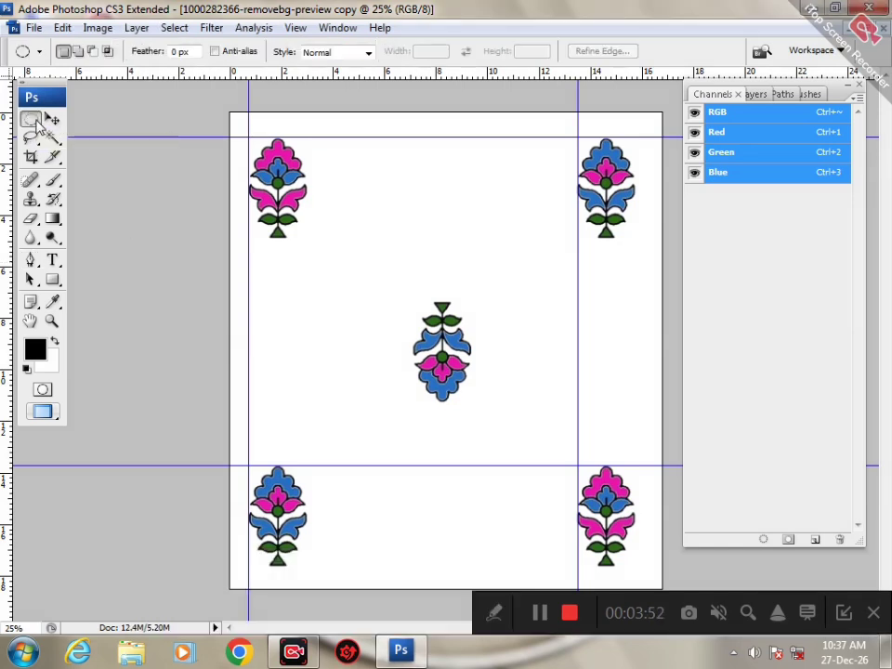
left_click(37, 124)
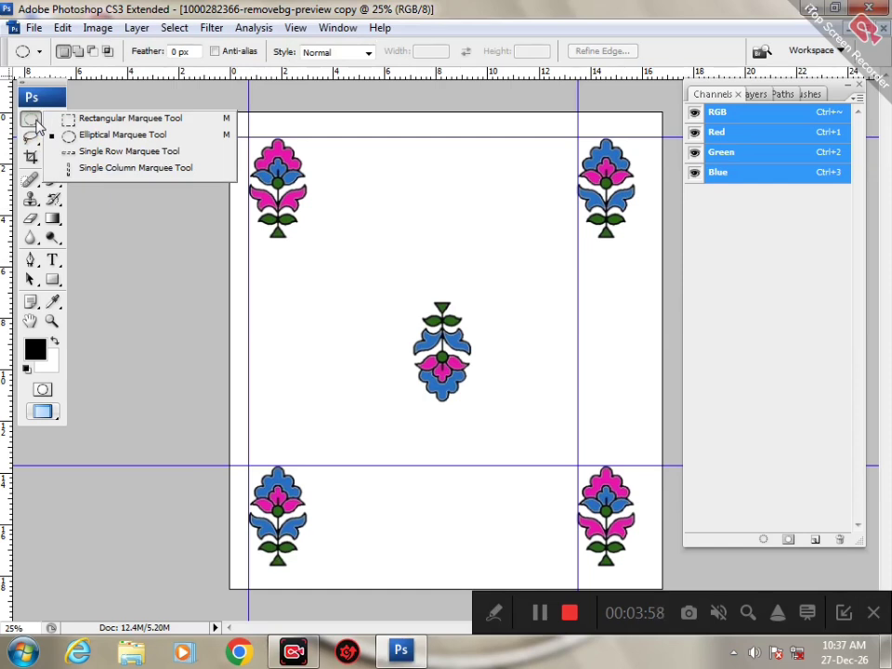
left_click(105, 121)
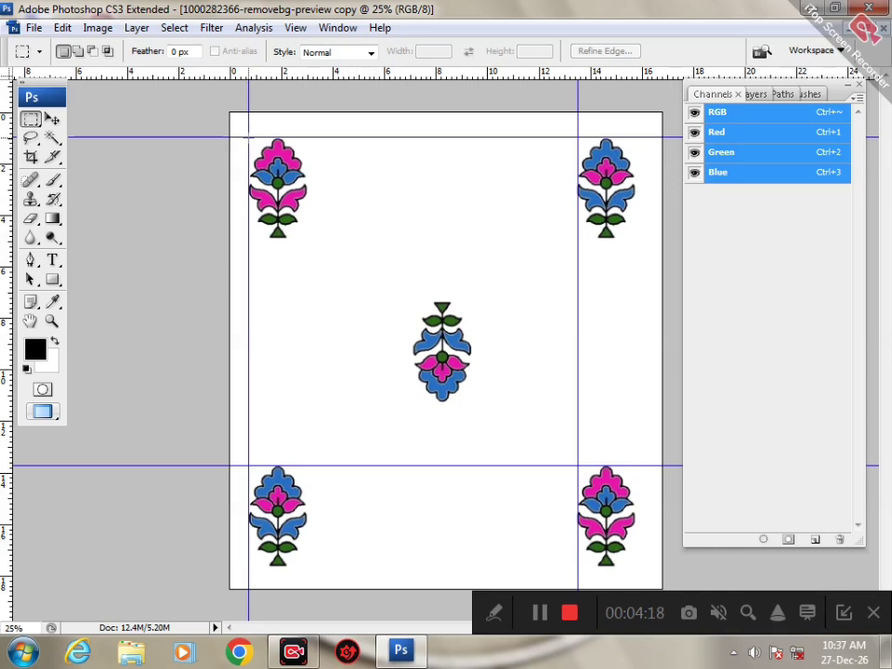
left_click_drag(248, 137, 578, 465)
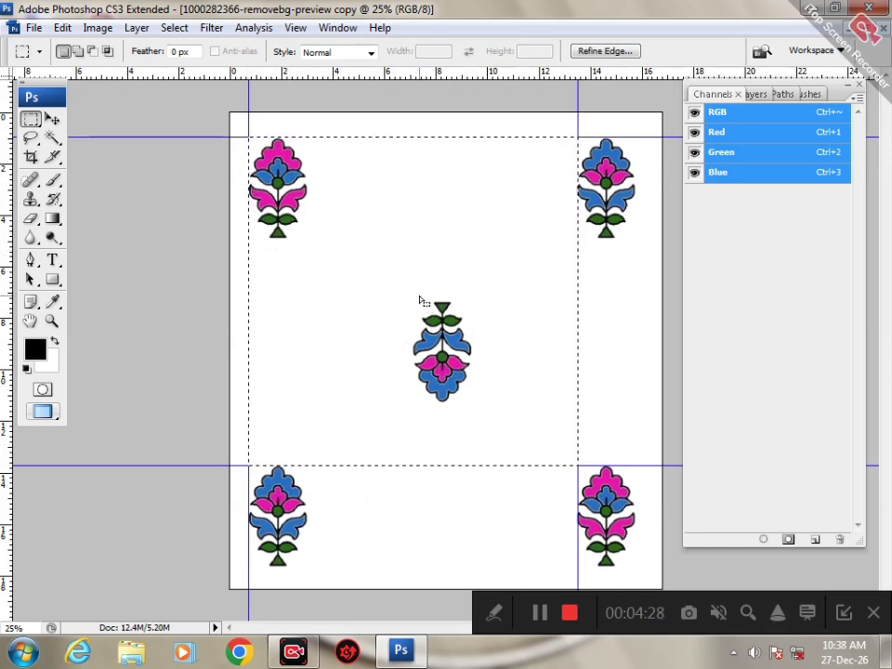
key("ctrl+d")
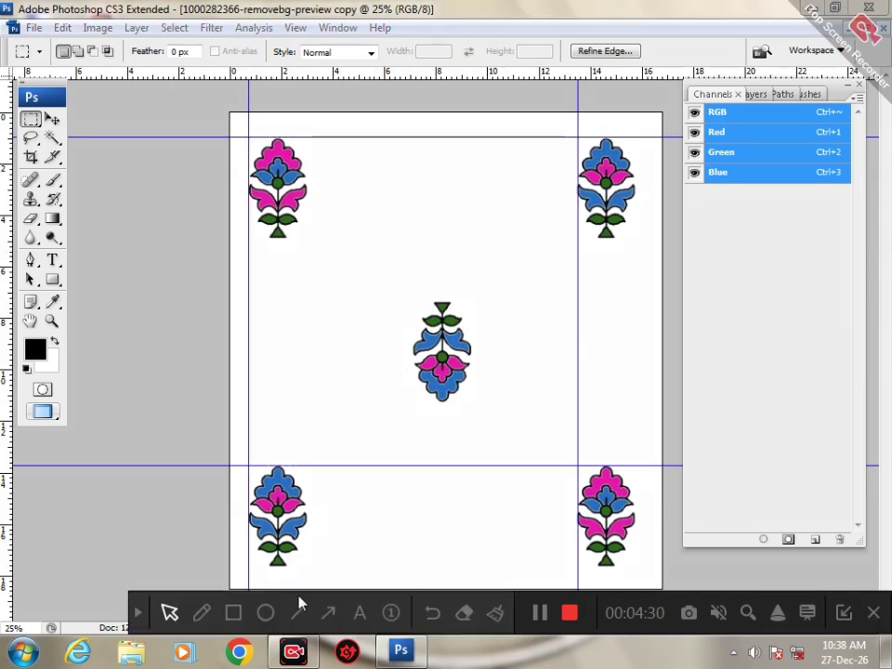
left_click(329, 614)
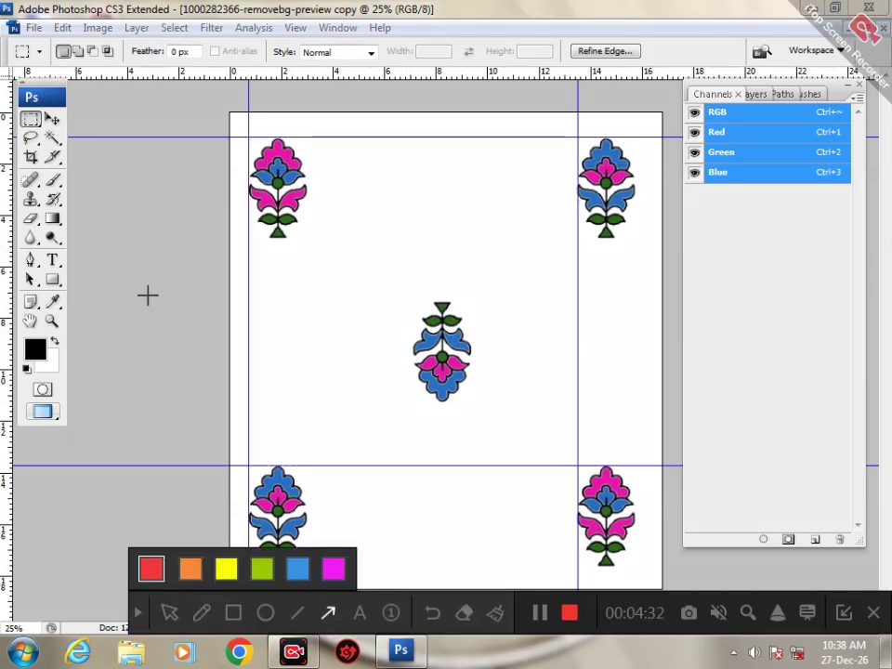
left_click_drag(141, 274, 97, 30)
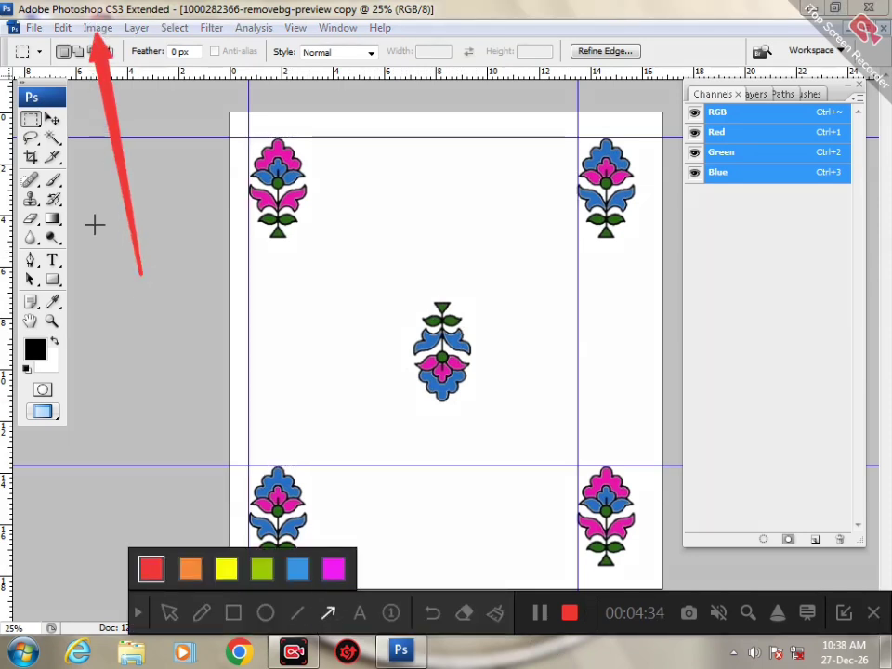
left_click(136, 612)
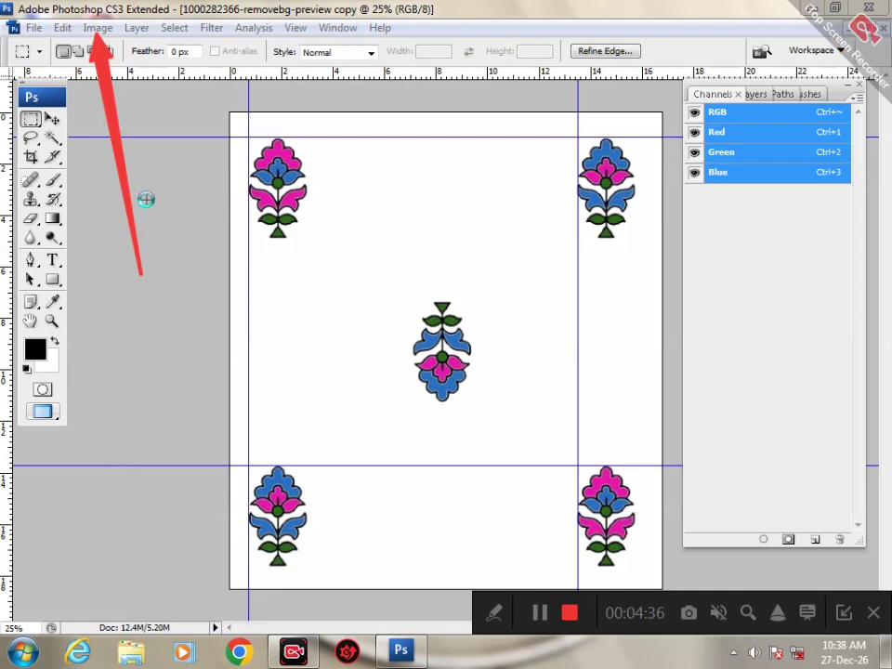
- Crop the image to the selected repeat tile and clear the selection
left_click(95, 29)
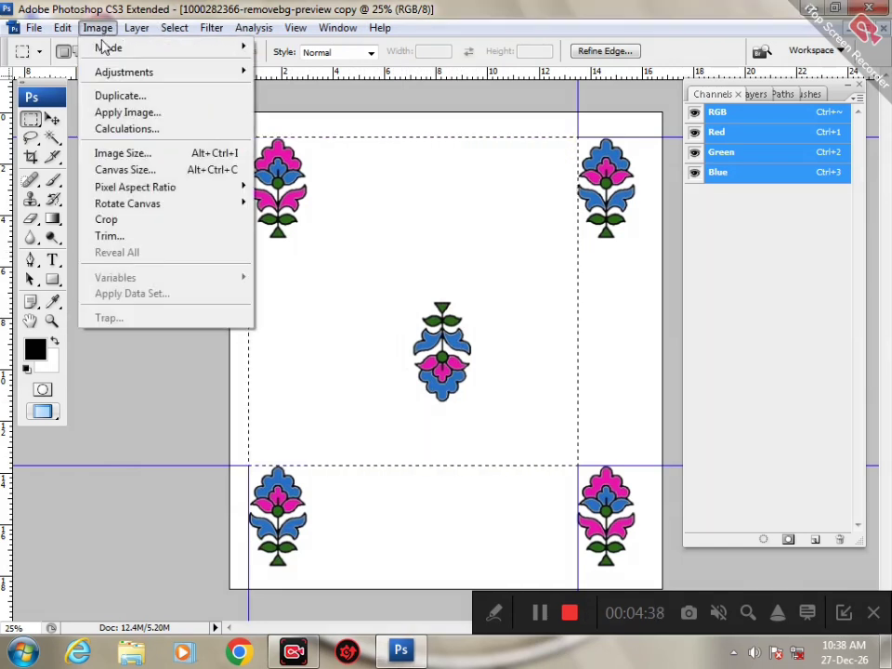
left_click(122, 220)
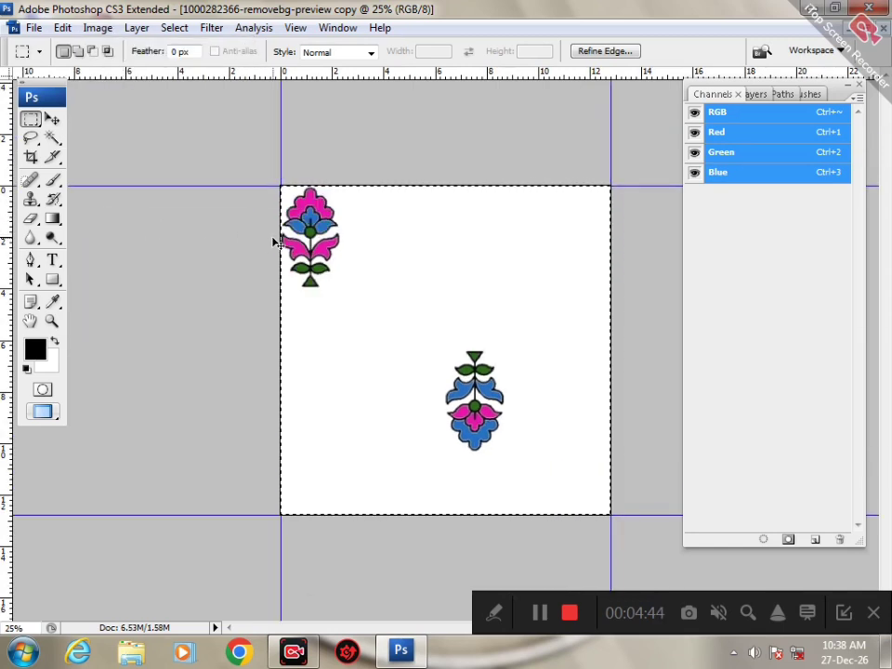
key("ctrl+z")
key("ctrl+z")
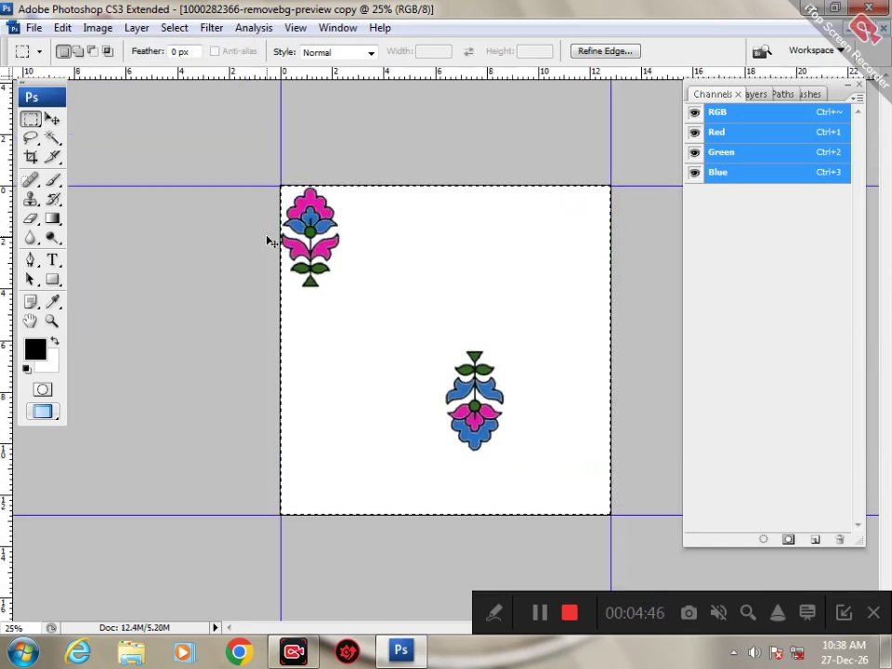
key("ctrl+z")
key("ctrl+z")
key("ctrl+d")
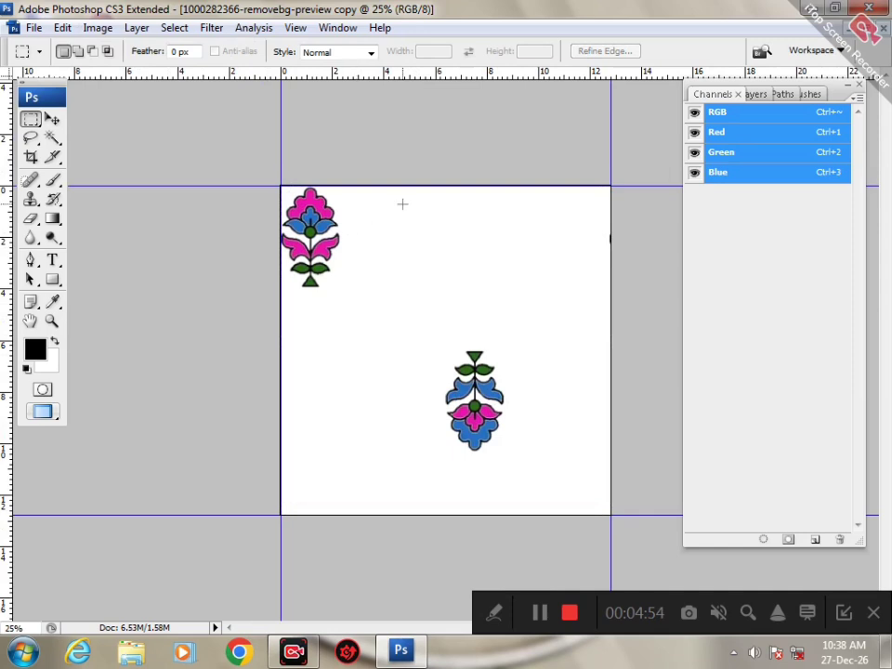
- Select the whole cropped tile and place a vertical and a horizontal guide through its centre
key("ctrl+a")
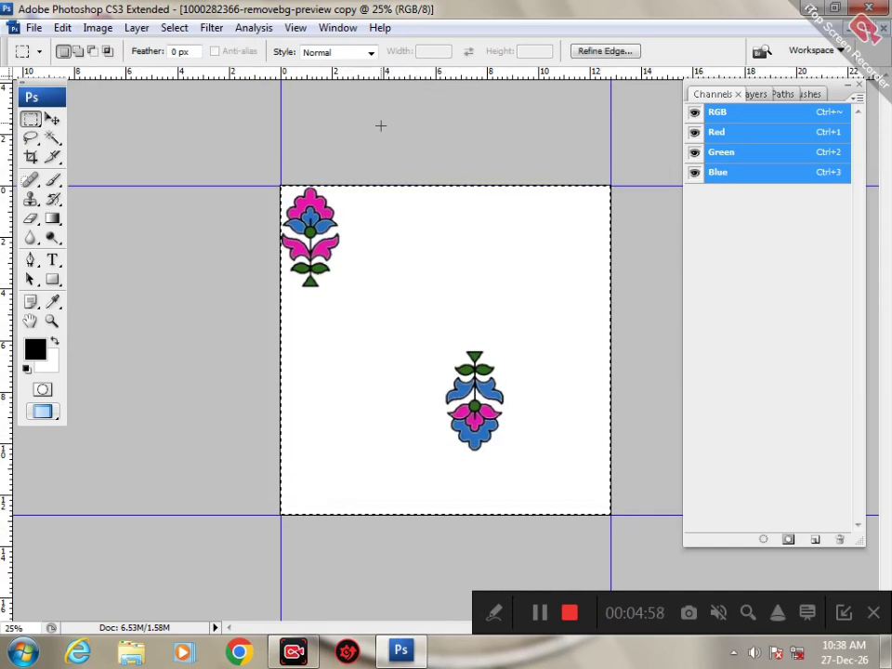
left_click_drag(392, 72, 445, 352)
key("alt")
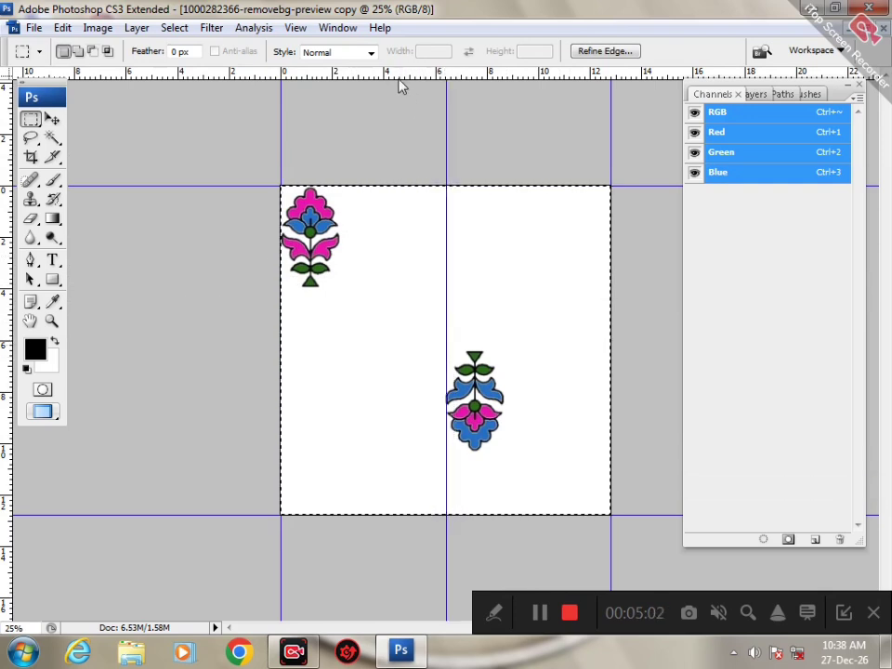
left_click_drag(400, 75, 386, 352)
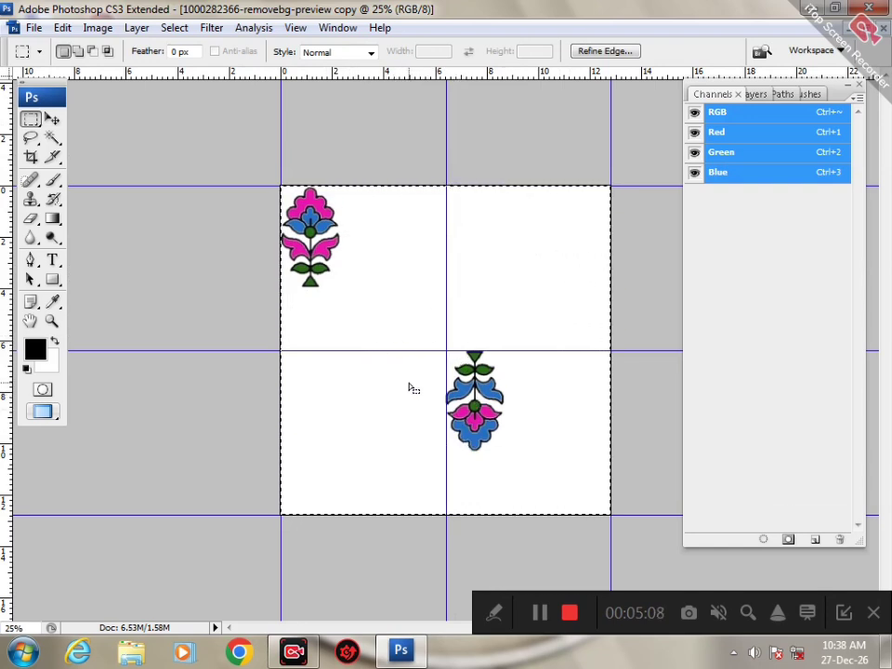
left_click(494, 612)
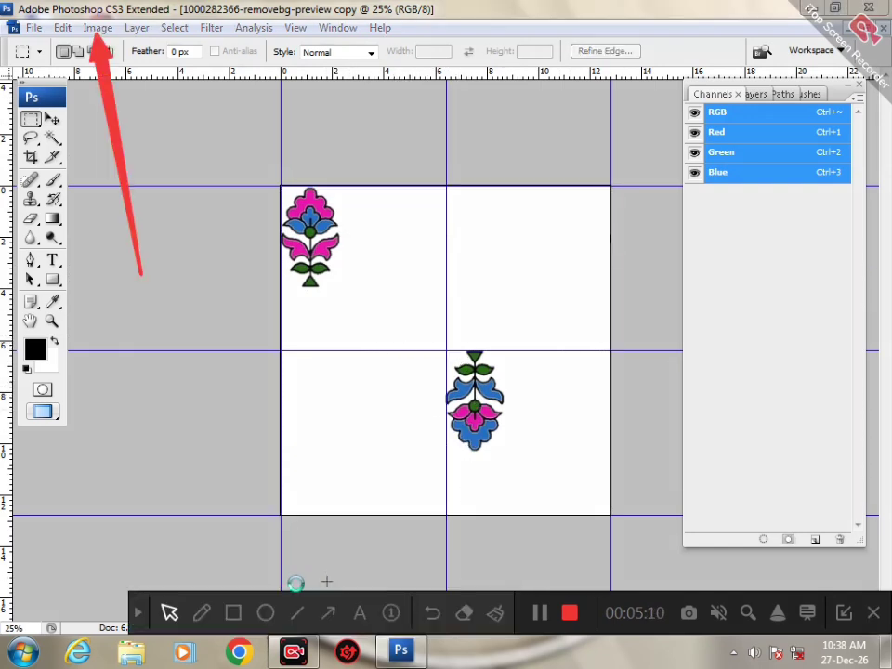
left_click(328, 612)
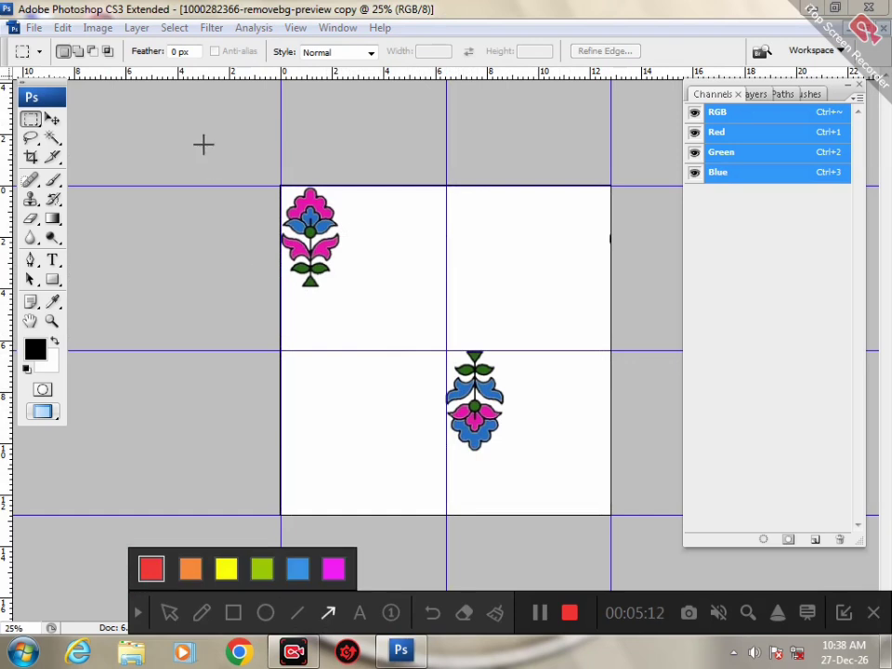
left_click_drag(202, 251, 207, 32)
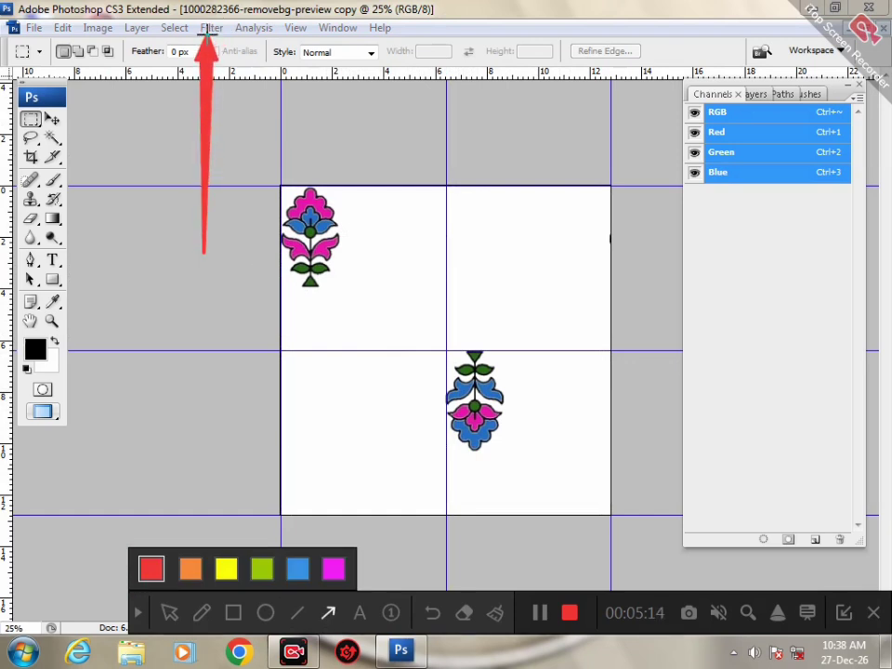
left_click(137, 615)
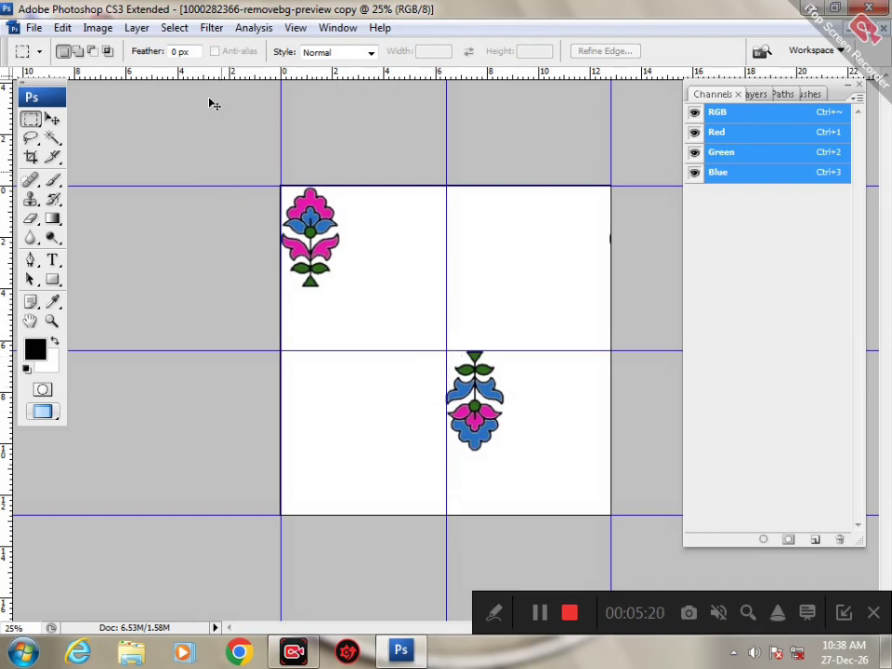
- Open the Offset filter for the cropped tile
left_click(213, 35)
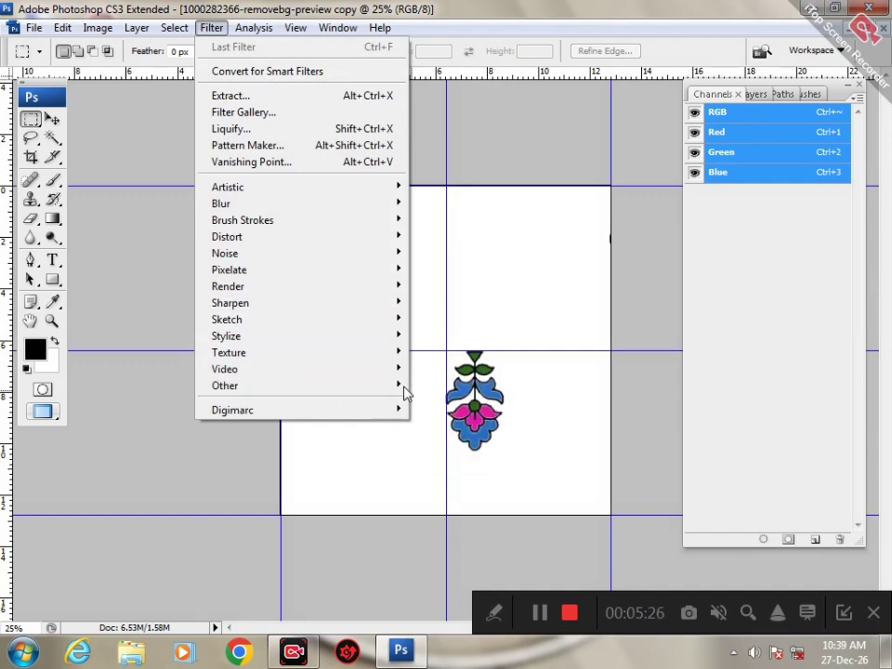
mouse_move(406, 388)
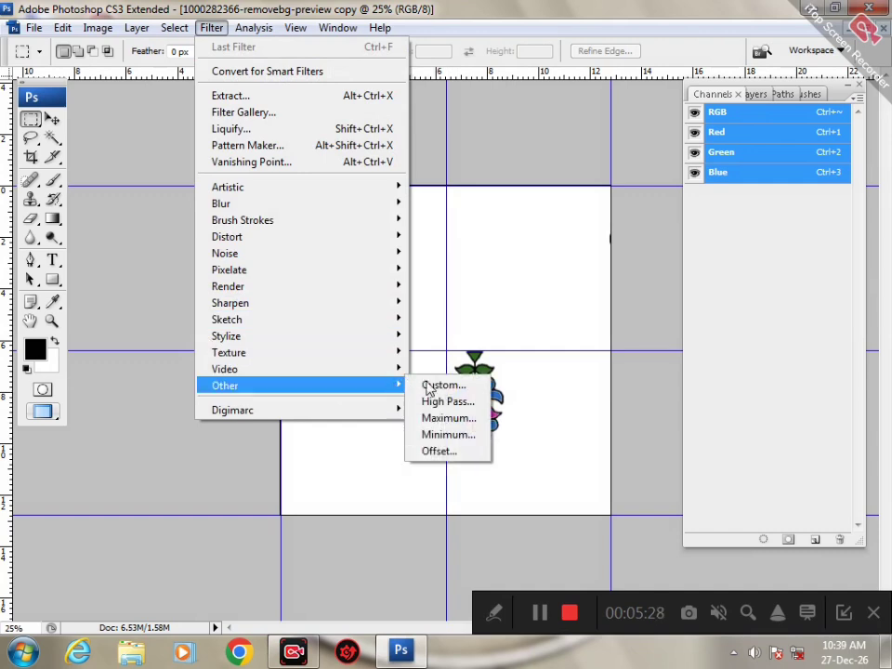
left_click(461, 451)
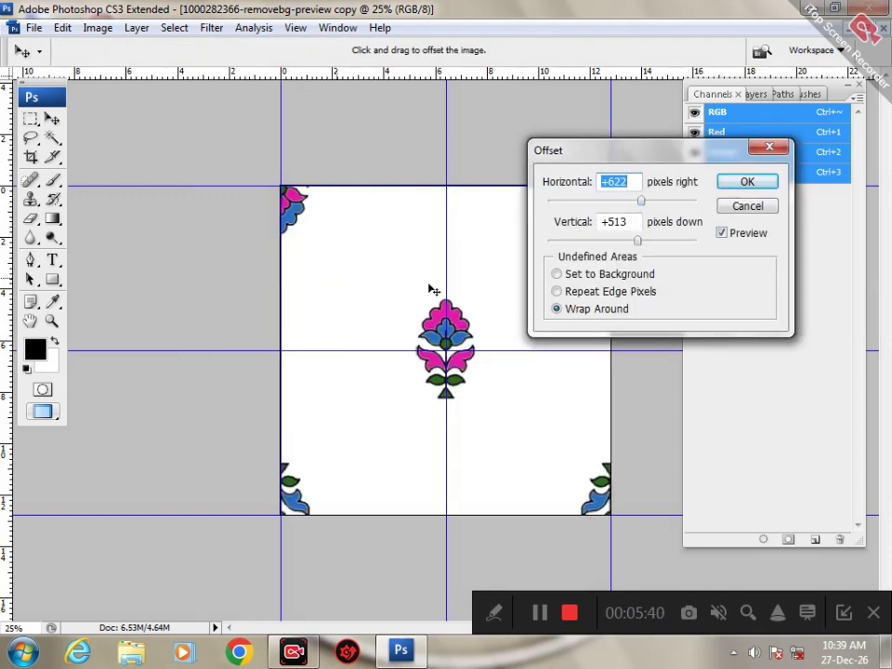
left_click(497, 621)
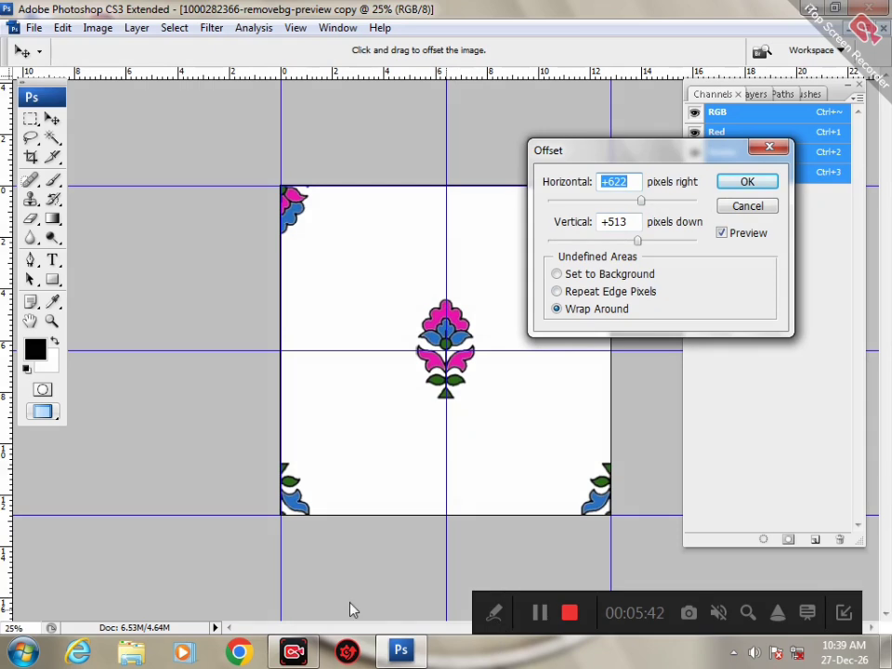
left_click(325, 614)
mouse_move(414, 206)
left_mouse_down()
mouse_move(521, 176)
mouse_move(538, 182)
left_mouse_up()
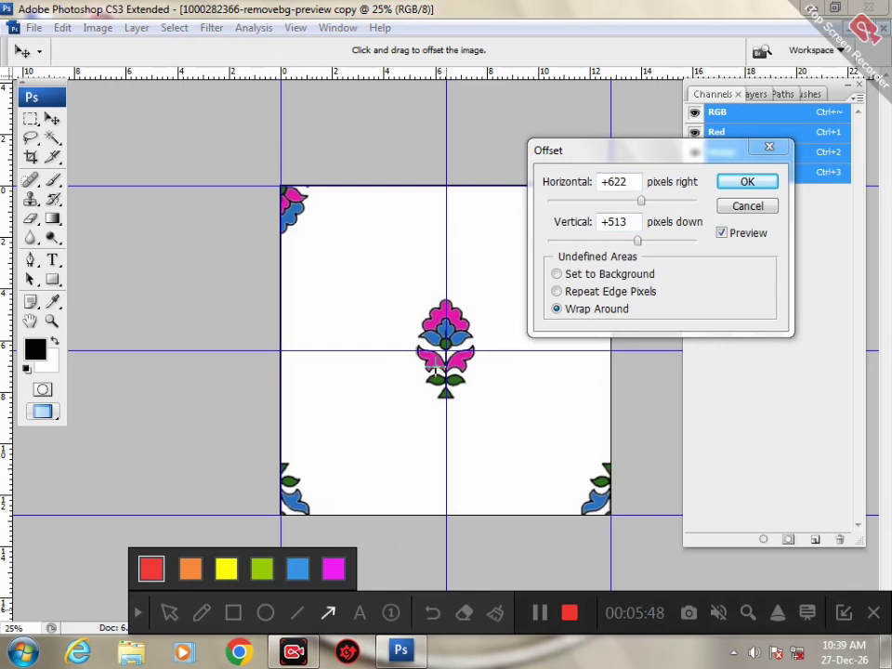
left_click_drag(385, 231, 541, 223)
left_click(139, 615)
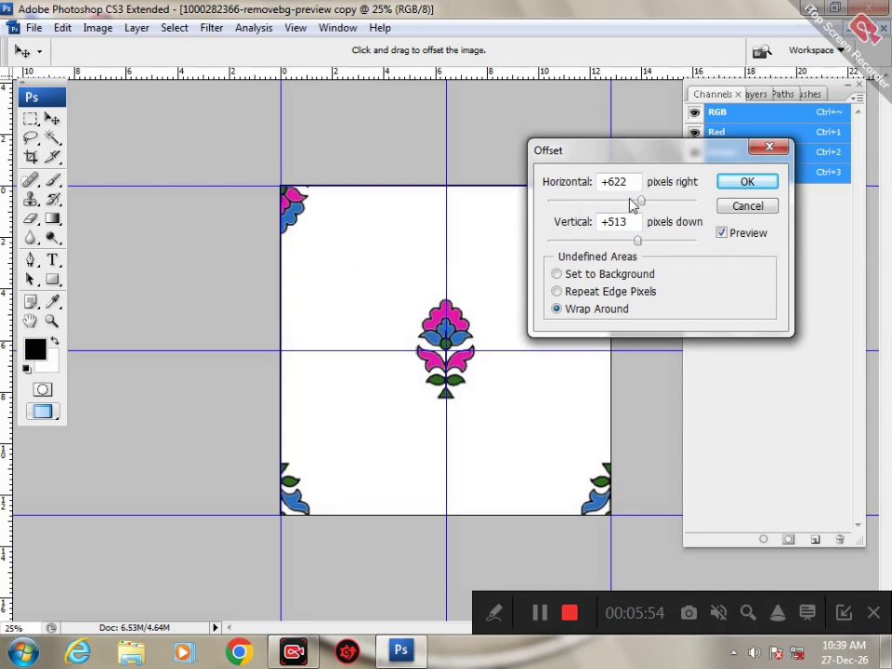
- Offset the tile by +622 pixels horizontally and +513 pixels vertically with Wrap Around, centring the pink motif on the guide intersection
left_click_drag(647, 208, 653, 247)
key("ctrl+z")
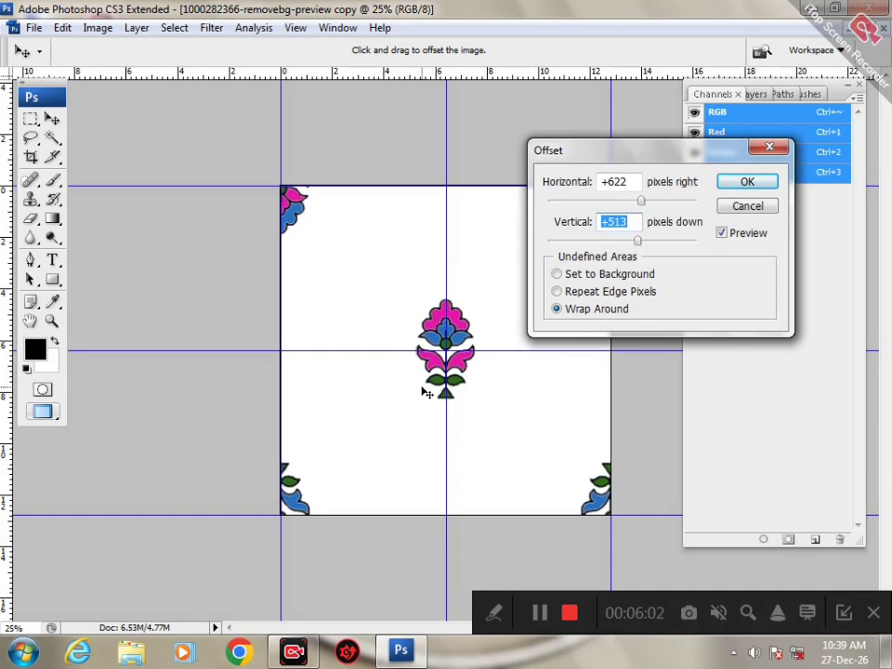
key("Return")
key("m")
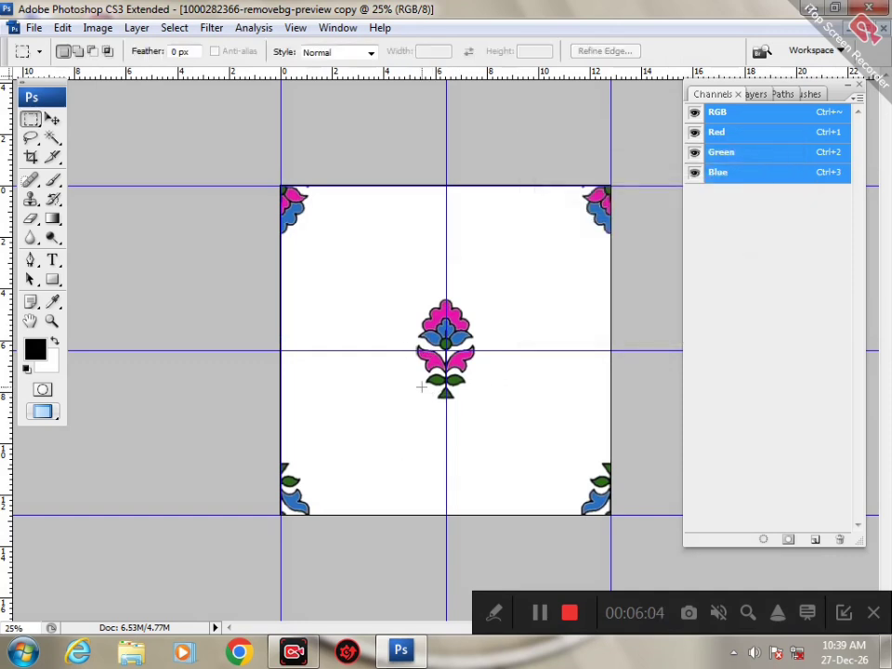
left_click_drag(421, 277, 483, 446)
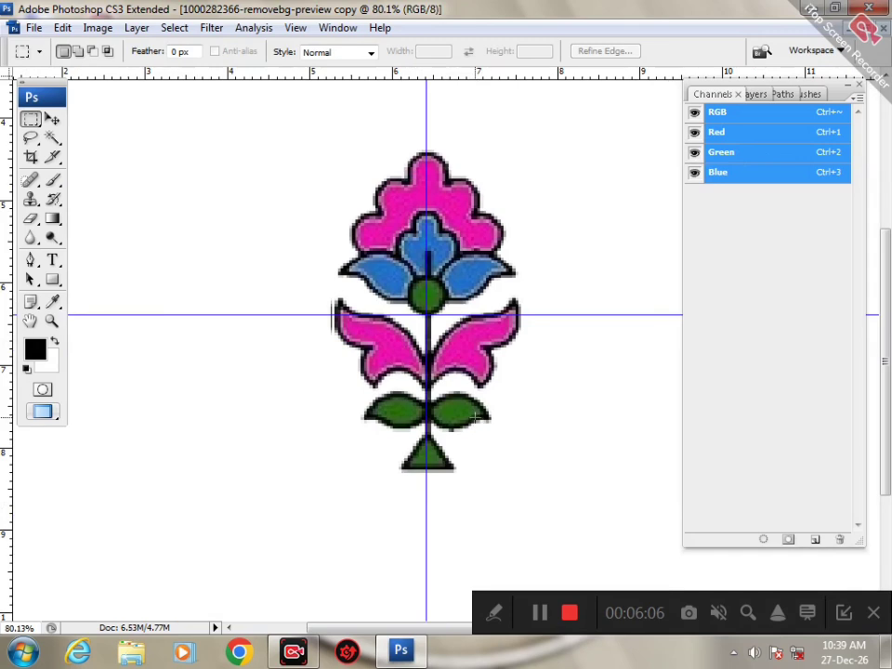
key("ctrl+minus")
key("ctrl+minus")
key("ctrl+minus")
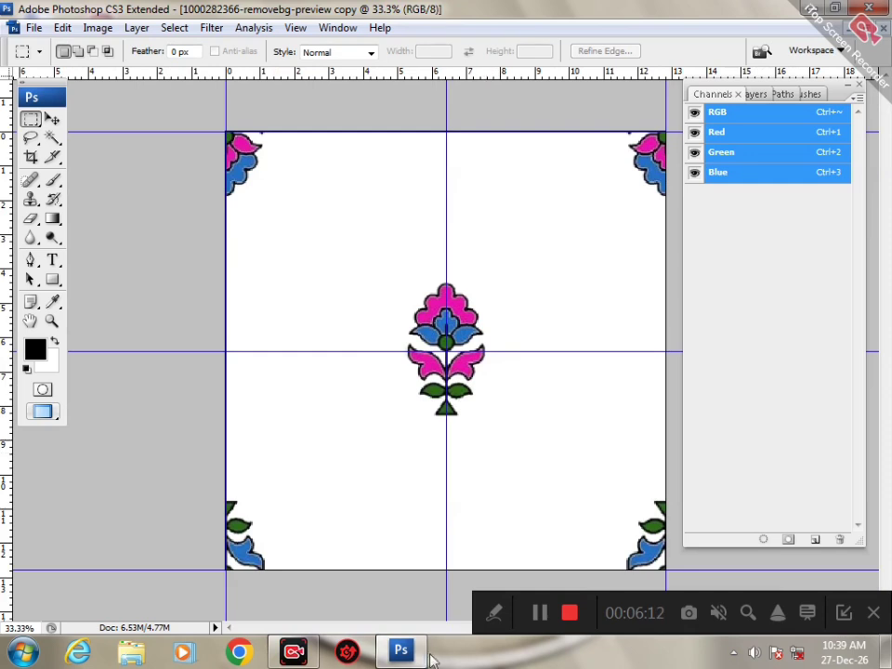
mouse_move(358, 611)
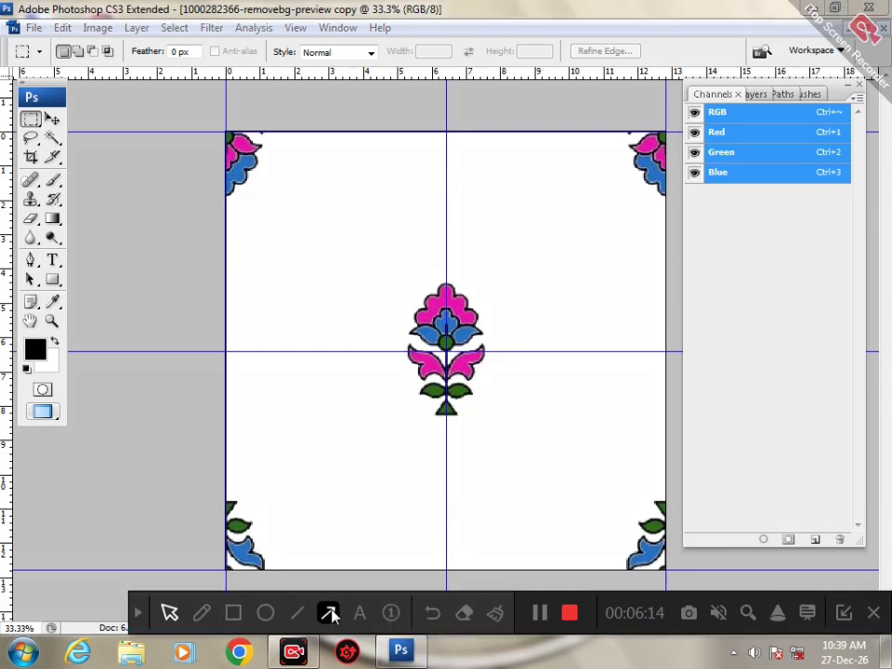
left_click(328, 611)
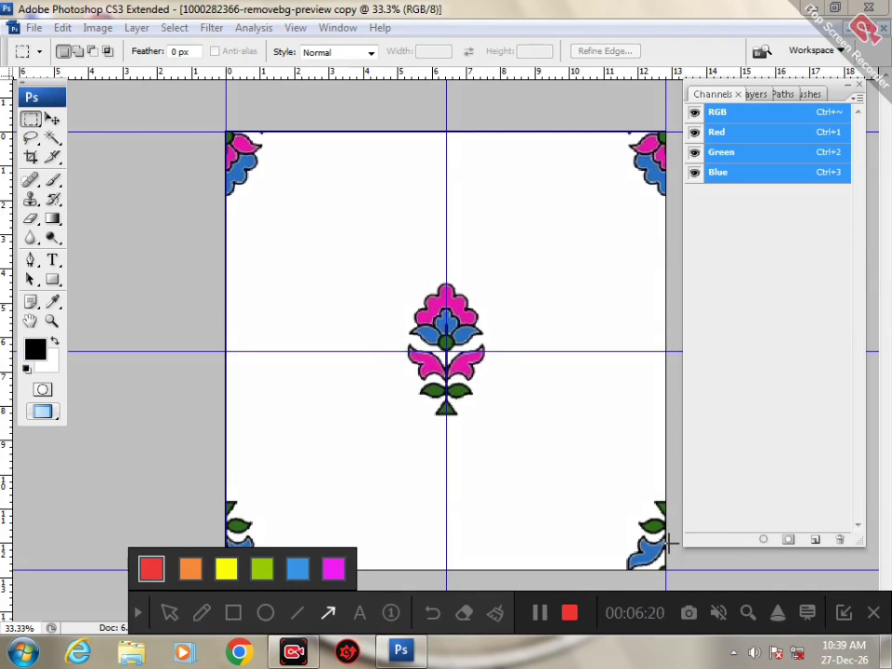
mouse_move(601, 565)
left_mouse_down()
mouse_move(787, 548)
mouse_move(815, 537)
left_mouse_up()
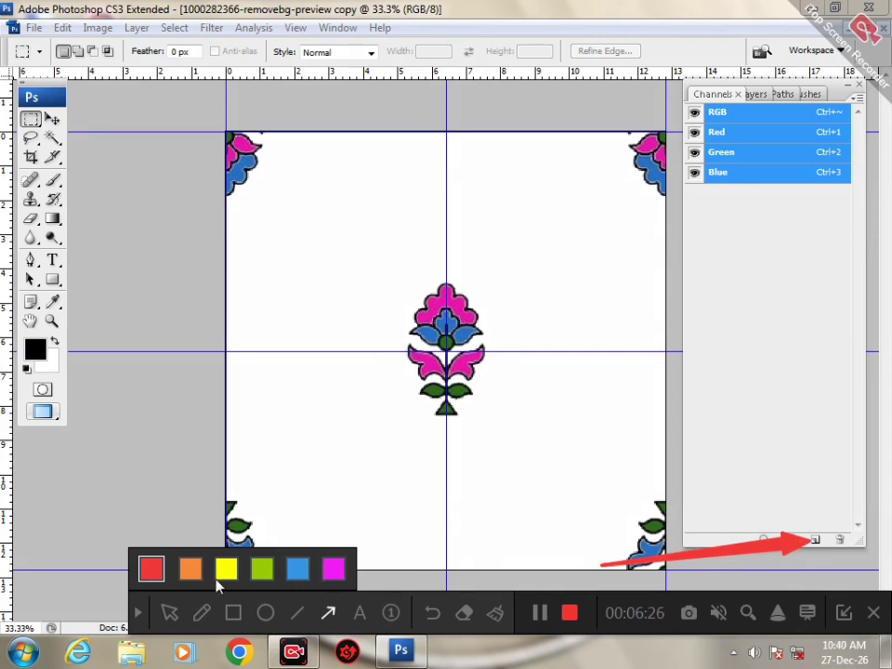
left_click(141, 613)
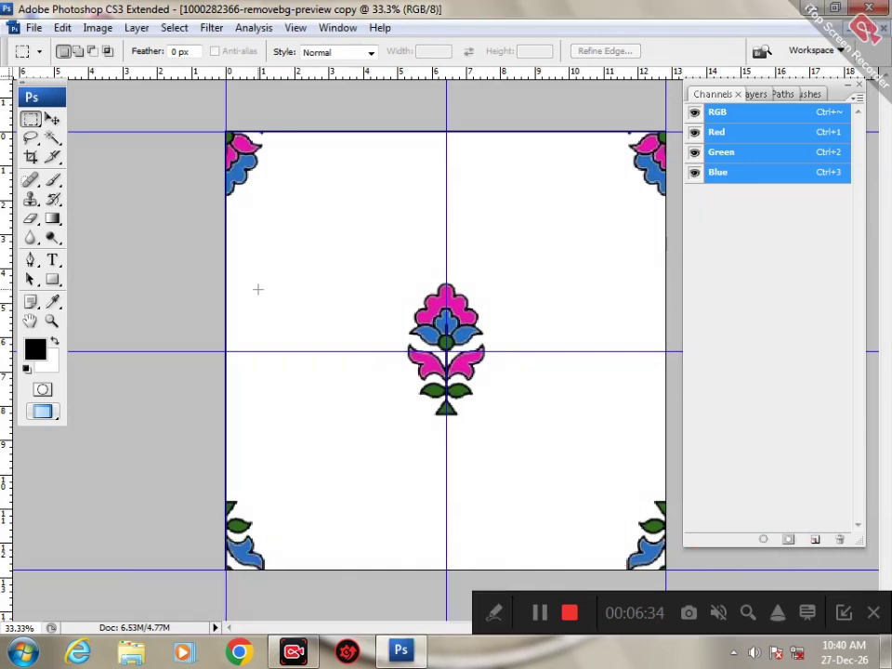
- Add a new alpha channel to the tile document
left_click(816, 545)
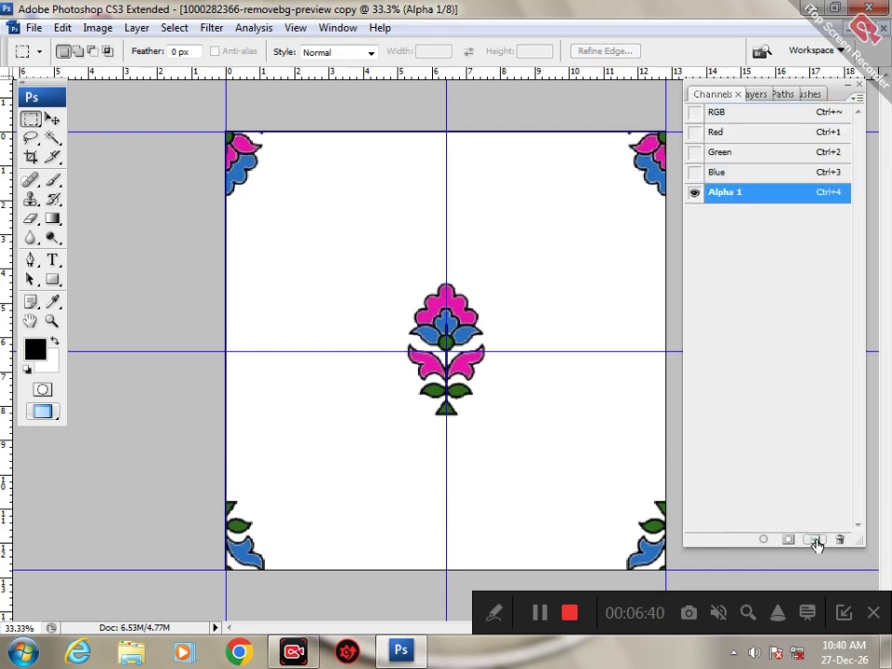
left_click(494, 609)
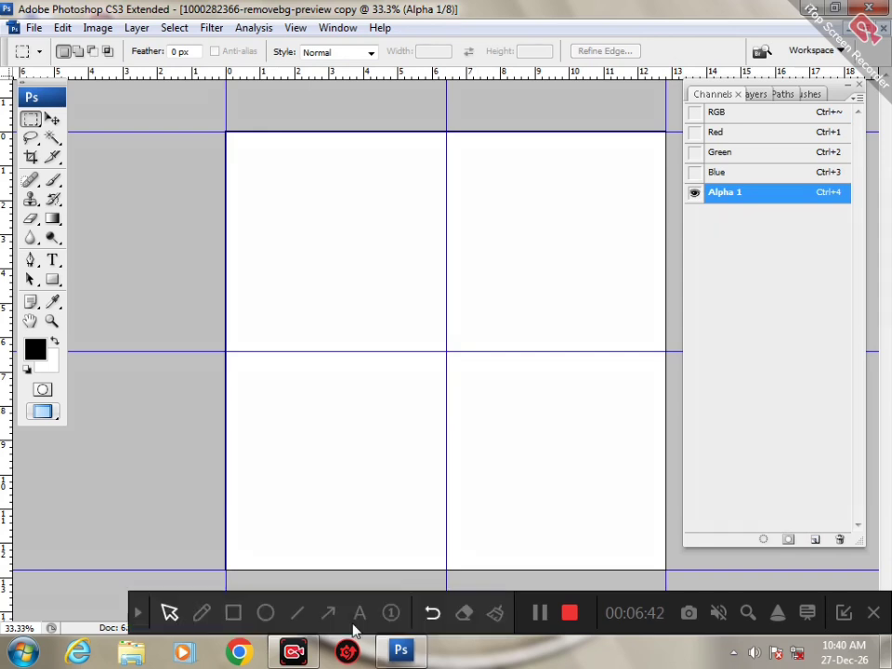
left_click(328, 611)
left_click_drag(526, 299, 587, 267)
left_click_drag(711, 182, 695, 198)
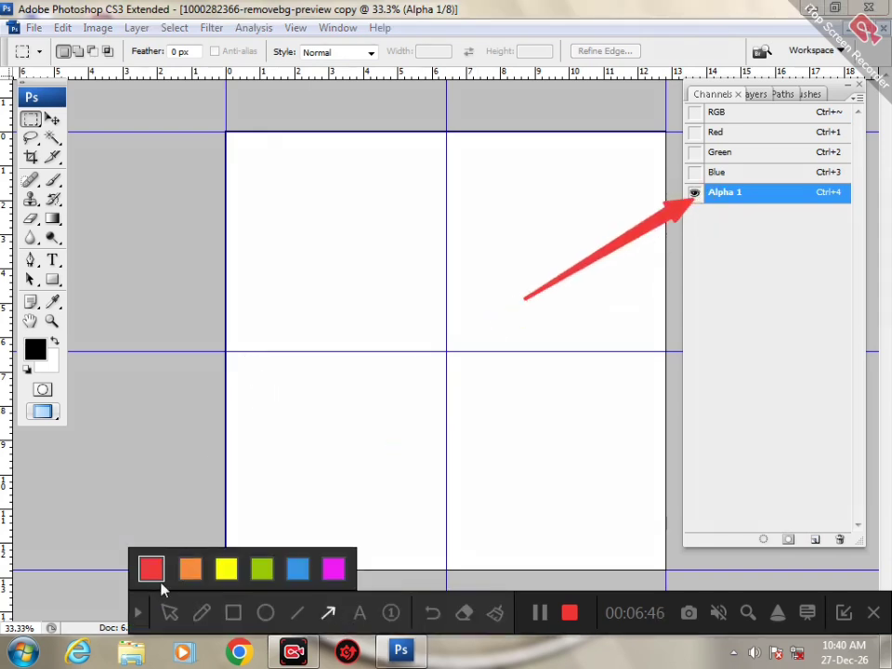
left_click(137, 616)
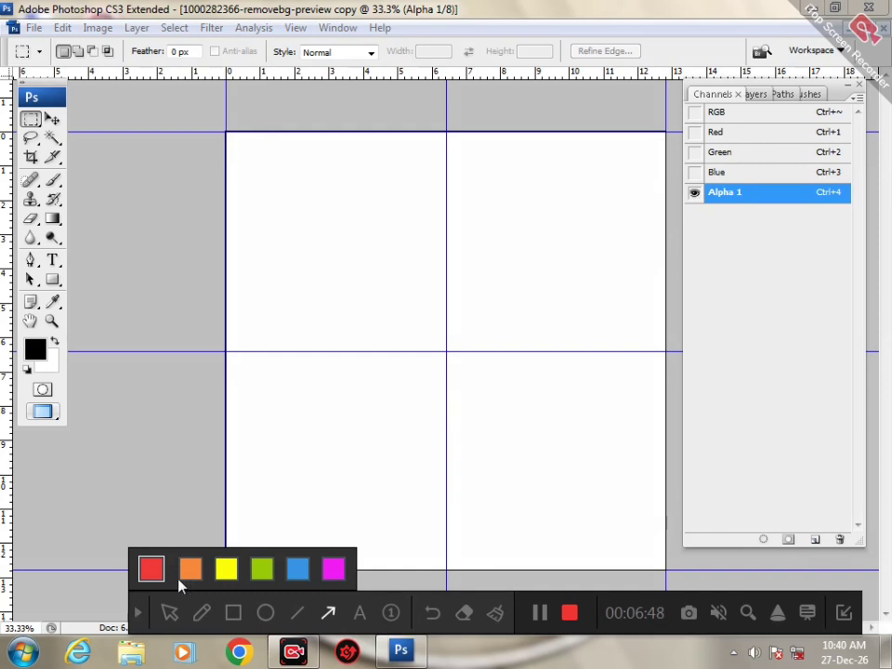
- Open the channel options of the Alpha 1 channel
double_click(766, 194)
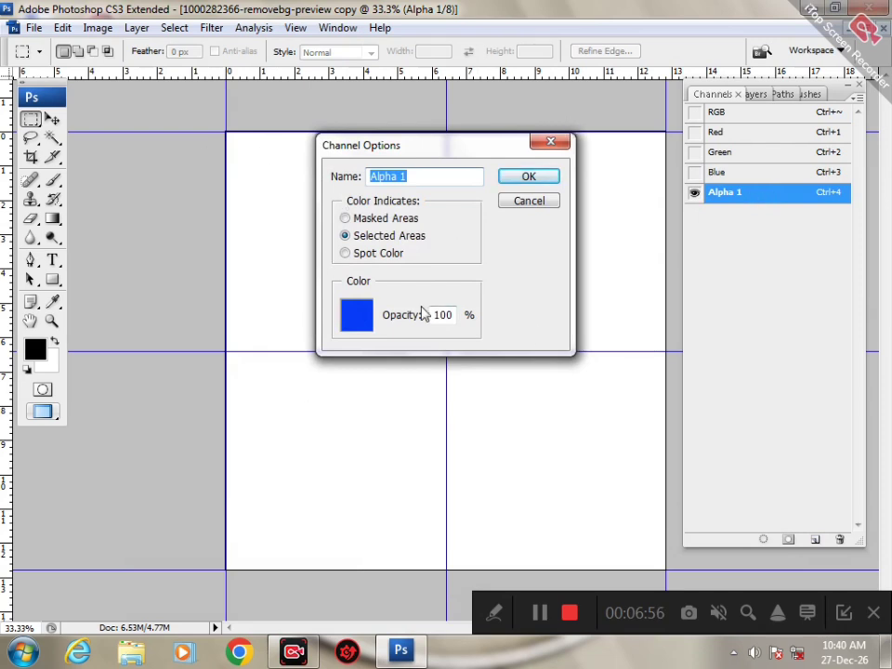
left_click(495, 619)
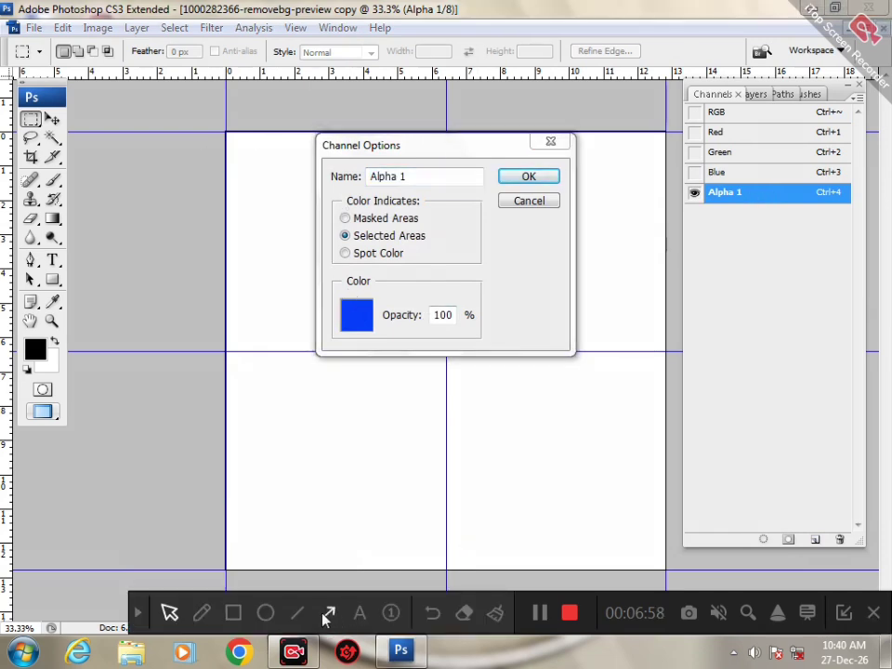
left_click(328, 612)
left_click_drag(153, 192, 323, 175)
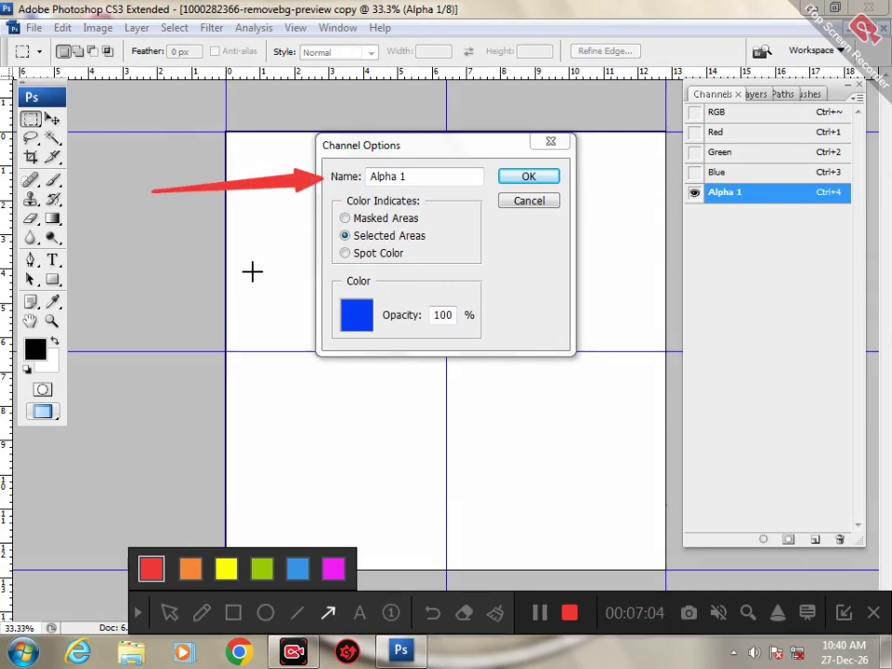
left_click_drag(157, 269, 331, 250)
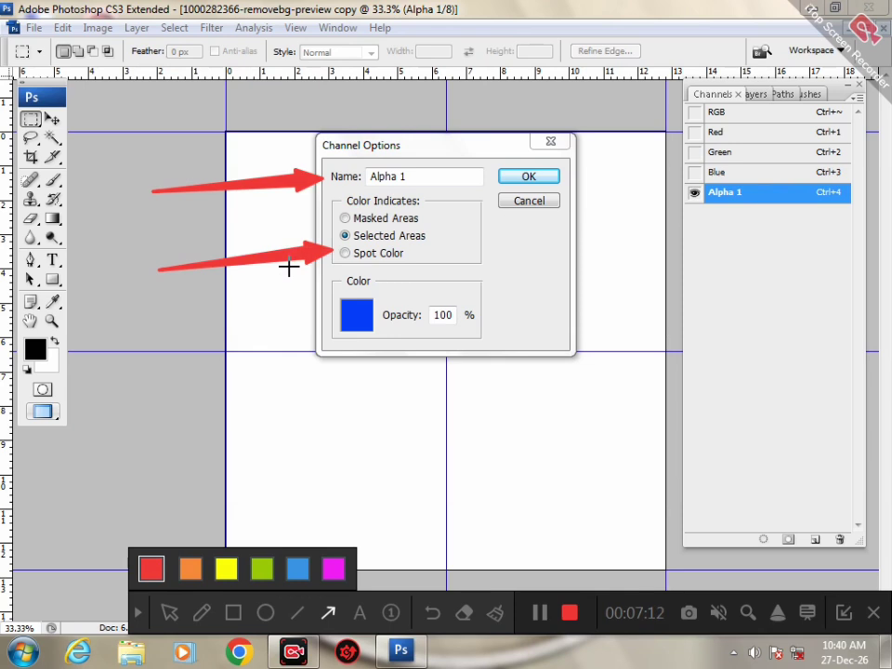
left_click_drag(149, 312, 367, 322)
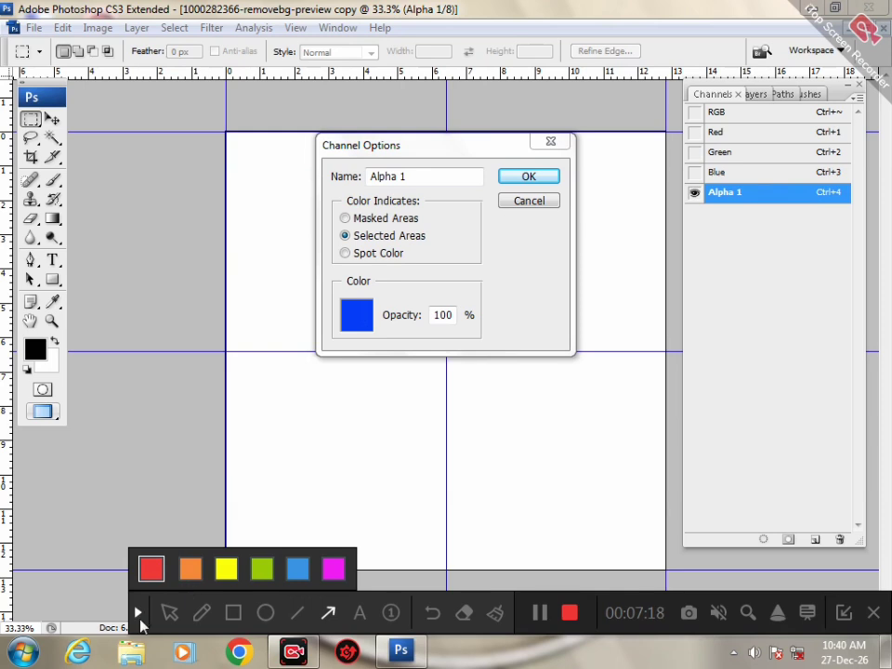
left_click(140, 616)
- Rename the alpha channel to Outline and make its colour indicate Spot Color
left_click(455, 147)
left_click_drag(418, 177, 288, 176)
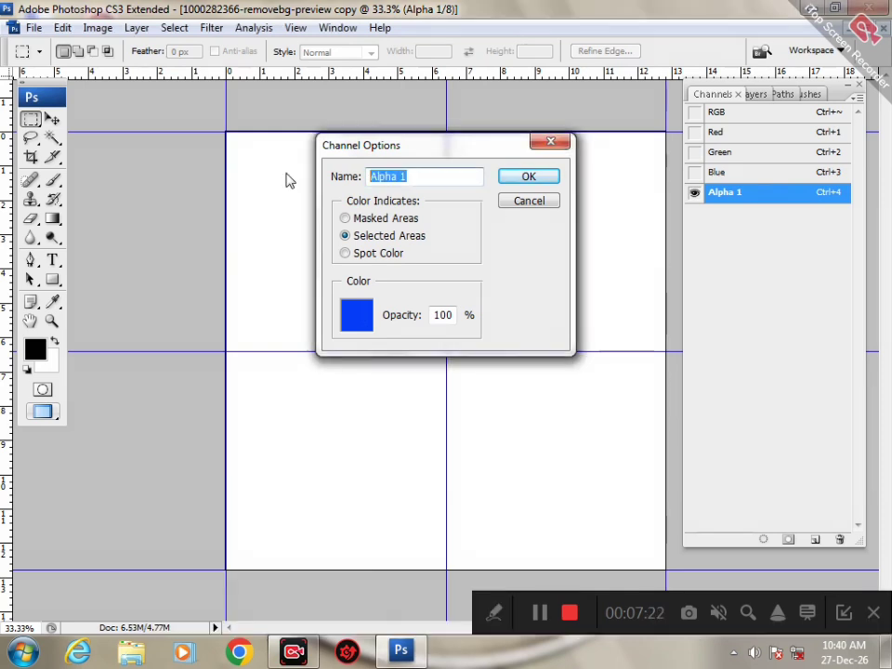
type("Outline")
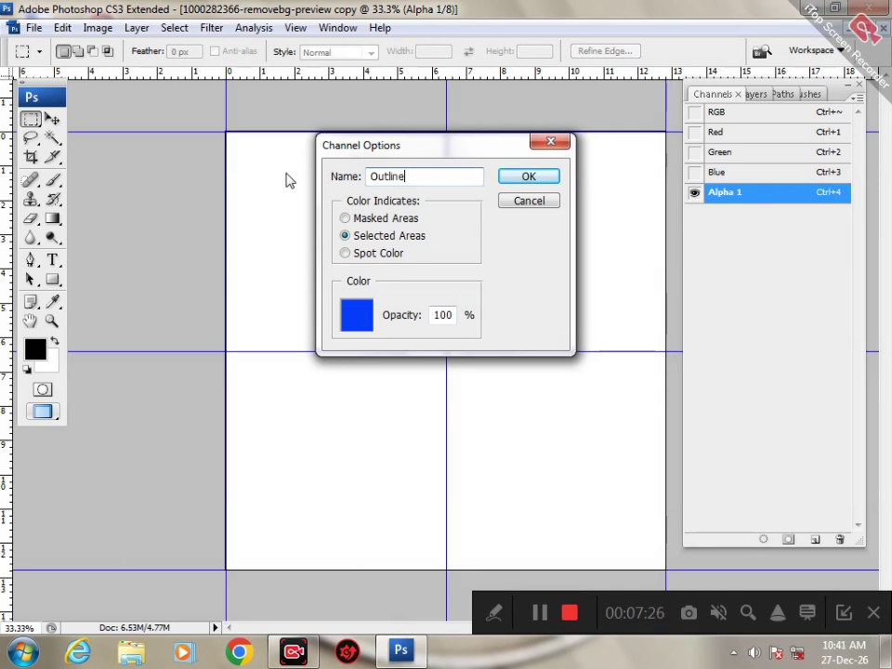
left_click(372, 258)
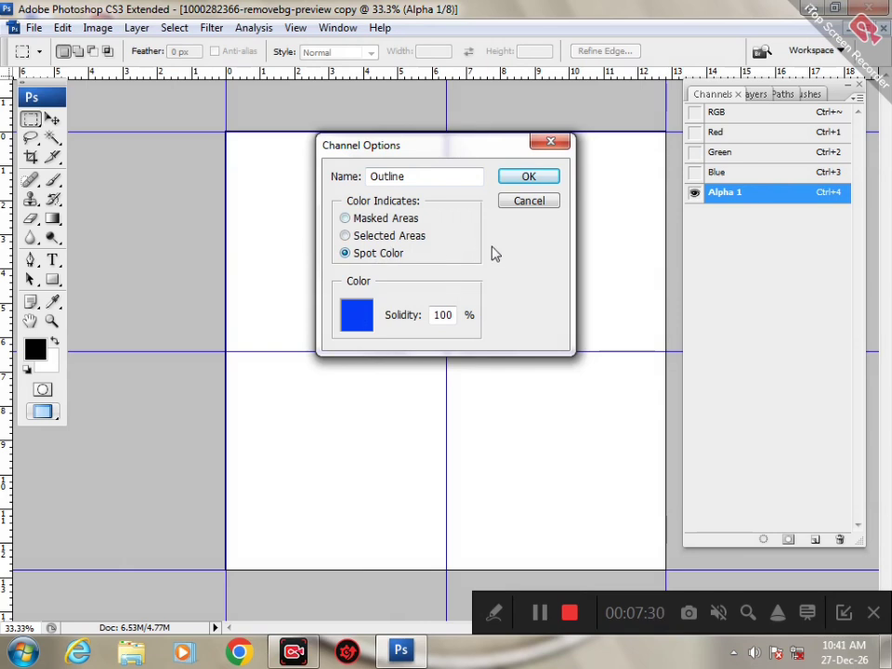
left_click(527, 176)
- Save the tile as a Photoshop file named 123 on drive E: and show the RGB artwork together with the Outline channel
key("ctrl+shift+s")
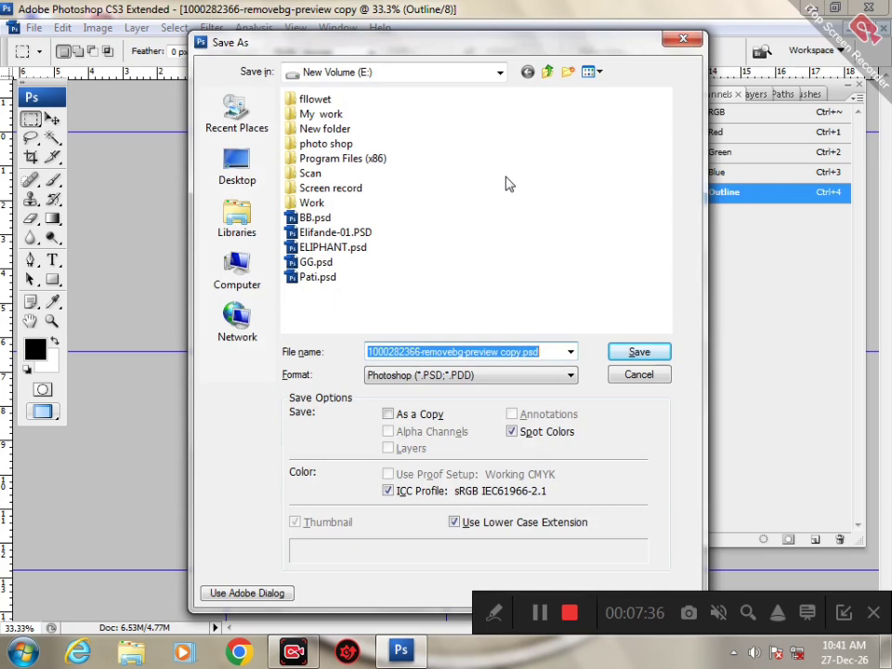
type("123")
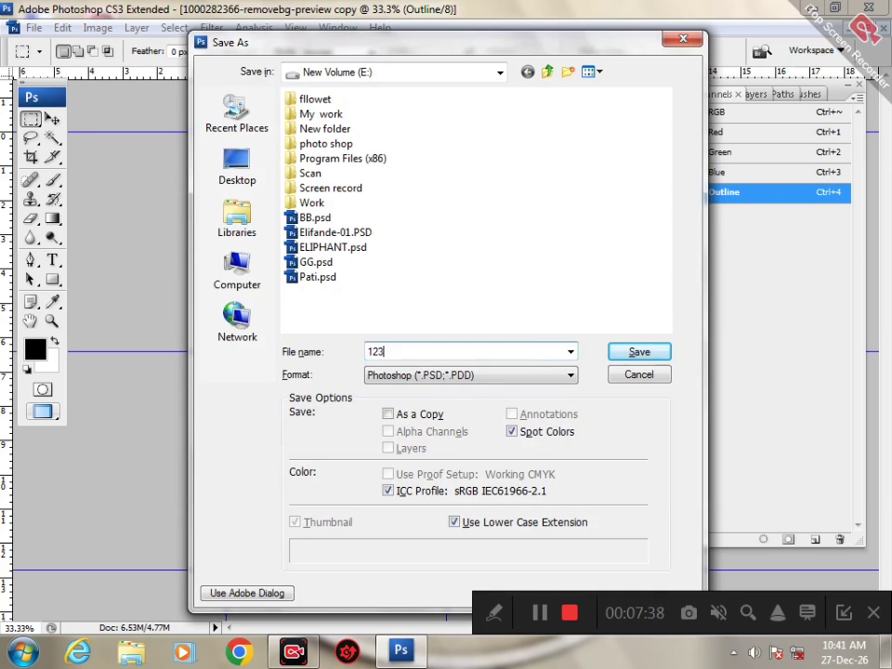
key("Return")
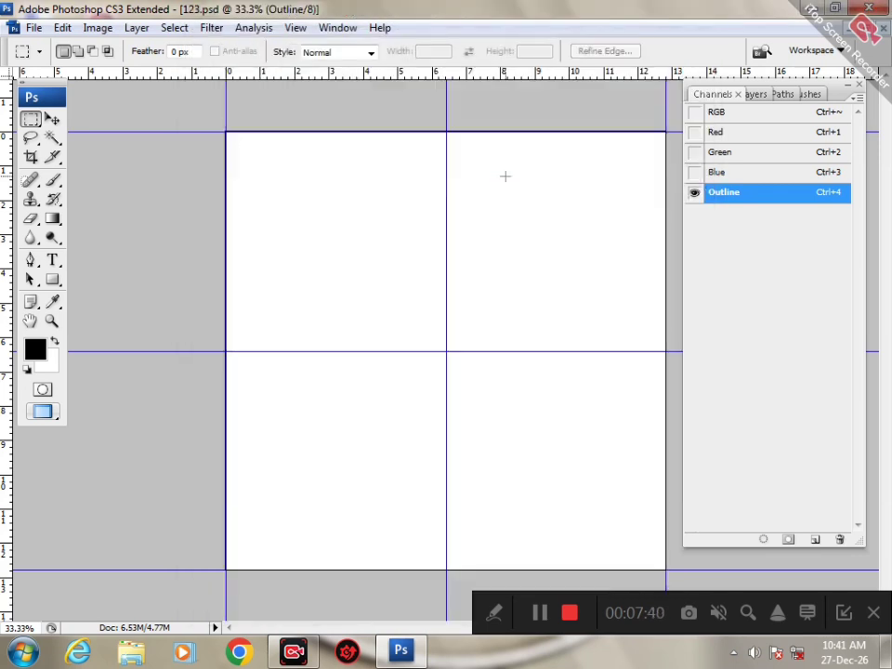
key("grave")
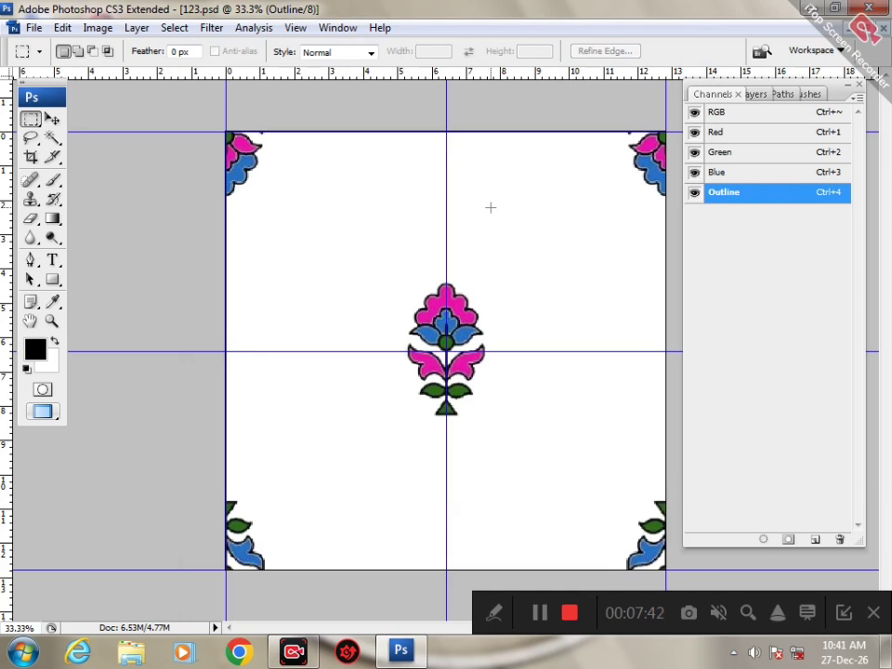
left_click(492, 610)
left_click(326, 613)
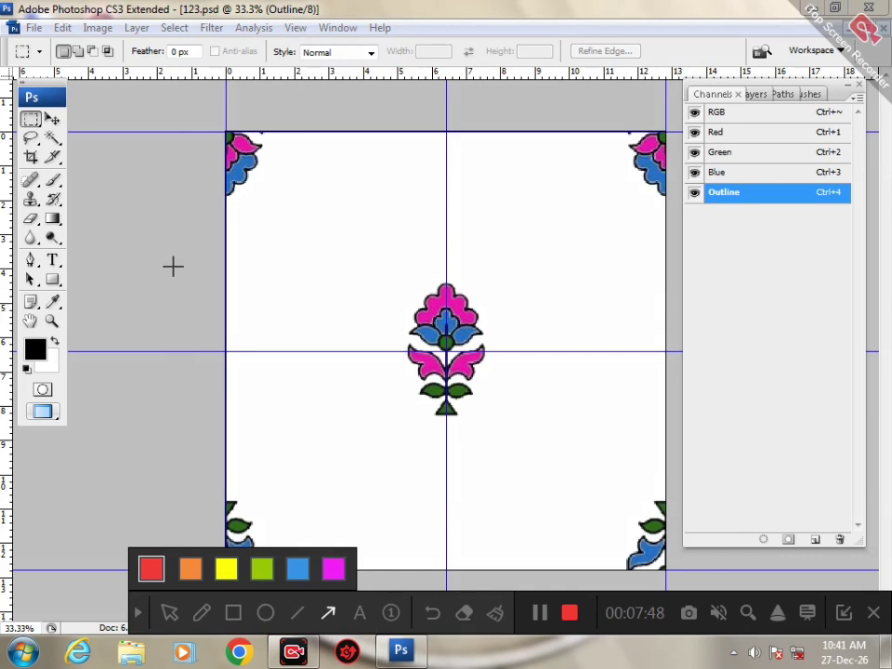
mouse_move(186, 282)
left_mouse_down()
mouse_move(78, 187)
mouse_move(58, 181)
left_mouse_up()
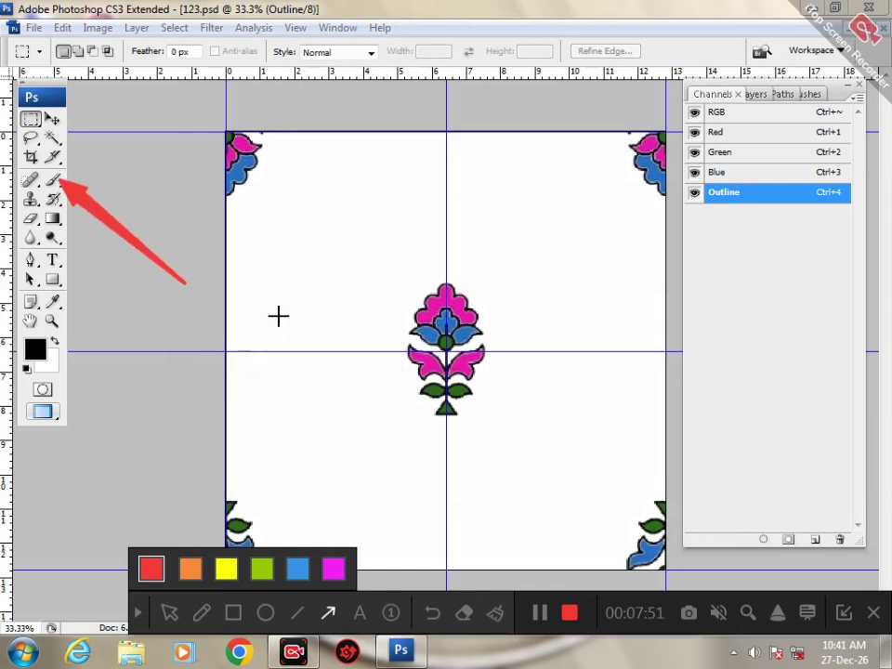
left_click(136, 615)
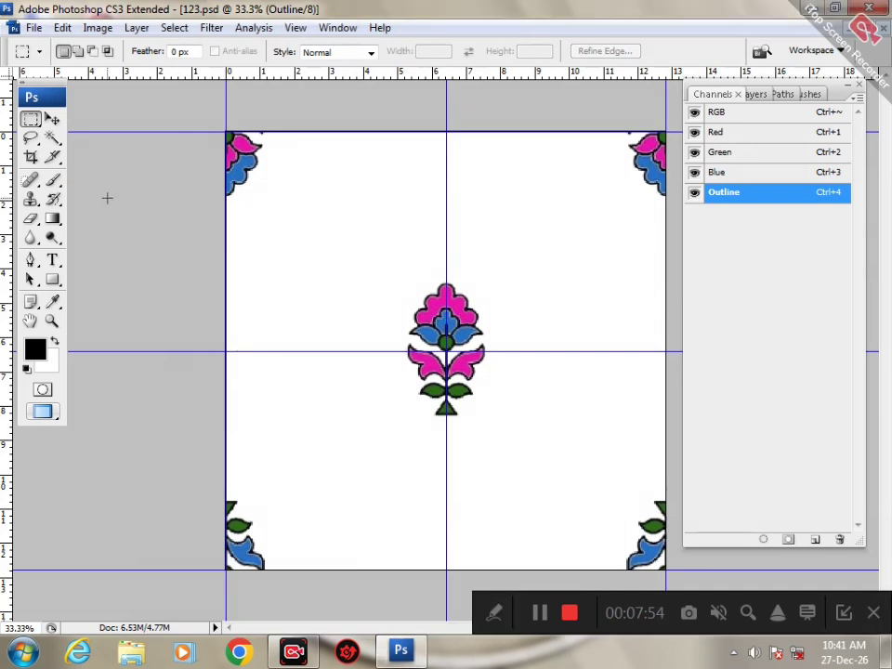
- Switch from the Brush to the Pencil tool for drawing on the Outline channel
left_click(53, 181)
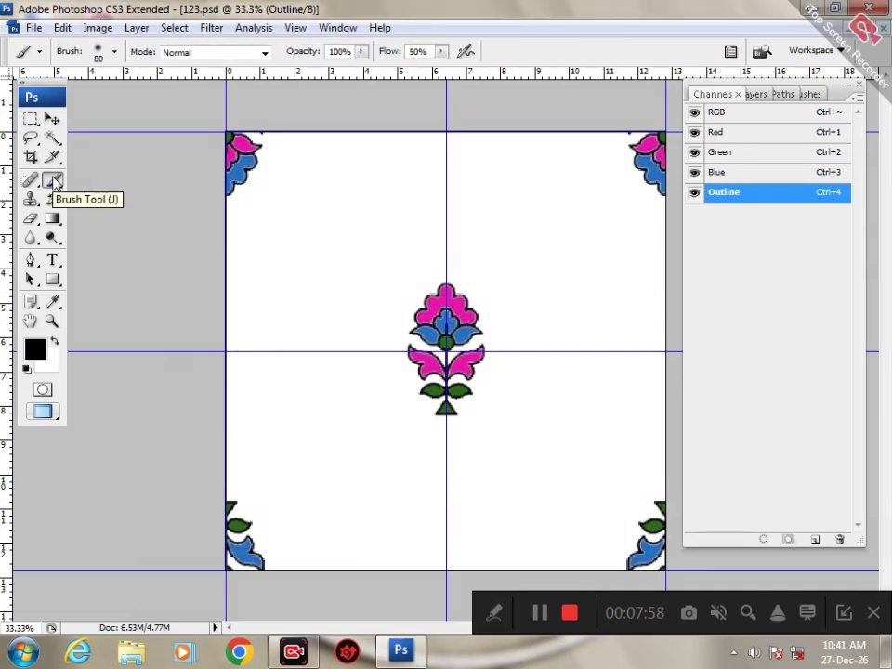
right_click(53, 183)
left_click(80, 196)
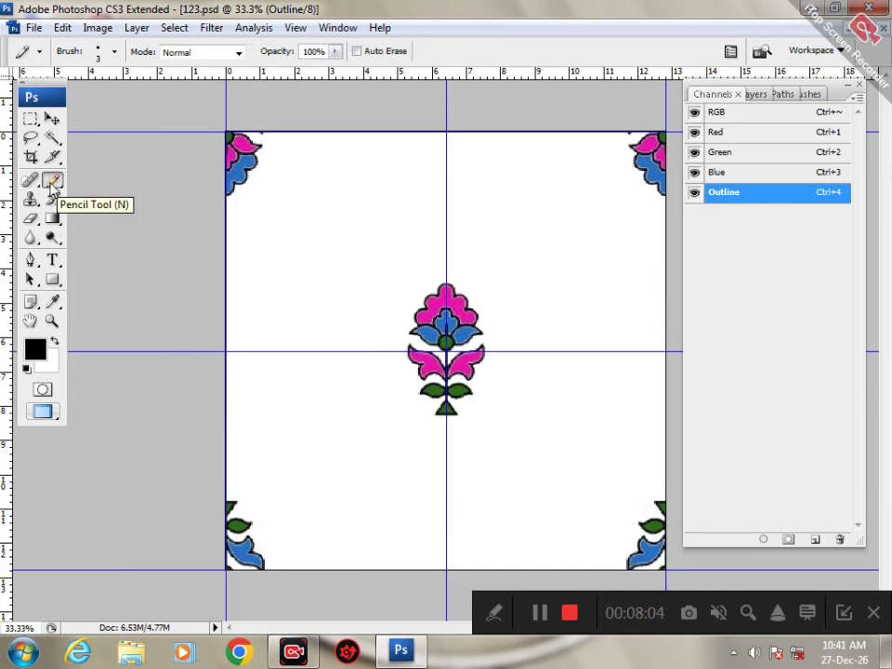
left_click(494, 613)
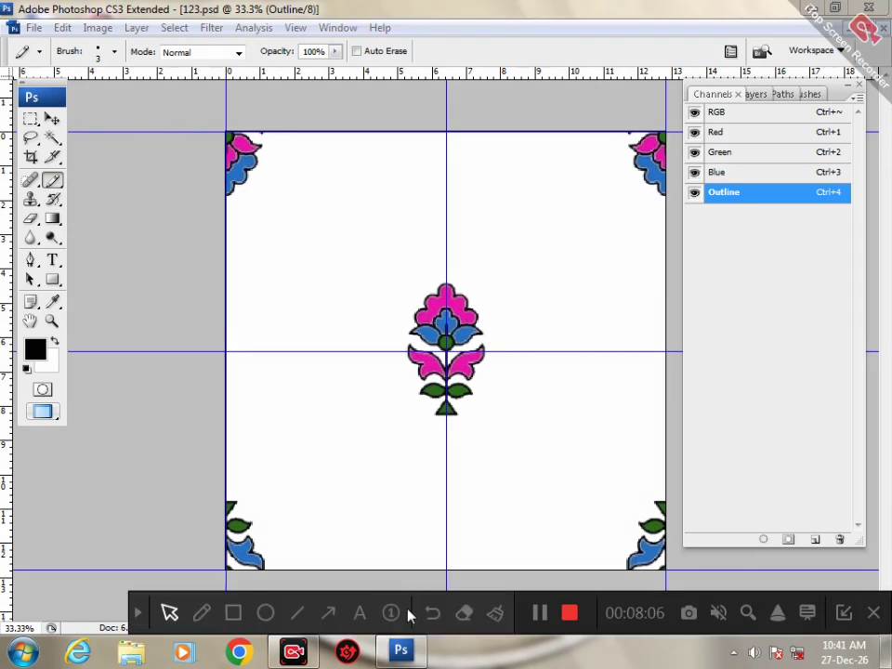
left_click(328, 612)
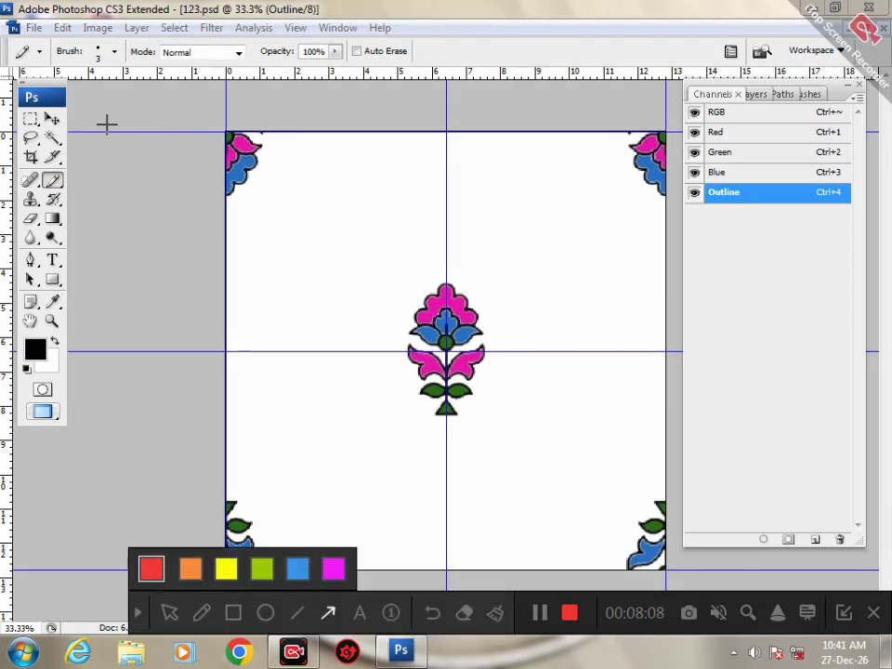
left_click_drag(116, 263, 105, 54)
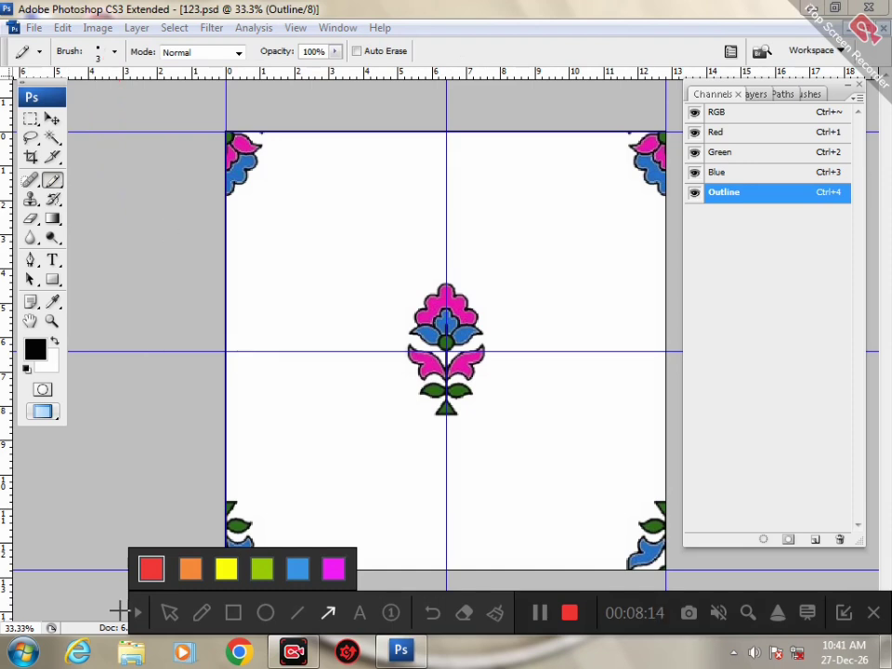
left_click(138, 612)
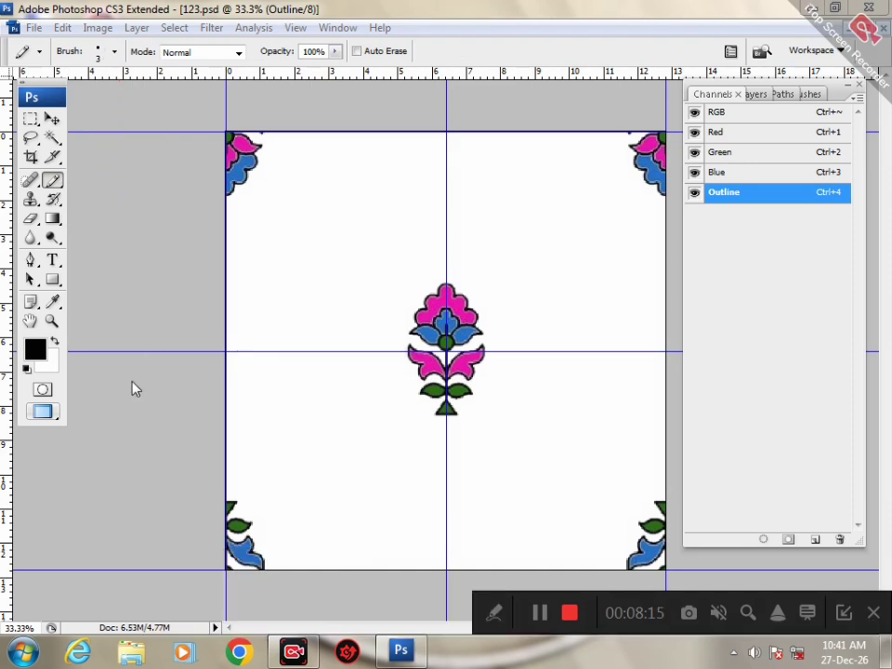
- Set the Pencil's master diameter to 3 px
left_click(114, 52)
mouse_move(25, 99)
left_mouse_down()
mouse_move(89, 100)
mouse_move(64, 104)
left_mouse_up()
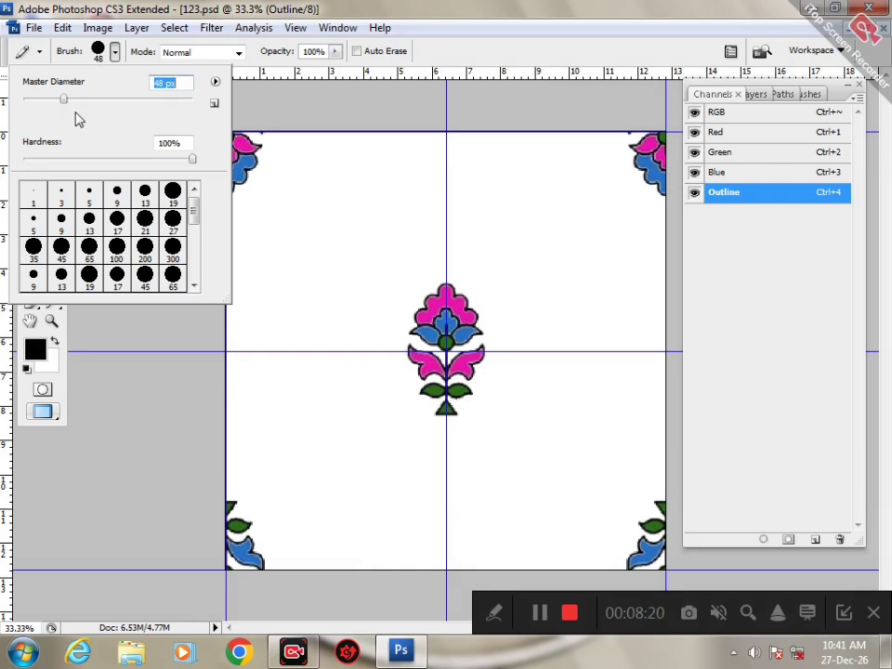
type("3")
key("Return")
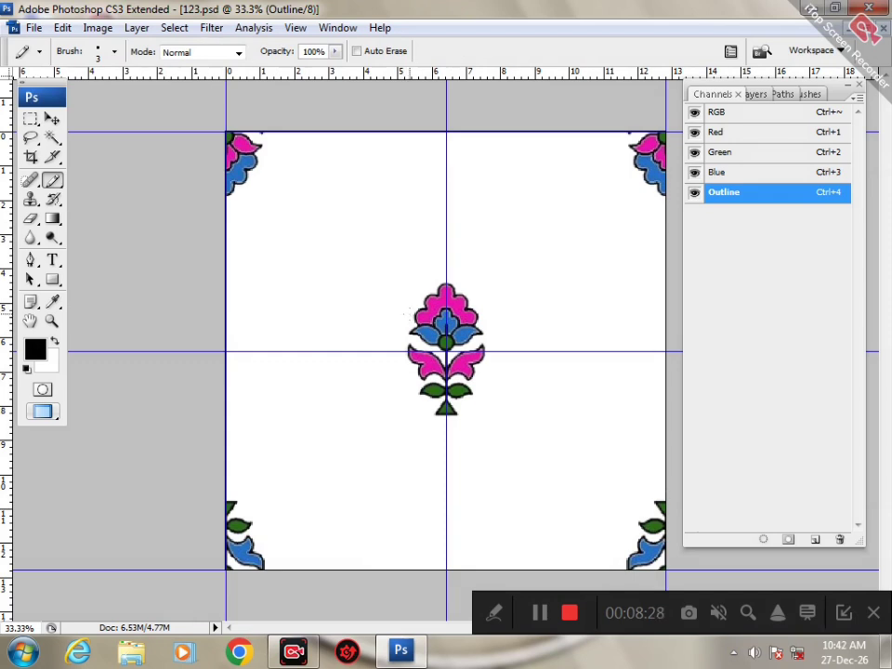
- Try a curved freehand pencil stroke on the Outline channel in the white area beside the central flower, and undo it
left_click_drag(426, 291, 466, 407)
left_click_drag(468, 295, 431, 336)
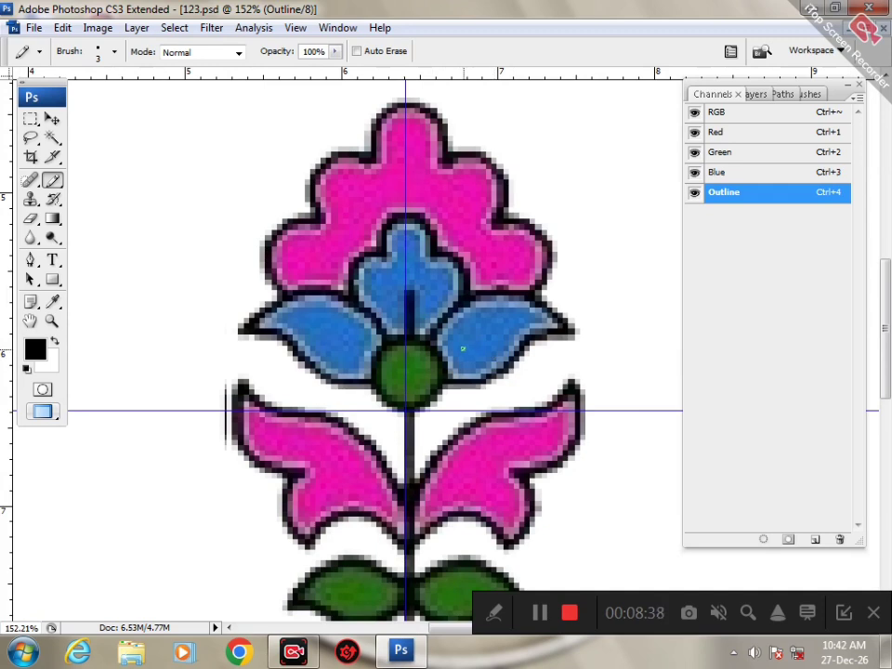
left_click_drag(462, 175, 488, 464)
left_click_drag(527, 363, 418, 333)
mouse_move(491, 273)
left_mouse_down()
mouse_move(553, 270)
mouse_move(592, 283)
mouse_move(630, 331)
left_mouse_up()
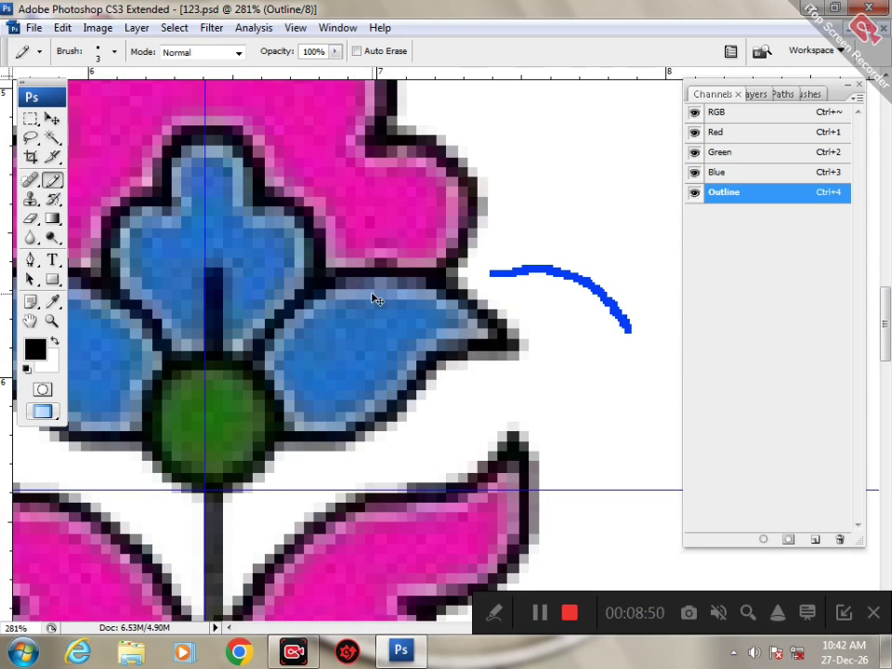
key("ctrl+z")
left_click_drag(301, 490, 410, 454)
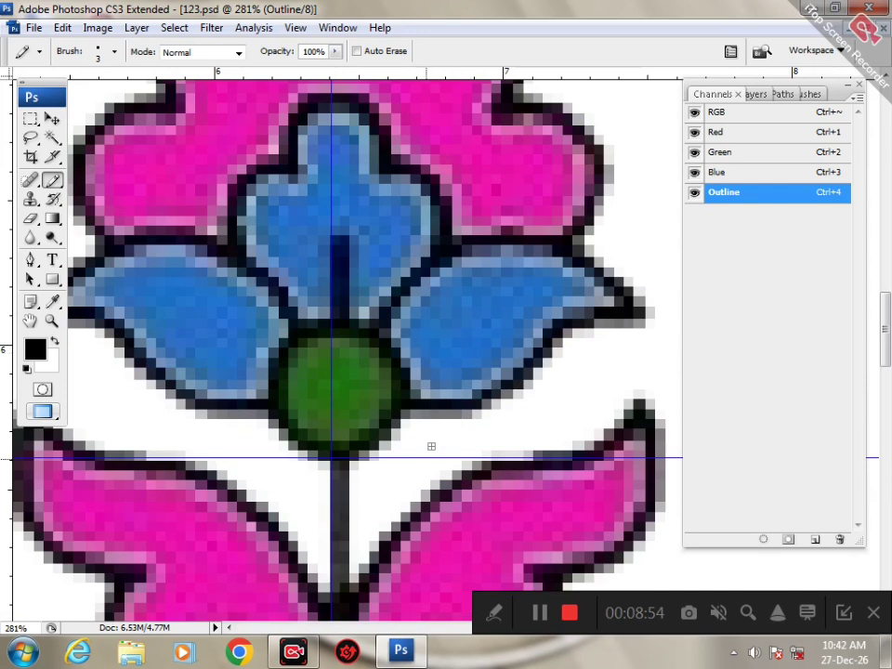
left_click(495, 611)
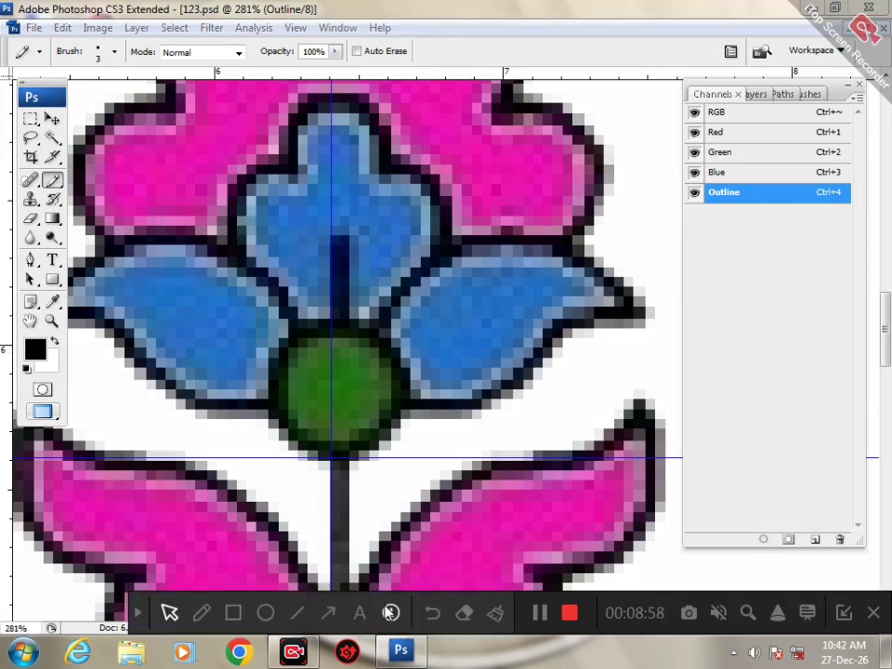
left_click(328, 612)
left_click_drag(158, 229, 37, 118)
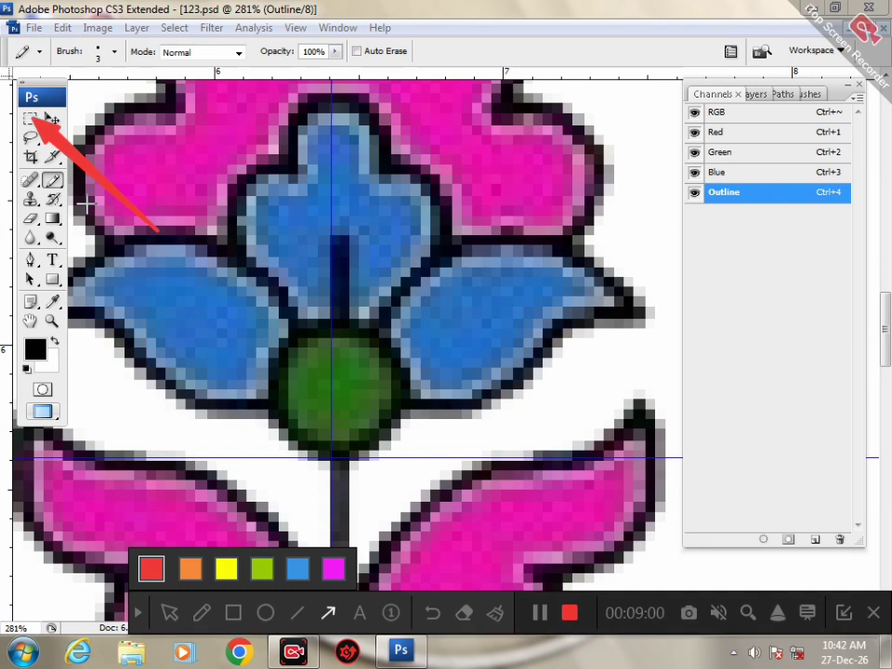
left_click(137, 612)
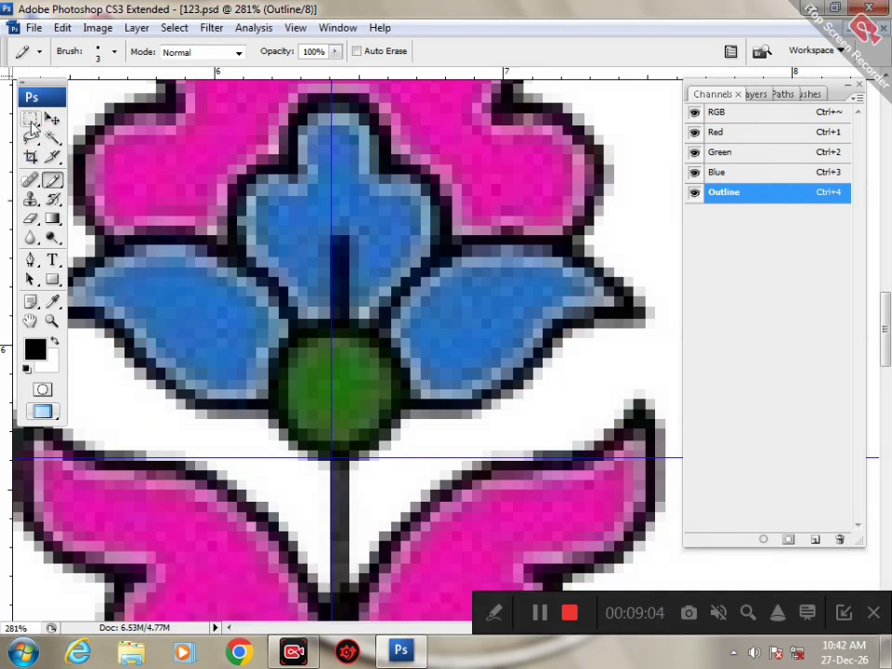
- Choose the Elliptical Marquee tool and move the horizontal guide up to the centre of the flower's green circle
left_click(31, 121)
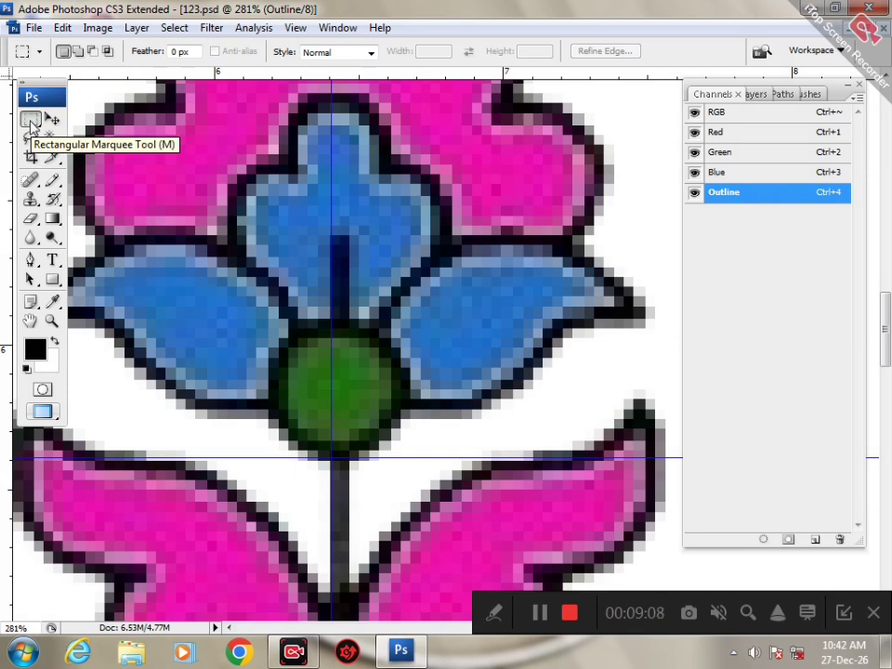
left_click(31, 120)
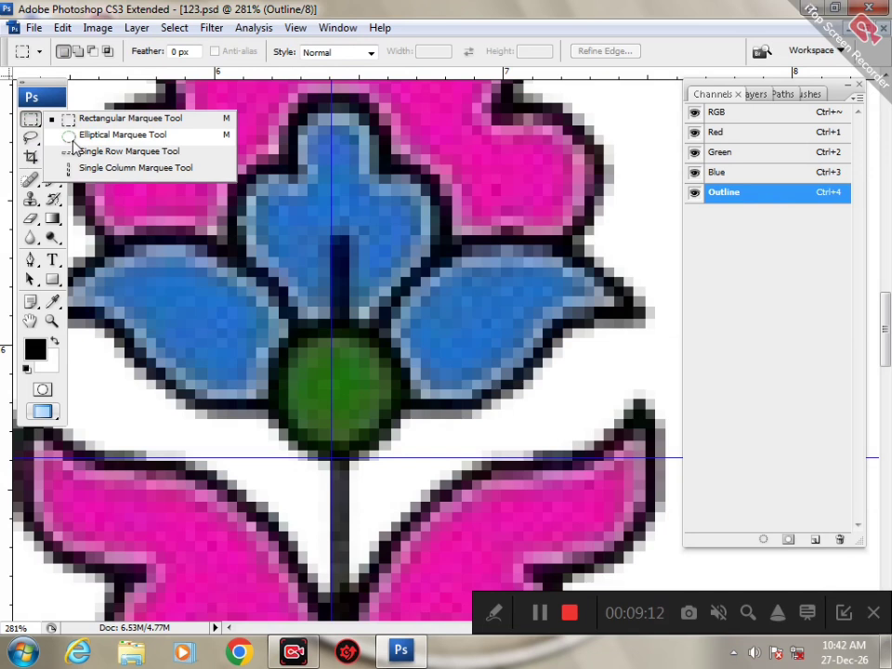
left_click(111, 135)
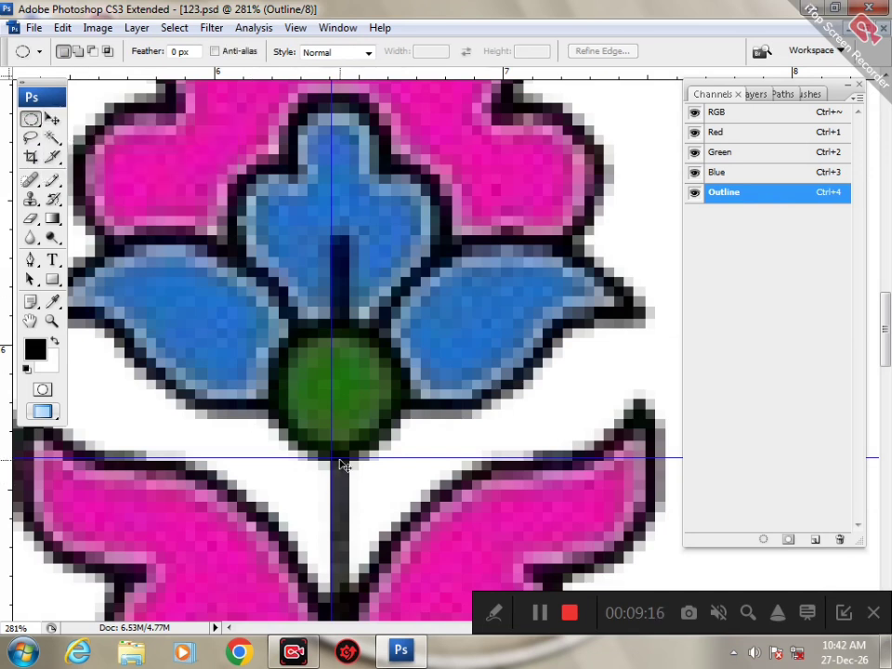
left_click_drag(340, 459, 373, 388)
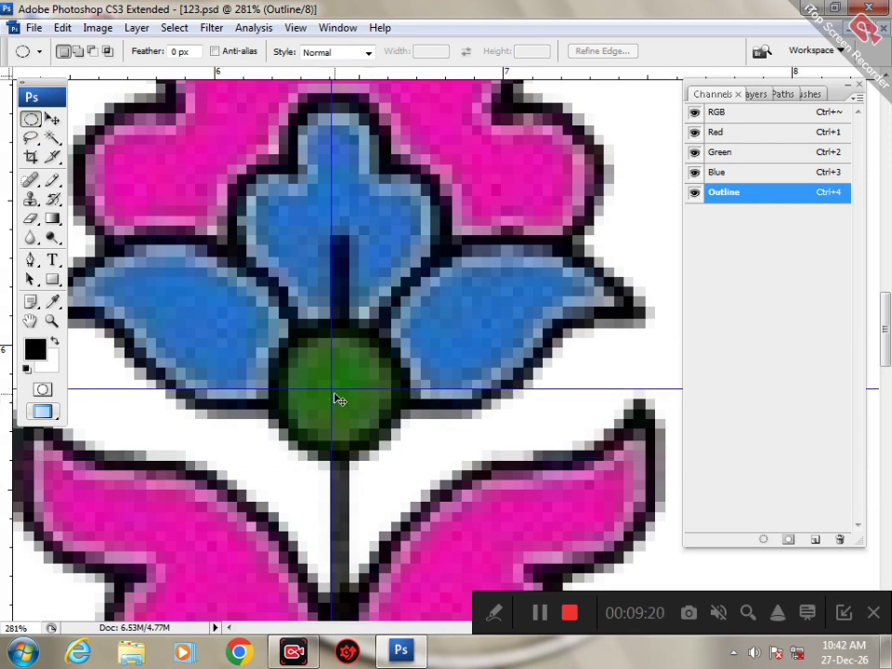
- Align the vertical guide with the green circle's centre and draw a circular selection from the guide intersection around its black outline
left_click_drag(333, 390, 340, 418)
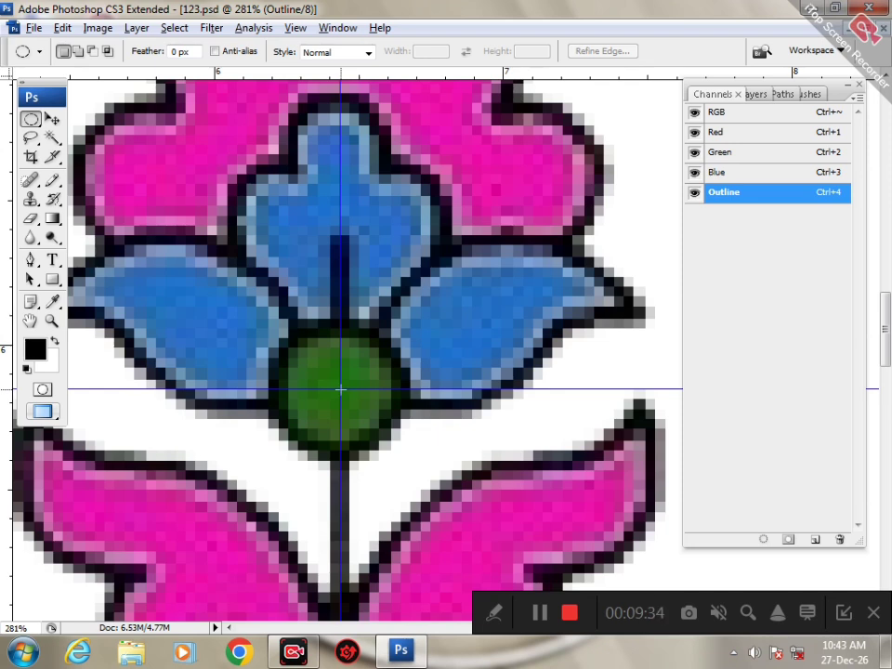
left_click_drag(339, 386, 407, 473)
left_click_drag(407, 474, 407, 473)
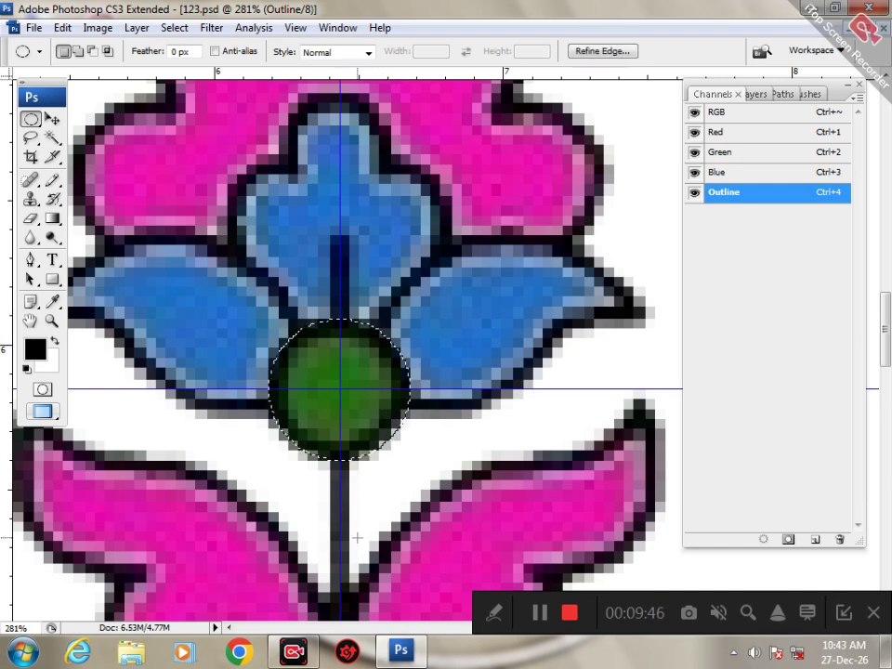
left_click(497, 620)
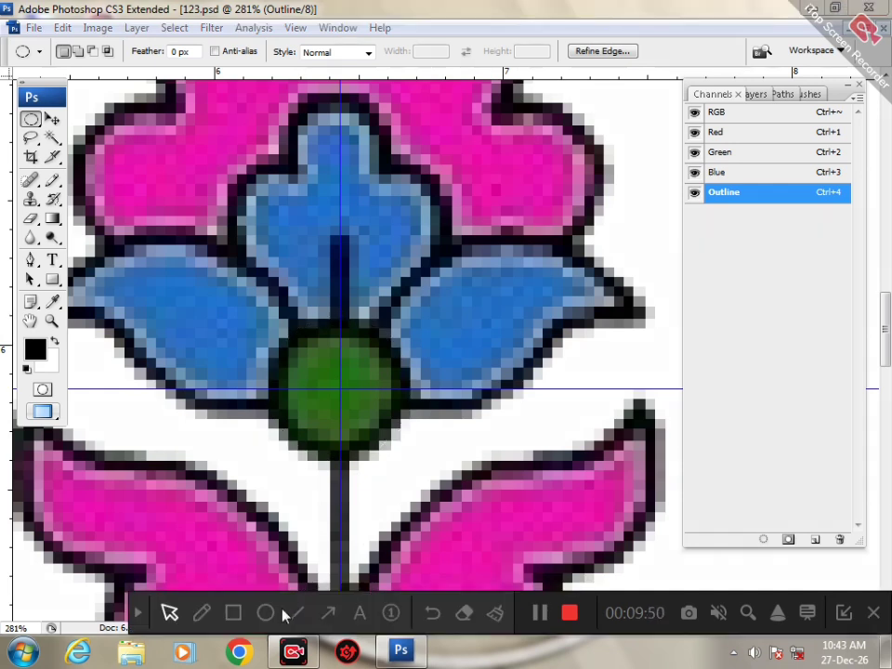
left_click(327, 612)
mouse_move(122, 223)
left_mouse_down()
mouse_move(107, 141)
mouse_move(64, 24)
left_mouse_up()
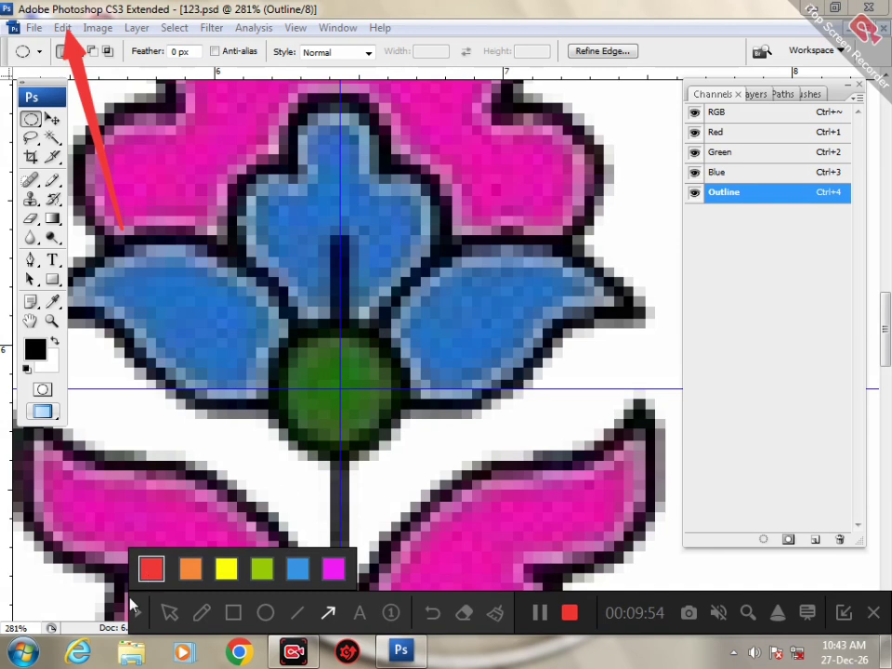
left_click(140, 615)
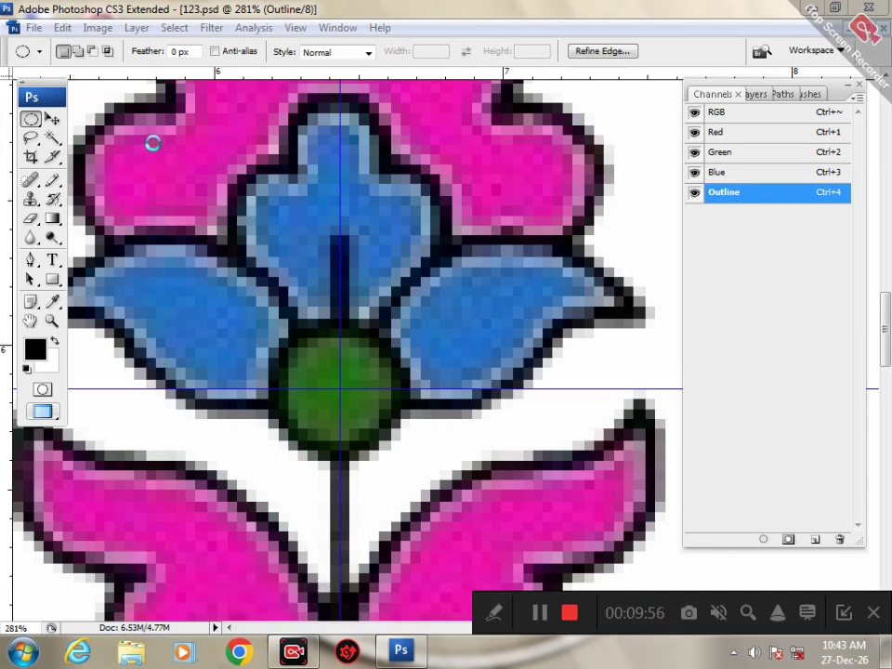
- Open the Stroke settings for the circular selection on the Outline channel
left_click(62, 28)
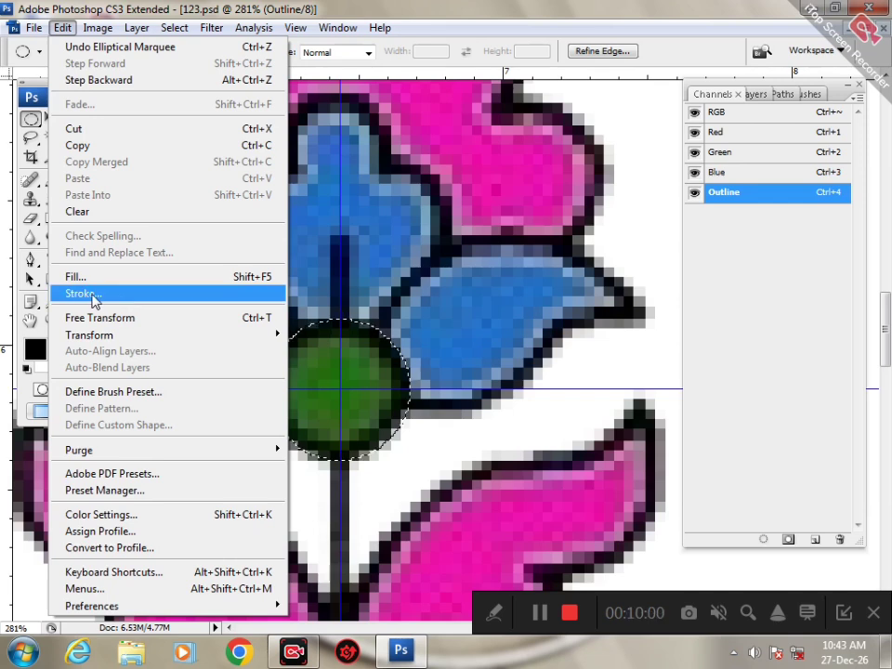
left_click(144, 296)
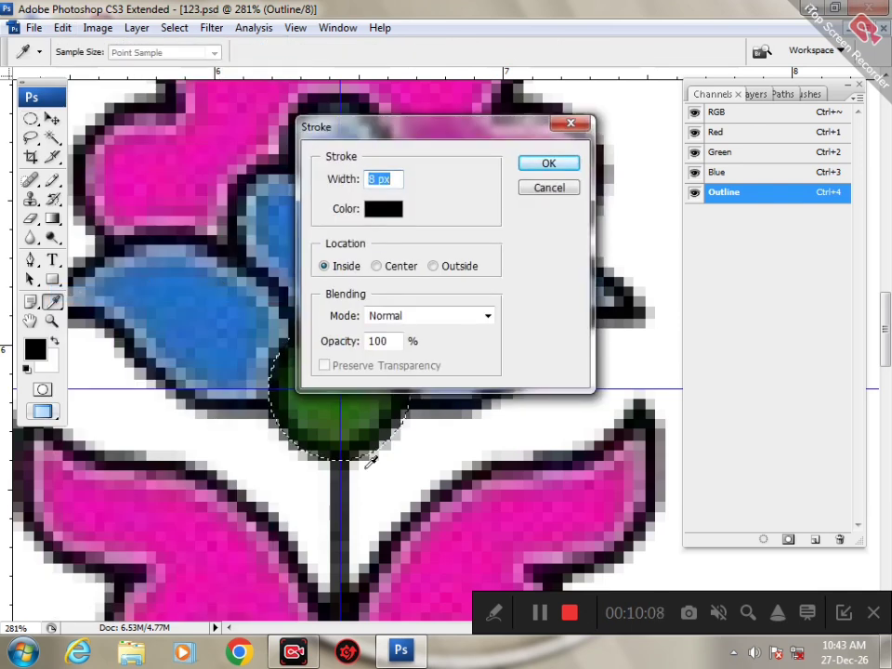
left_click(493, 612)
left_click(327, 612)
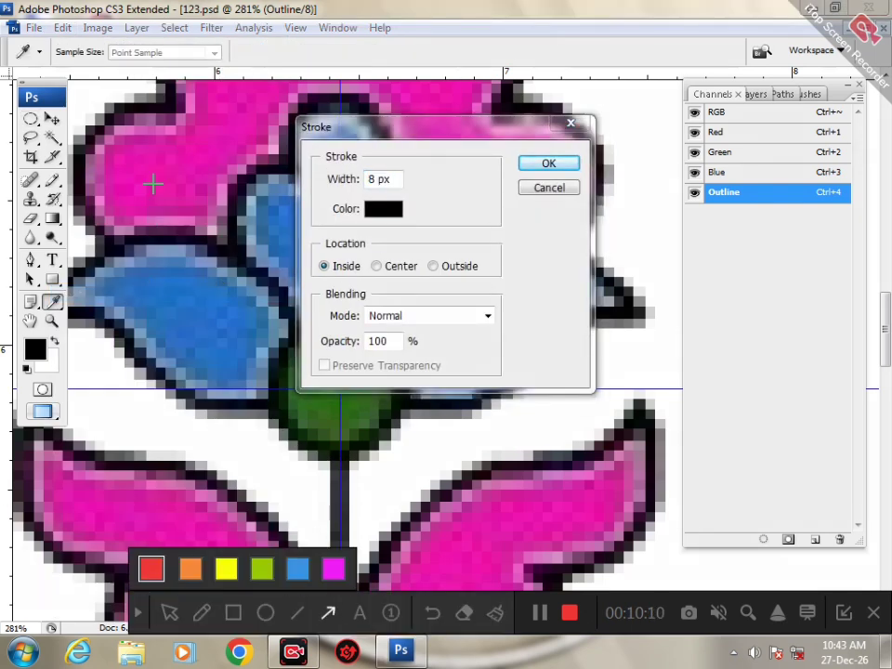
left_click_drag(144, 165, 318, 183)
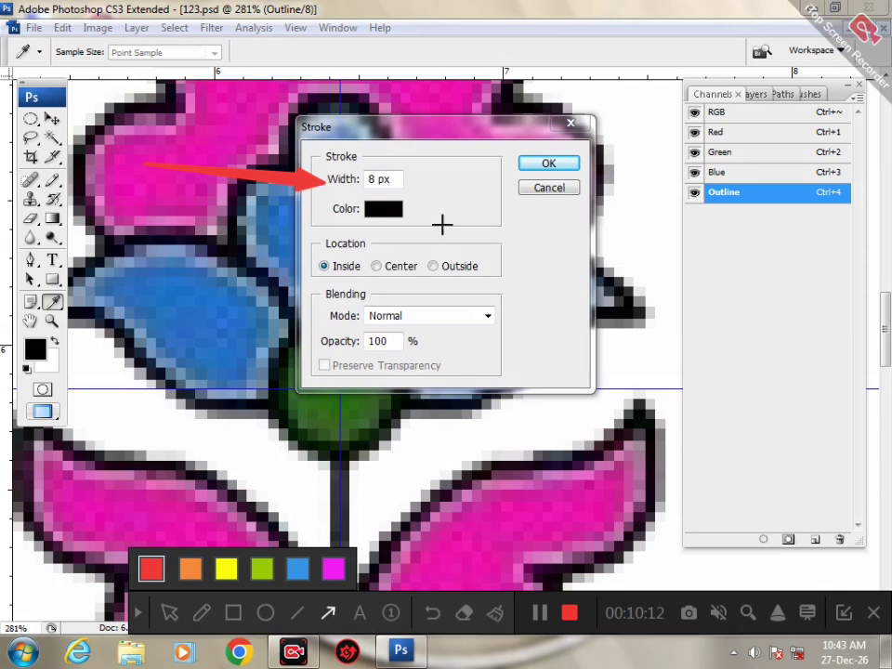
left_click_drag(509, 237, 410, 179)
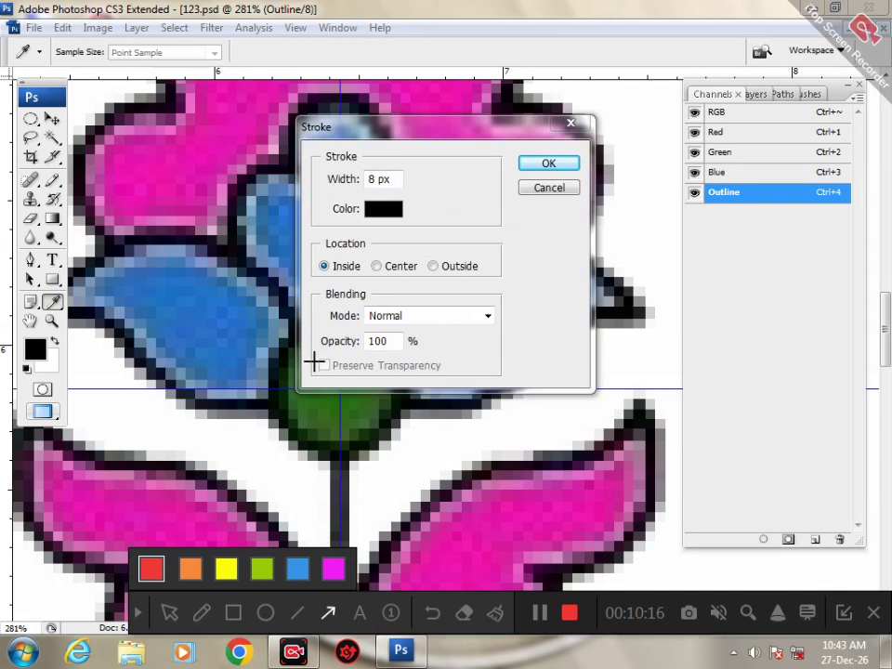
left_click_drag(315, 363, 331, 272)
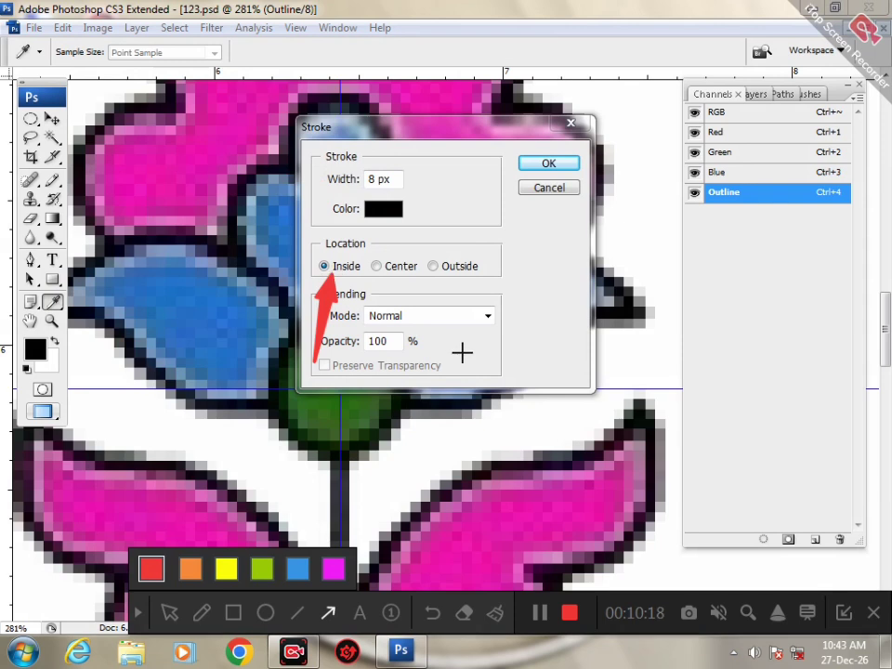
left_click_drag(452, 369, 385, 272)
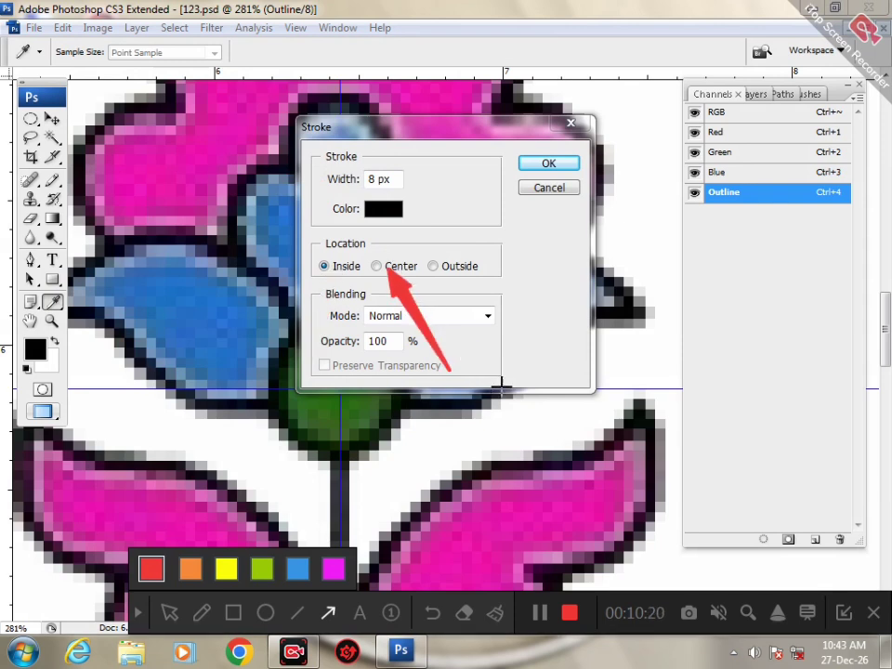
left_click_drag(500, 369, 437, 267)
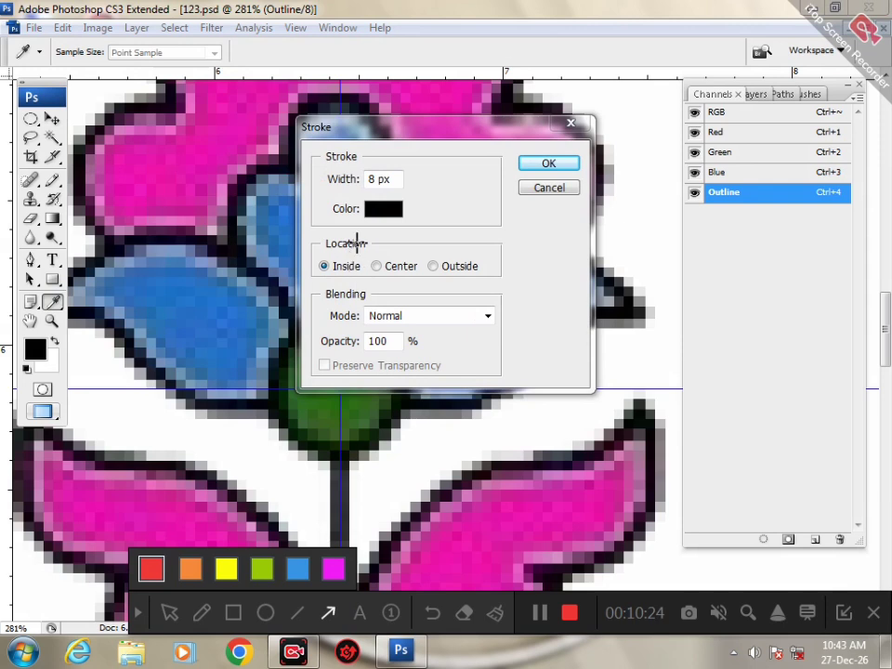
left_click(138, 613)
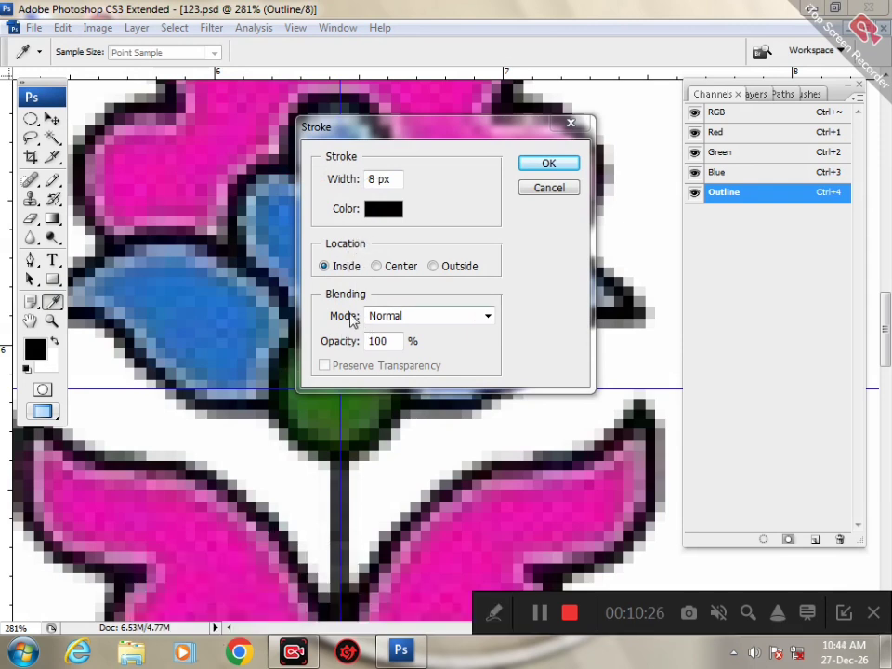
- Stroke the circular selection with a 3 px width, located inside, at 100% opacity
left_click(369, 233)
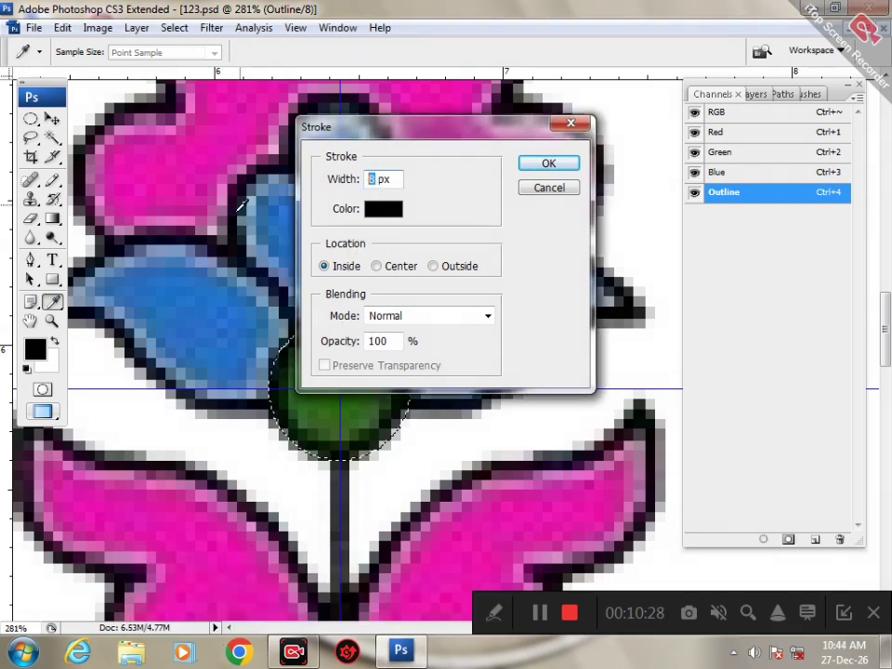
type("3")
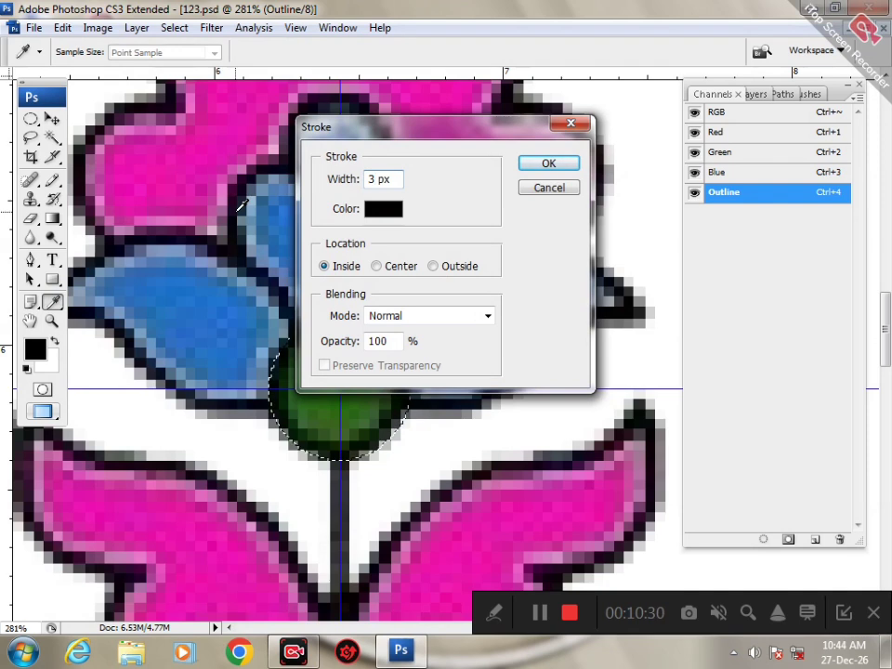
key("Return")
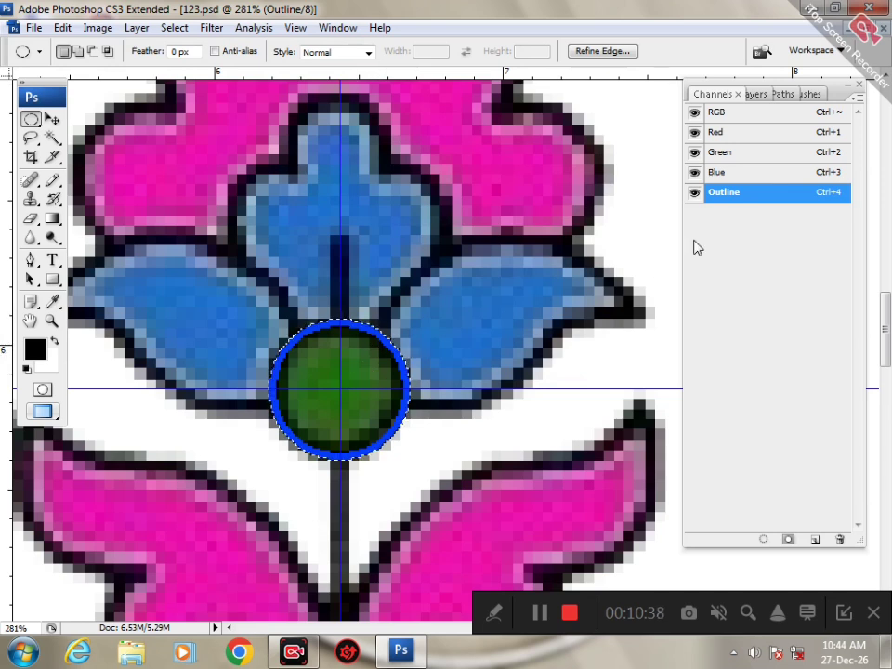
- Change the Outline spot channel's ink colour to bright green, 0cff00
double_click(778, 195)
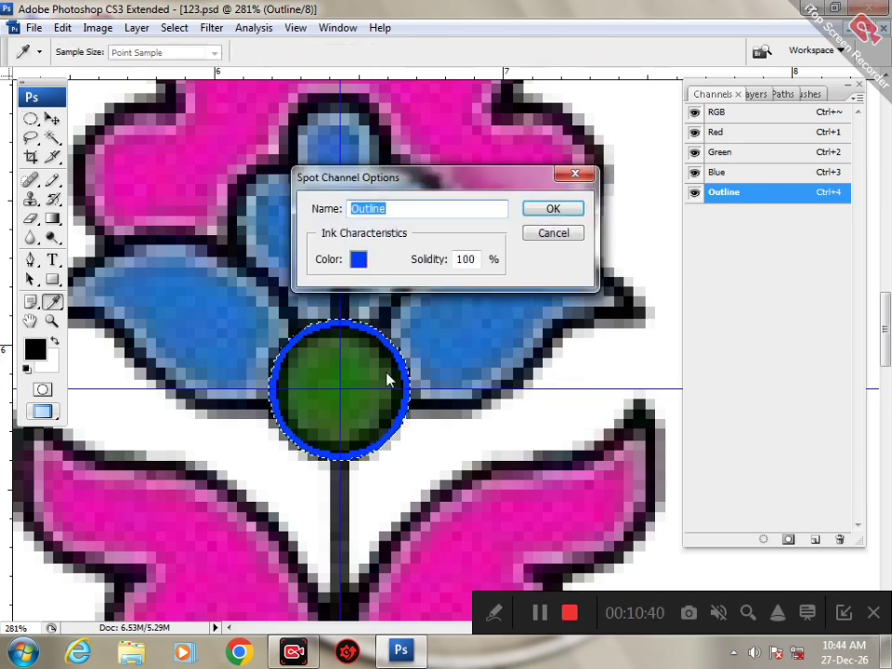
left_click(360, 254)
left_click(567, 293)
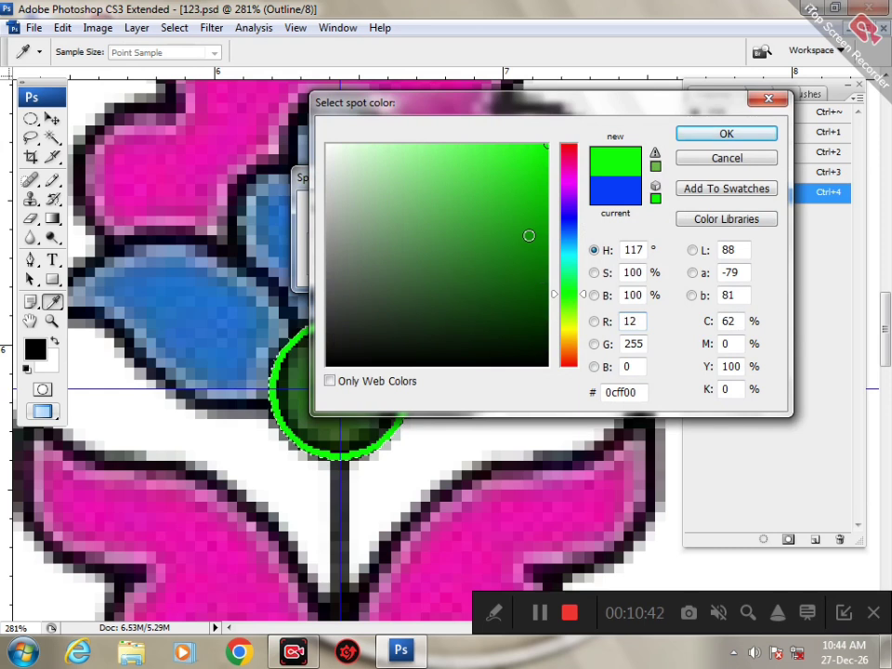
key("Return")
key("Return")
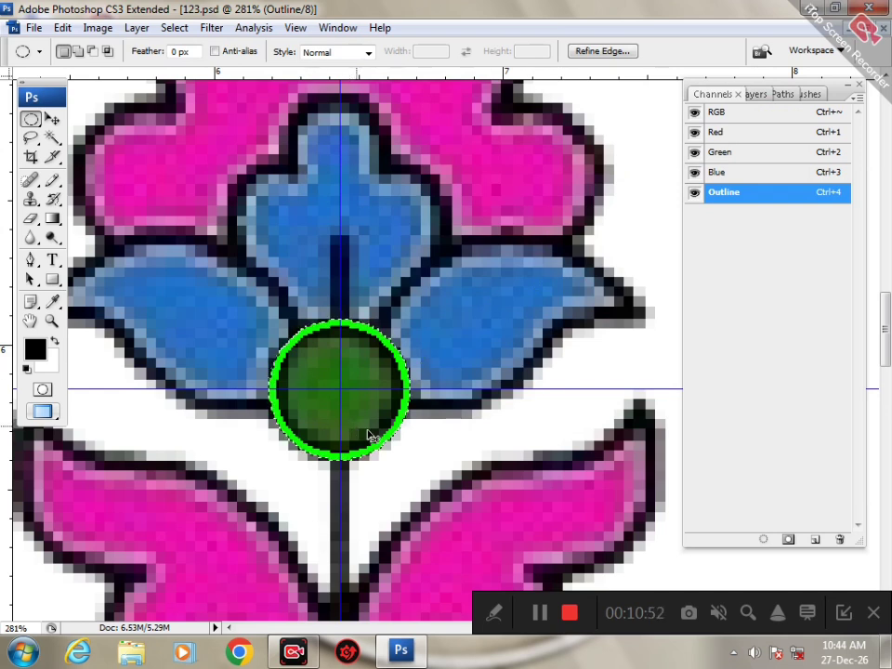
left_click(493, 615)
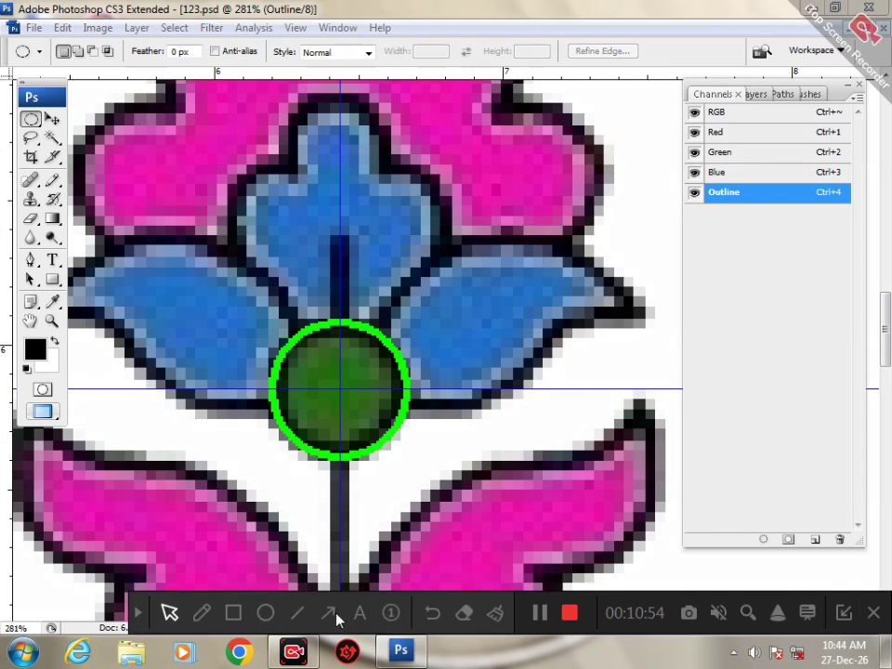
left_click(328, 612)
left_click_drag(160, 372, 33, 264)
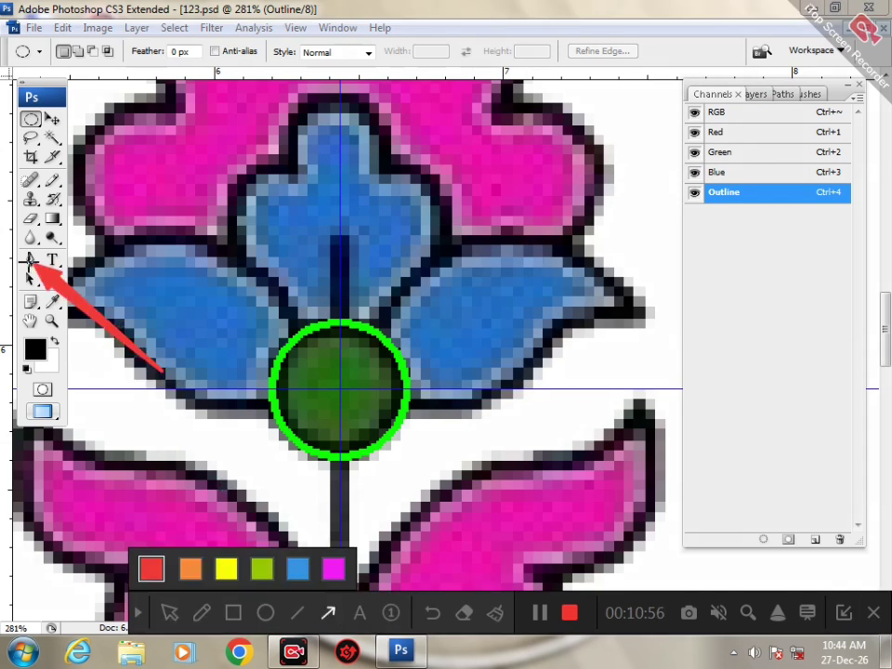
left_click(138, 612)
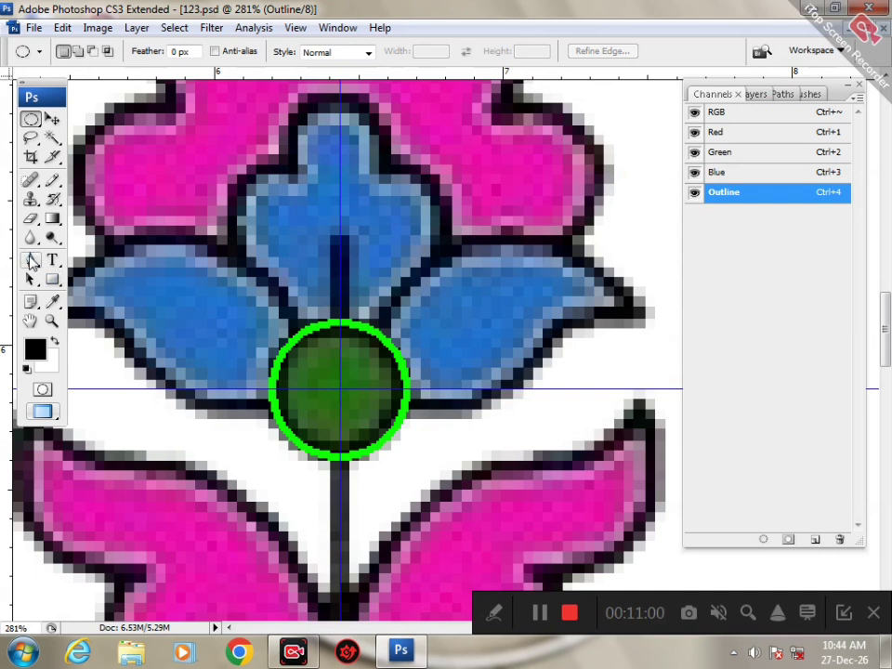
- Trace the blue petal to the right of the green circle with a curved Pen path, starting and ending at the circle's edge
left_click(30, 260)
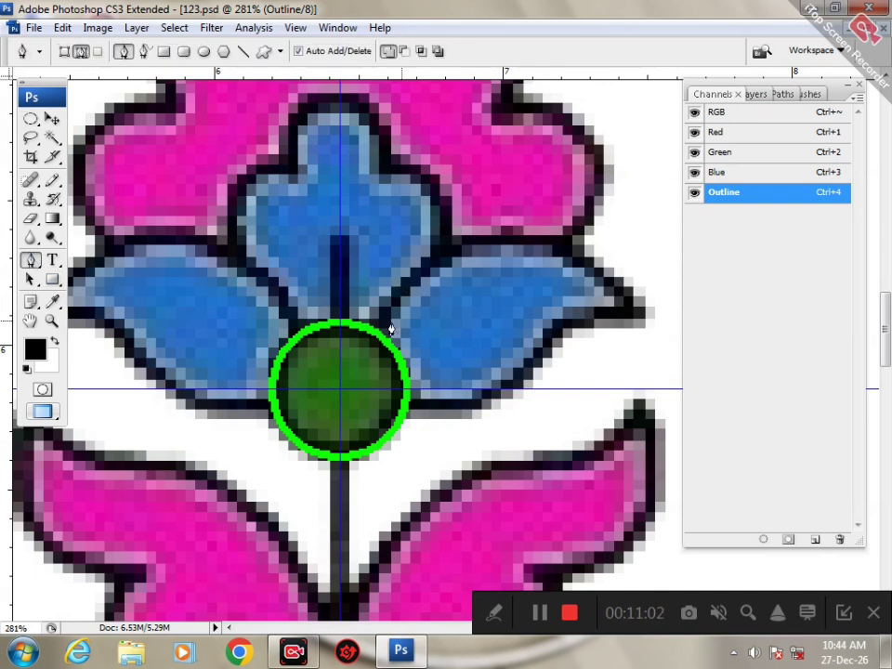
key("space")
left_click_drag(479, 333, 401, 342)
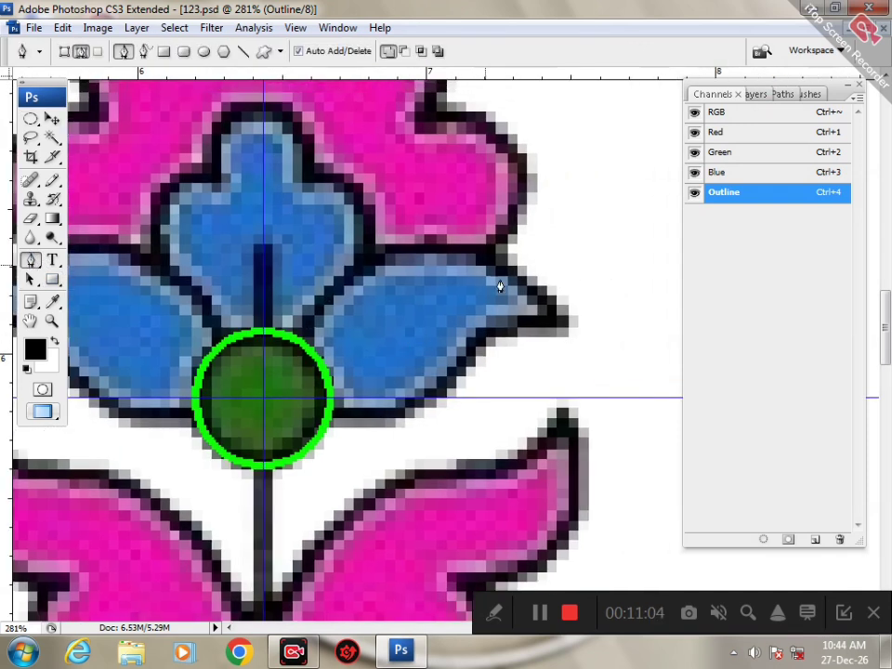
left_click(302, 340)
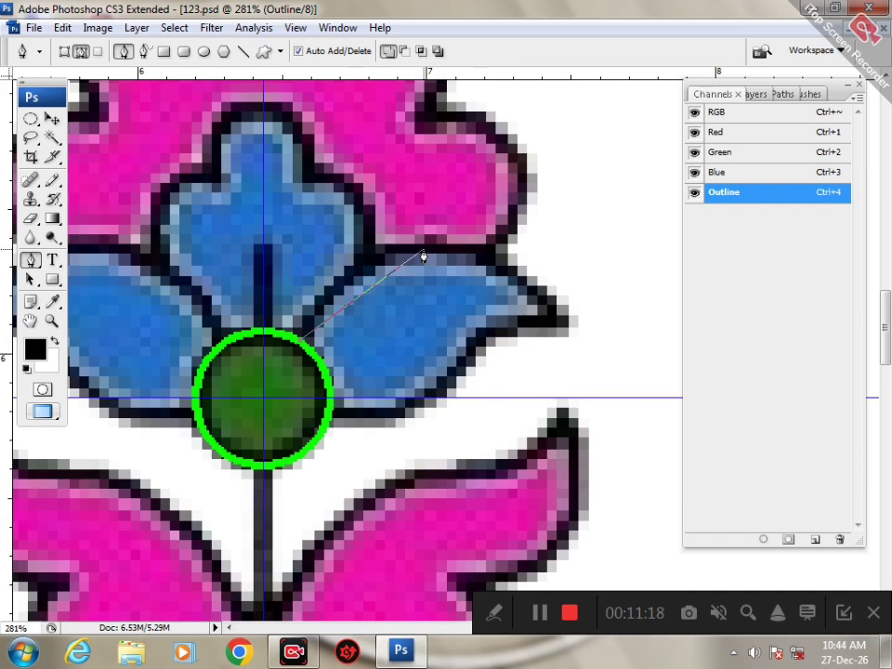
left_click(391, 250)
left_click_drag(424, 251, 522, 253)
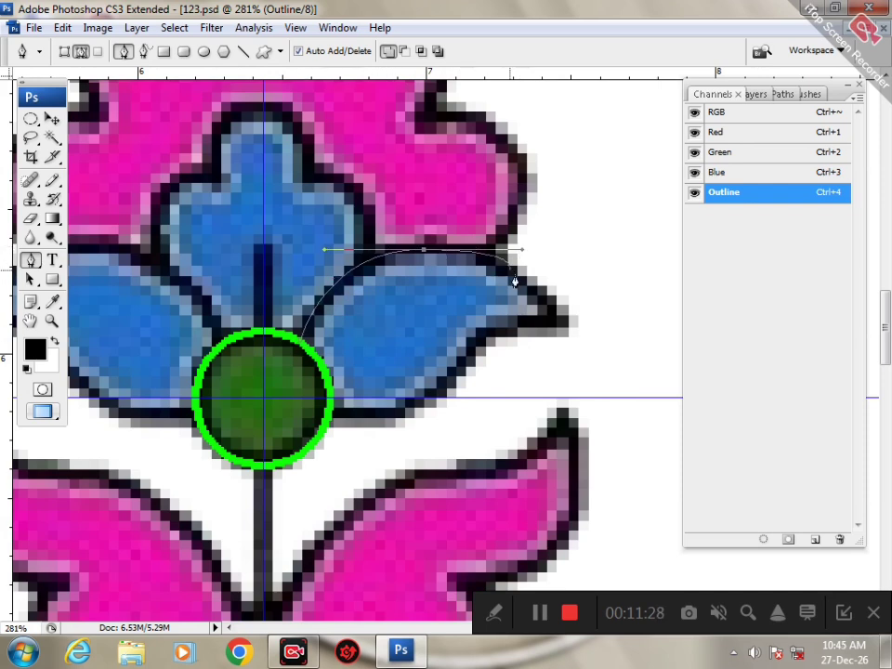
left_click(560, 321)
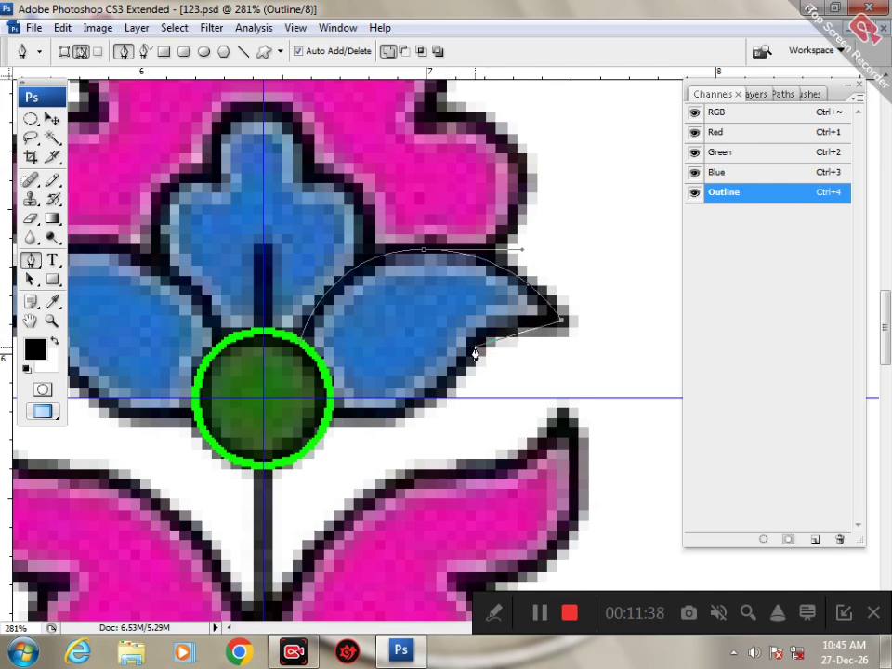
left_click_drag(474, 352, 449, 388)
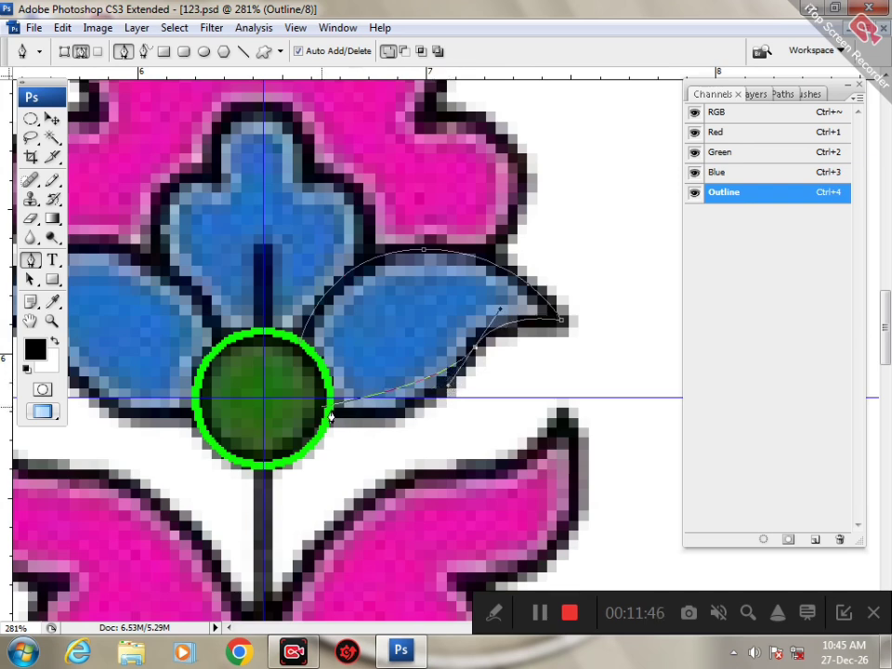
left_click_drag(331, 413, 241, 391)
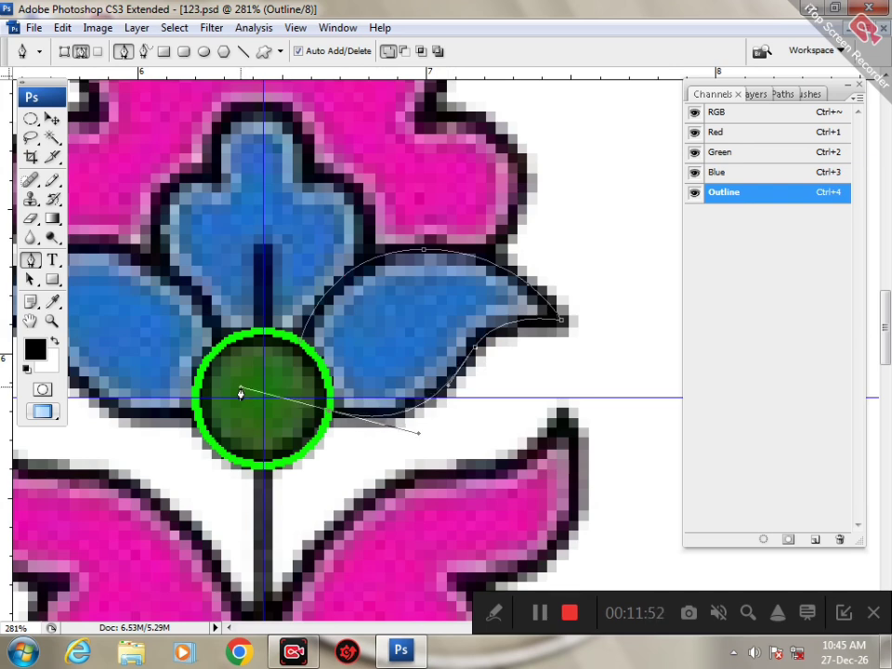
left_click(382, 306, "ctrl")
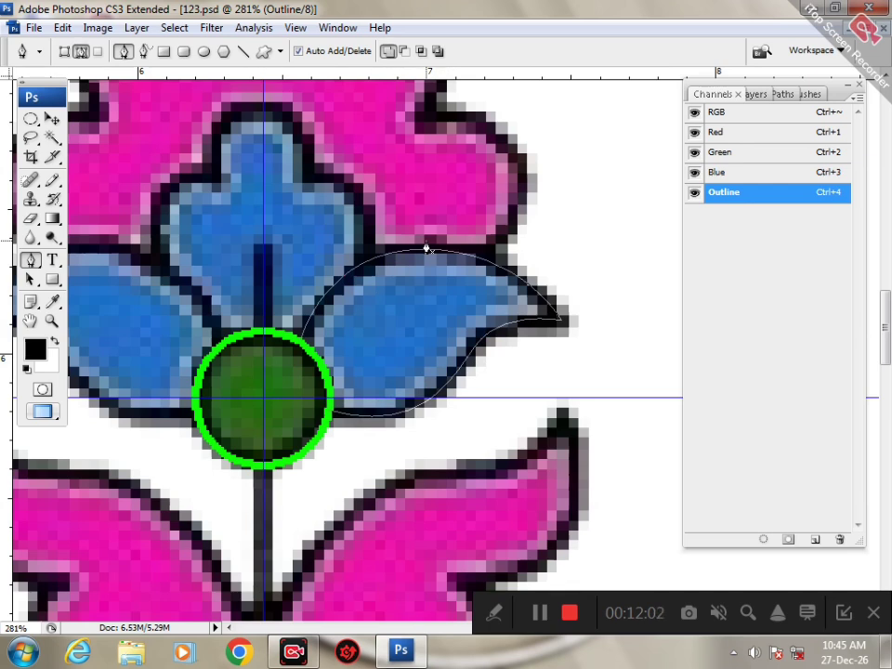
- Stroke the petal path on the Outline channel with the Pencil, leaving Simulate Pressure off
right_click(477, 198)
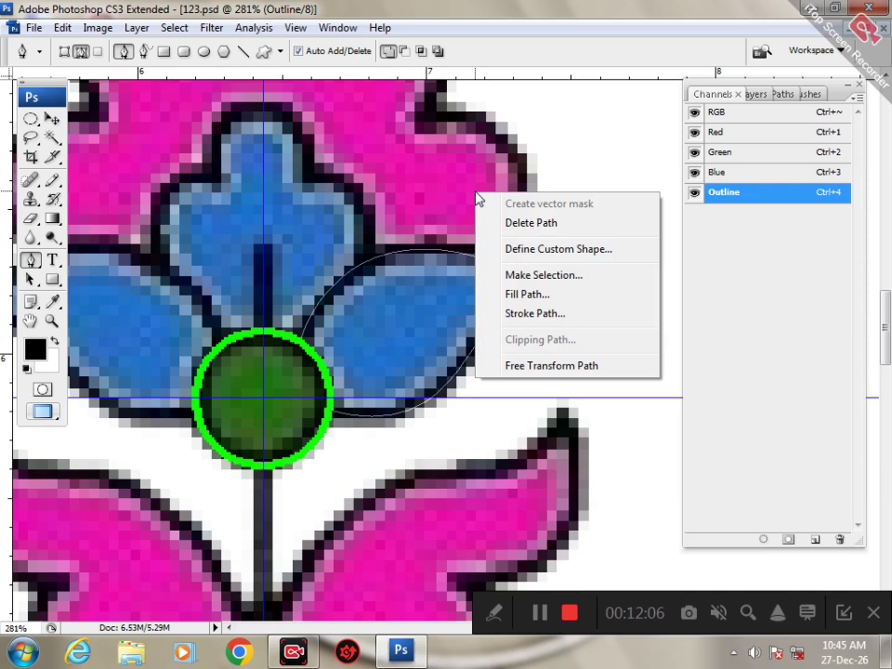
left_click(527, 313)
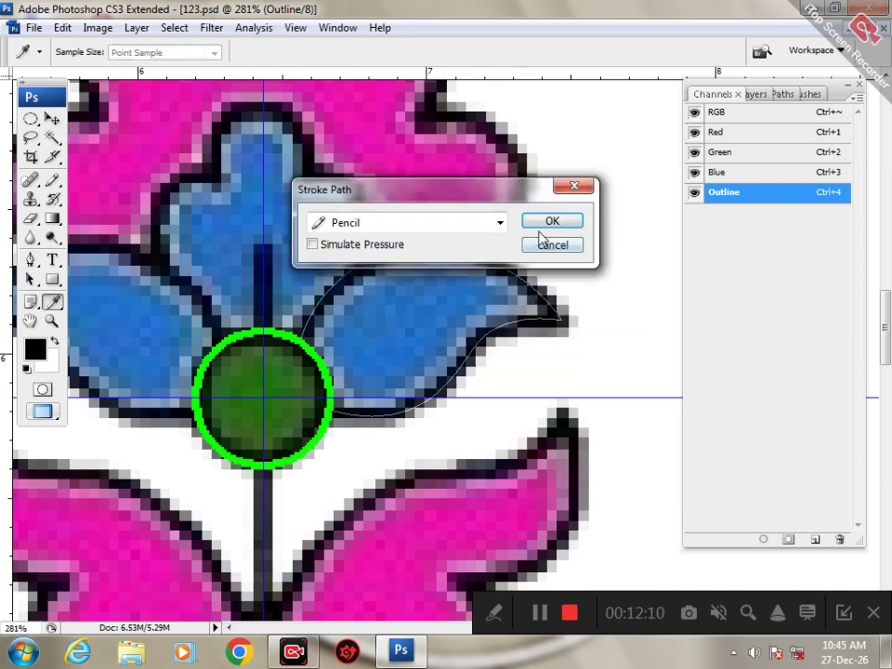
left_click(548, 223)
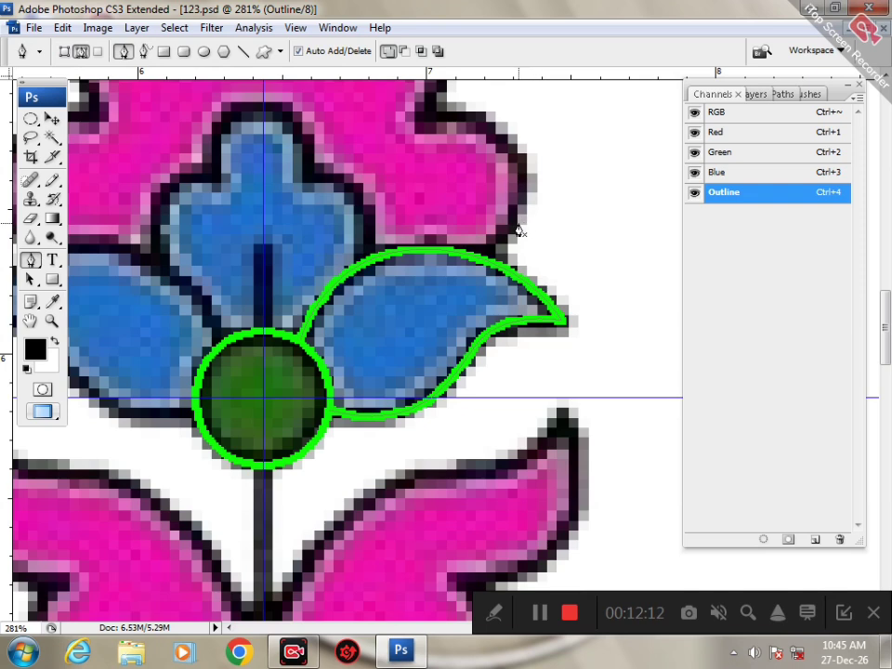
- Delete the stroked path around the blue petal to the right of the green circle
right_click(523, 231)
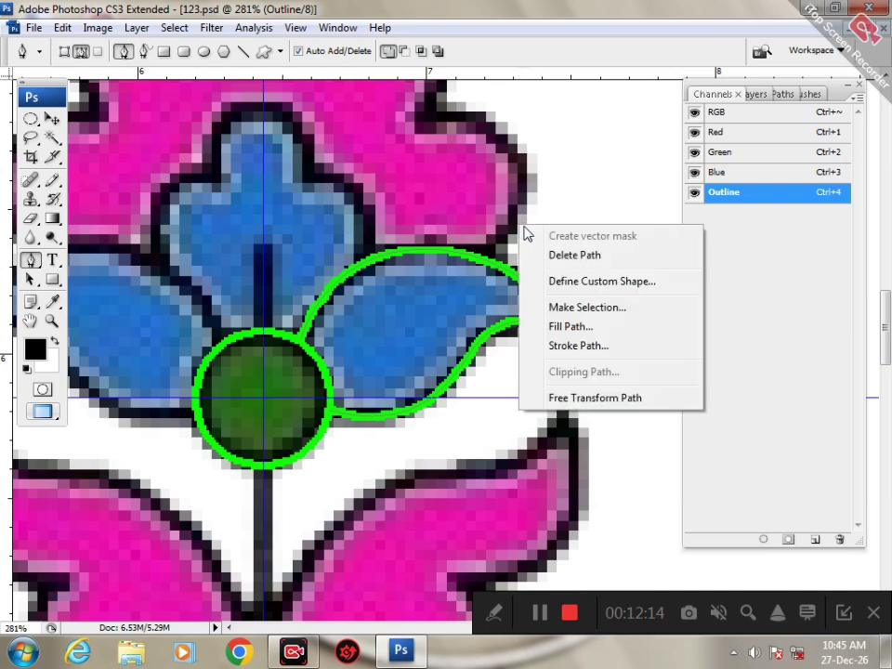
left_click(568, 257)
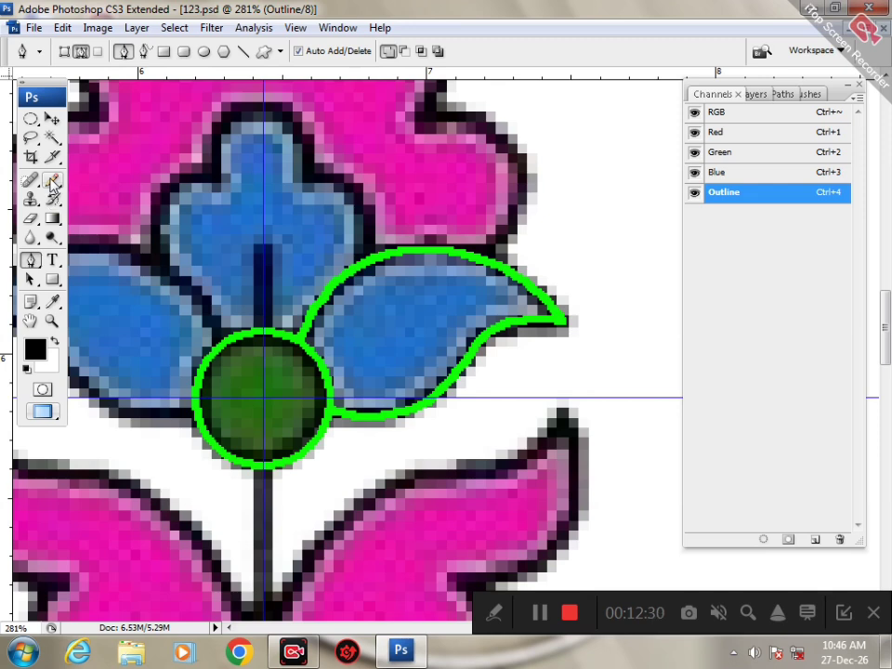
left_click_drag(371, 270, 358, 225)
key("ctrl+minus")
key("ctrl+minus")
key("ctrl+minus")
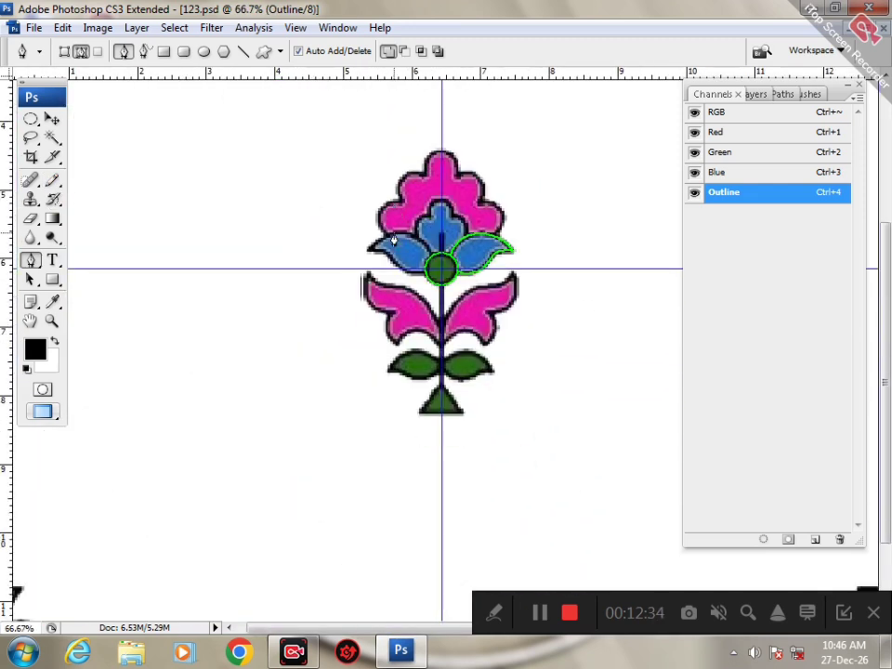
key("ctrl+plus")
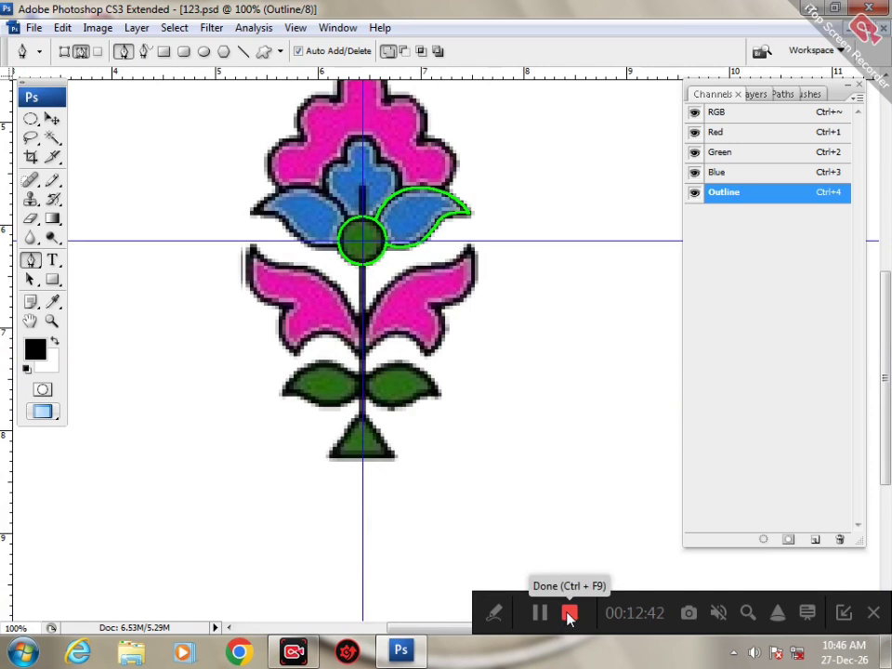
left_click(568, 615)
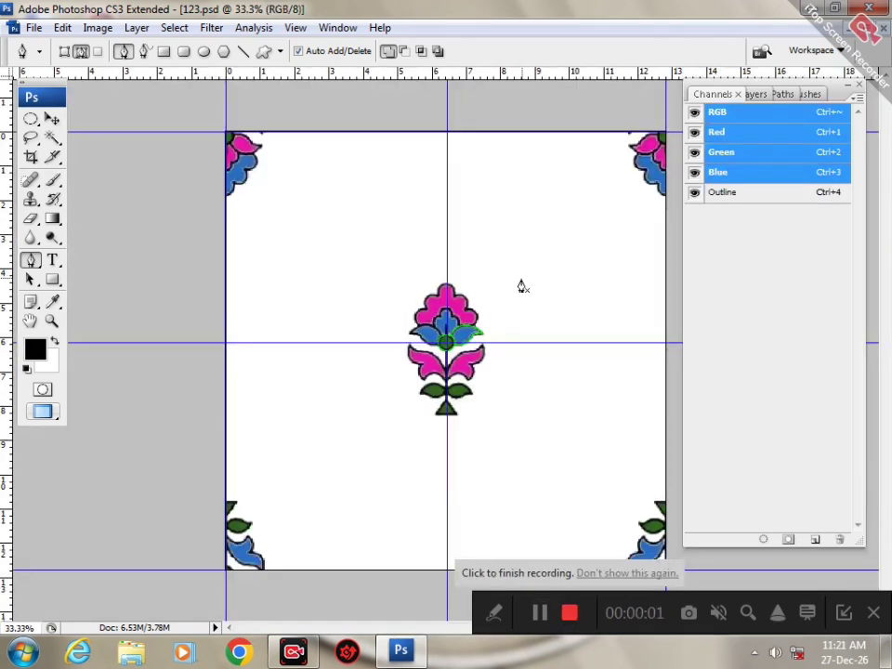
- On the Outline channel, trace the middle blue petal's right side and top with a Pen path to the green circle, plus its vein
left_click_drag(455, 292, 474, 368)
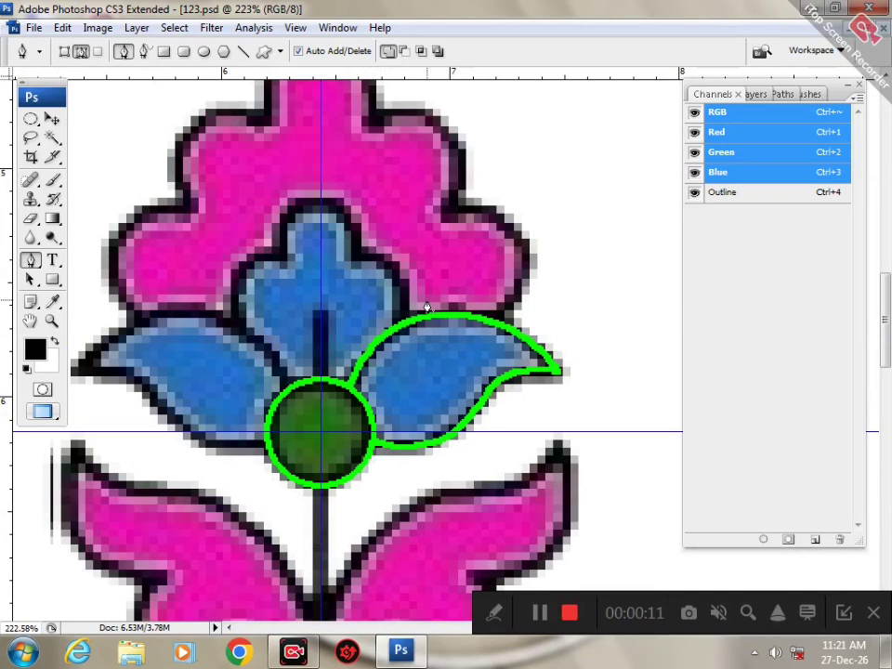
left_click(738, 195)
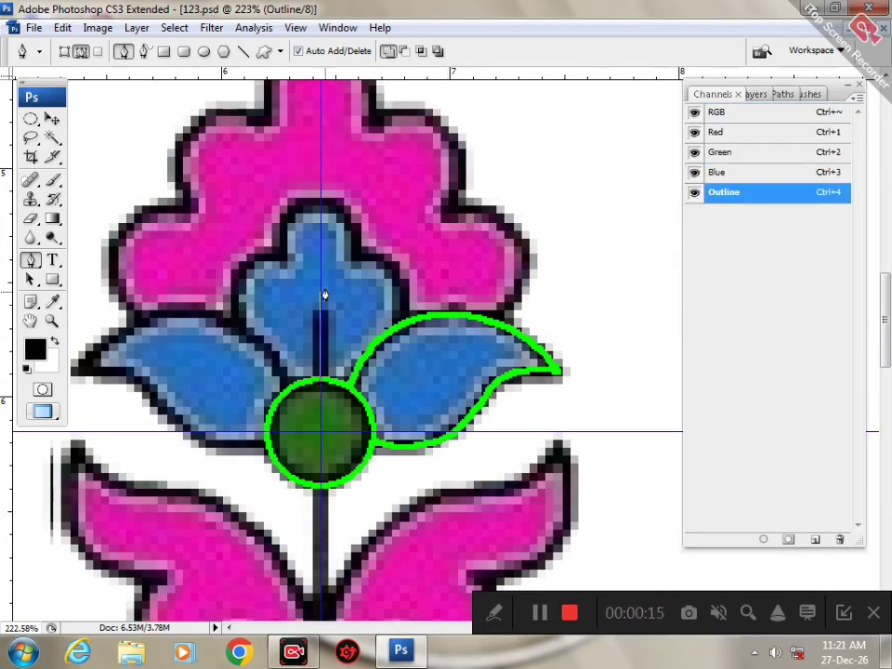
left_click(407, 321)
left_click_drag(356, 251, 271, 304)
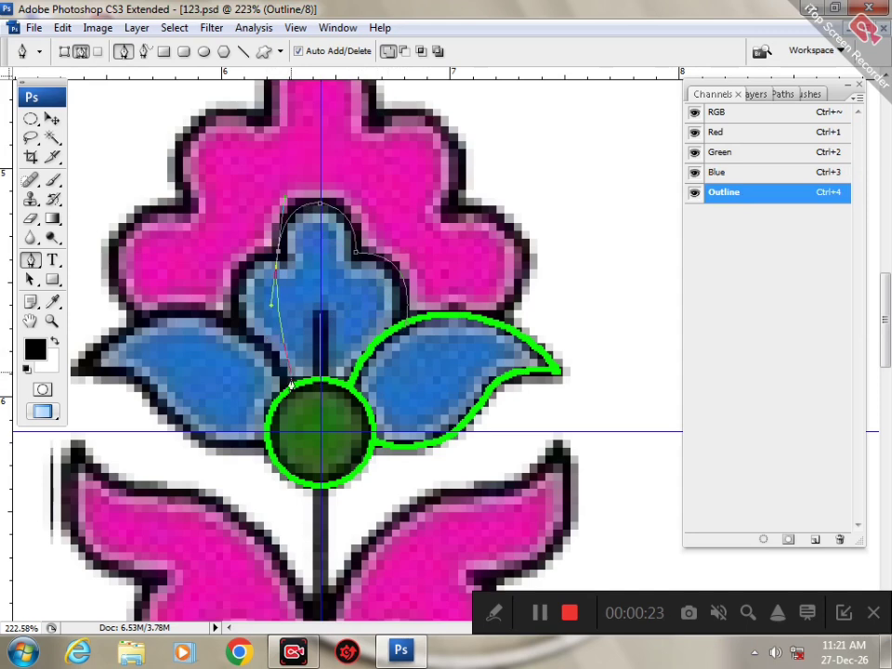
- Stroke the middle blue petal's path on the Outline channel and delete the path
right_click(342, 240)
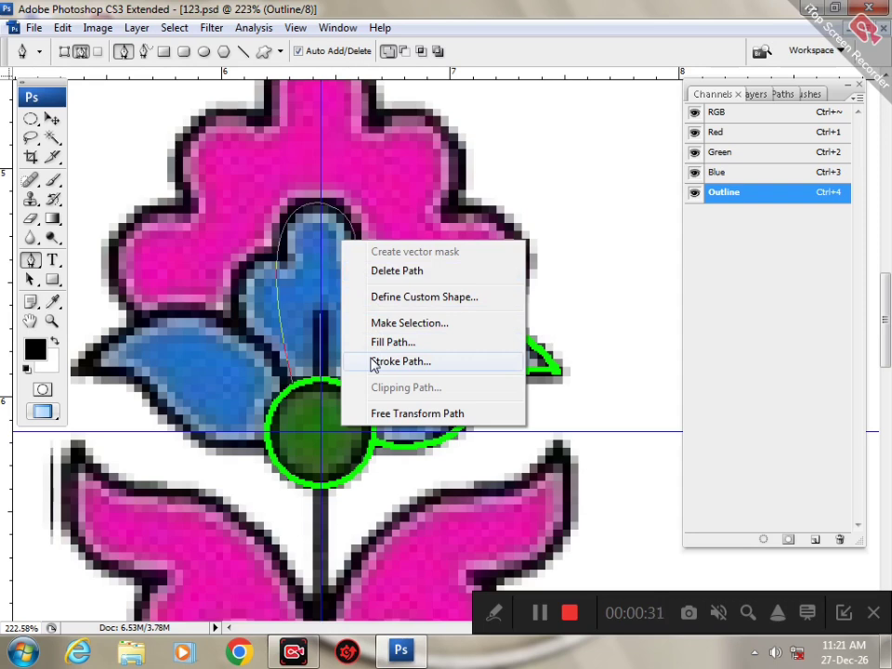
left_click(400, 362)
key("Return")
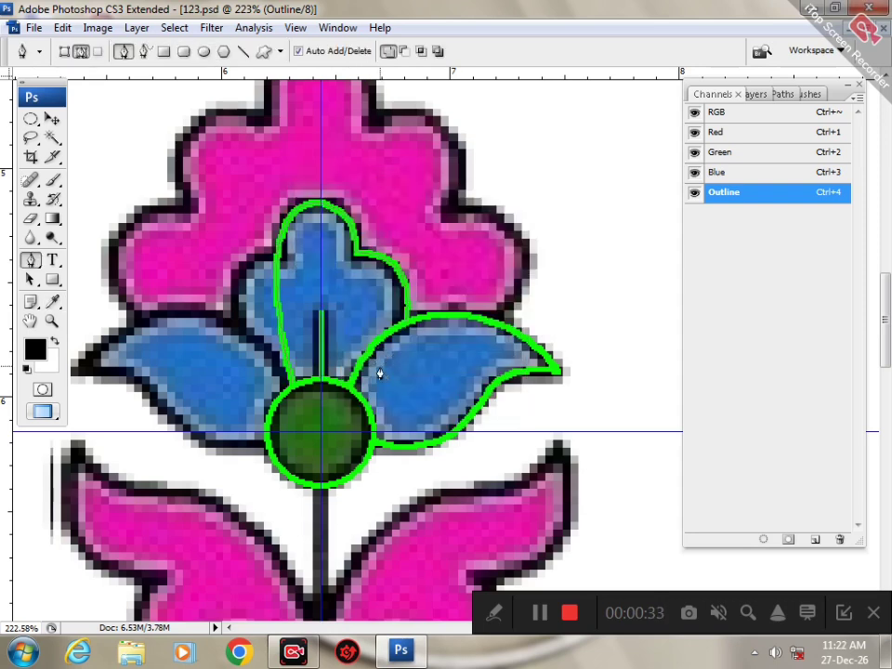
right_click(385, 245)
left_click(425, 275)
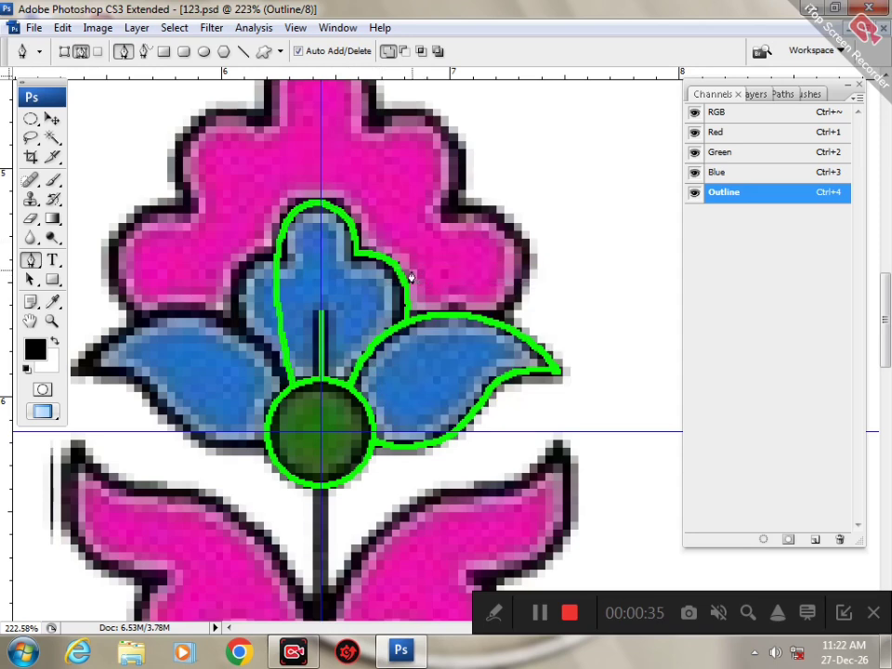
- Trace the pink flower's scalloped right edge with a curved Pen path from the blue side petal over the top to the middle petal
left_click_drag(433, 265, 459, 354)
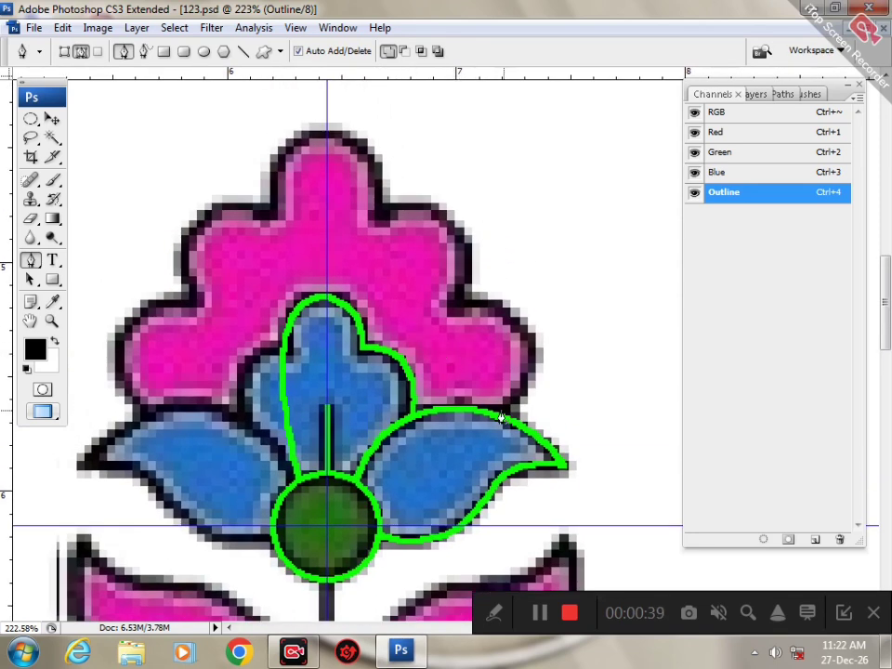
left_click(490, 416)
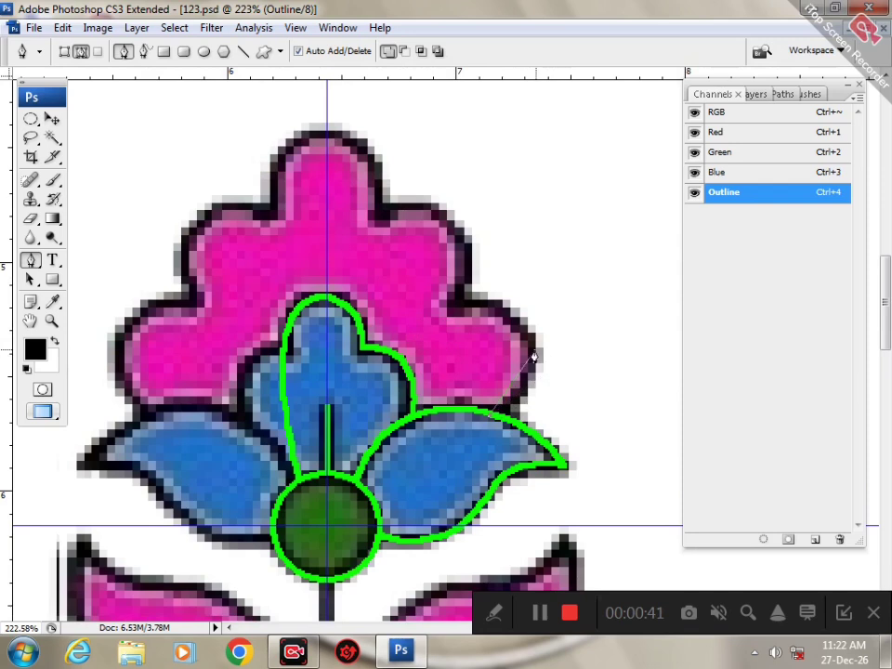
left_click_drag(530, 341, 515, 279)
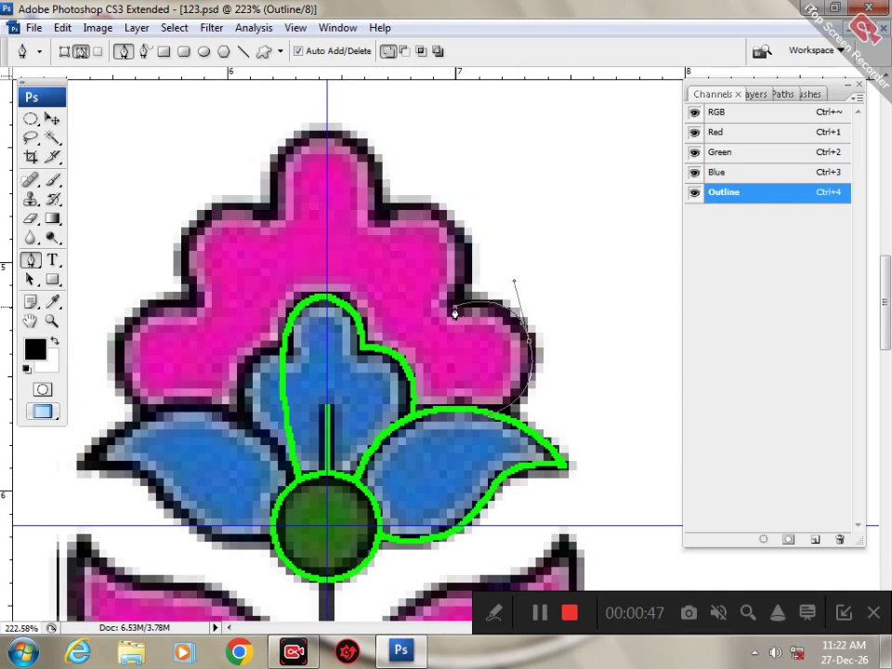
left_click_drag(454, 313, 469, 248)
left_click_drag(465, 263, 432, 213)
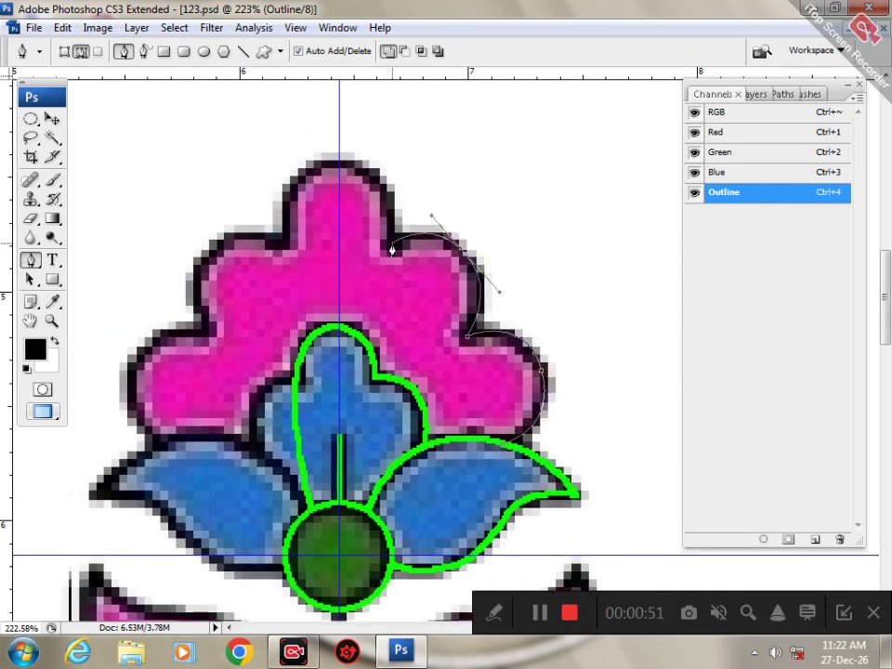
left_click(395, 245)
left_click_drag(339, 164, 260, 172)
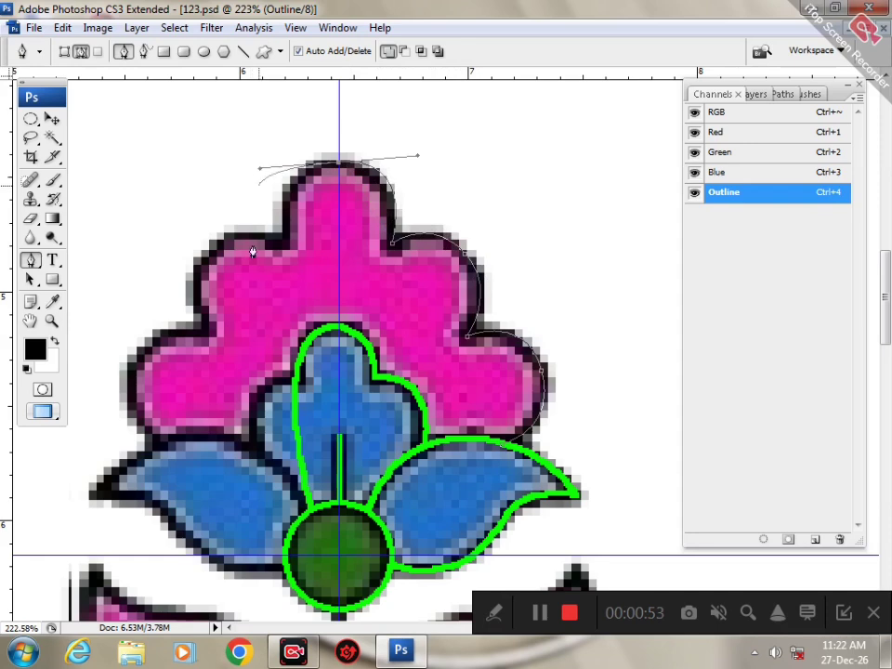
left_click_drag(310, 338, 330, 380)
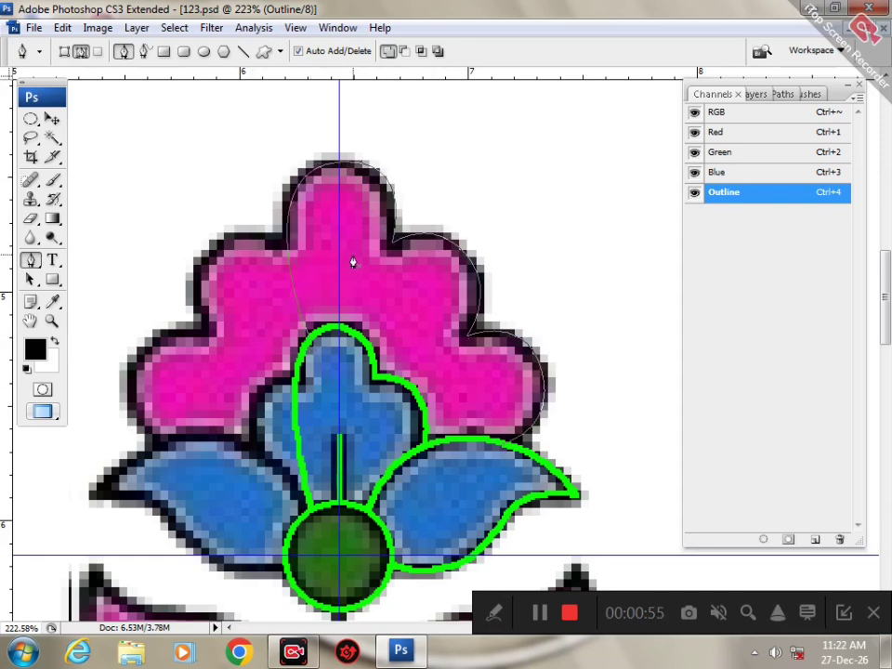
- Stroke the pink flower's path with the Pencil, leaving Simulate Pressure off, and delete the path
right_click(352, 261)
left_click(454, 377)
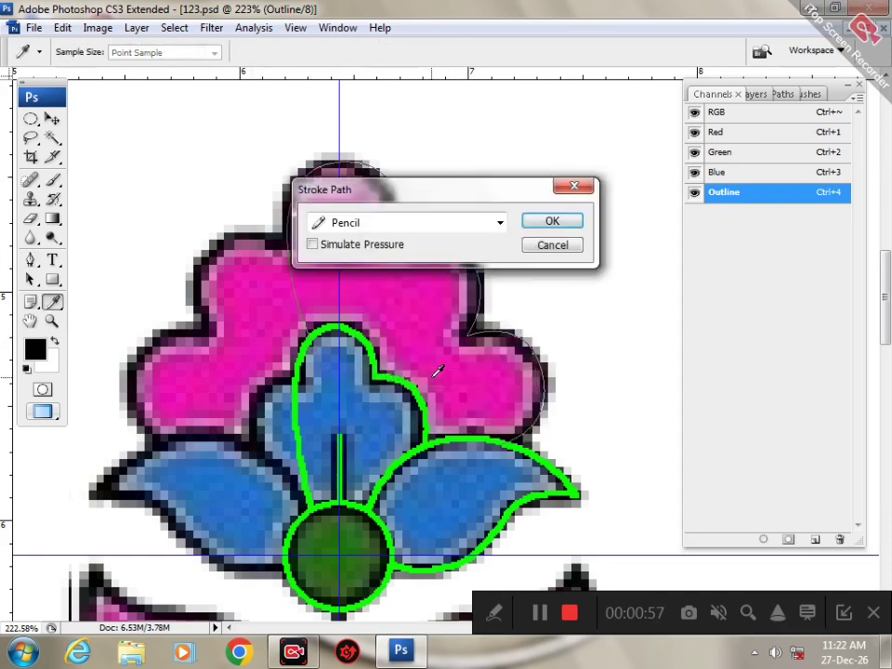
key("Return")
right_click(391, 294)
left_click(418, 325)
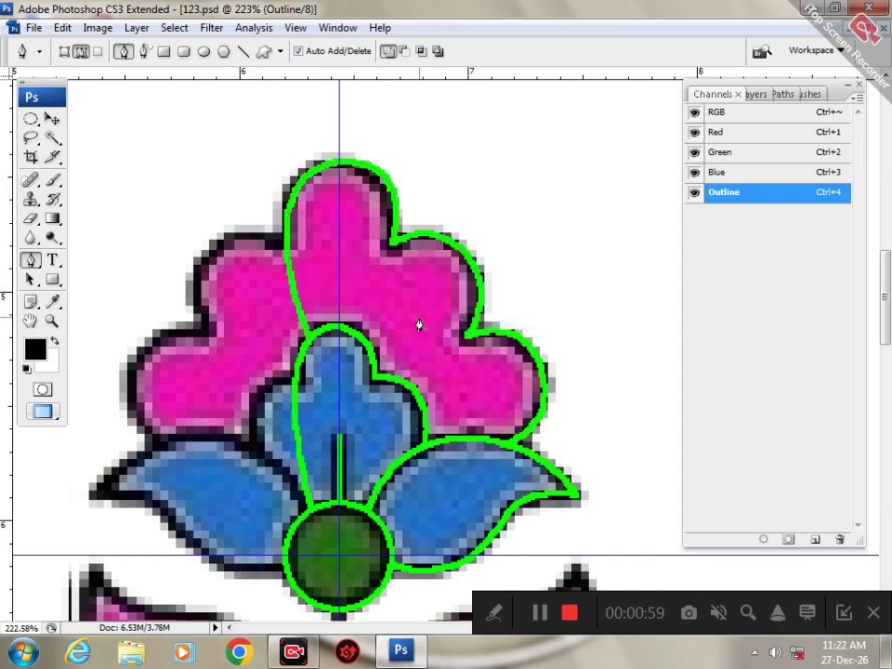
- Trace the green triangle at the stem's base with a Pen path, including the stem line up to the green circle
scroll(419, 325, "down", 10)
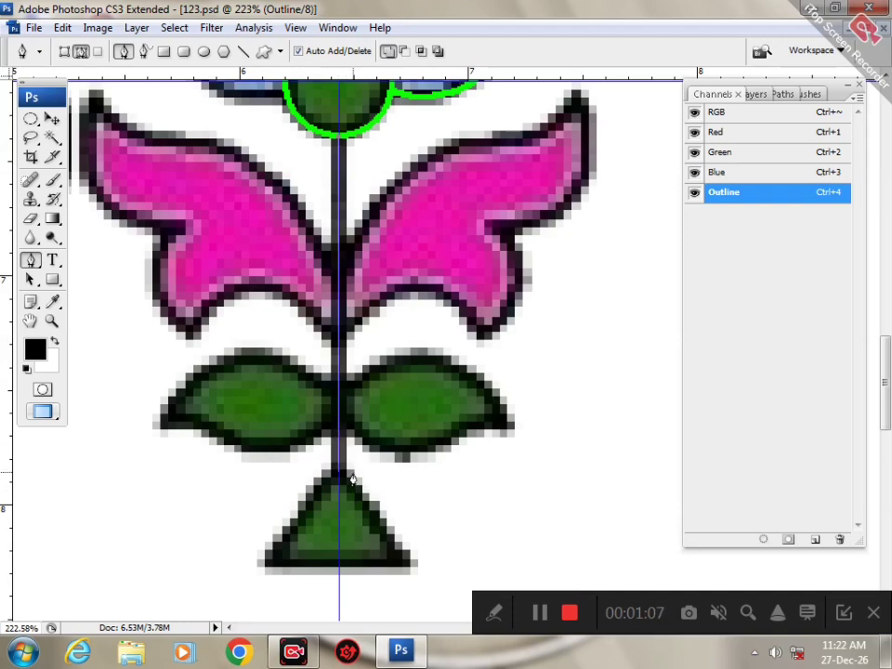
left_click(410, 562)
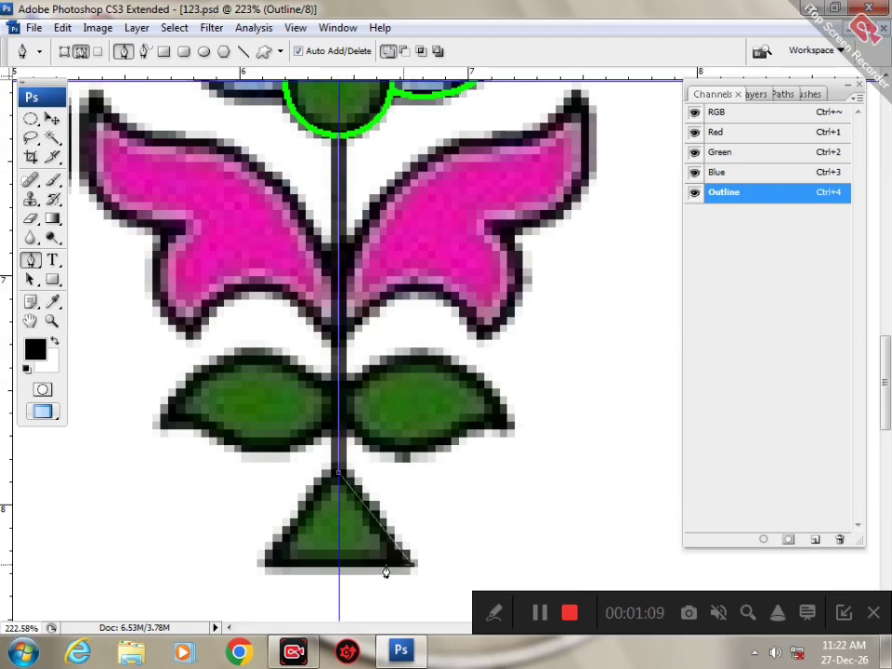
left_click(270, 563)
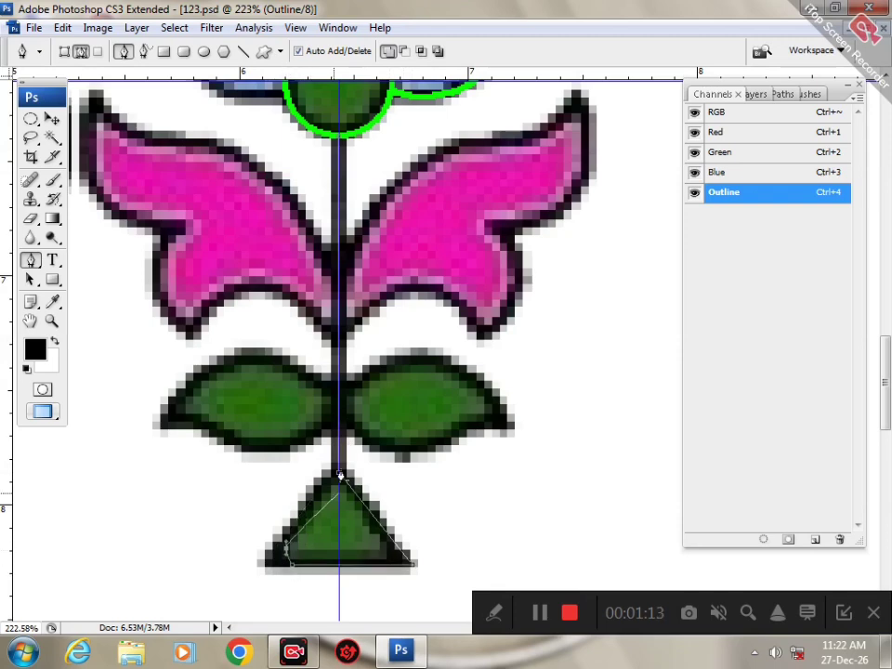
left_click(338, 476)
key("ctrl+z")
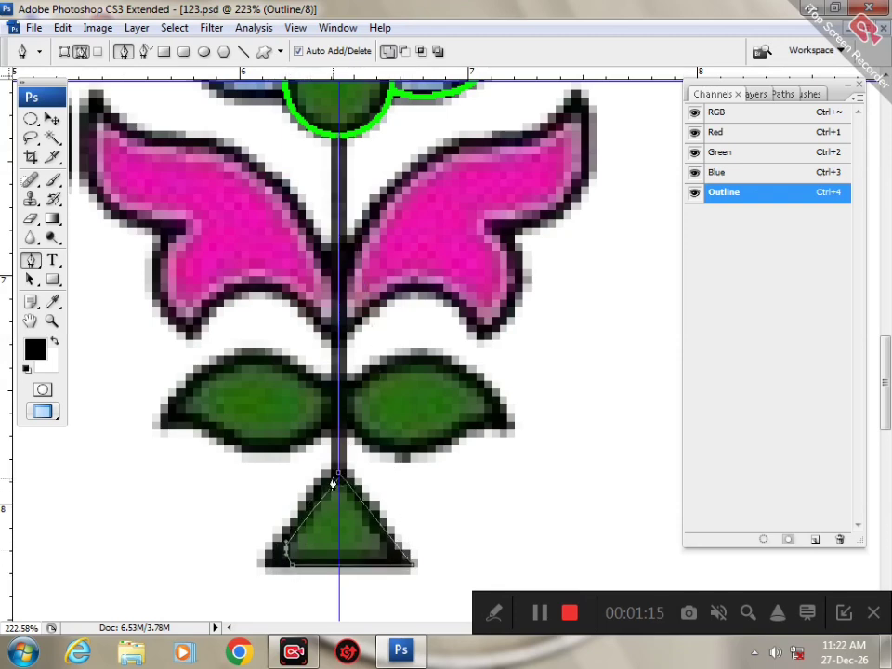
- Stroke the triangle and stem path on the Outline channel and delete the path
right_click(439, 444)
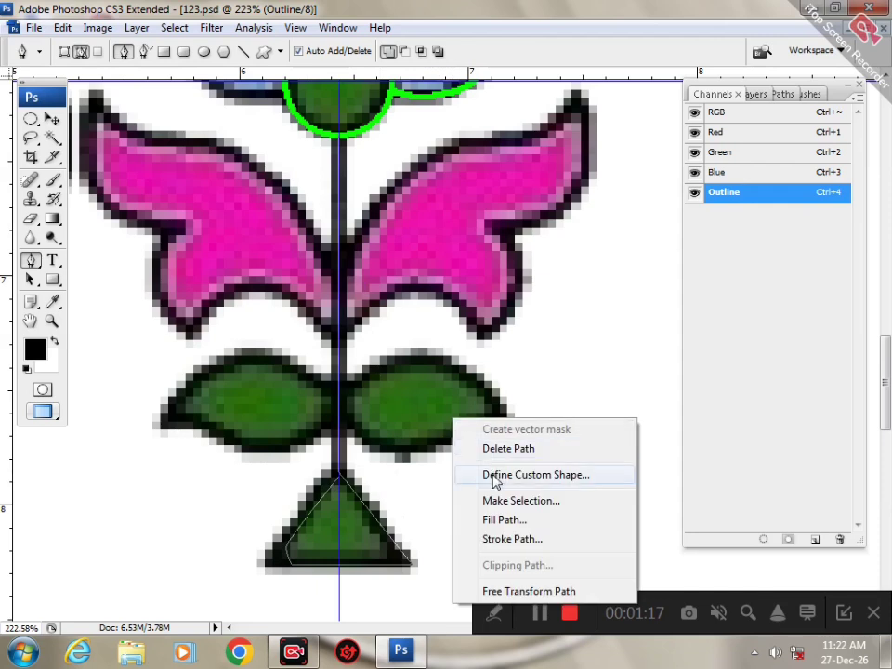
left_click(496, 529)
key("Return")
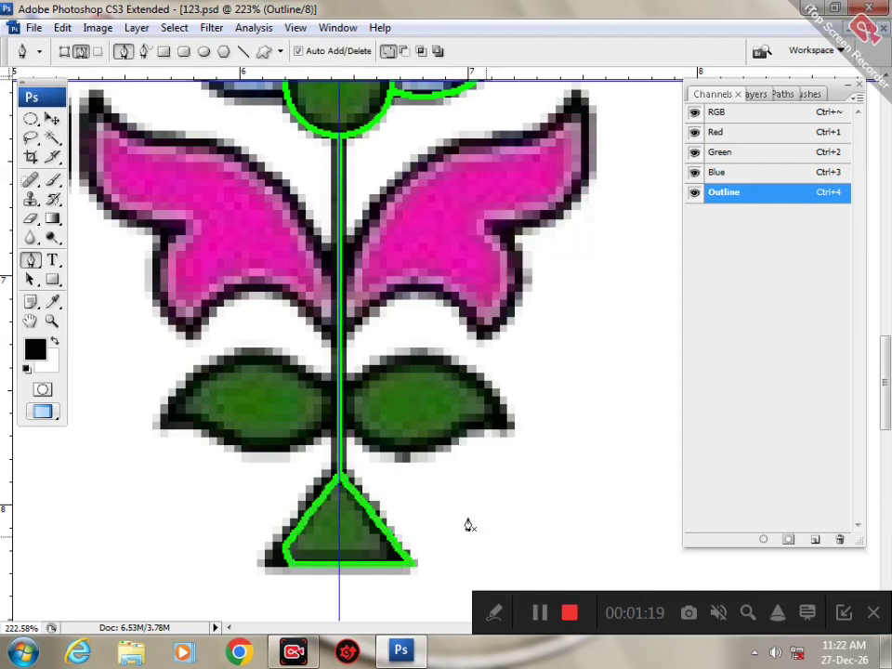
right_click(449, 447)
left_click(469, 462)
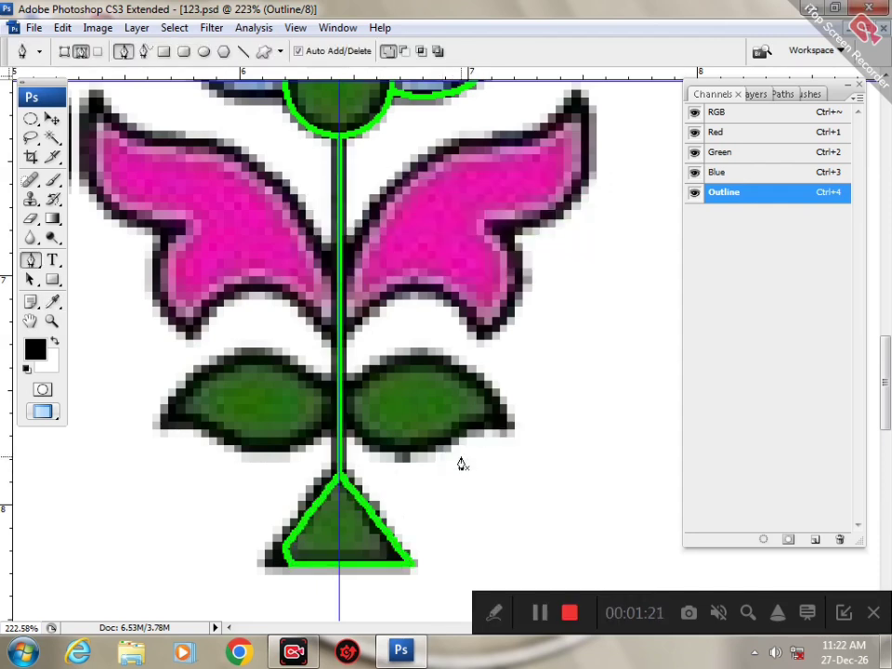
- Trace the green leaf to the right of the stem with a closed curved Pen path starting at the centre guide
key("grave")
key("grave")
left_click(340, 409)
left_click_drag(423, 360, 482, 364)
left_click(505, 421)
left_click_drag(506, 421, 468, 419)
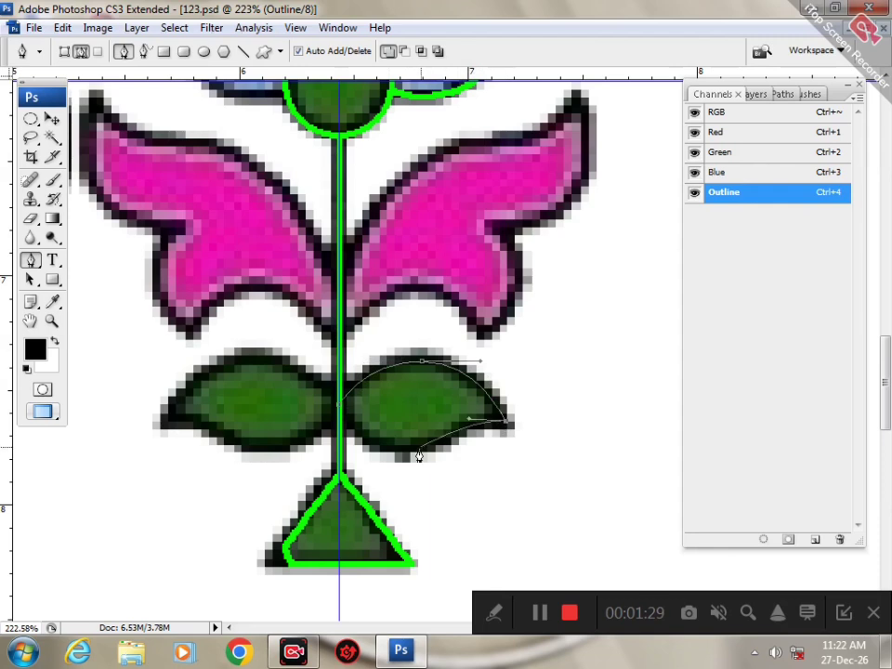
left_click_drag(409, 449, 371, 447)
left_click_drag(340, 405, 326, 373)
- Stroke the green leaf's path on the Outline channel and delete the path
right_click(379, 291)
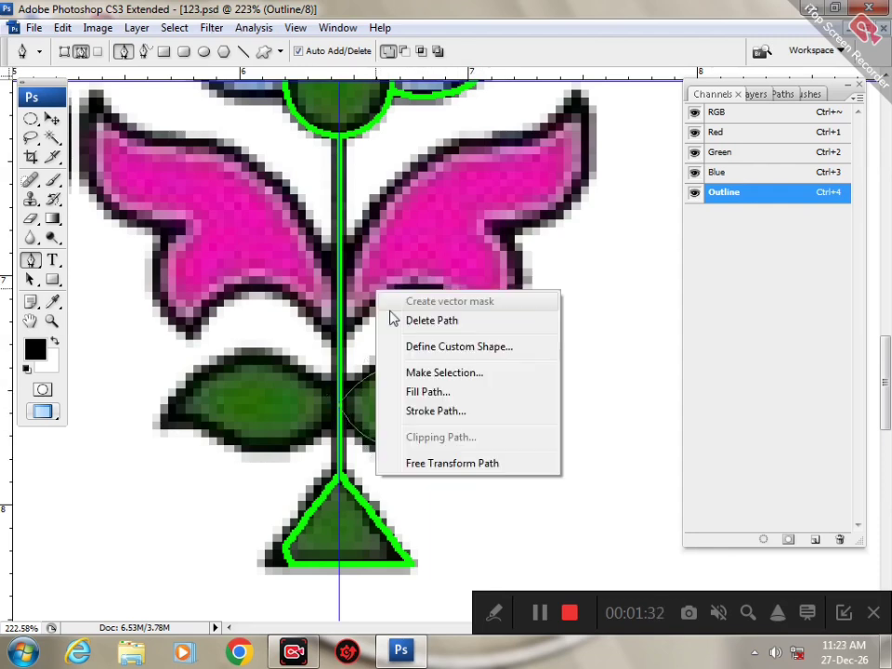
left_click(413, 410)
key("Return")
right_click(459, 291)
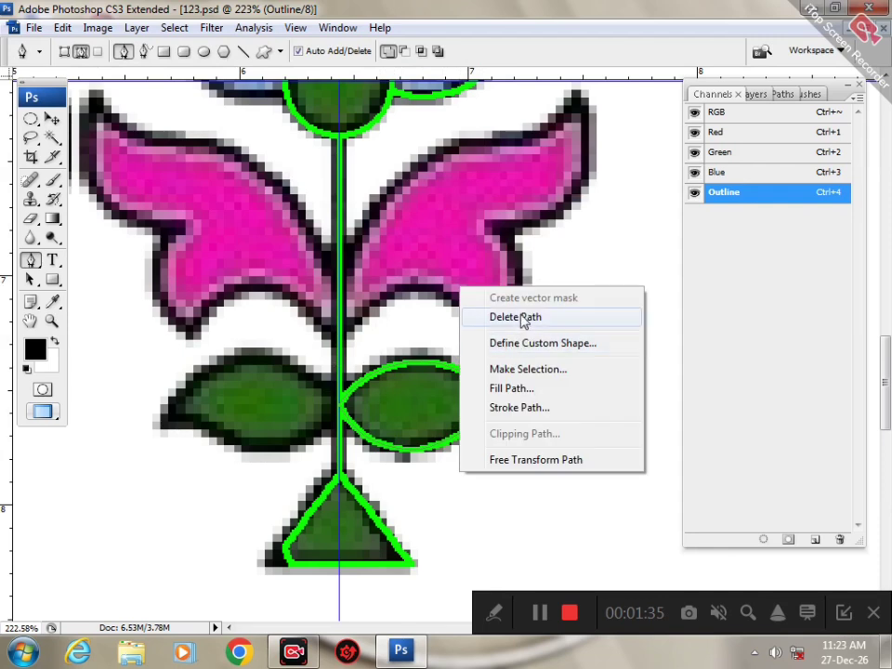
left_click(518, 315)
- Trace the pink leaf to the right of the stem with a curved Pen path, starting and ending on the stem
scroll(428, 334, "up", 2)
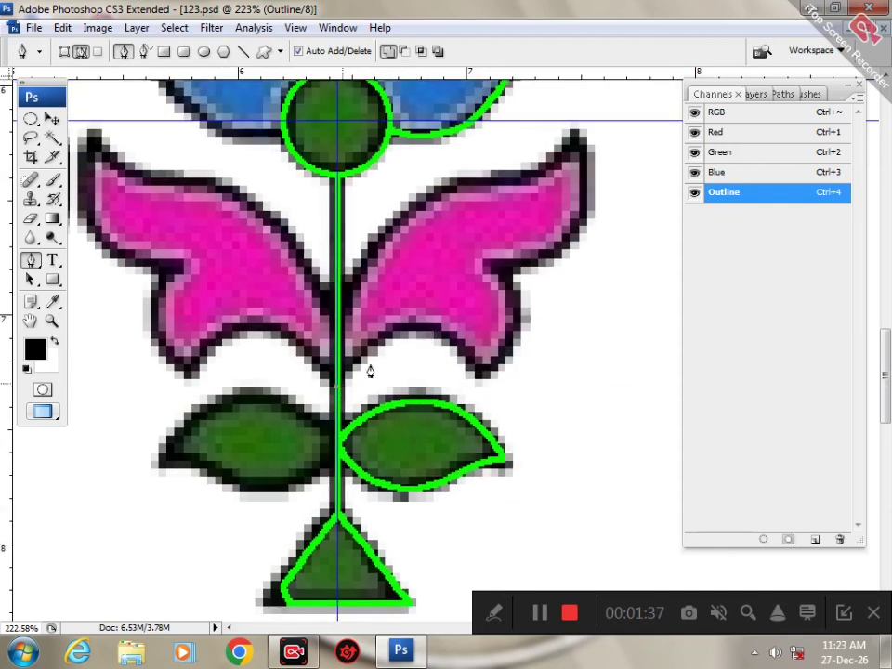
left_click_drag(408, 328, 471, 329)
left_click(481, 373)
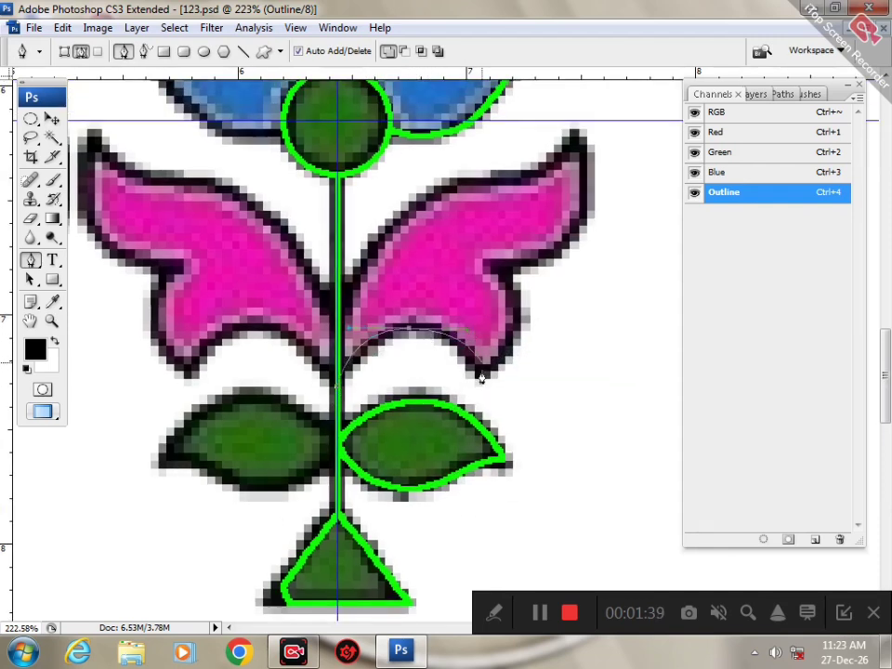
left_click_drag(481, 375, 542, 350)
left_click_drag(502, 263, 592, 269)
scroll(581, 242, "up", 3)
left_click(577, 193)
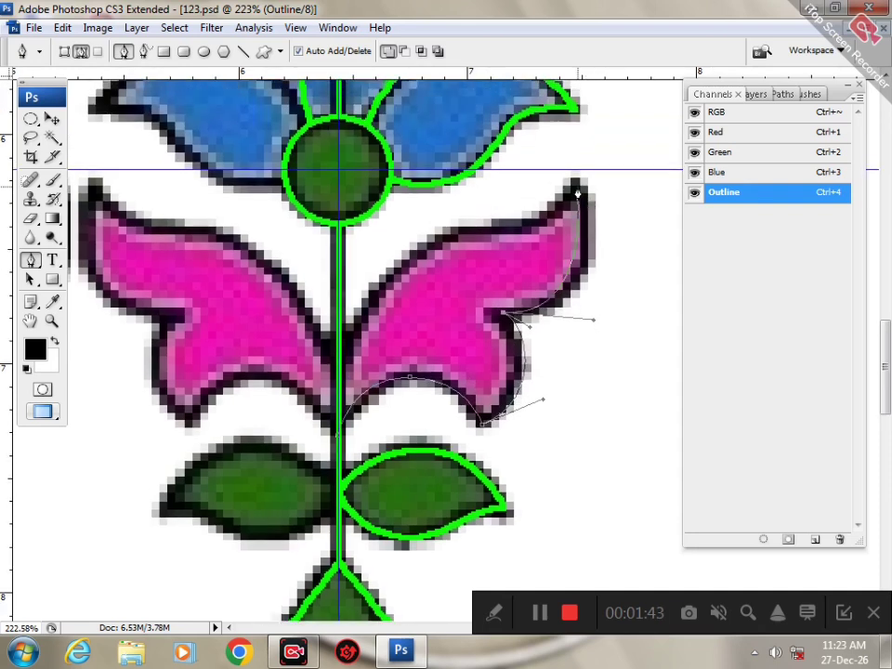
left_click_drag(578, 190, 555, 224)
left_click_drag(488, 229, 445, 234)
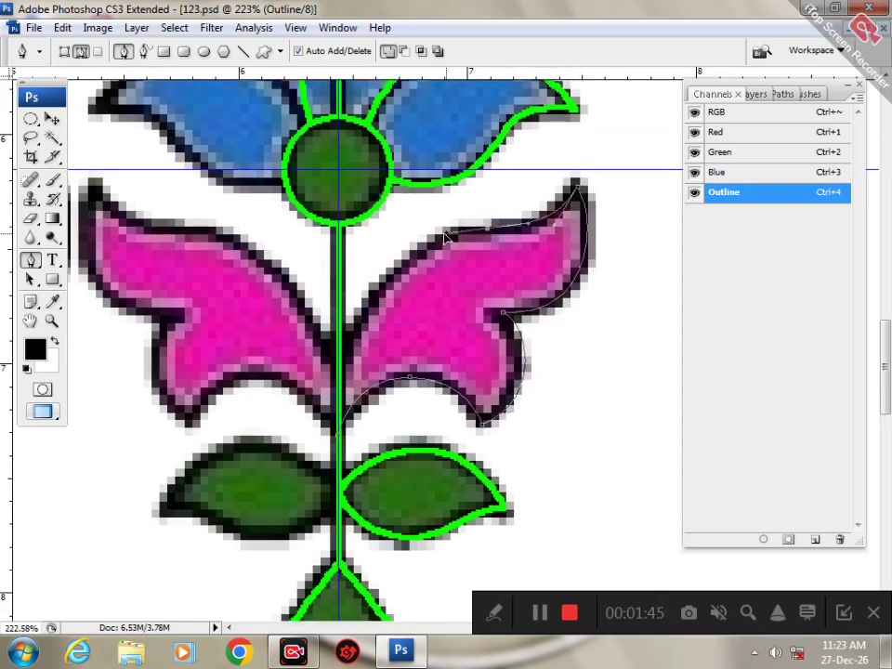
left_click_drag(337, 388, 325, 510)
- Stroke the pink leaf's path on the Outline channel and delete the path
right_click(445, 287)
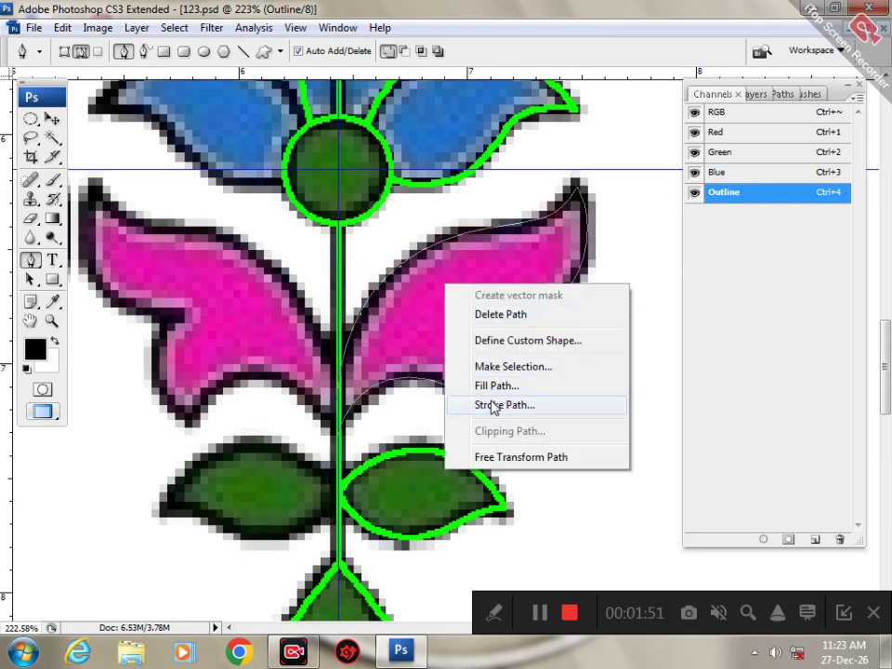
left_click(493, 405)
key("Return")
right_click(433, 286)
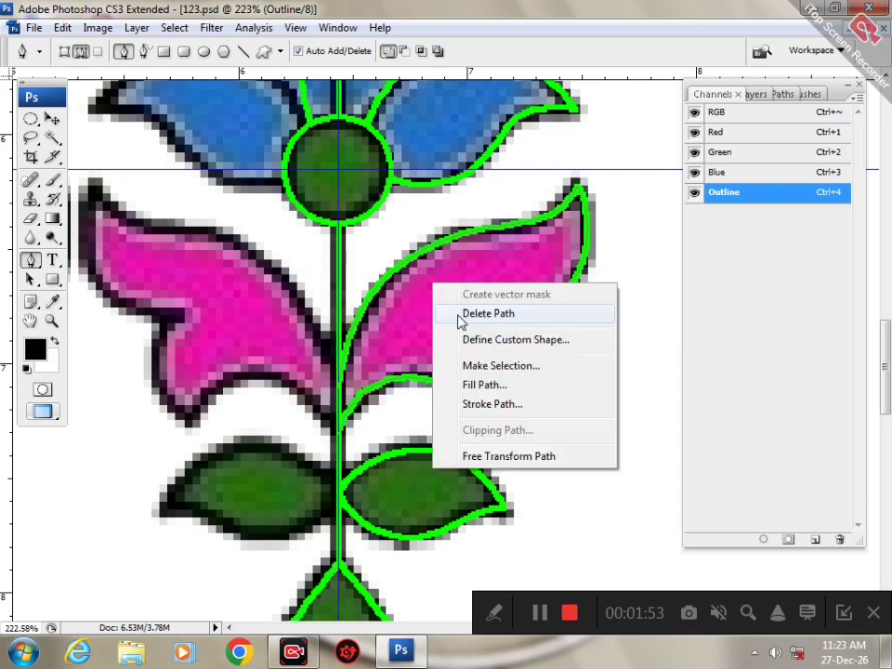
left_click(464, 314)
- Review the traced outlines over the whole motif, comparing them with the original artwork
scroll(460, 306, "up", 5)
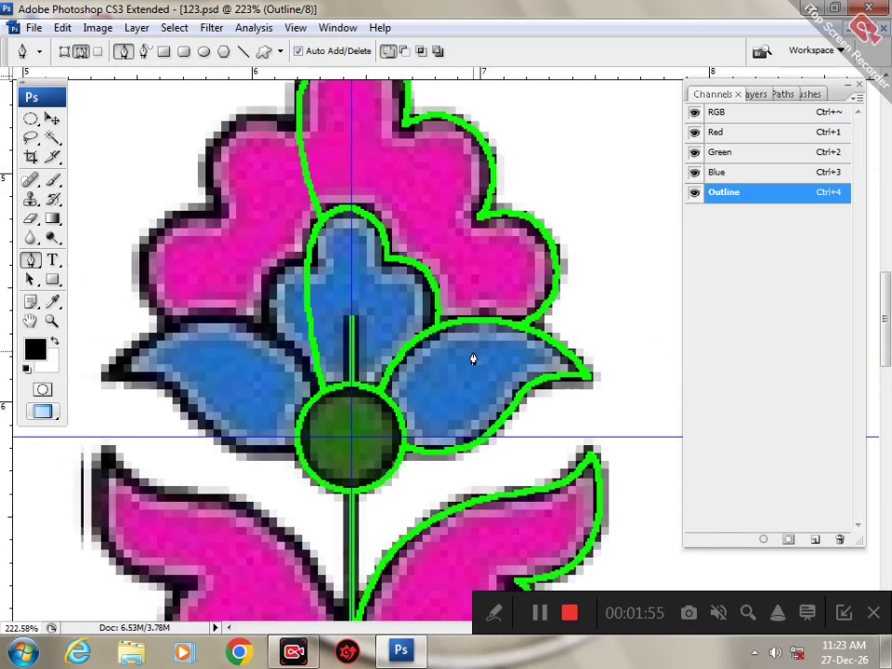
key("ctrl+minus")
key("ctrl+minus")
key("ctrl+minus")
key("grave")
key("grave")
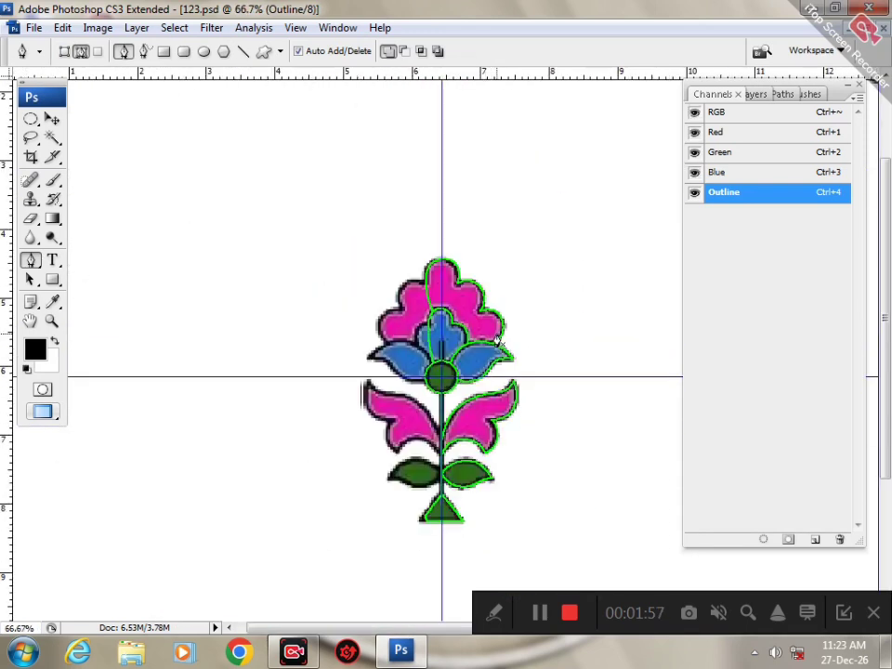
scroll(499, 343, "down", 3)
key("ctrl+plus")
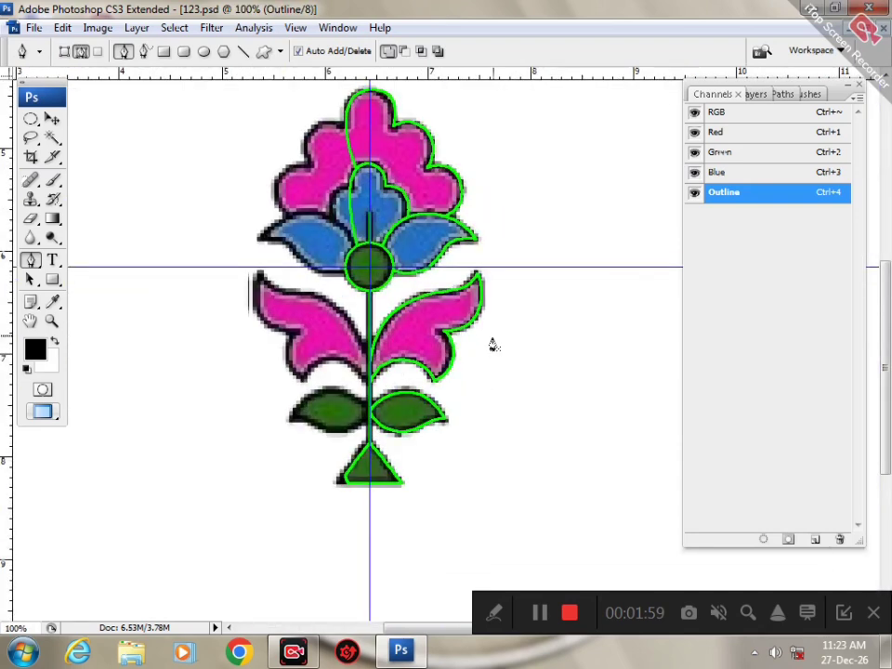
left_click(493, 616)
left_click(328, 612)
left_click_drag(610, 564, 684, 550)
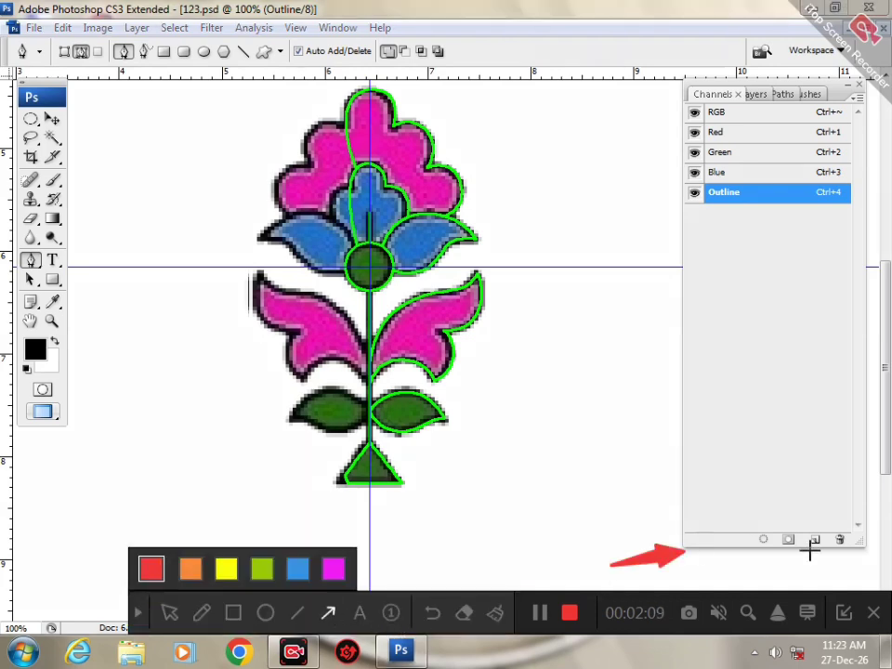
left_click_drag(810, 549, 805, 539)
left_click(169, 612)
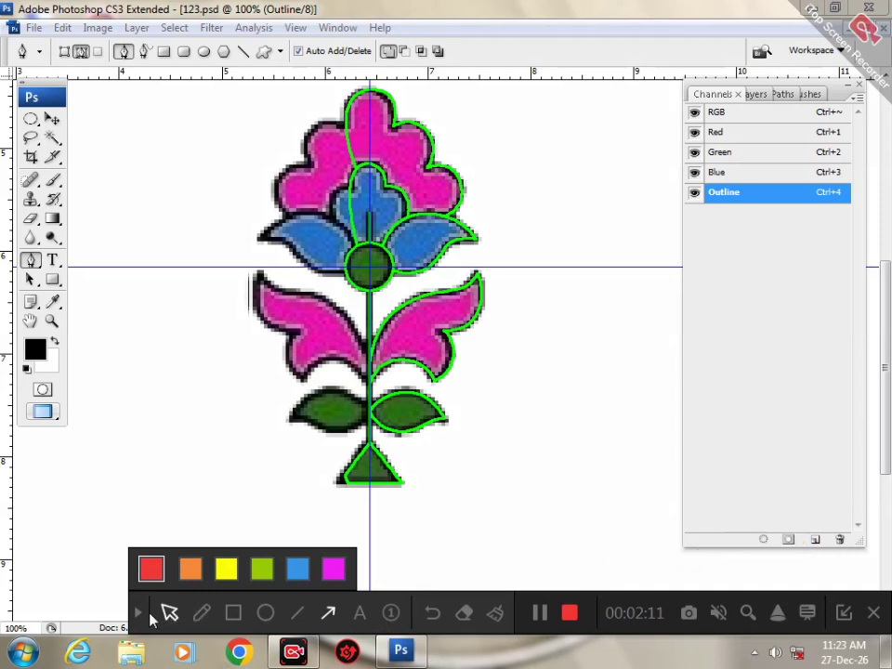
- Add three new alpha channels below the Outline channel and show the RGB artwork with them
left_click(811, 540)
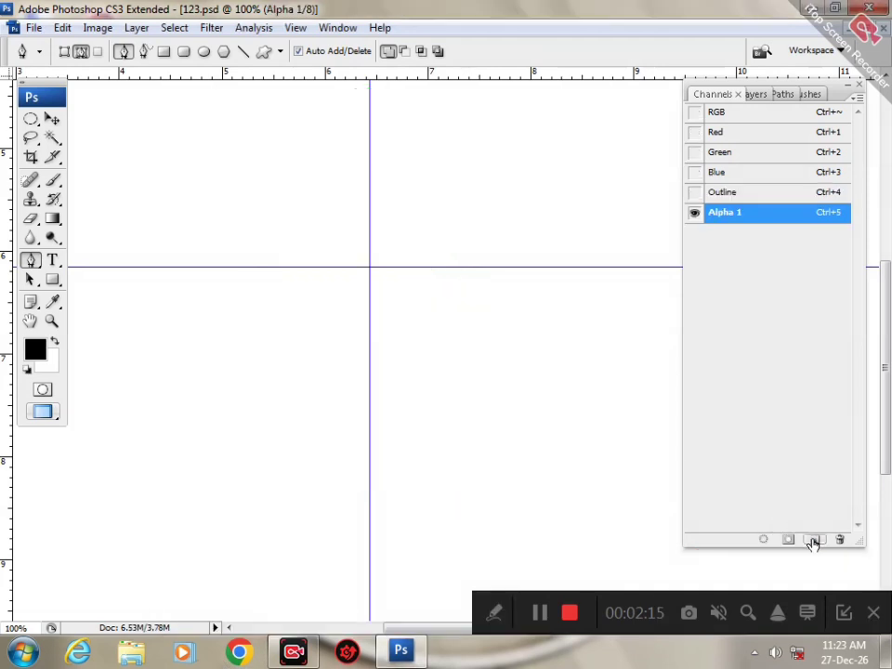
left_click(811, 540)
left_click(811, 539)
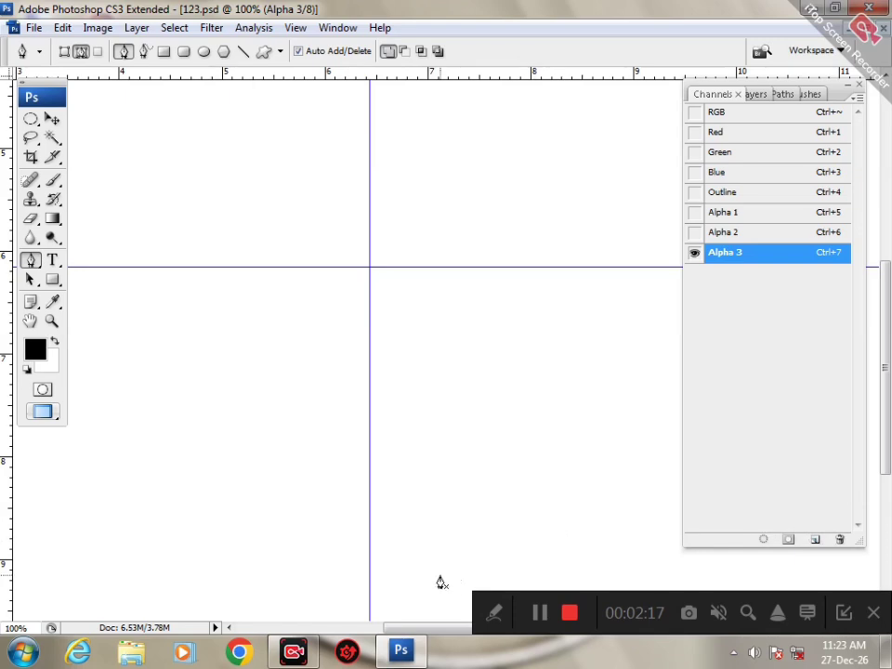
key("grave")
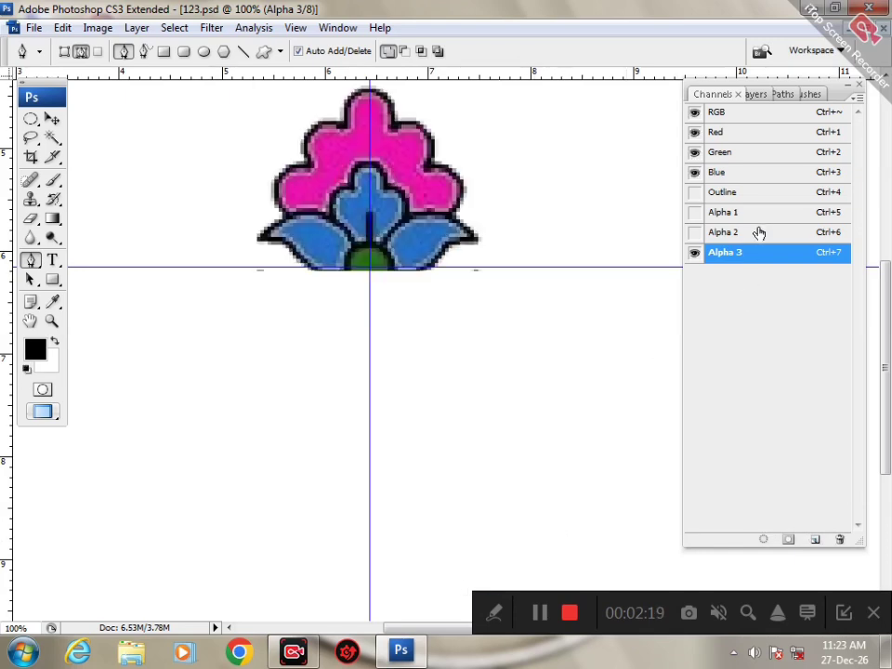
- Rename the Alpha 1 channel to Pink and set it to indicate a spot color
left_click(760, 218)
key("grave")
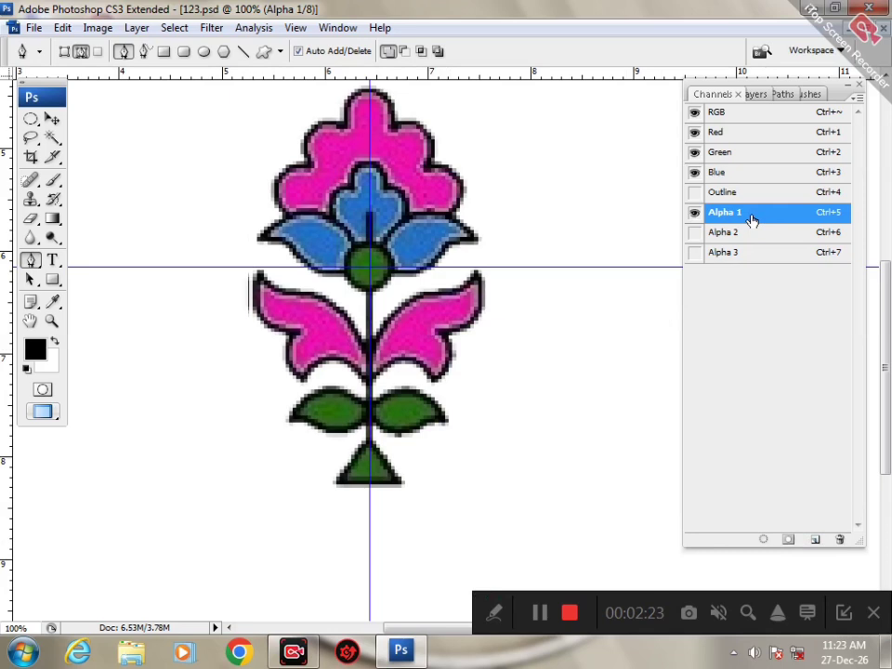
double_click(762, 216)
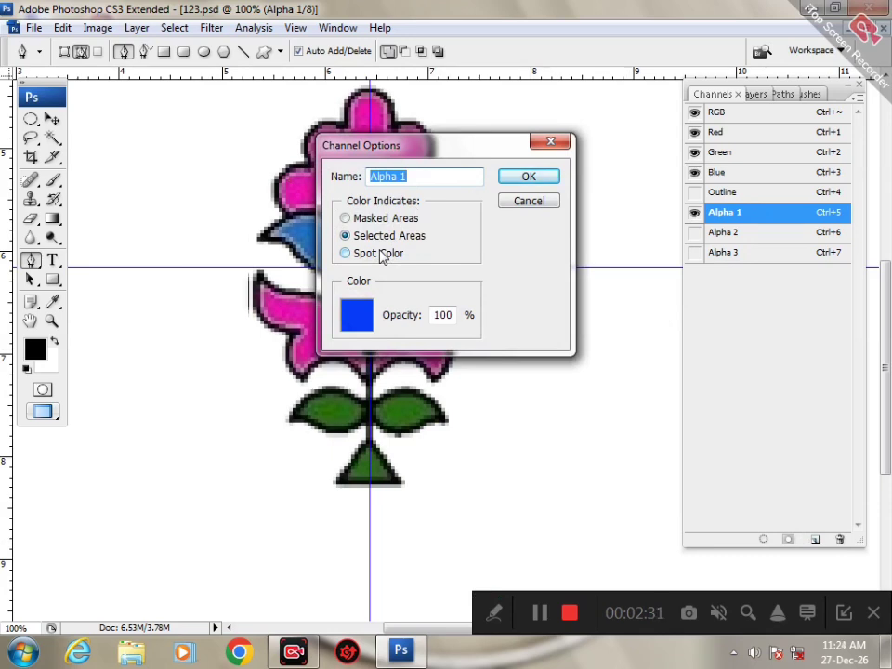
type("Pink")
left_click(346, 252)
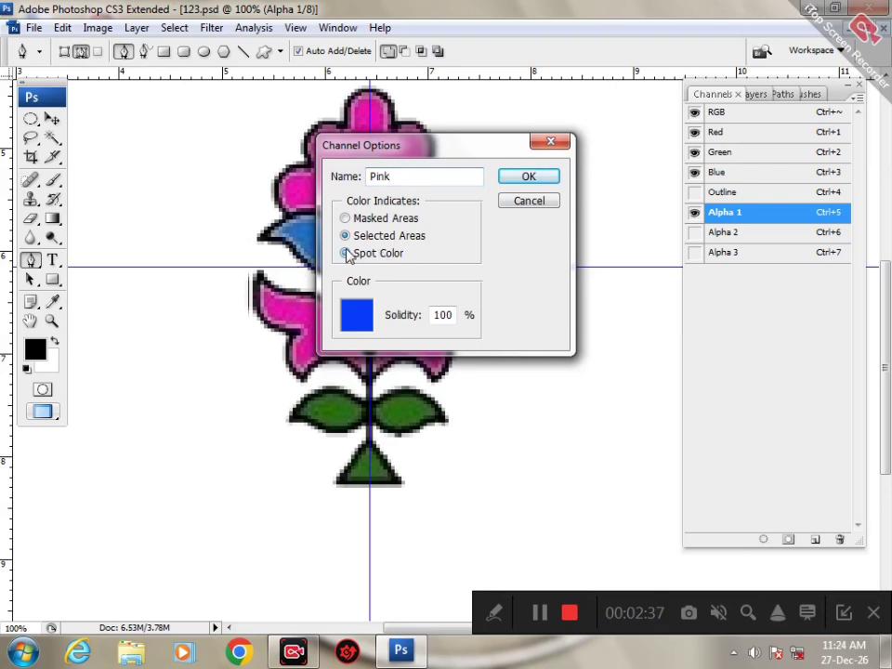
left_click(526, 179)
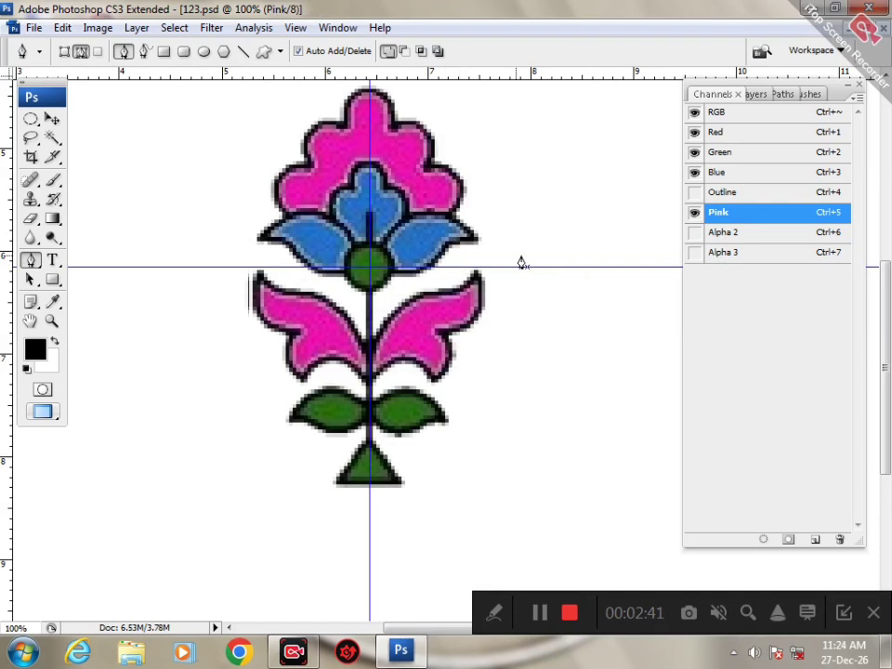
- Turn the Alpha 2 channel into a spot color channel named Blue
double_click(785, 232)
left_click(345, 253)
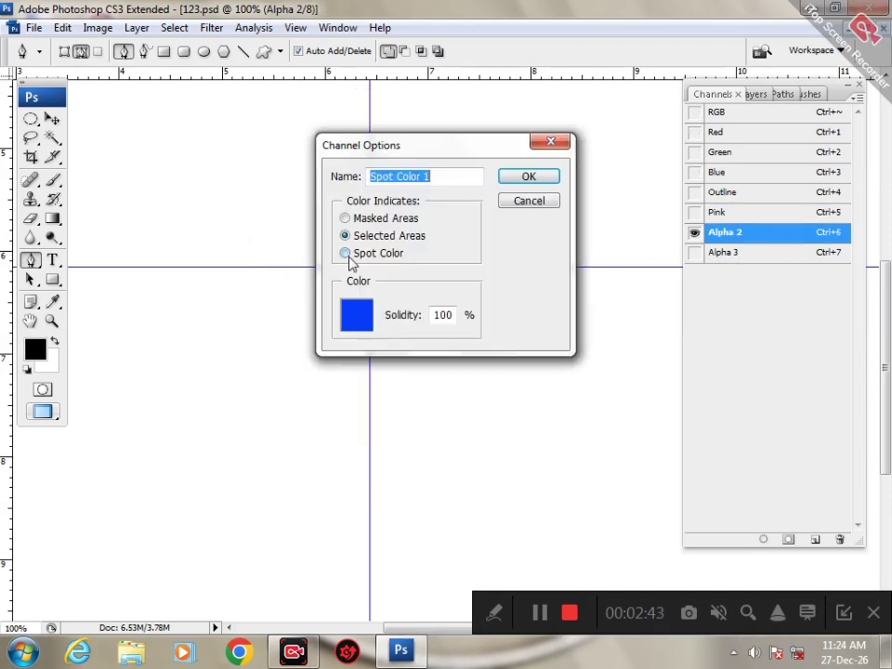
type("Blue")
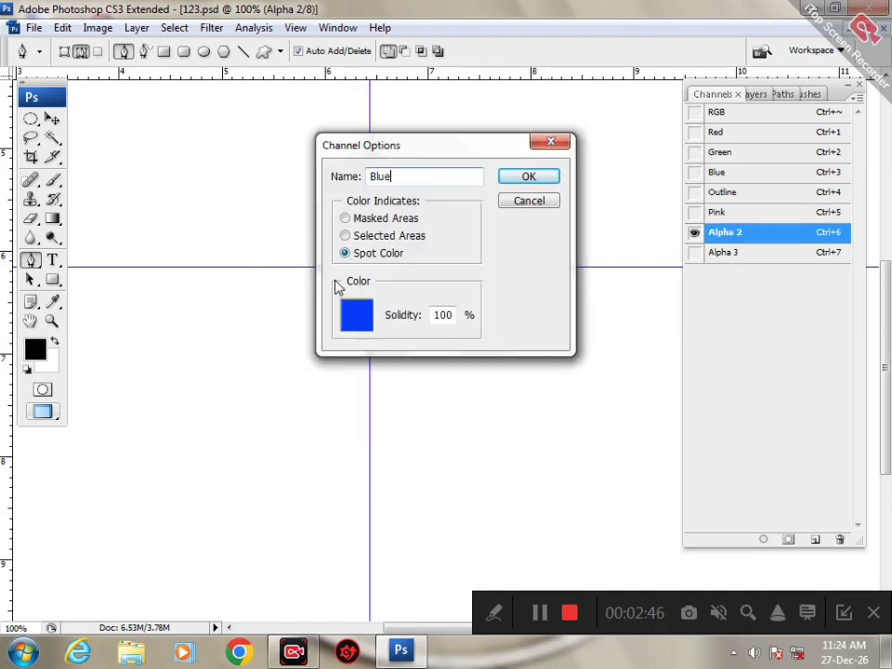
key("Return")
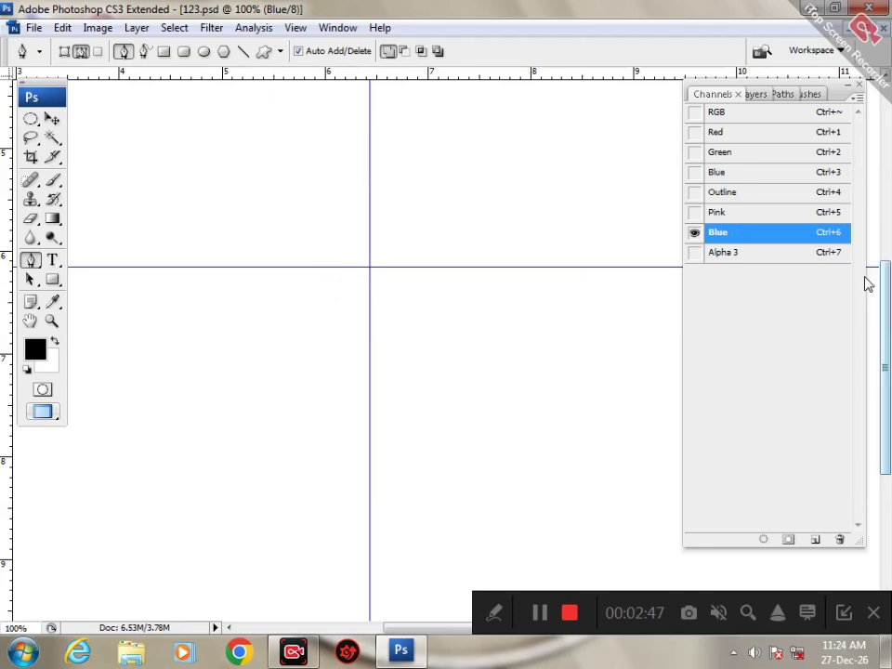
- Turn the Alpha 3 channel into a spot color channel named Green
double_click(790, 252)
left_click(381, 253)
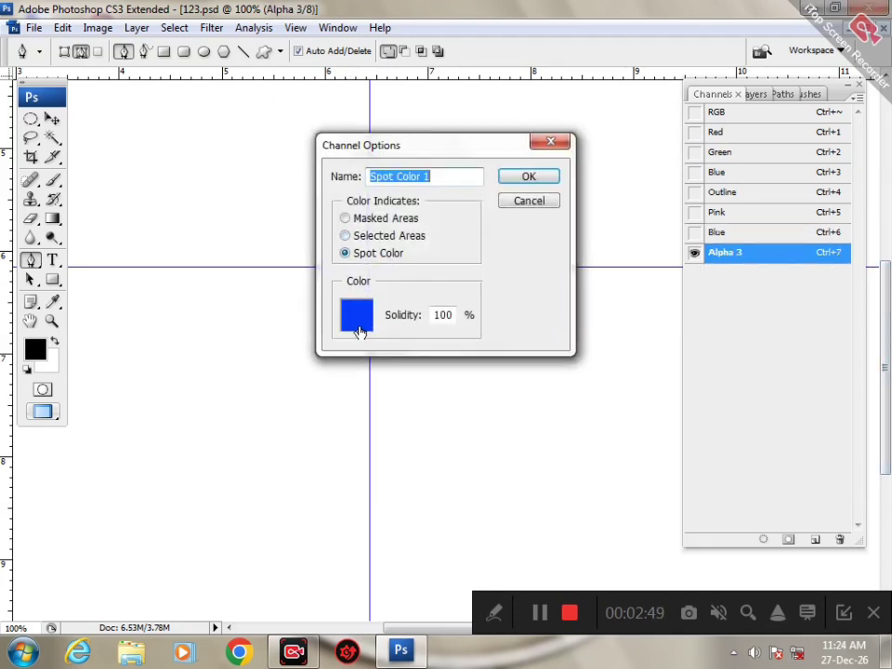
type("Green")
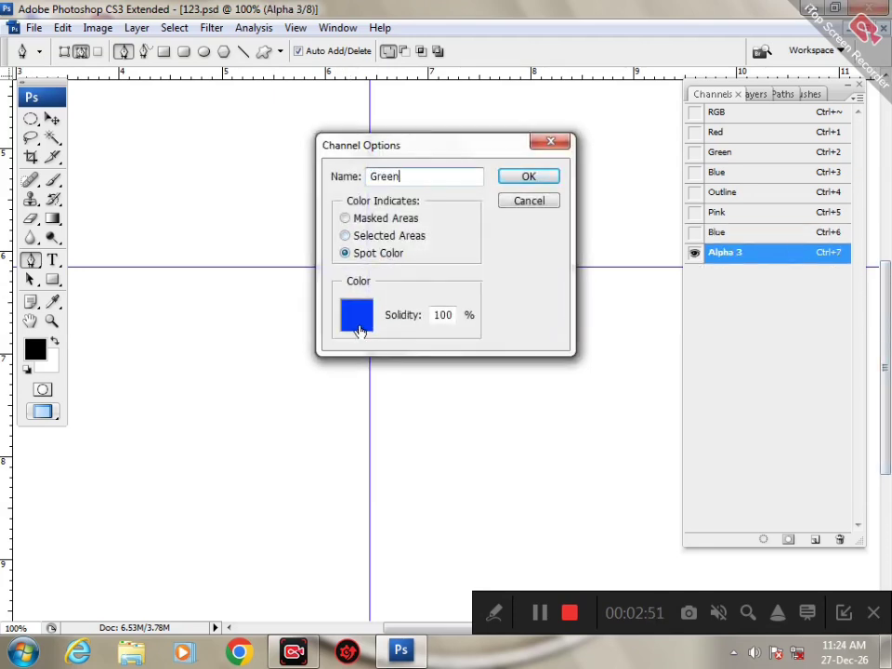
key("Return")
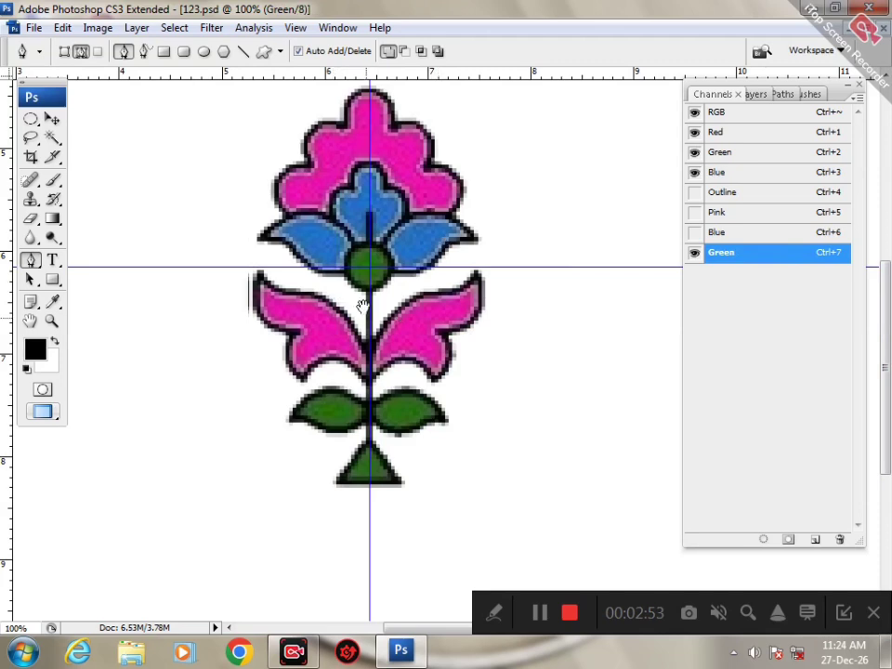
left_click_drag(363, 304, 401, 347)
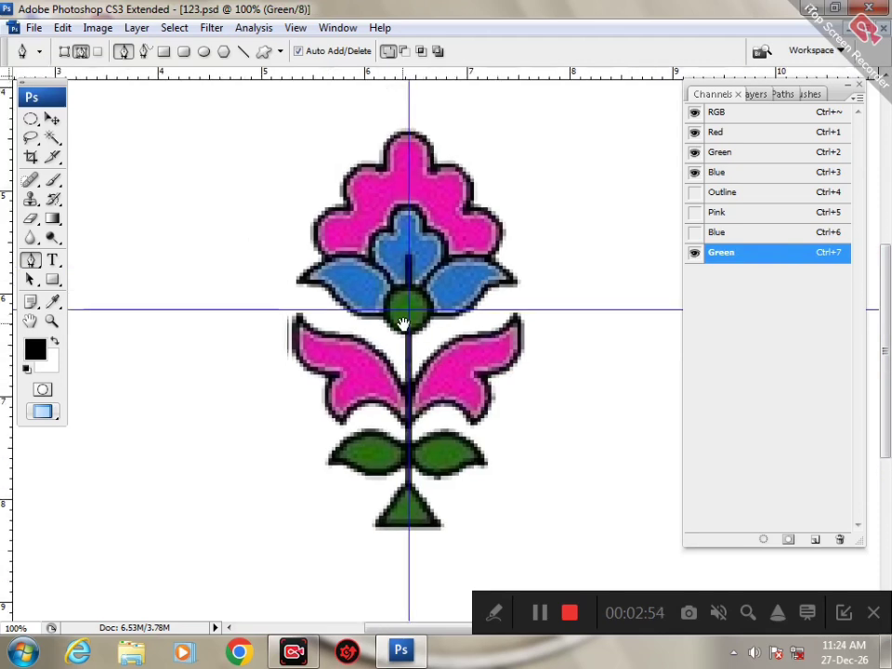
left_click(492, 613)
left_click(328, 612)
mouse_move(524, 262)
left_mouse_down()
mouse_move(659, 148)
mouse_move(678, 117)
left_mouse_up()
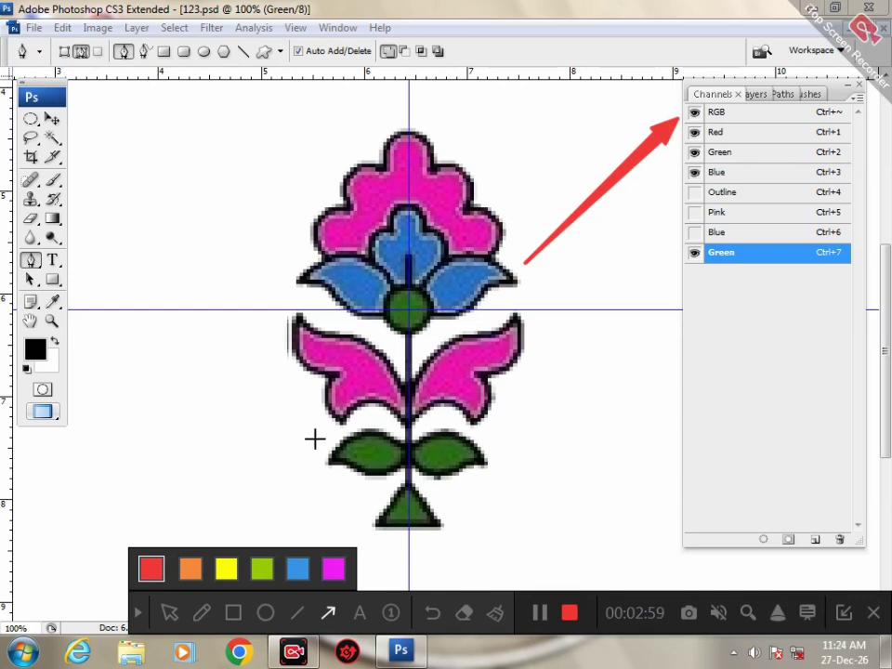
left_click(138, 612)
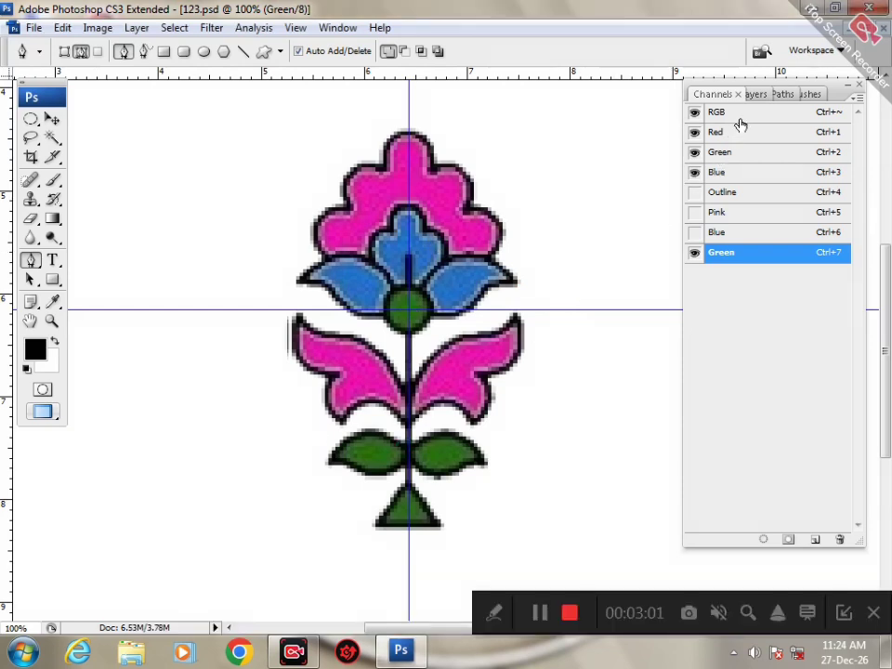
- Activate the RGB composite channel and sample the top flower's pink as the foreground color with the Eyedropper
left_click(745, 119)
left_click(495, 612)
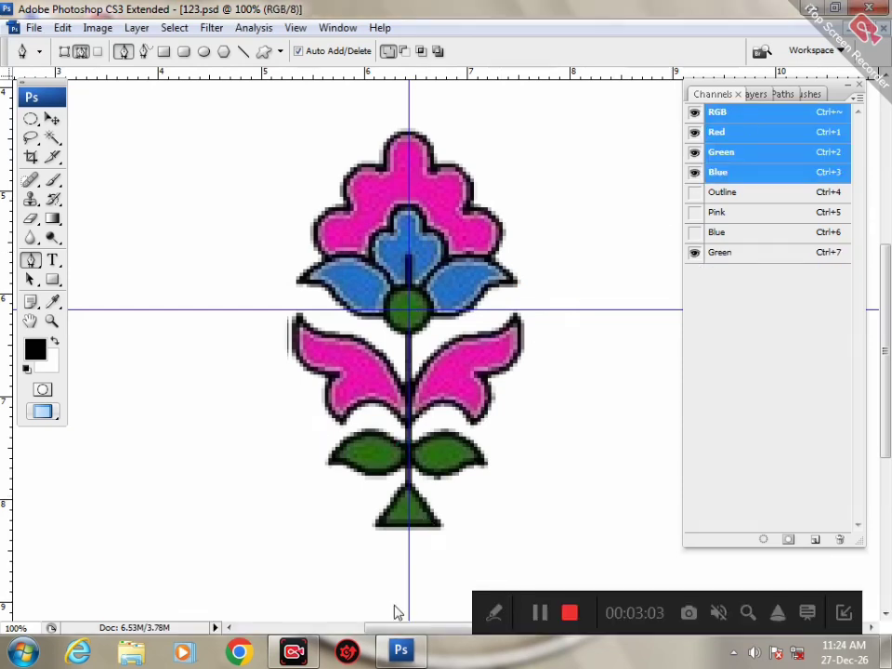
left_click_drag(153, 393, 56, 303)
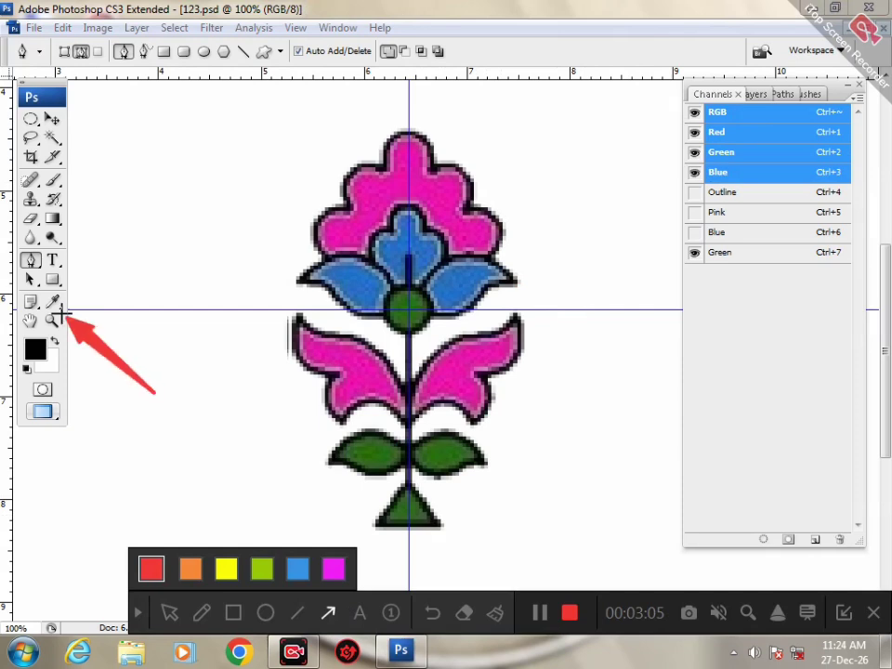
left_click(137, 612)
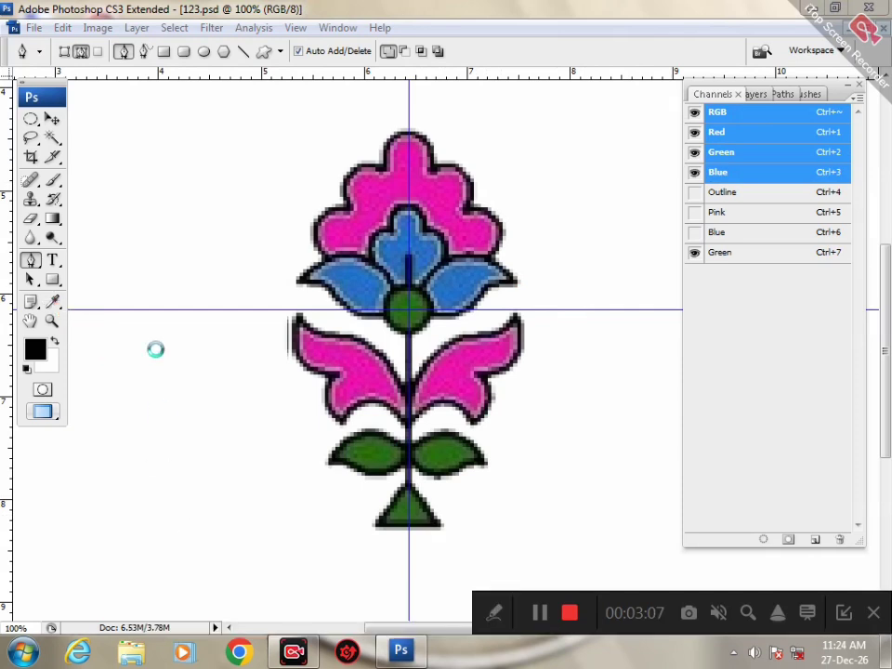
left_click(54, 302)
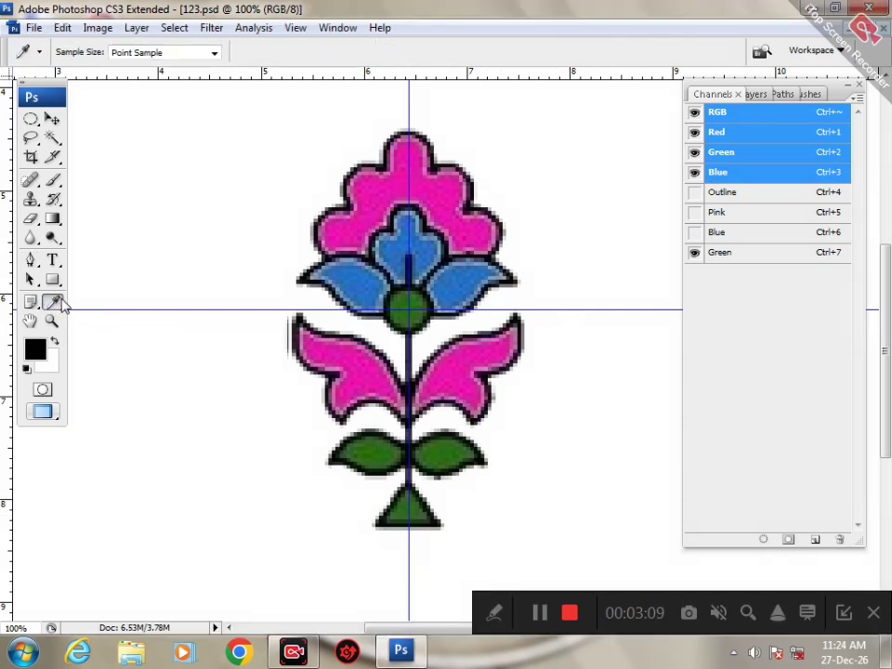
left_click(432, 184)
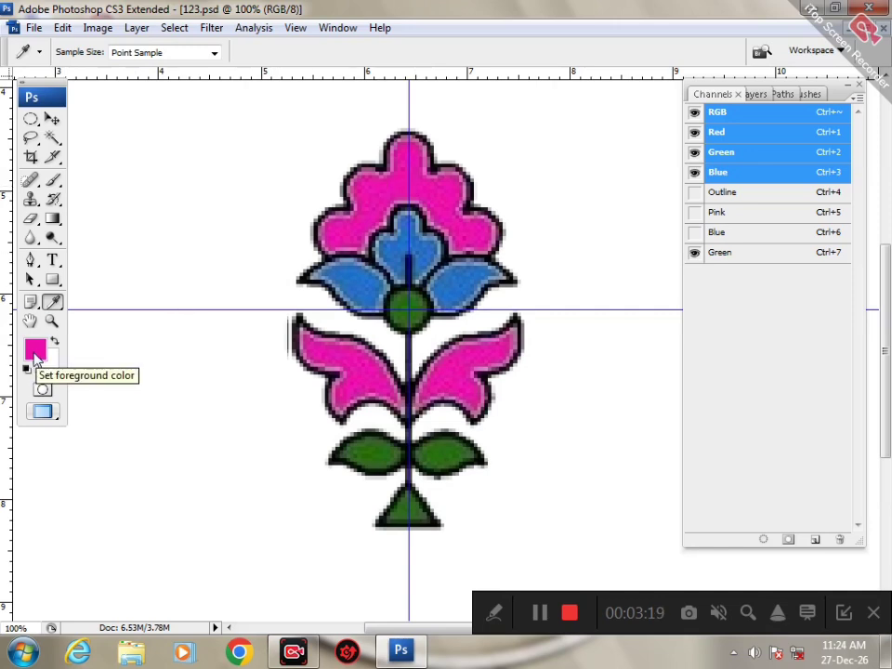
- Copy the hex code ed0dae of the sampled pink foreground color and close the color picker
left_click(34, 354)
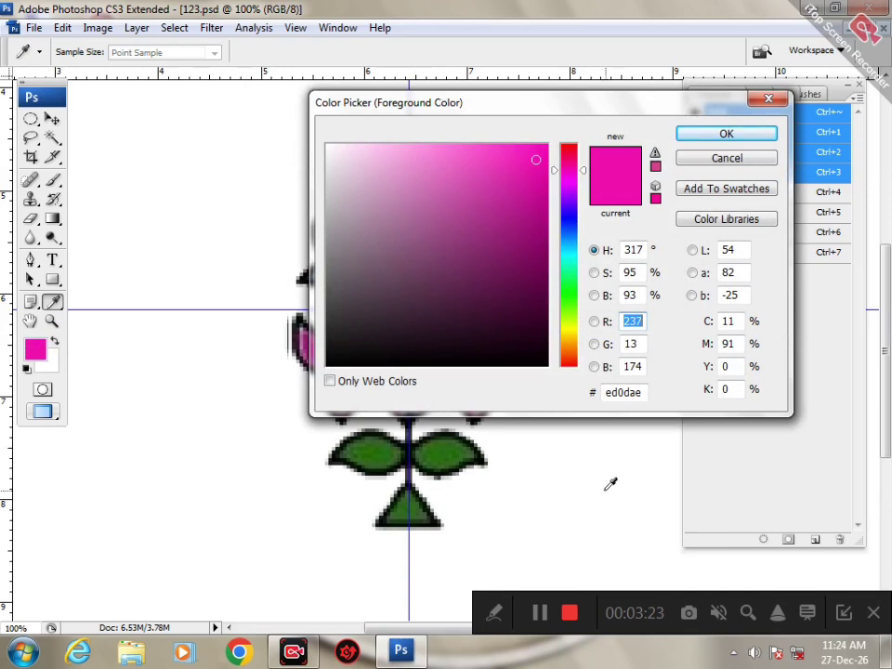
left_click(497, 615)
mouse_move(418, 446)
left_mouse_down()
mouse_move(477, 421)
mouse_move(601, 397)
left_mouse_up()
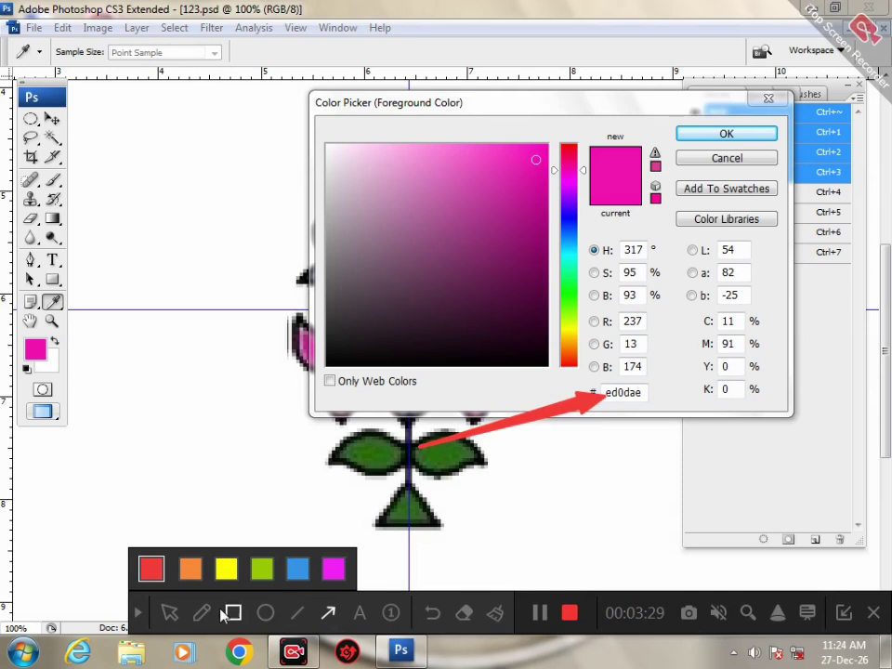
left_click(131, 614)
left_click(136, 614)
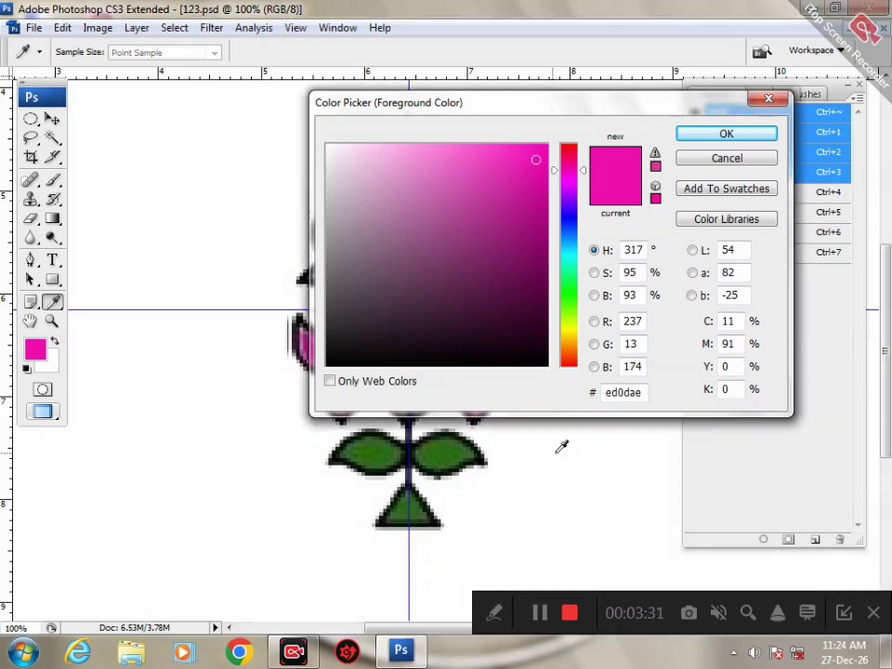
left_click(624, 392)
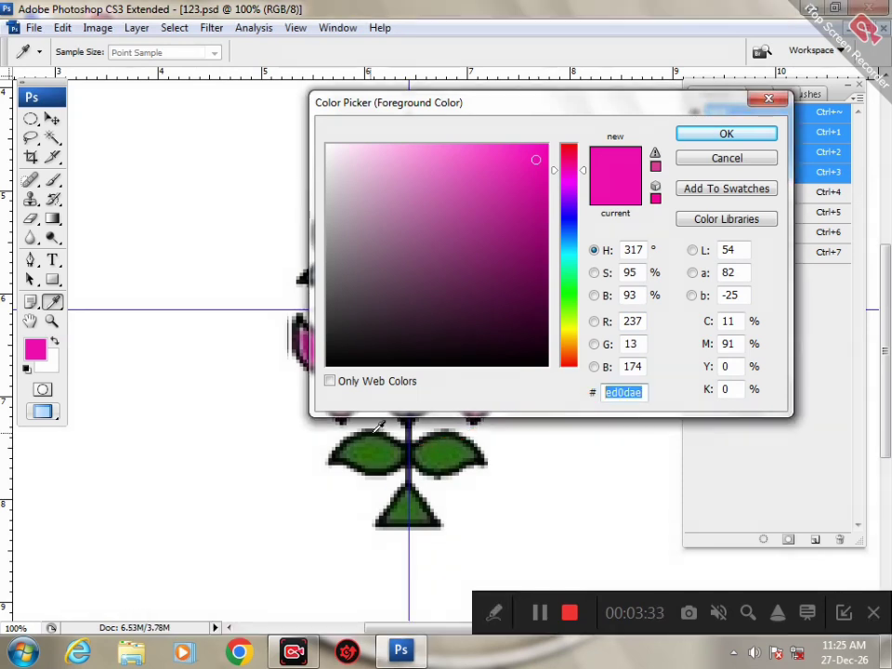
left_click(768, 102)
- Set the Pink spot channel's ink color to ed0dae
double_click(765, 216)
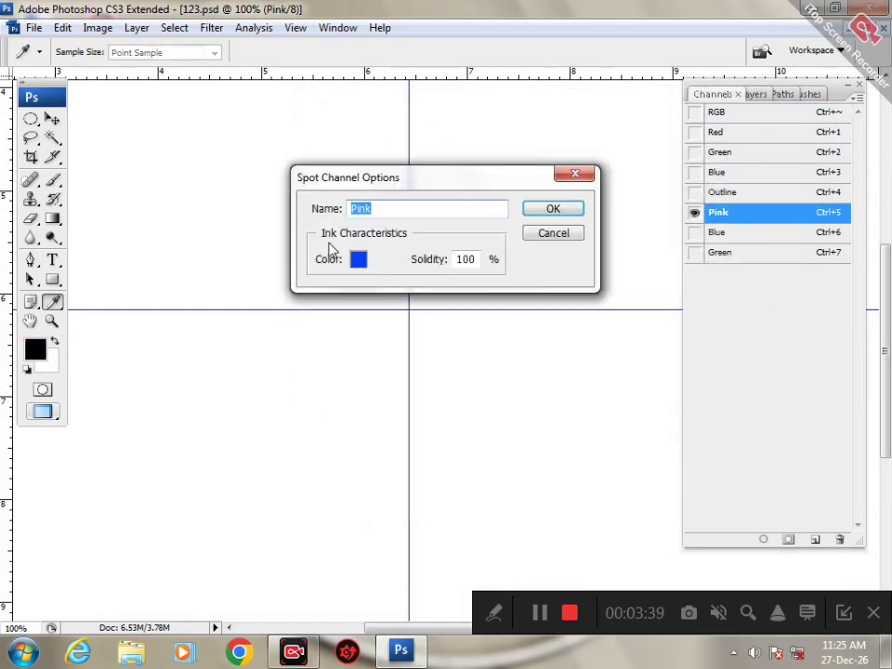
left_click(357, 260)
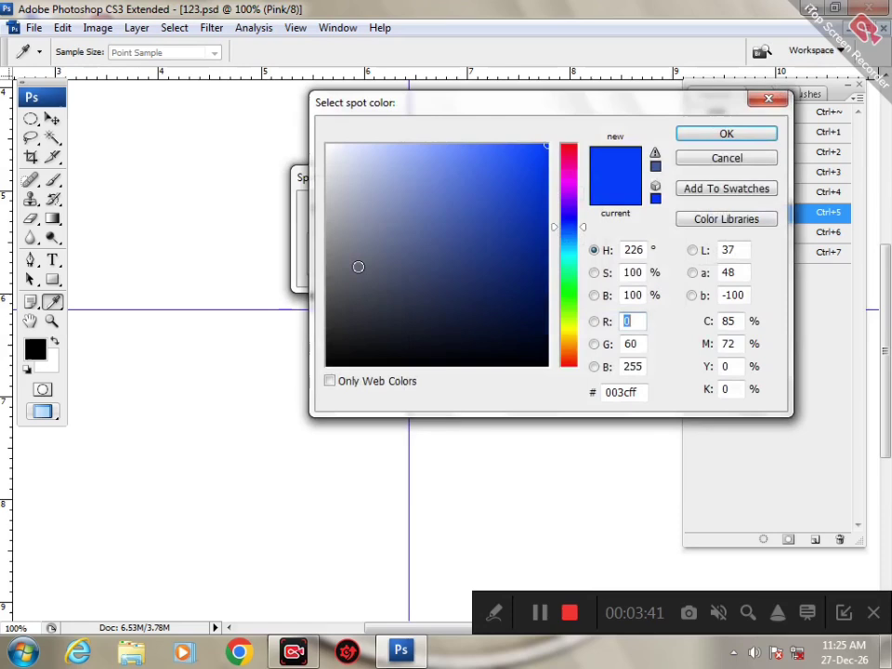
left_click(641, 392)
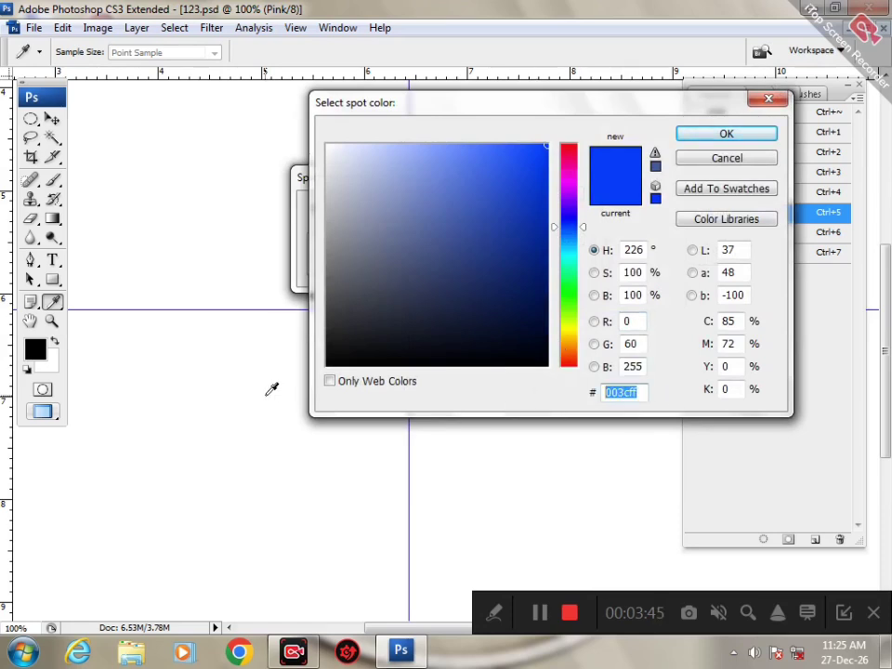
type("ed0dae")
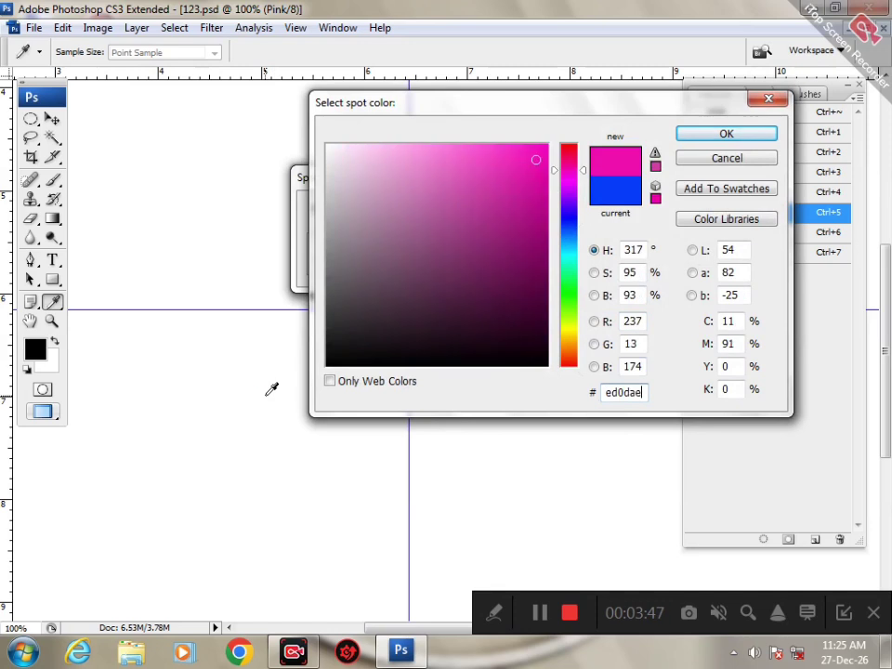
key("Return")
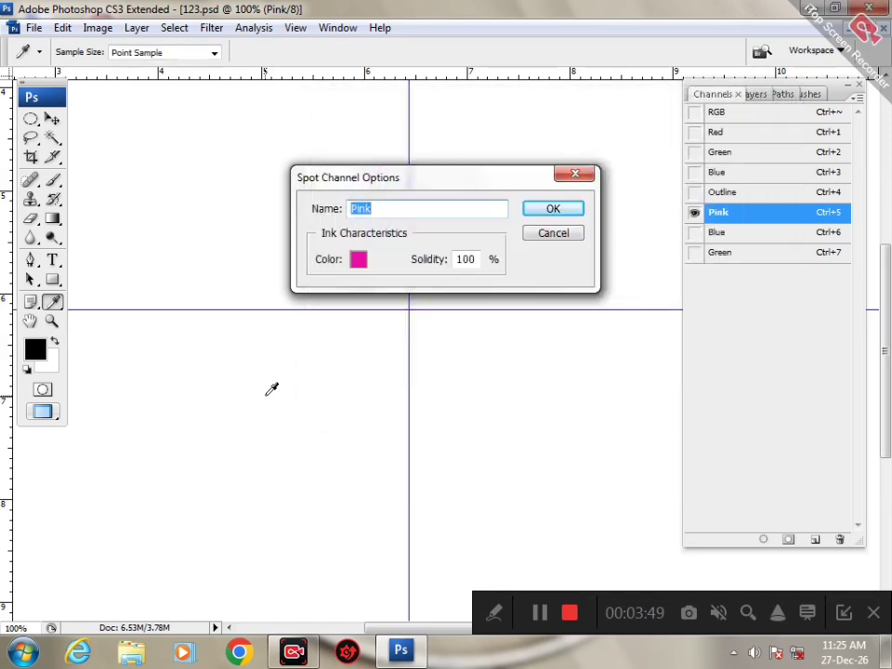
key("Return")
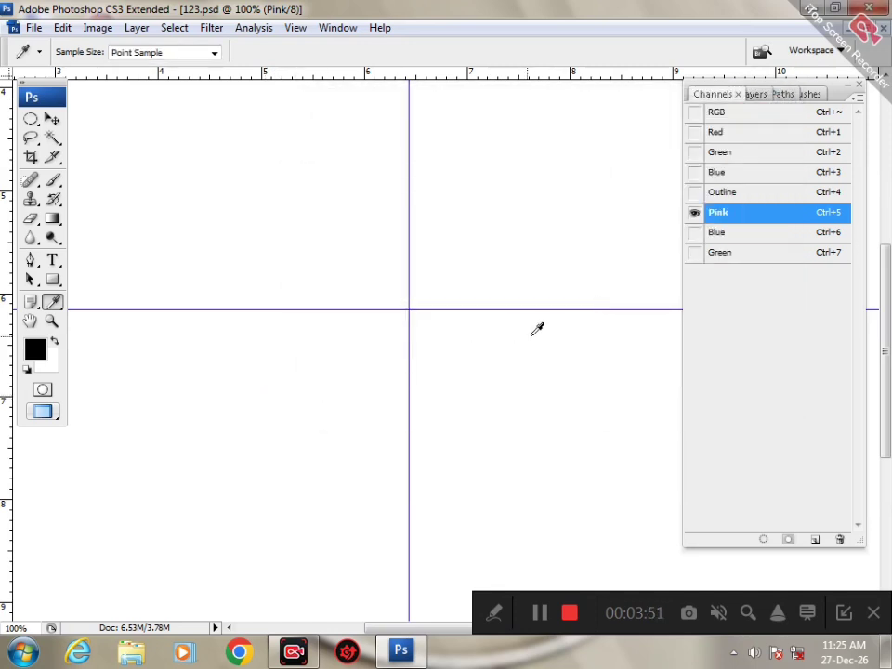
- Activate the RGB composite channel, sample the blue petal as the foreground color and copy its hex code 1c6acc
key("grave")
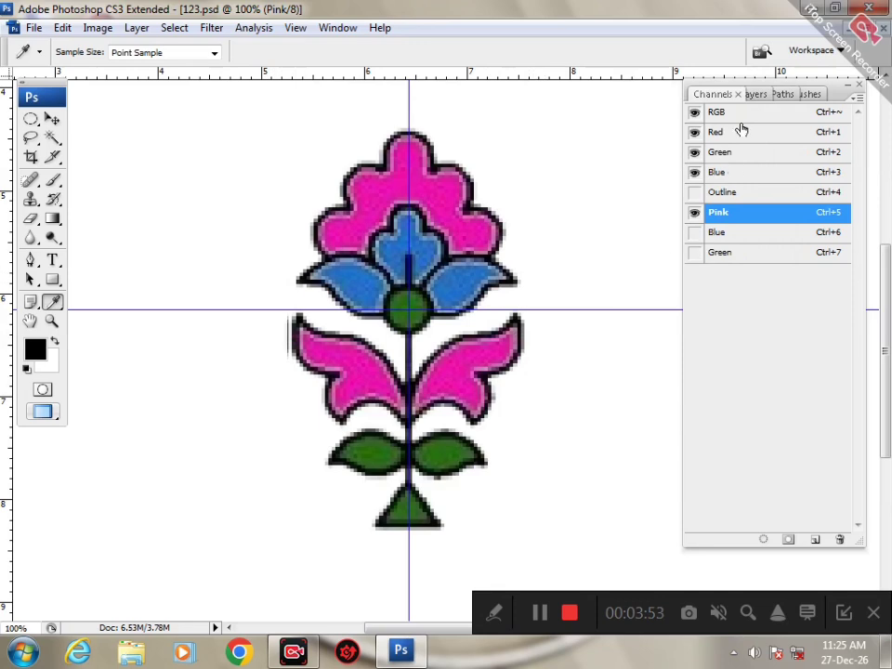
key("ctrl+grave")
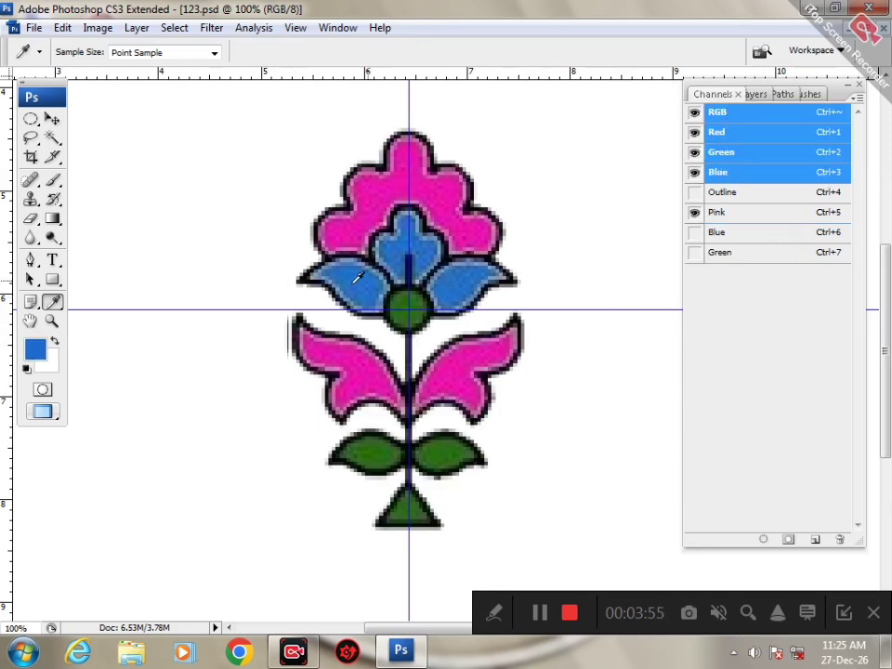
left_click(33, 349)
left_click(628, 394)
key("ctrl+c")
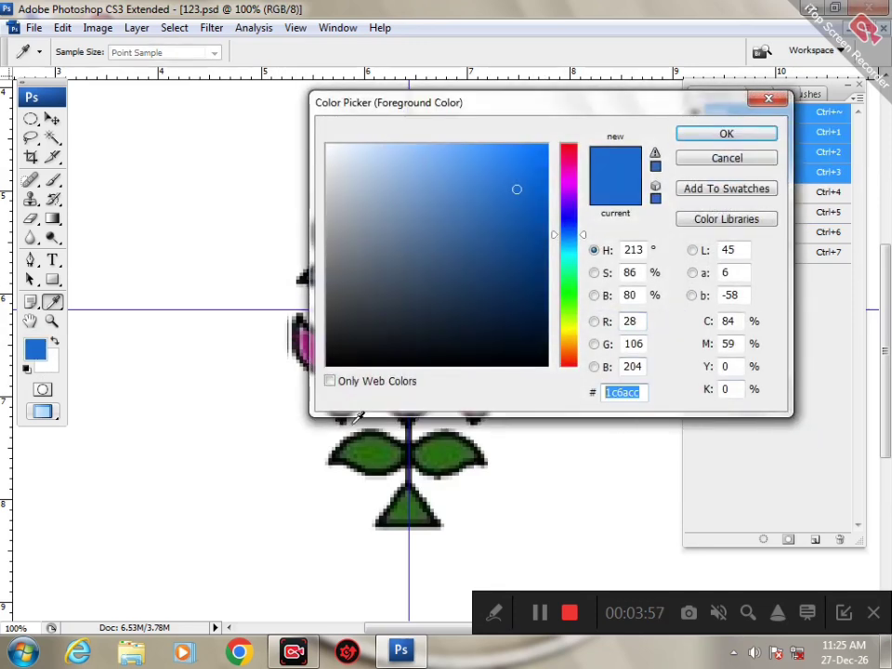
key("Return")
- Set the Blue spot channel's ink color to the copied hex code 1c6acc
double_click(774, 233)
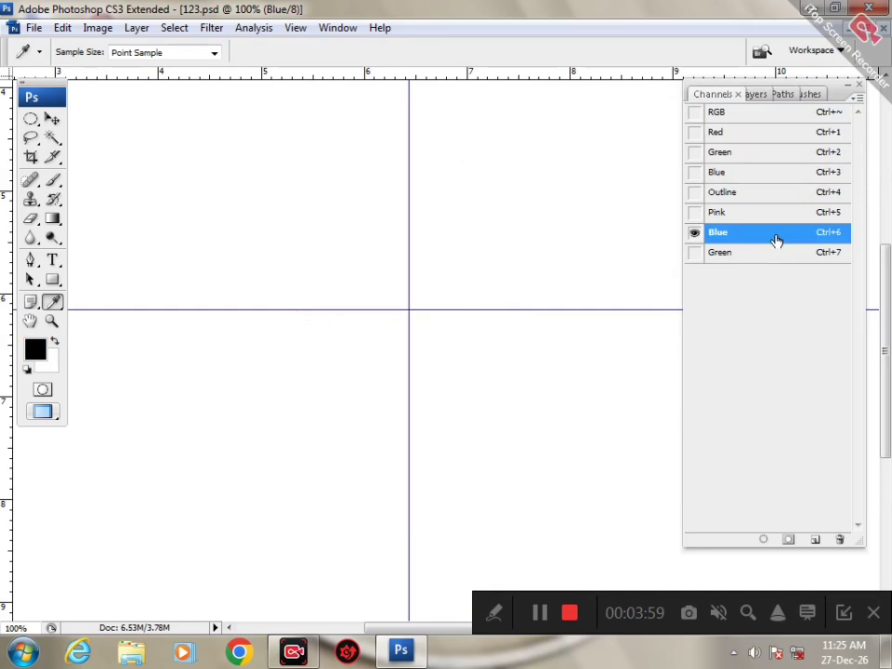
left_click(360, 258)
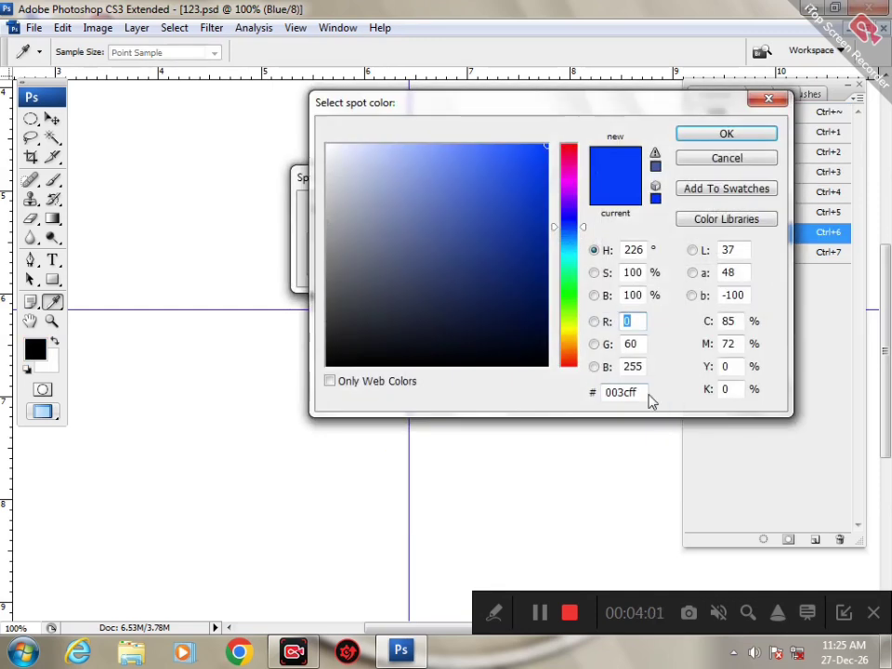
key("ctrl+v")
key("Return")
key("Return")
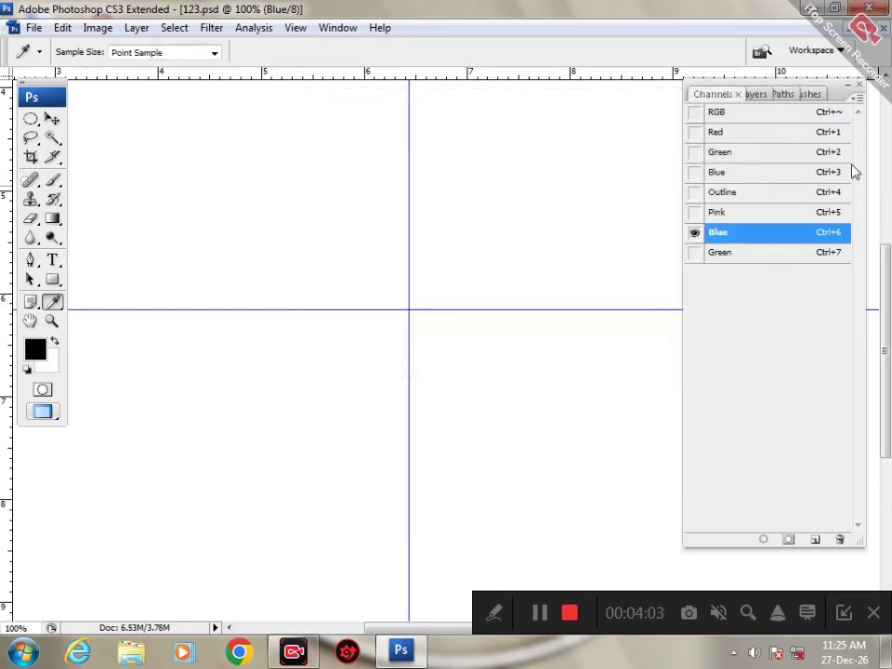
- Activate the RGB composite channel, sample the green leaf as the foreground color and copy its hex code 29700a
left_click(753, 117)
left_click(380, 451)
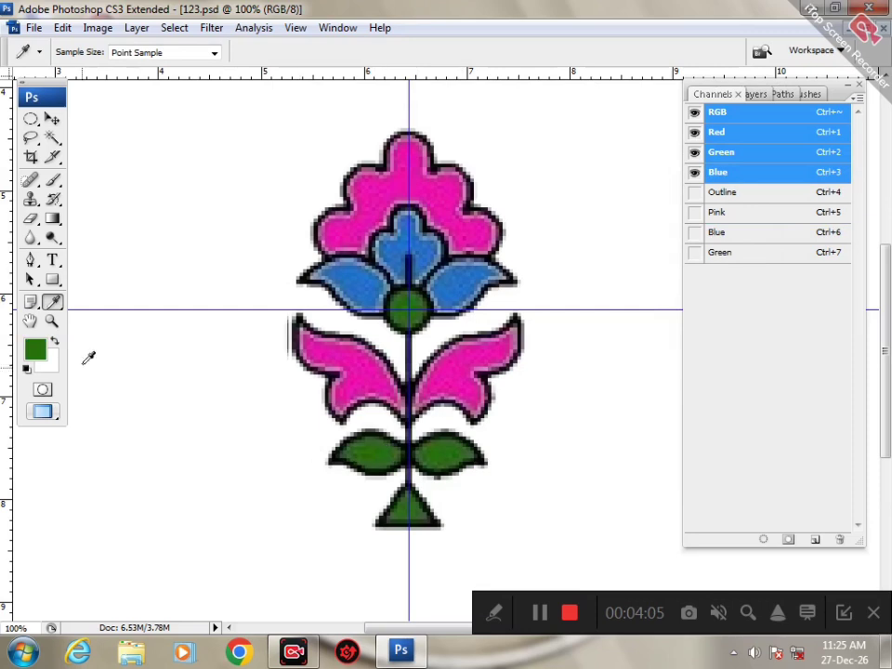
left_click(35, 348)
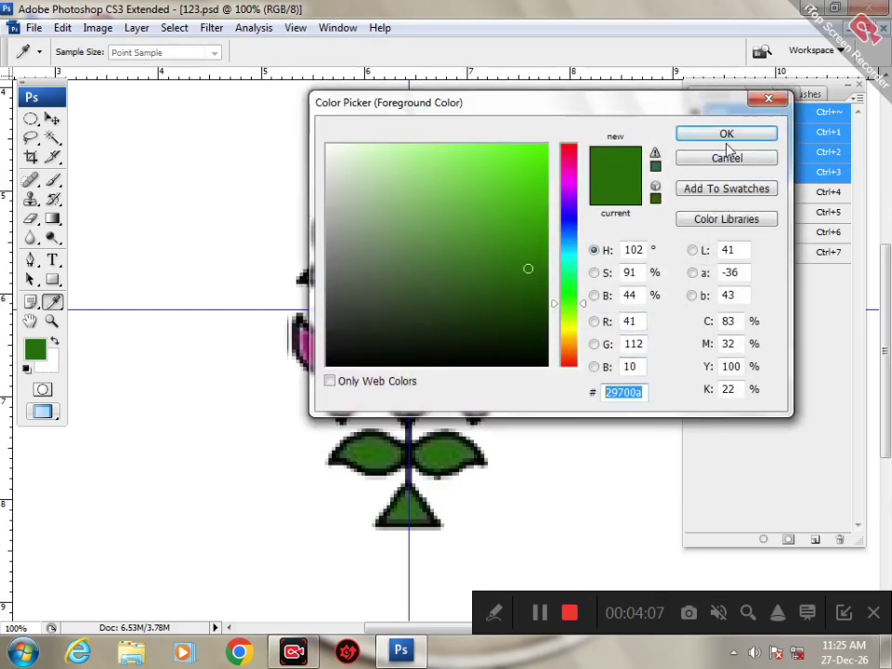
left_click(766, 98)
- Set the Green spot channel's ink color to 29700a
double_click(779, 257)
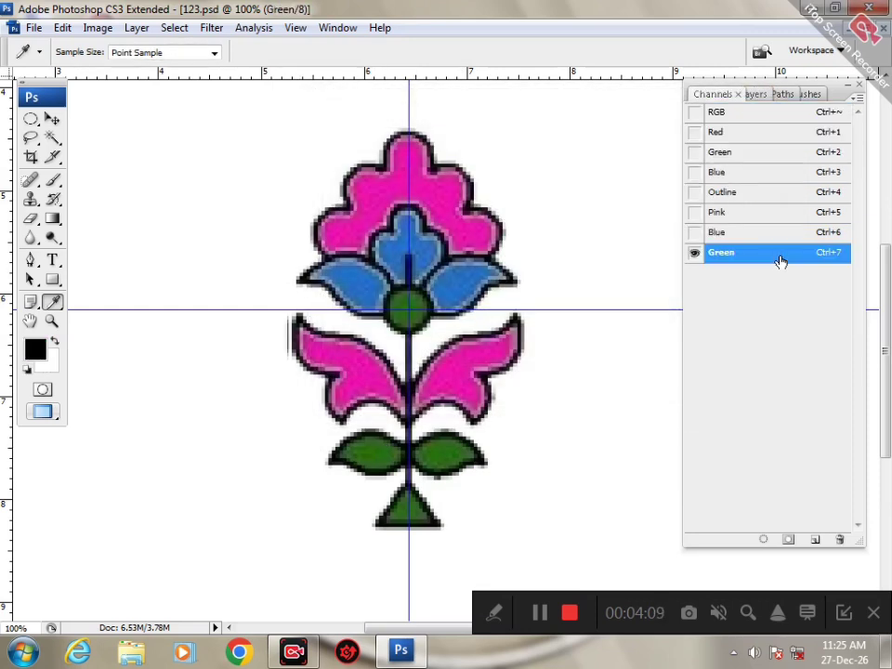
left_click(360, 260)
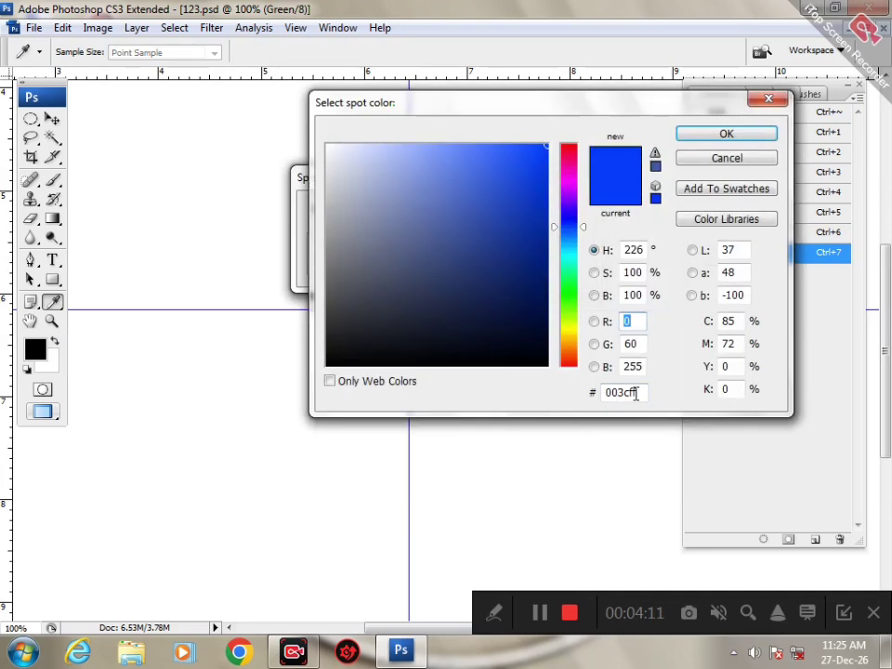
left_click_drag(637, 393, 300, 396)
type("29700a")
key("Return")
key("Return")
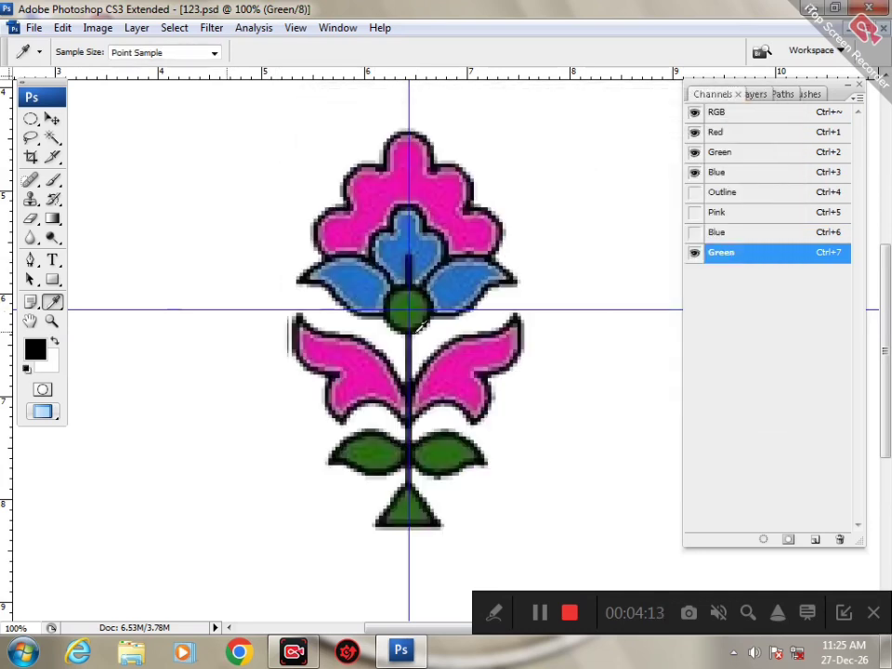
- Move the Outline channel below the Green spot channel and make the Pink, Blue and Green spot channels visible with it
left_click(755, 196)
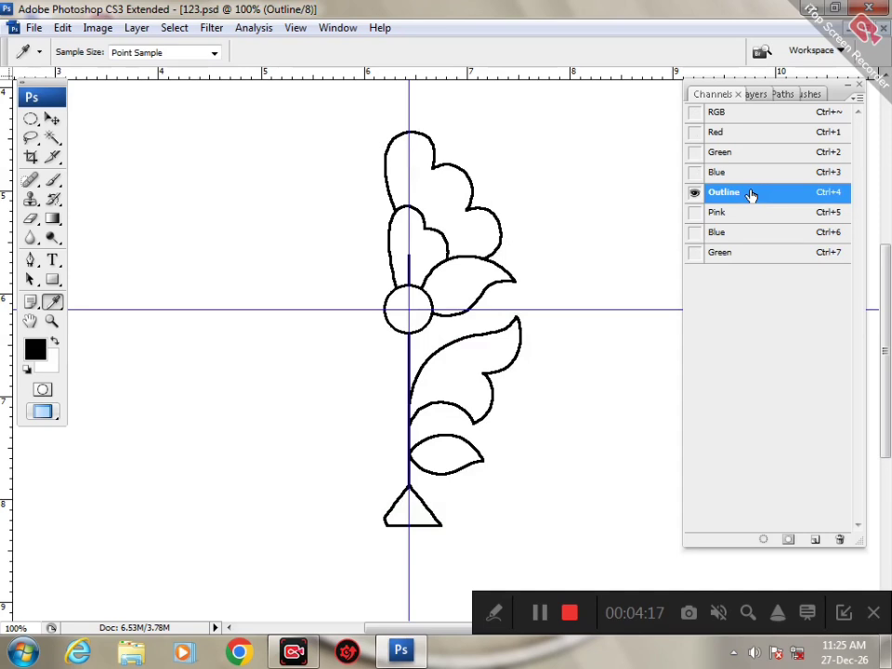
left_click_drag(752, 196, 750, 274)
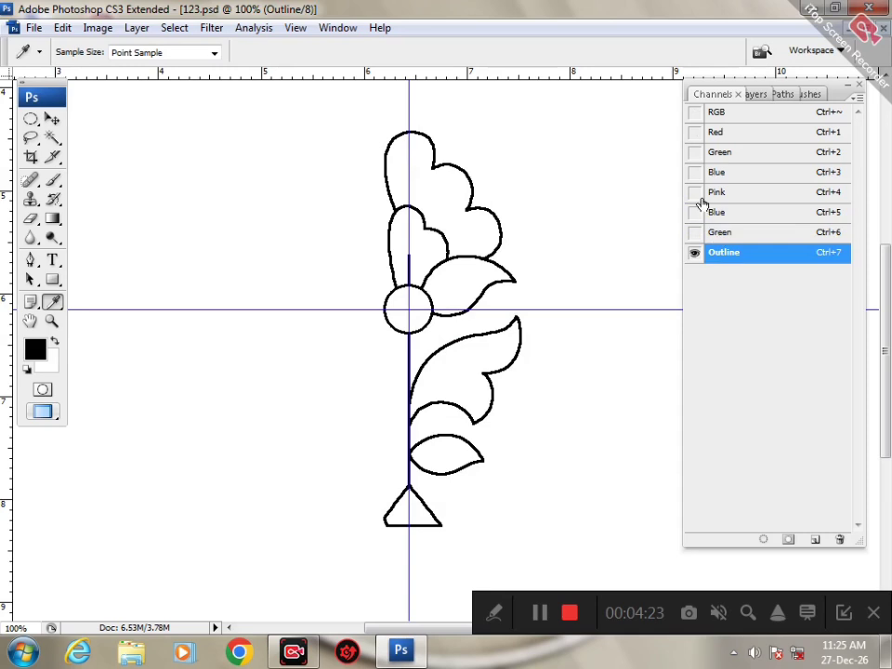
left_click_drag(703, 203, 691, 249)
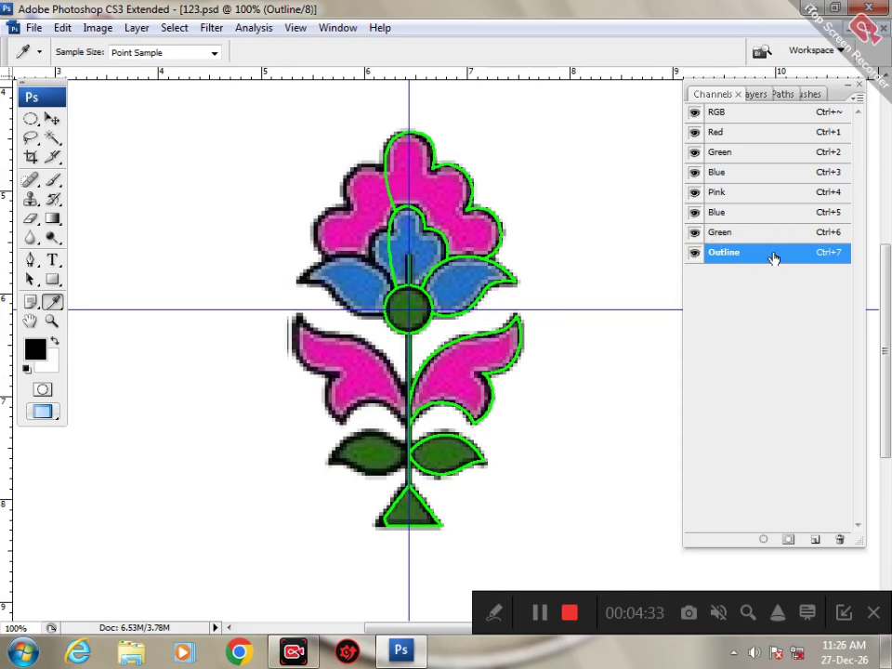
- Set the Outline spot channel's ink color to black and show the RGB composite with the spot channels
double_click(731, 253)
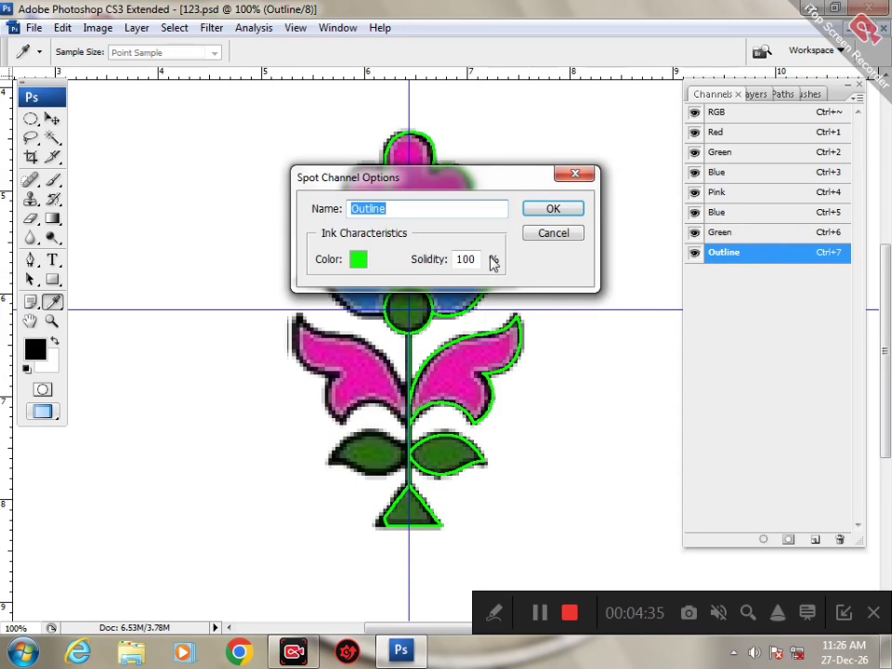
left_click(359, 257)
left_click_drag(530, 378, 531, 391)
key("Return")
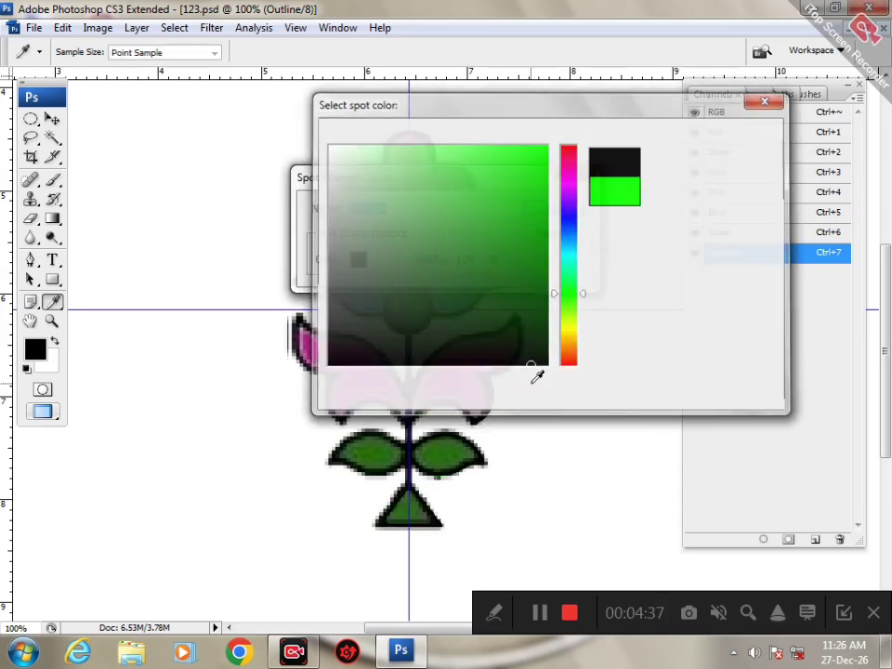
key("Return")
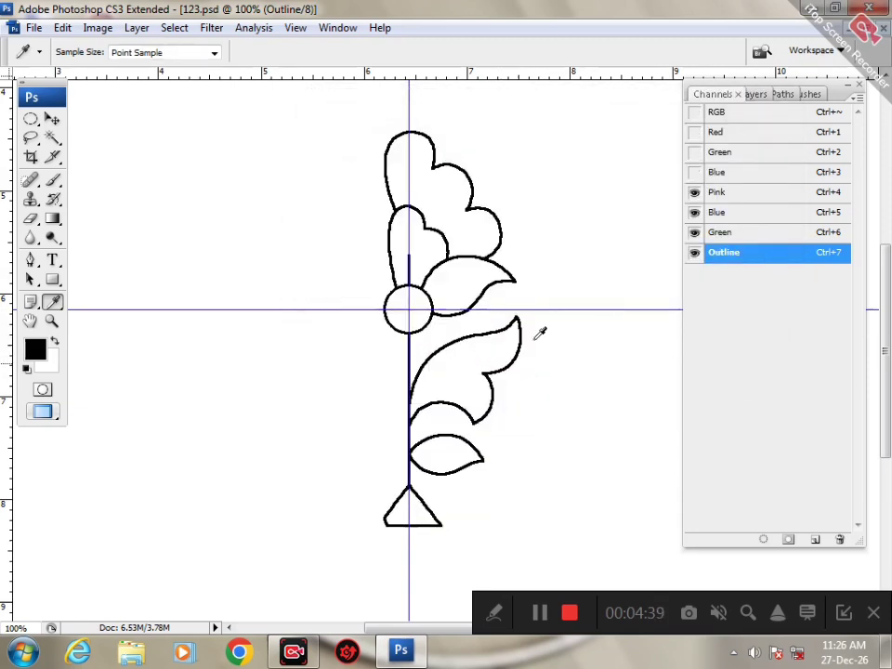
key("ctrl+grave")
left_click(495, 616)
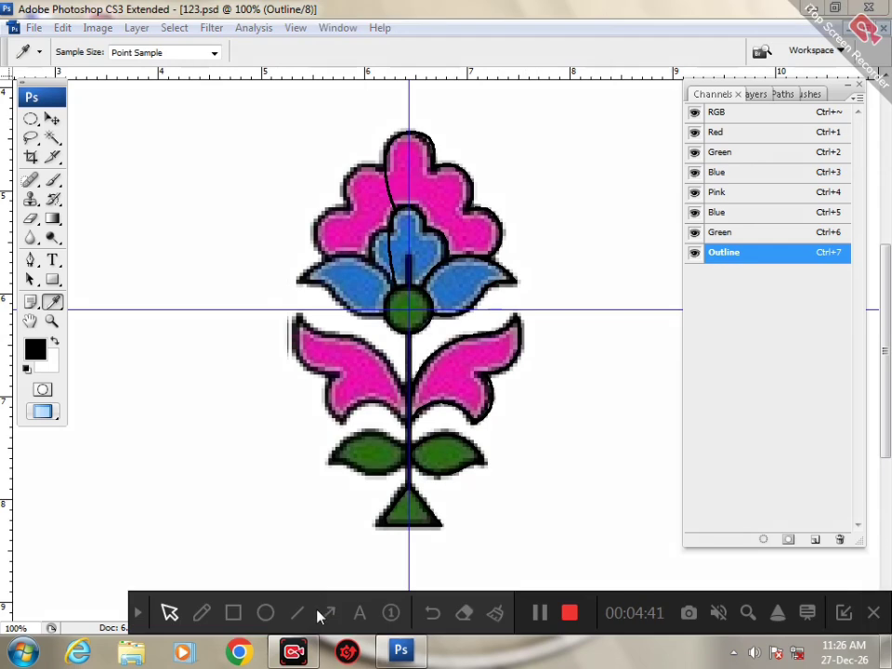
left_click(328, 612)
left_click_drag(201, 228, 53, 135)
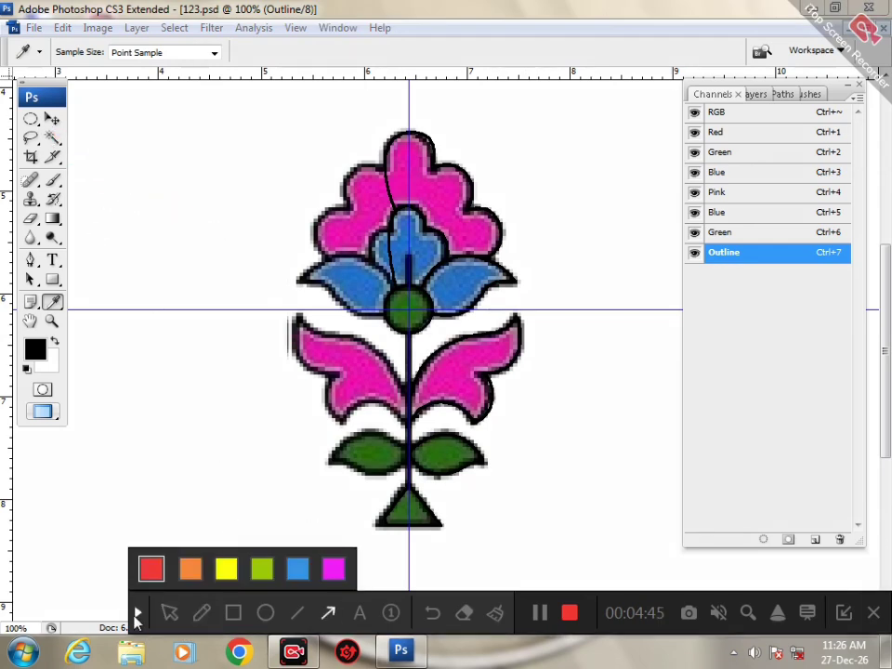
left_click(136, 612)
- Compare the traced outlines with the RGB artwork and select the outlined part of the top pink flower with the Magic Wand
left_click(52, 138)
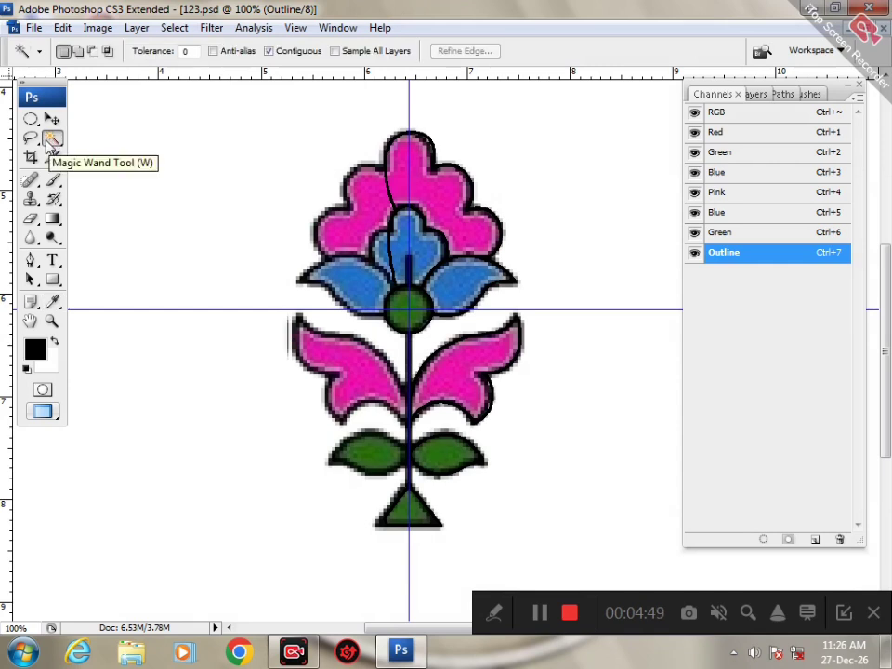
key("grave")
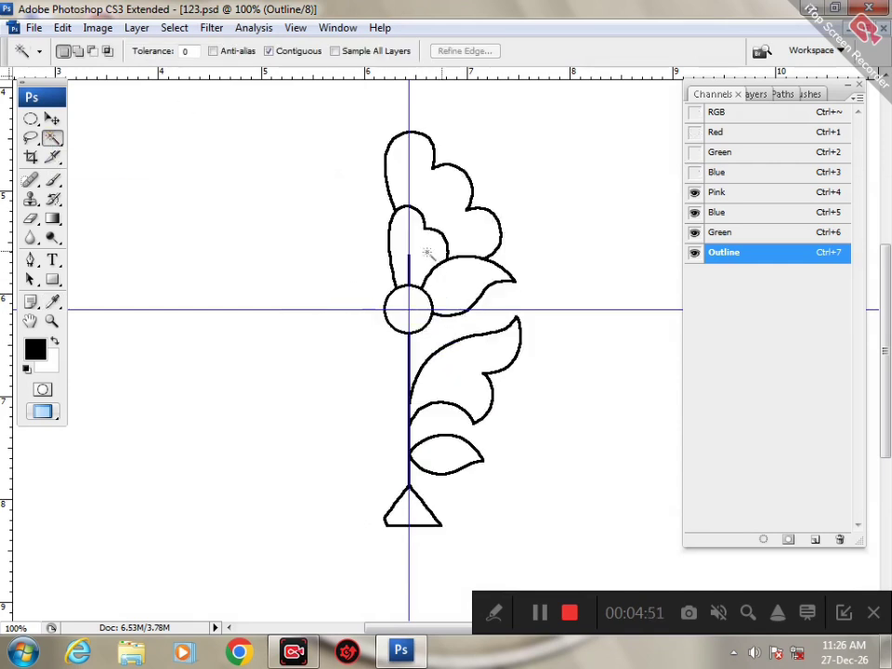
key("grave")
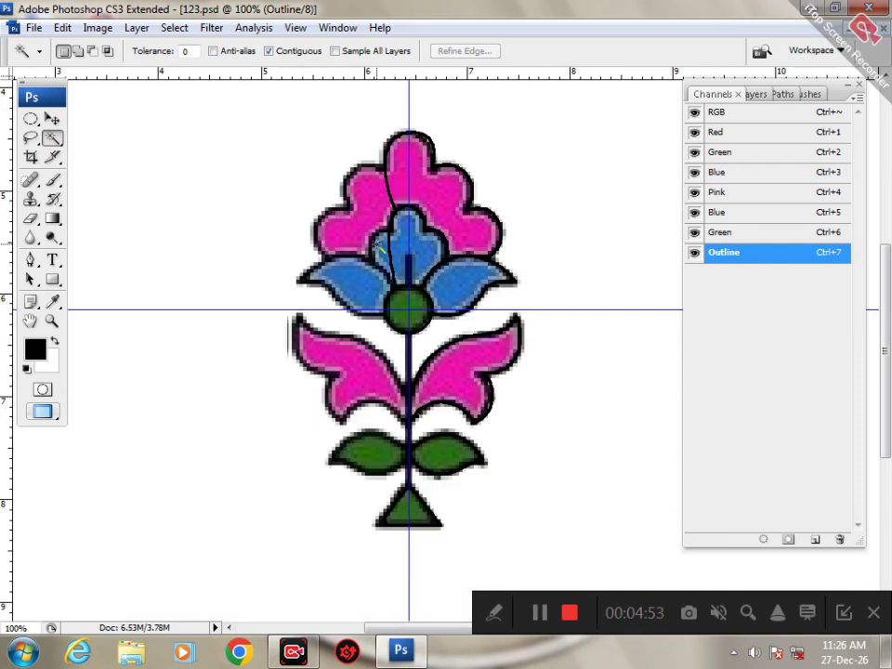
key("grave")
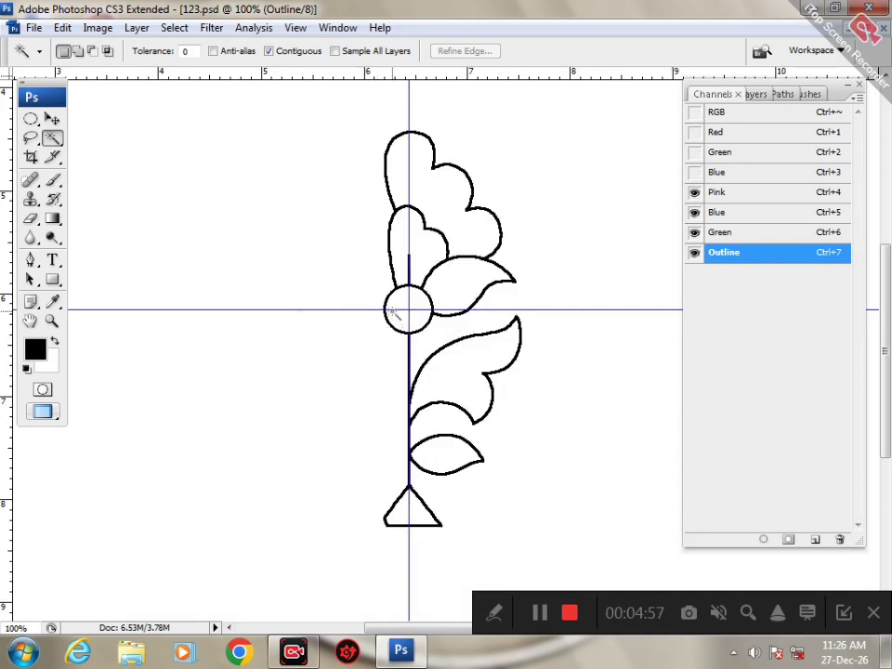
key("grave")
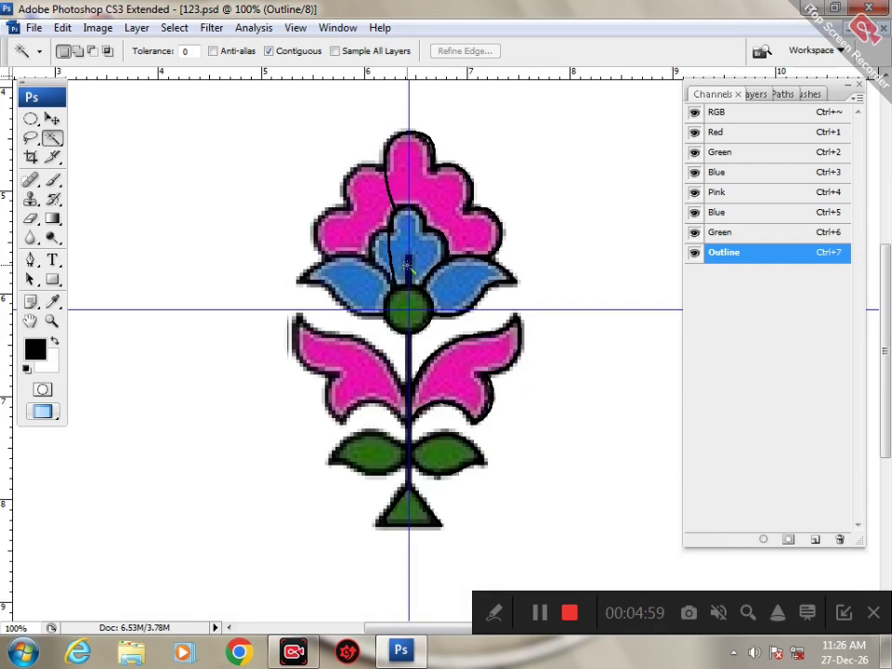
key("grave")
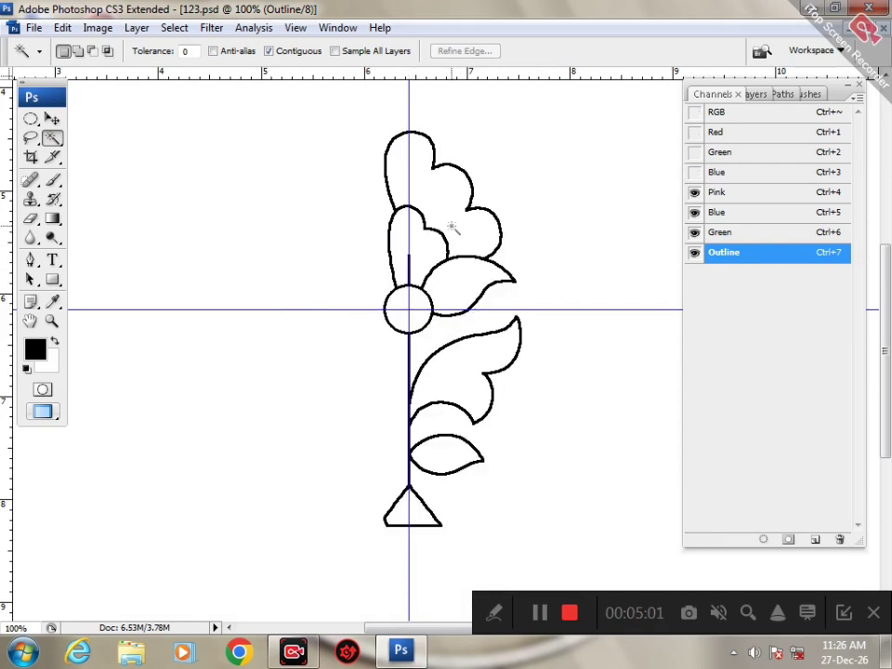
key("grave")
left_click(452, 231)
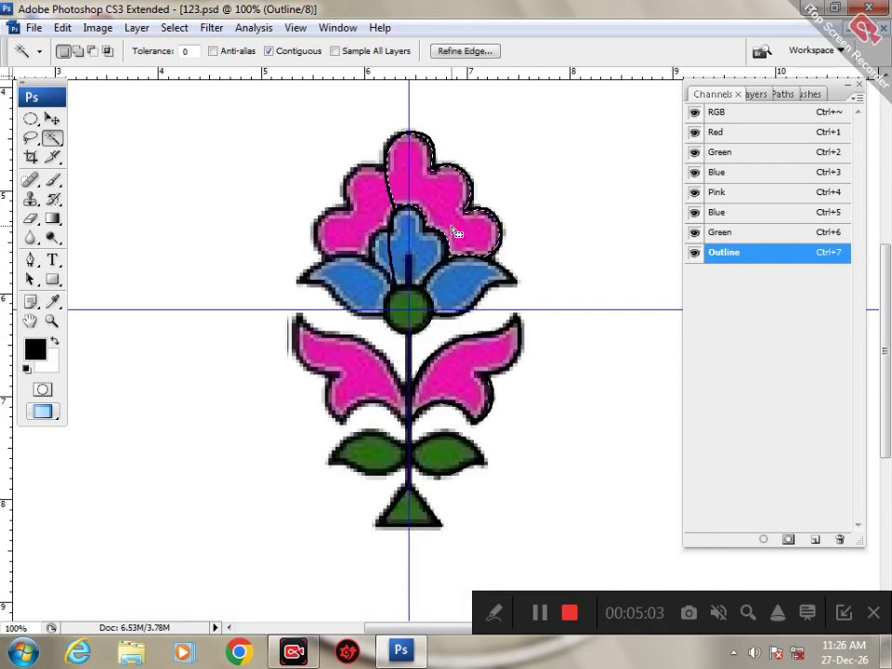
- Add the outlined pink leaf on the right of the stem to the Magic Wand selection and check it against the artwork
left_click(78, 52)
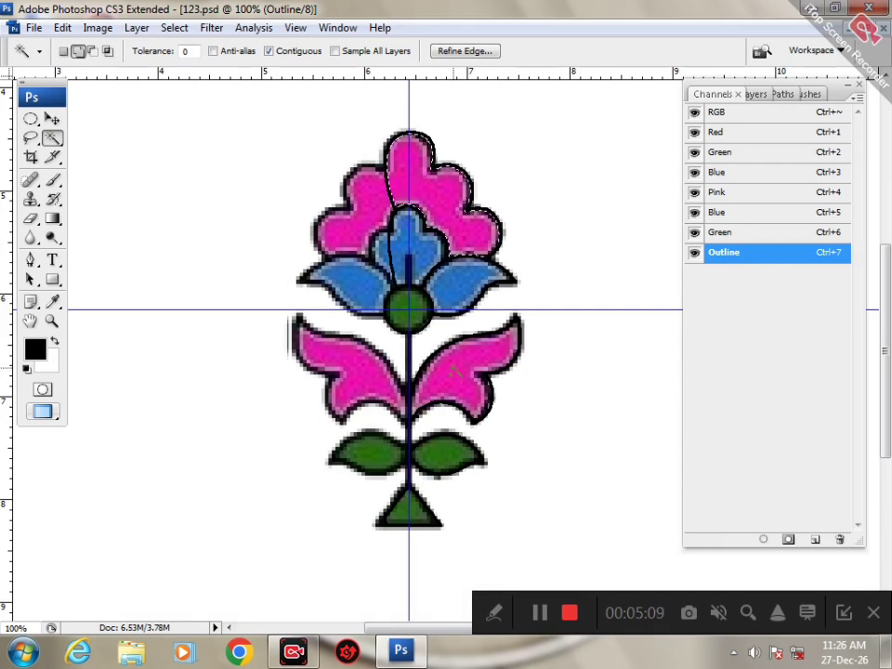
left_click(453, 370, "shift")
key("grave")
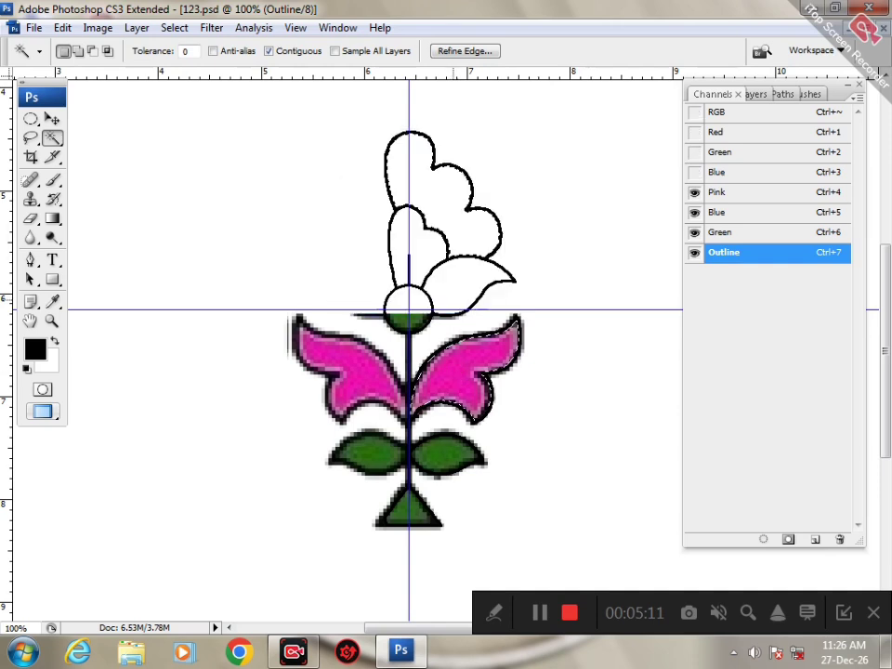
key("grave")
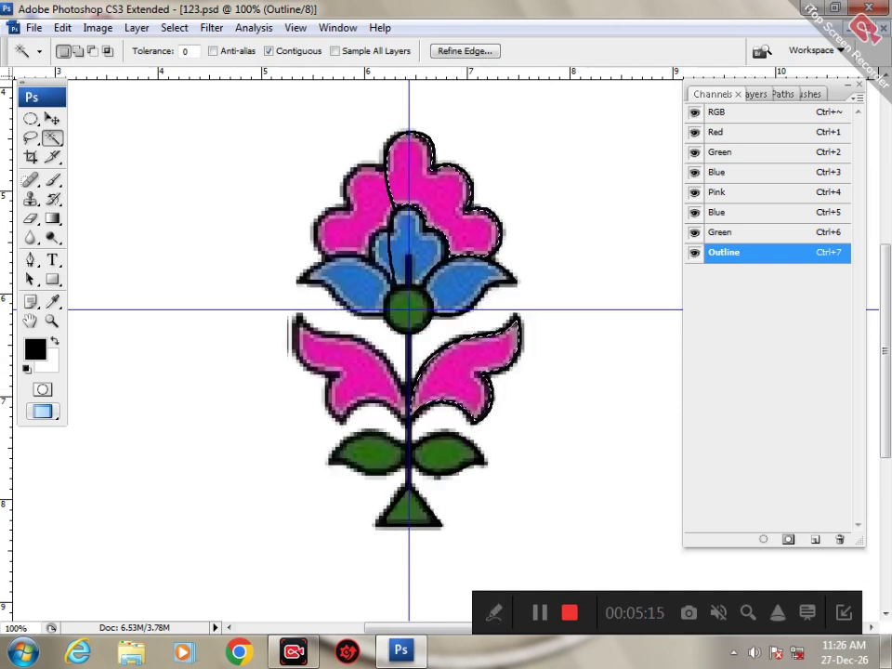
left_click(493, 612)
left_click(327, 613)
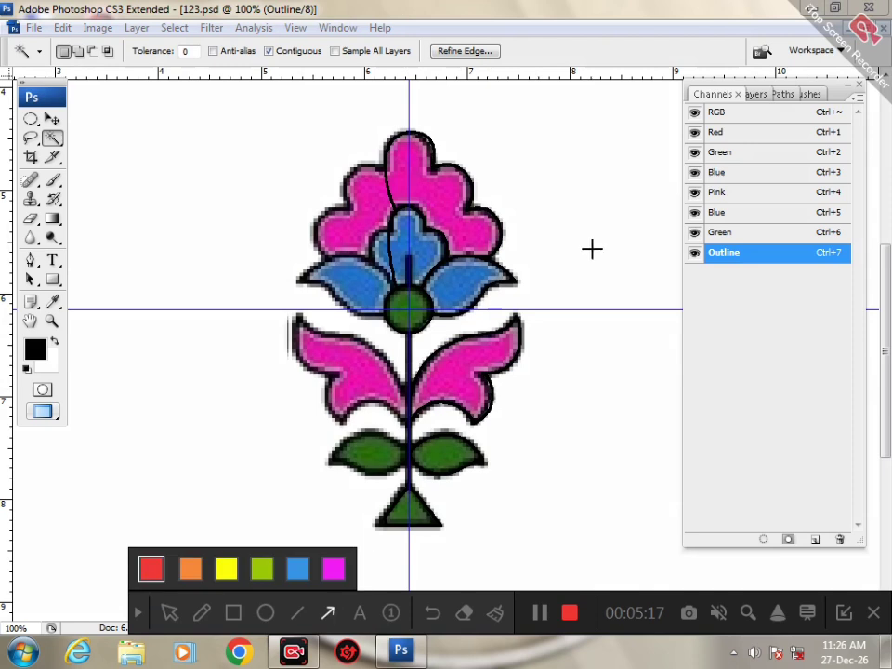
mouse_move(591, 249)
left_mouse_down()
mouse_move(726, 175)
mouse_move(686, 193)
left_mouse_up()
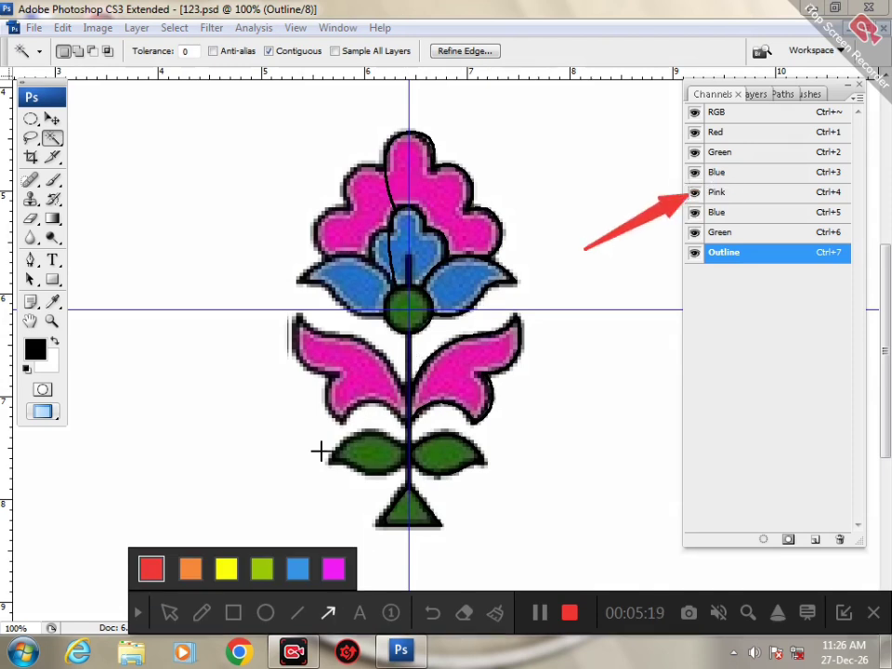
left_click(138, 618)
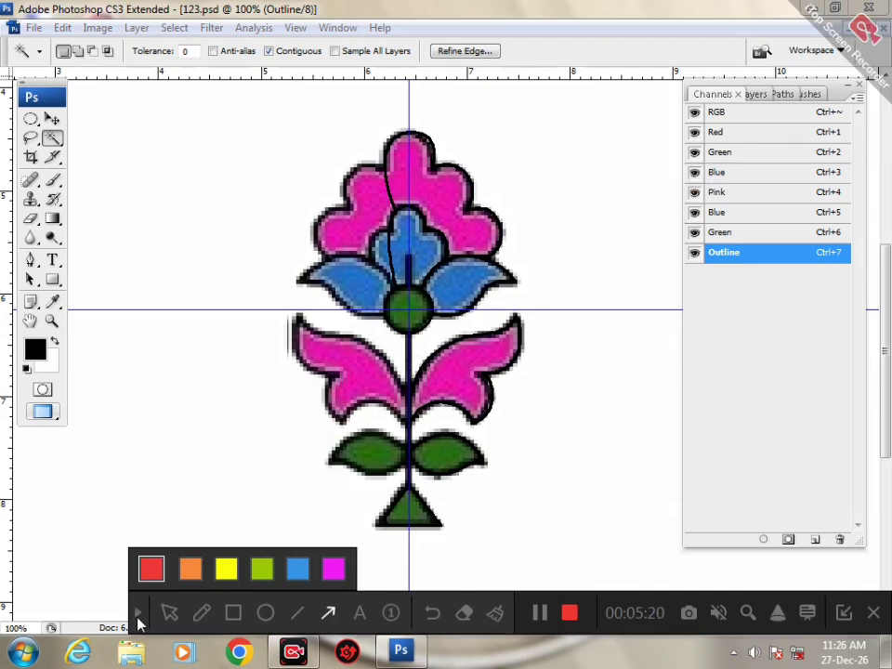
- Fill the selected flower and leaf areas on the Pink spot channel with black, deselect, and hide the RGB composite
left_click(721, 193)
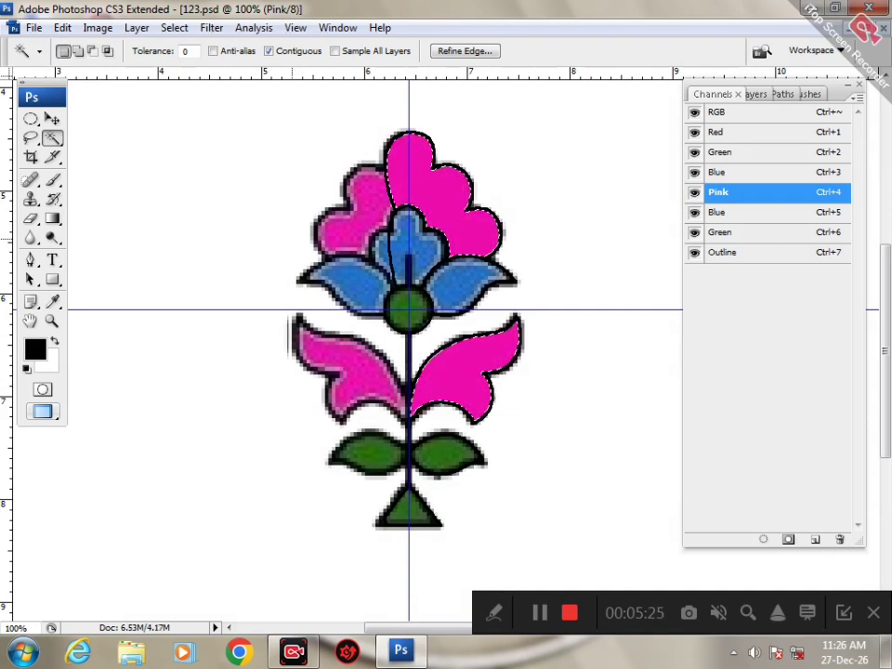
key("ctrl+d")
key("grave")
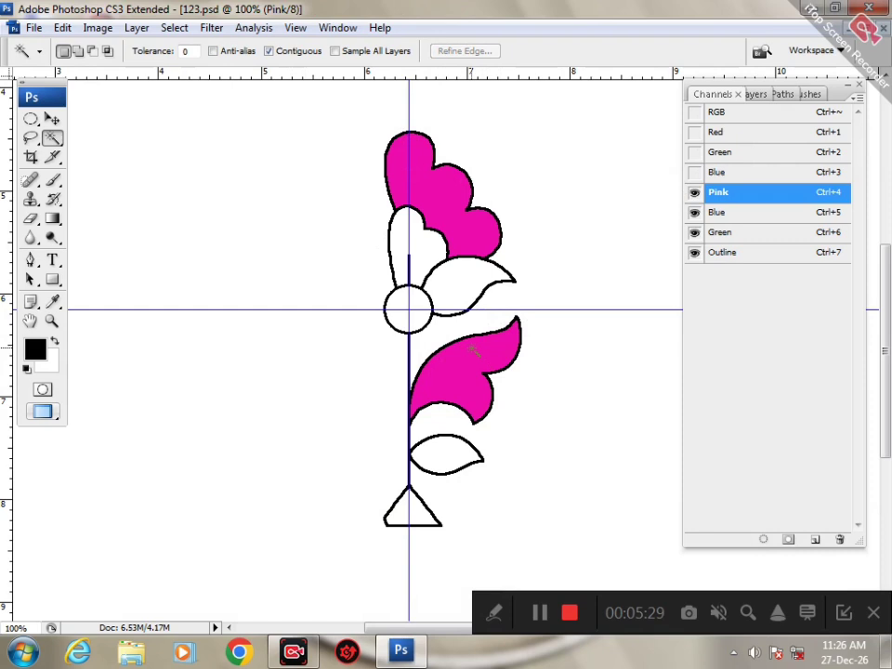
- Inspect the Pink channel's fill without the outline and on its own, and compare it with the Outline channel and RGB artwork
left_click(693, 252)
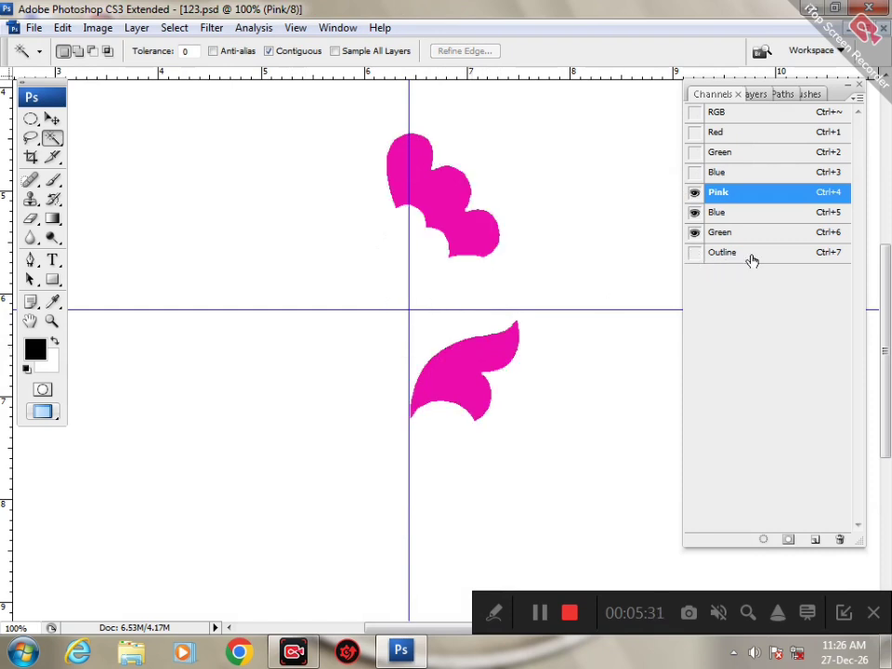
left_click(751, 254)
left_click(730, 195)
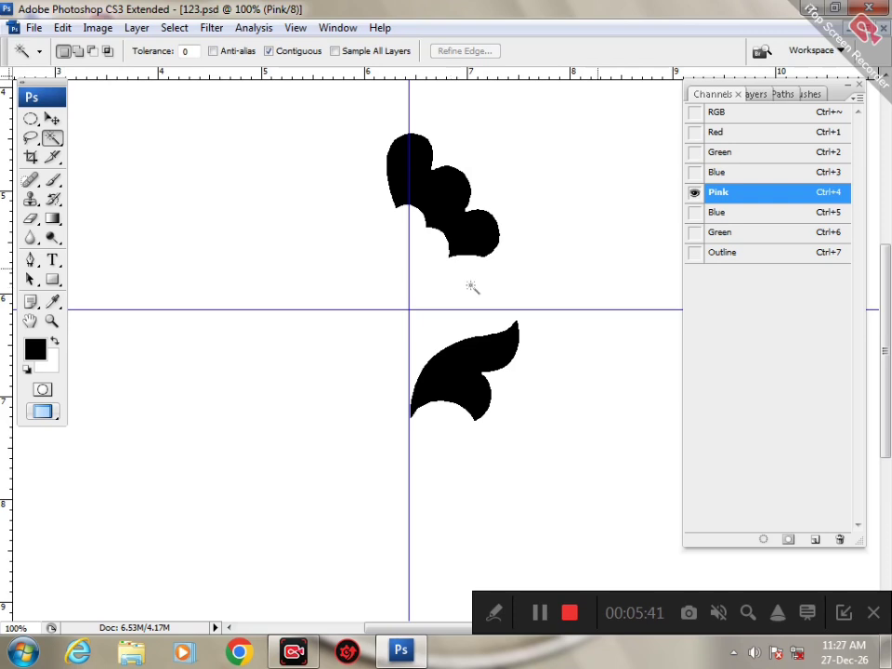
left_click(695, 253)
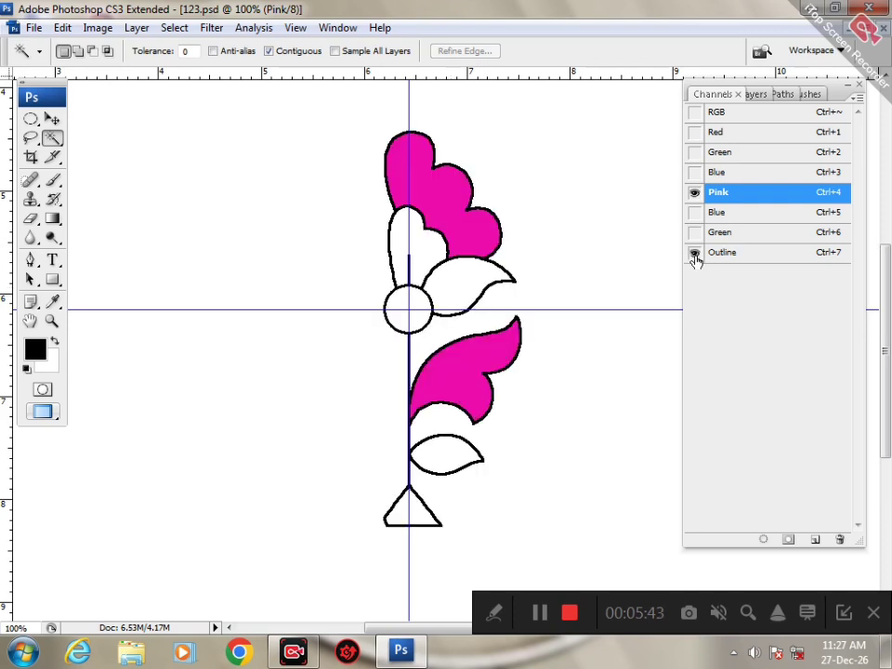
key("grave")
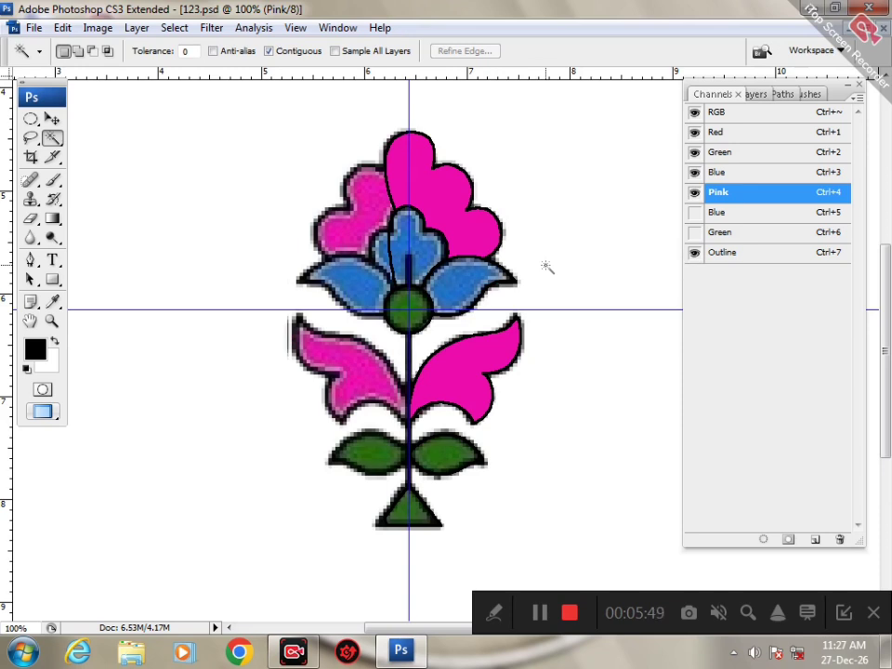
- Select the outlined blue petals on the Outline channel with the Magic Wand, fill them with black on the Blue spot channel, and deselect
left_click(734, 253)
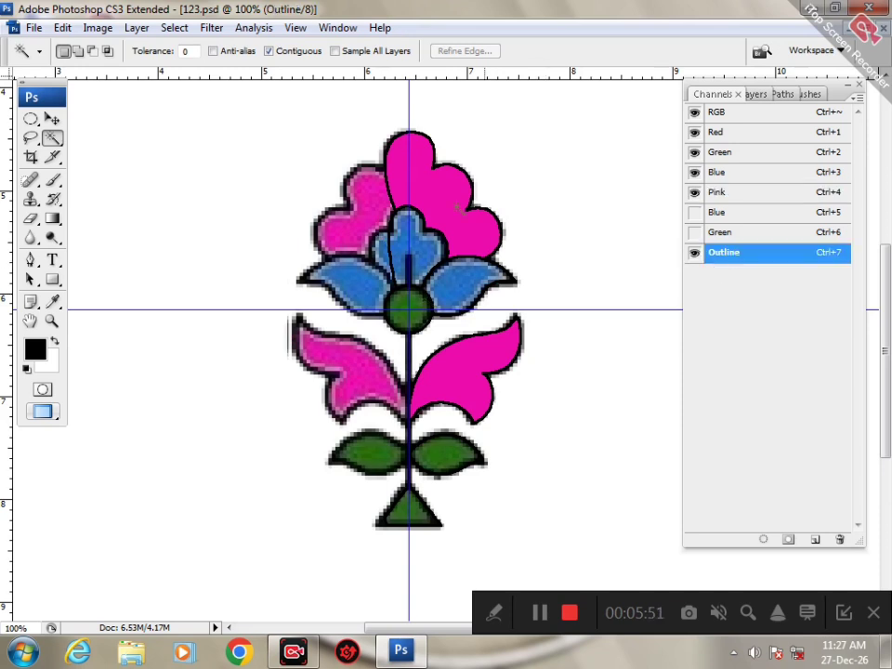
left_click(421, 253)
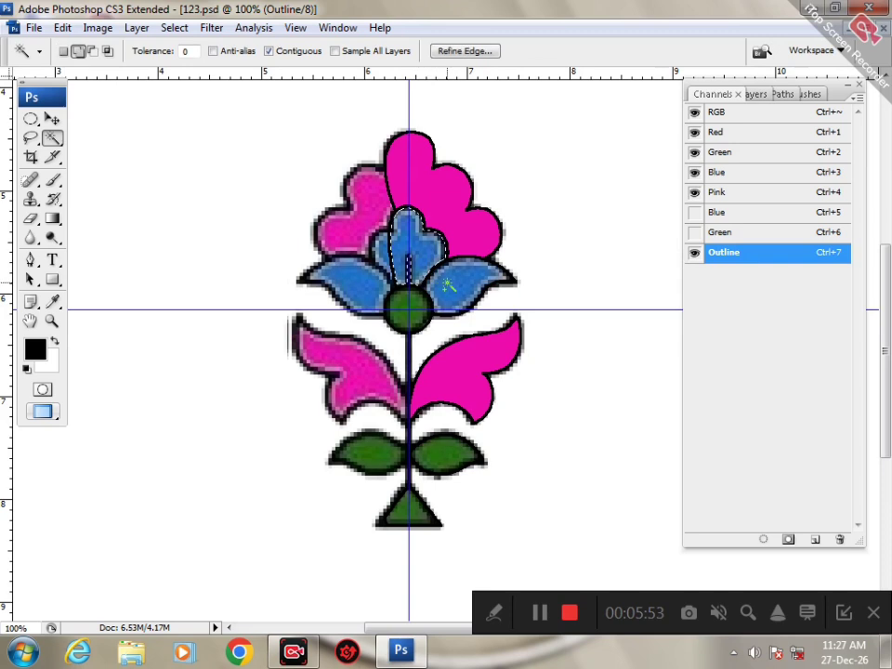
left_click(733, 214)
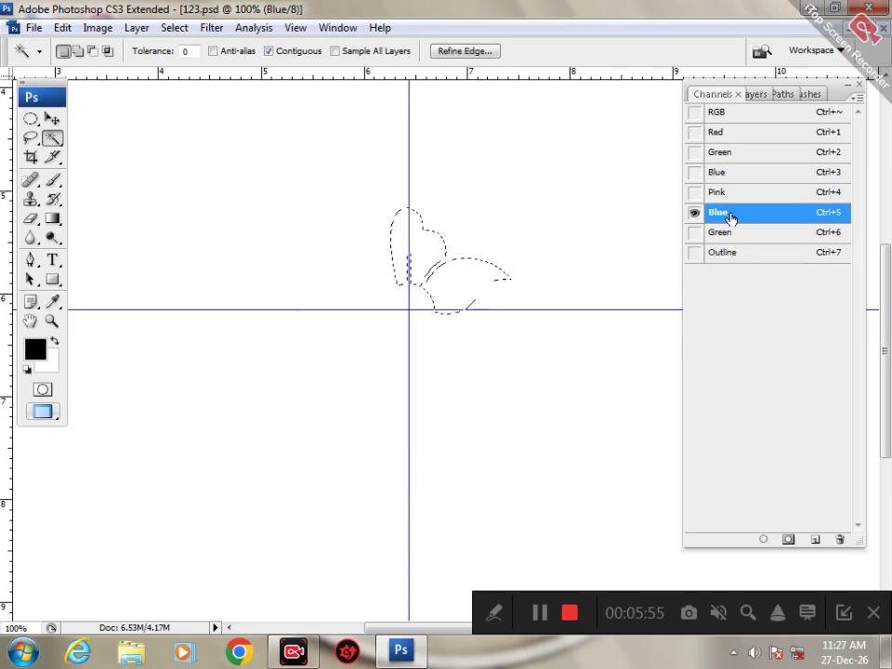
key("alt+BackSpace")
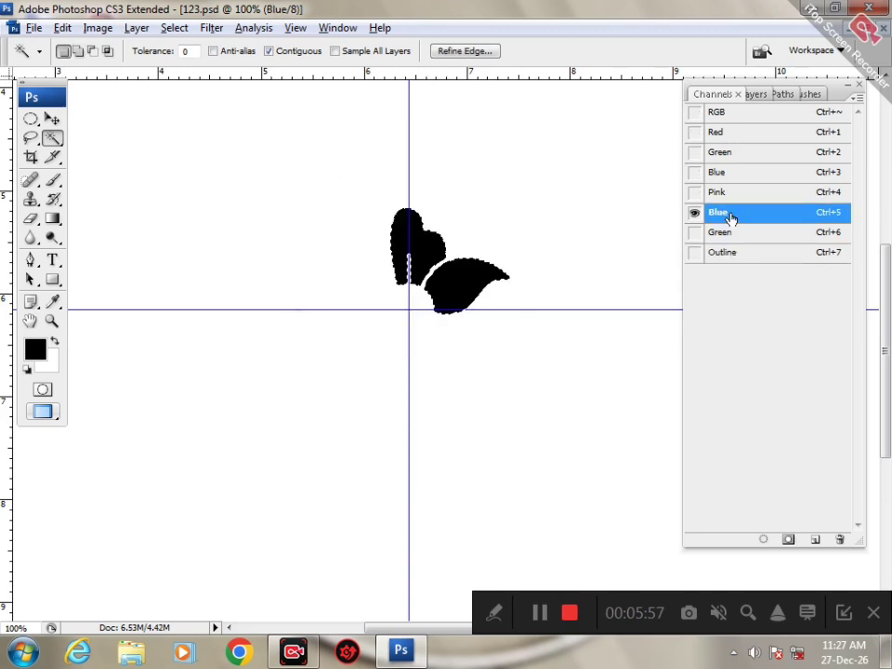
key("ctrl+d")
- Show all four spot channels, select the outlined circle, lower leaf and base triangle, and fill them with black on the Green spot channel
left_click_drag(693, 193, 693, 263)
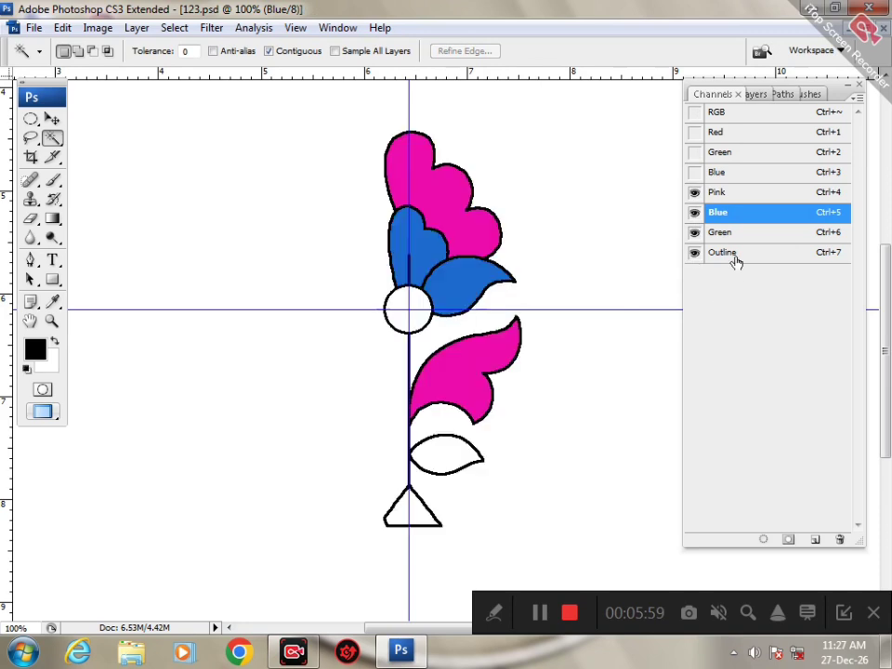
left_click(731, 253)
left_click(406, 310)
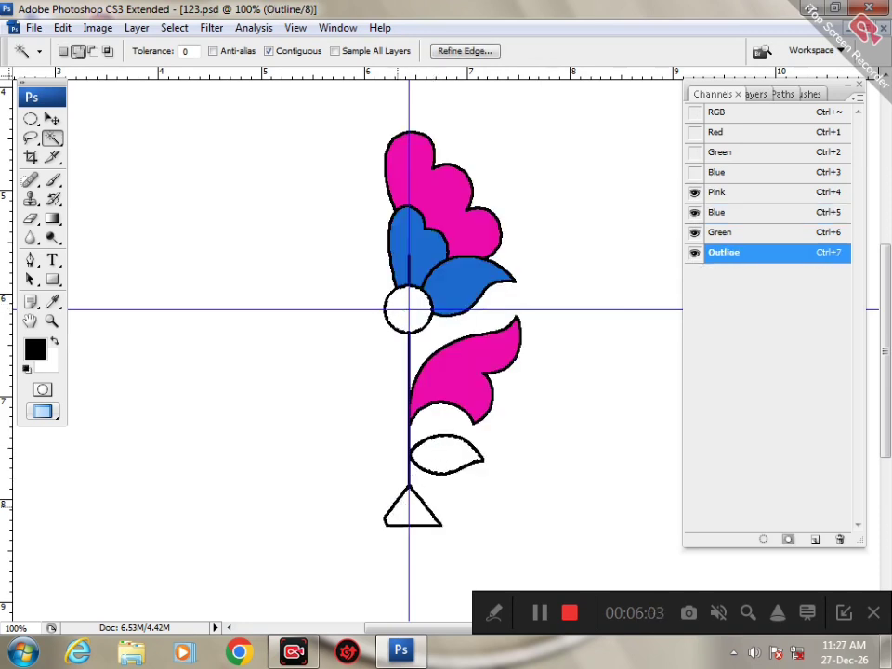
left_click(756, 237)
key("alt+BackSpace")
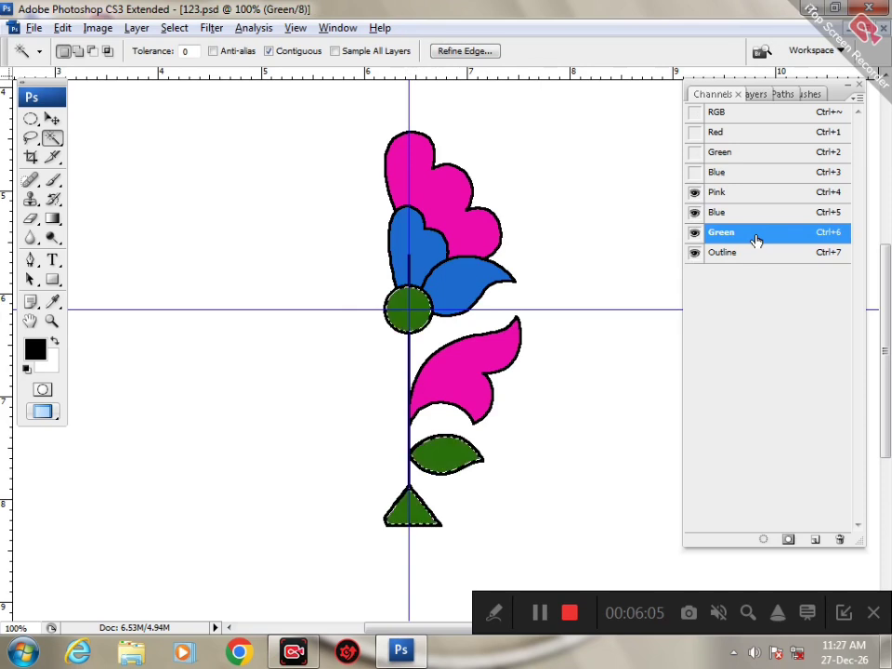
key("ctrl+d")
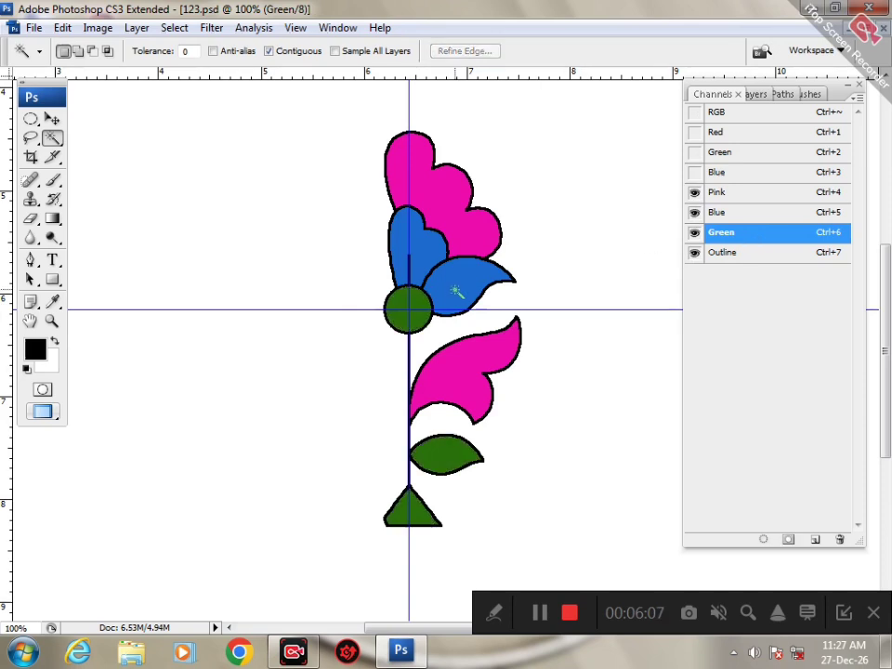
- Compare the filled separation with the RGB artwork and examine the stem, leaves and base triangle up close
key("grave")
key("grave")
left_click_drag(371, 141, 430, 303)
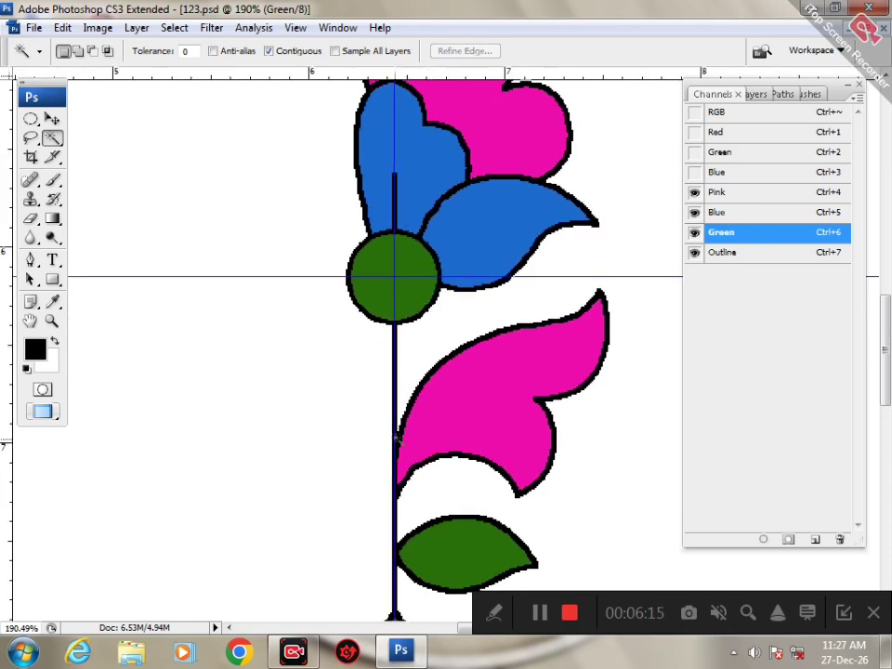
scroll(444, 284, "down", 2)
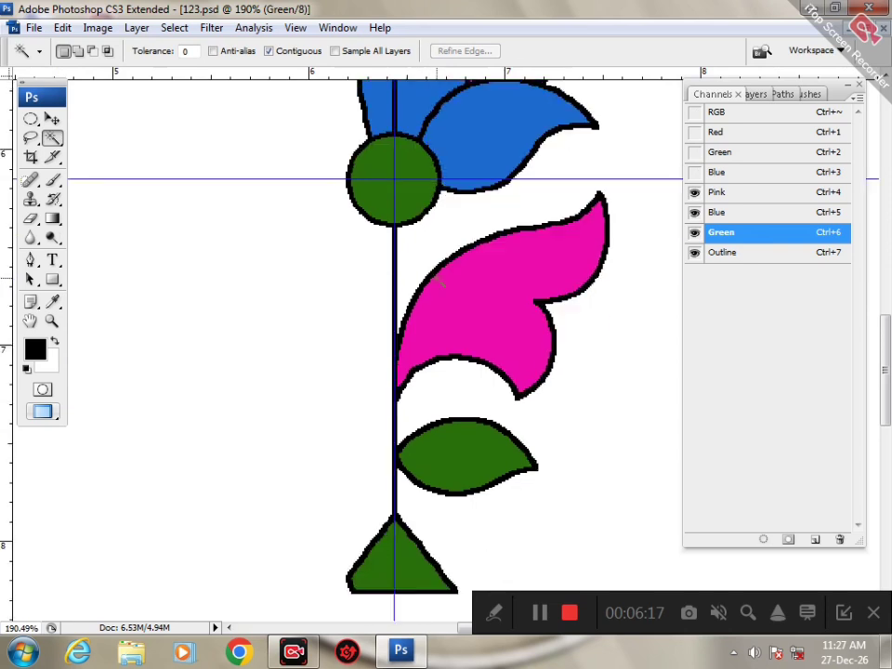
left_click_drag(348, 433, 394, 312)
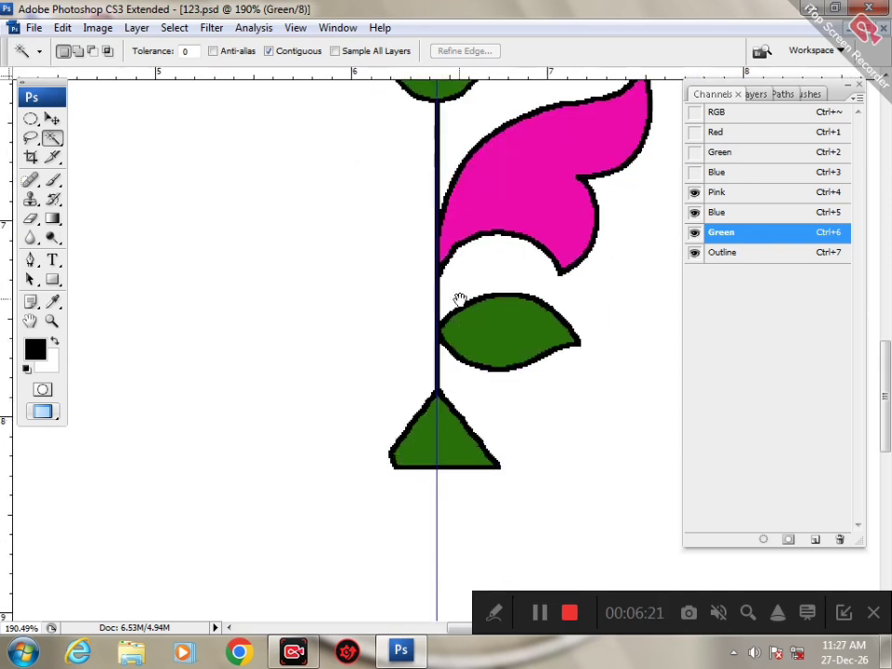
left_click_drag(460, 301, 457, 370)
left_click(457, 370, "alt")
left_click(457, 370, "alt")
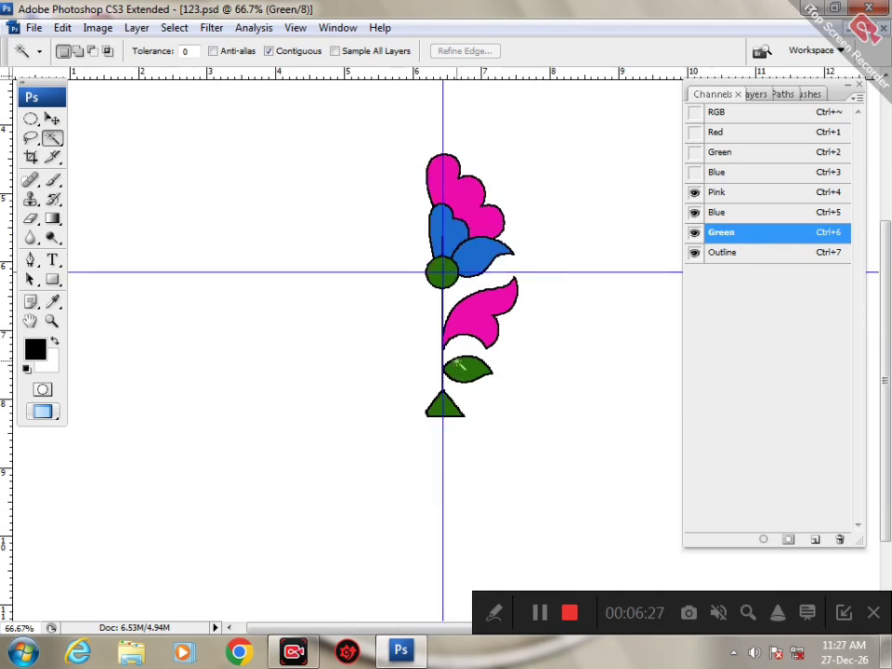
left_click(493, 613)
left_click(328, 612)
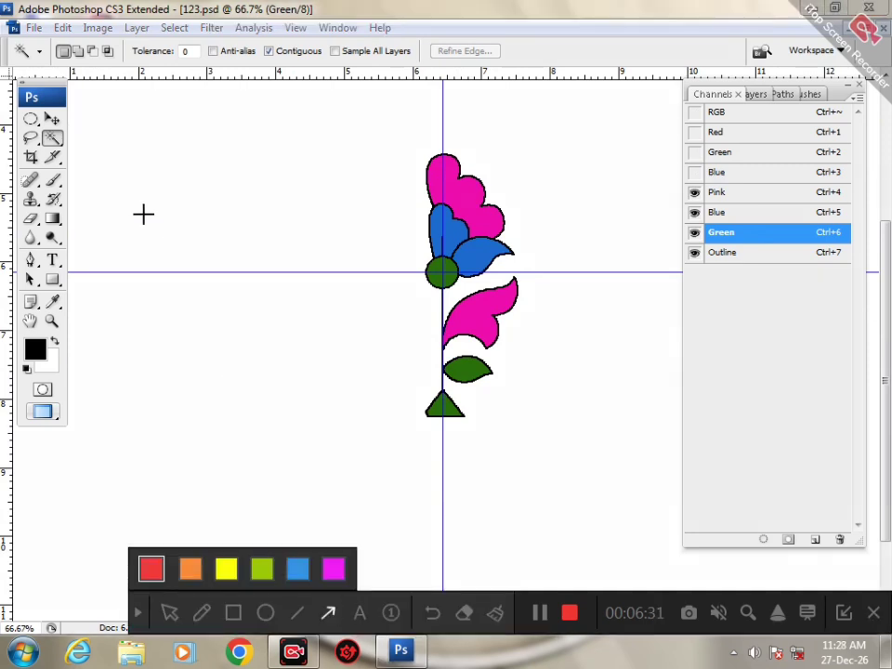
left_click_drag(156, 247, 32, 120)
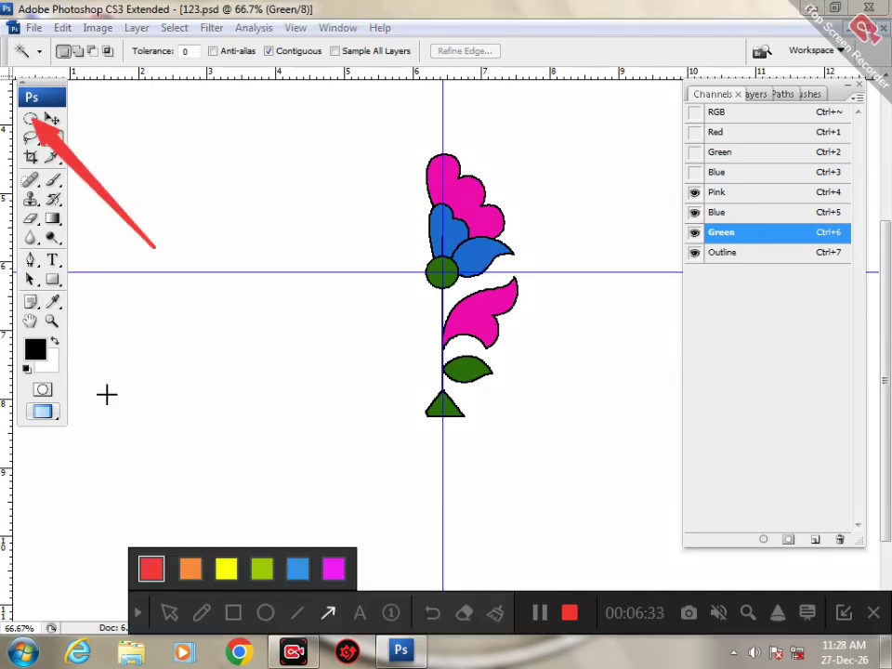
left_click(136, 612)
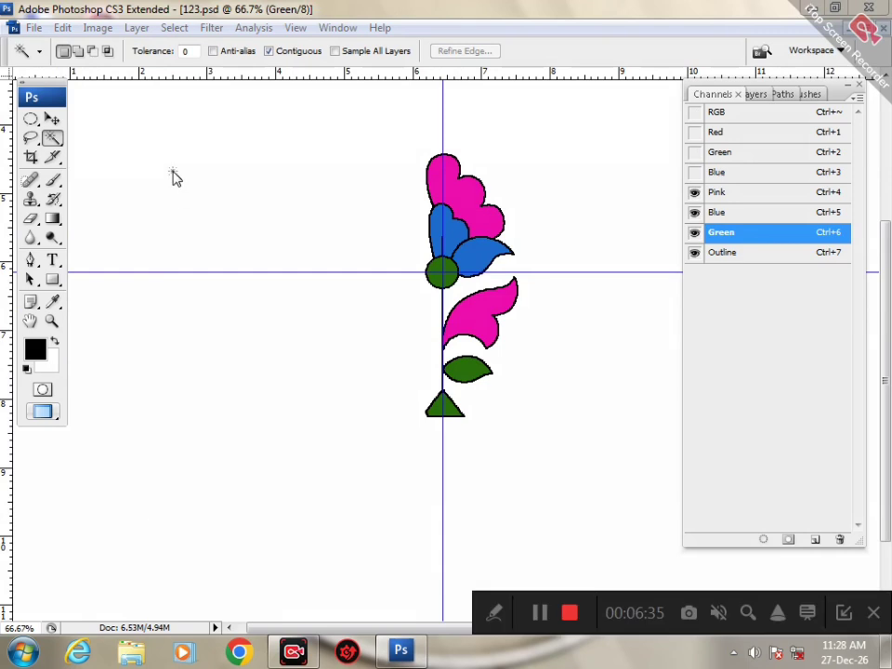
- Select the right half of the motif with the Rectangular Marquee tool, starting at the vertical guide and enclosing everything from flower to base
left_click(32, 119)
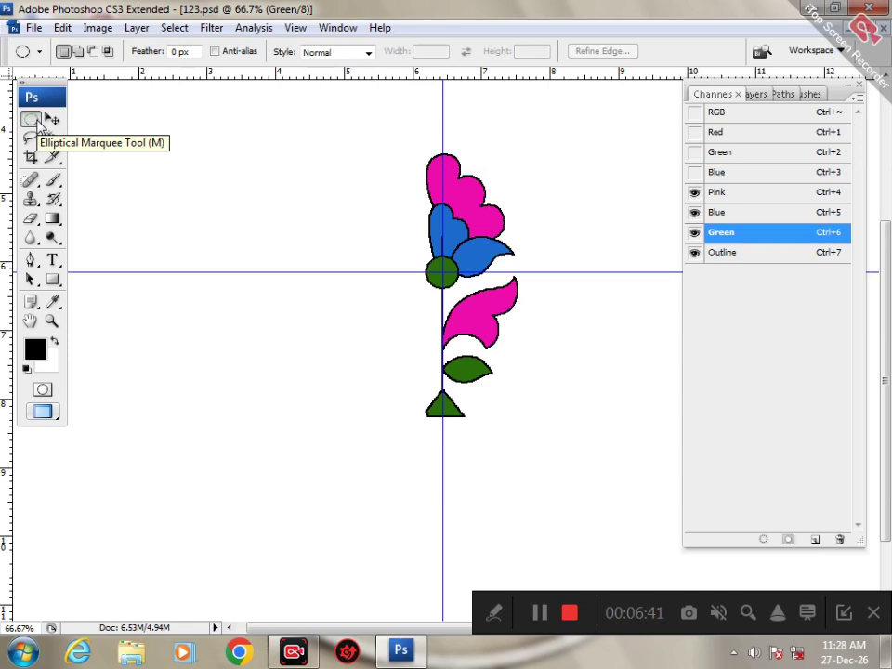
right_click(34, 121)
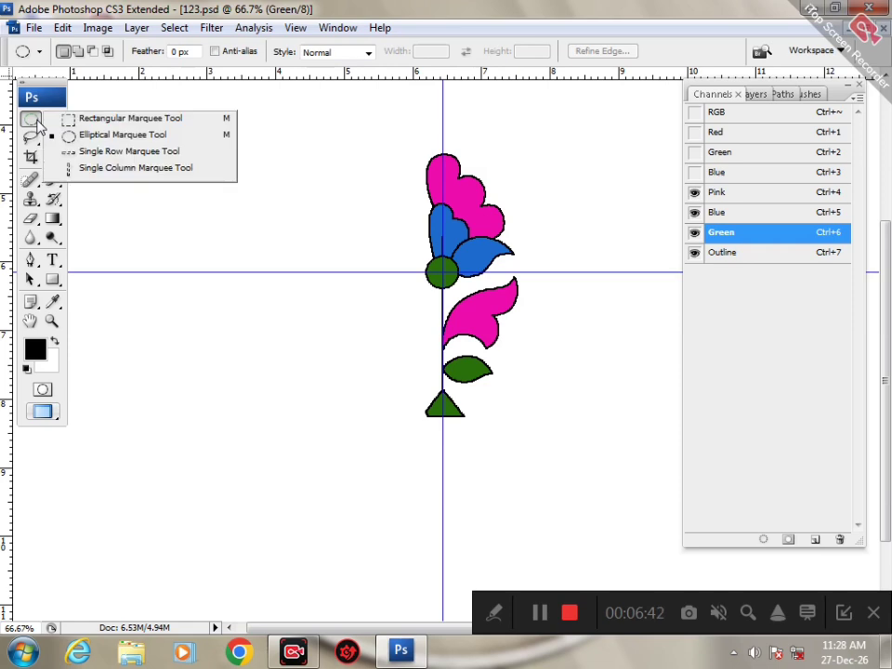
left_click(86, 123)
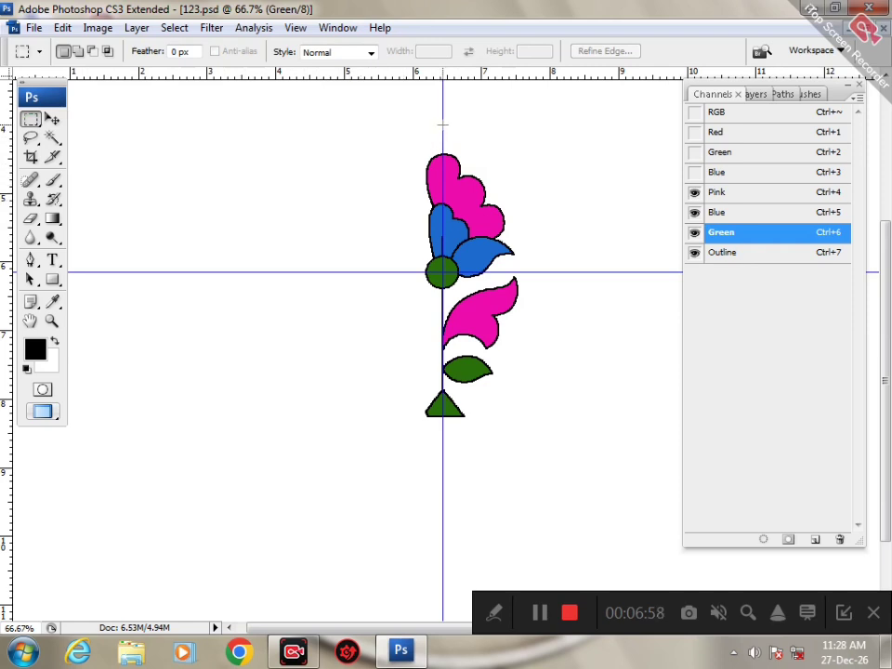
left_click_drag(442, 124, 561, 451)
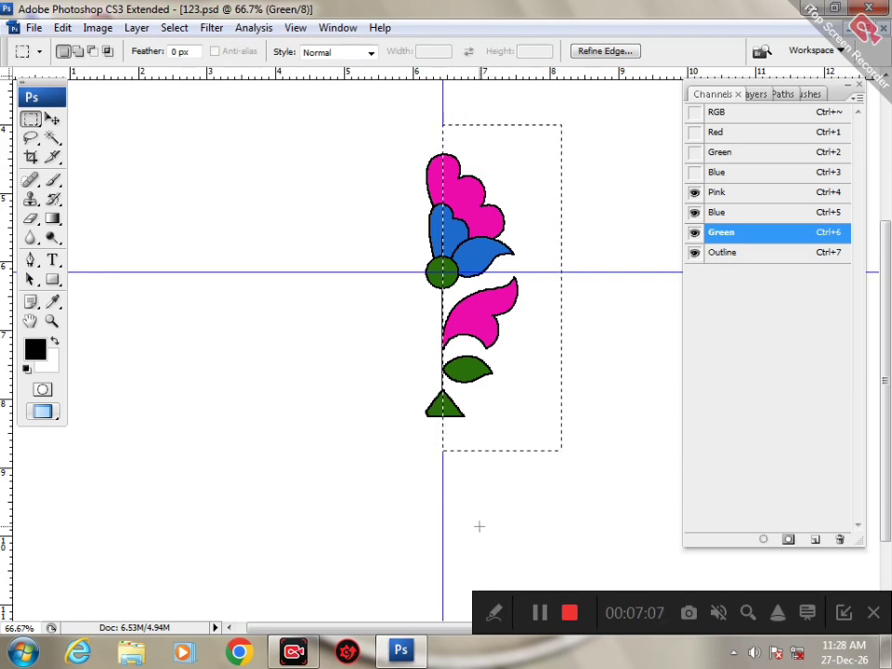
left_click(493, 612)
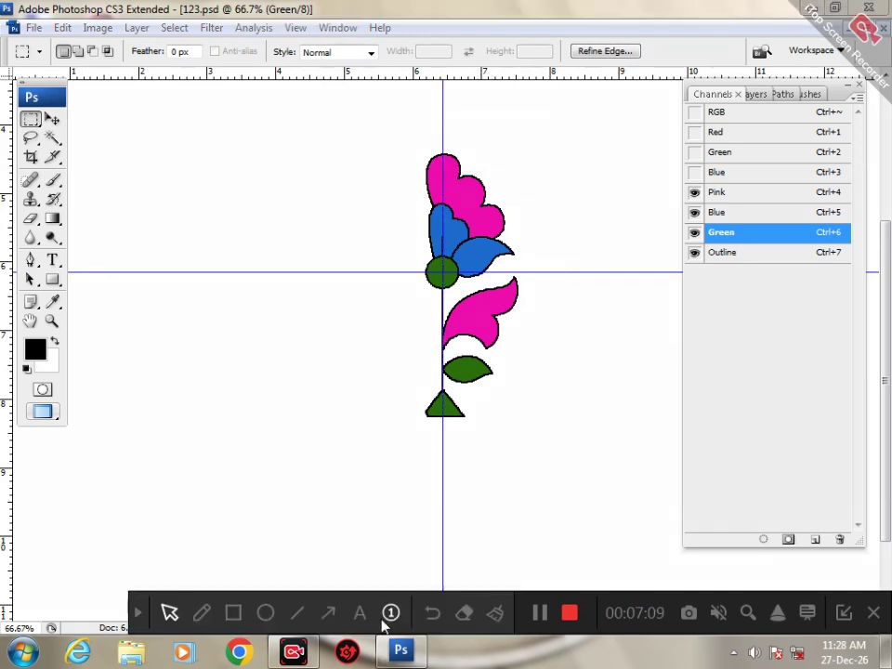
left_click(328, 613)
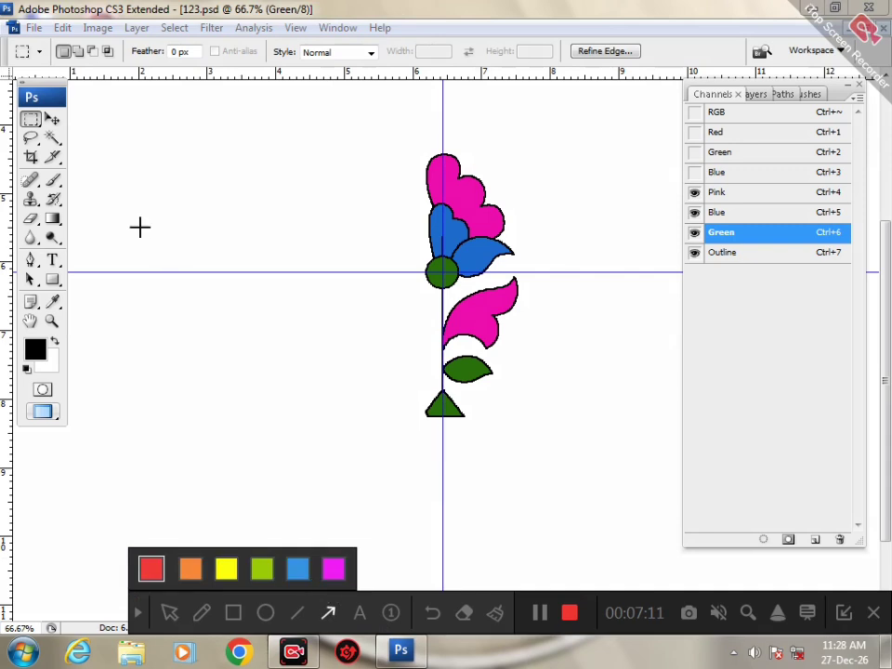
left_click_drag(141, 232, 64, 31)
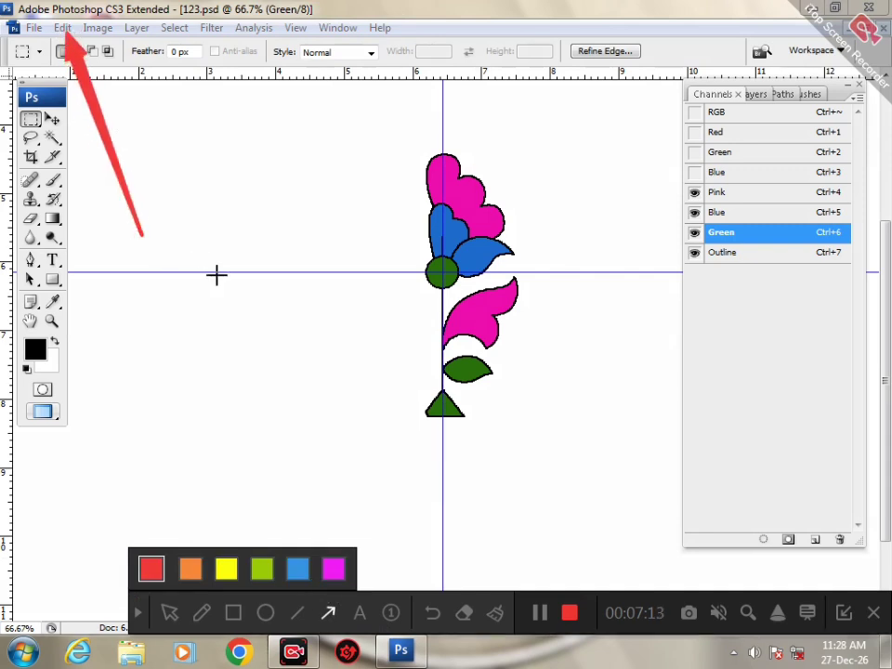
left_click(143, 615)
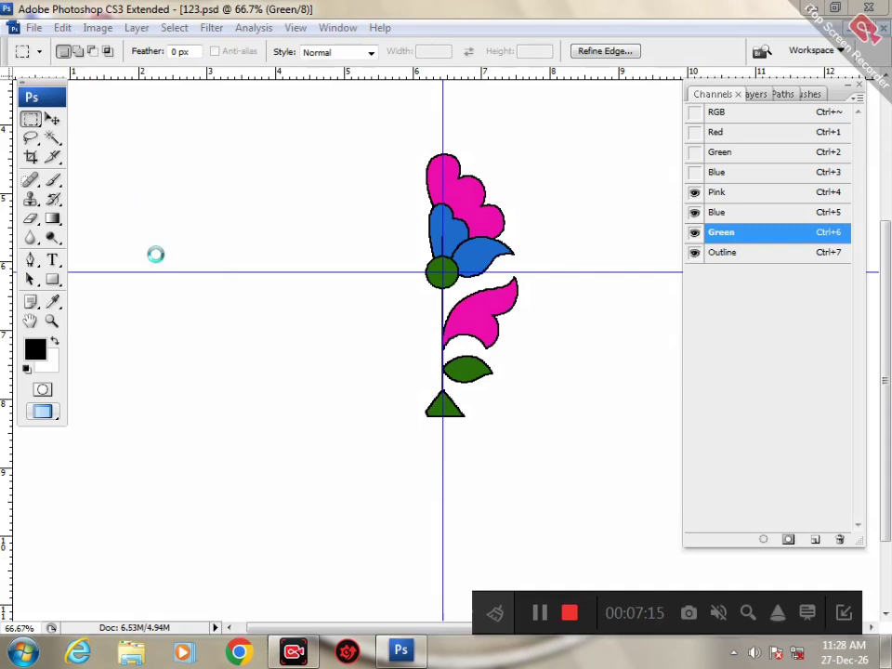
- Copy the selected right half of the motif from the Green spot channel
left_click(62, 28)
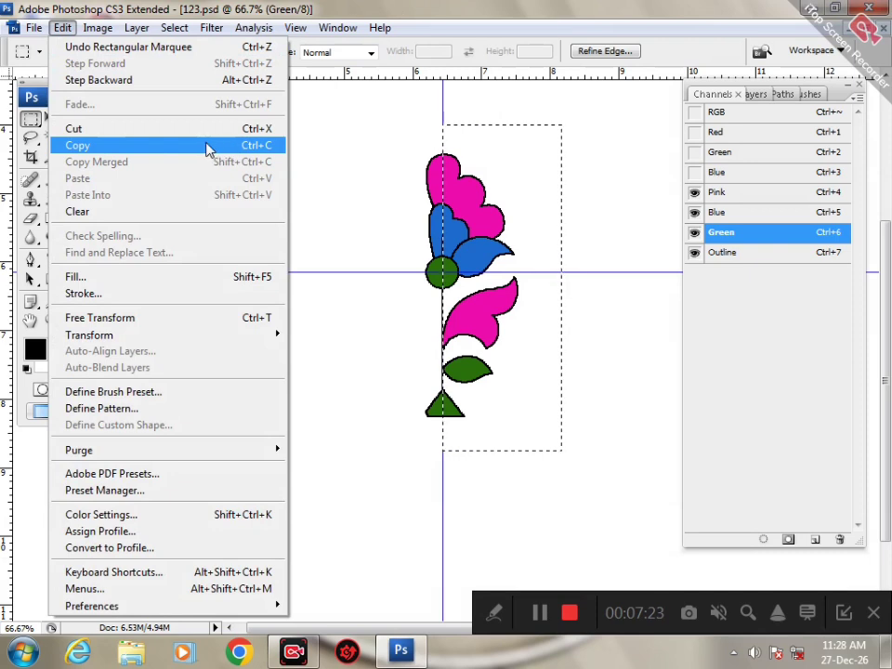
left_click(243, 146)
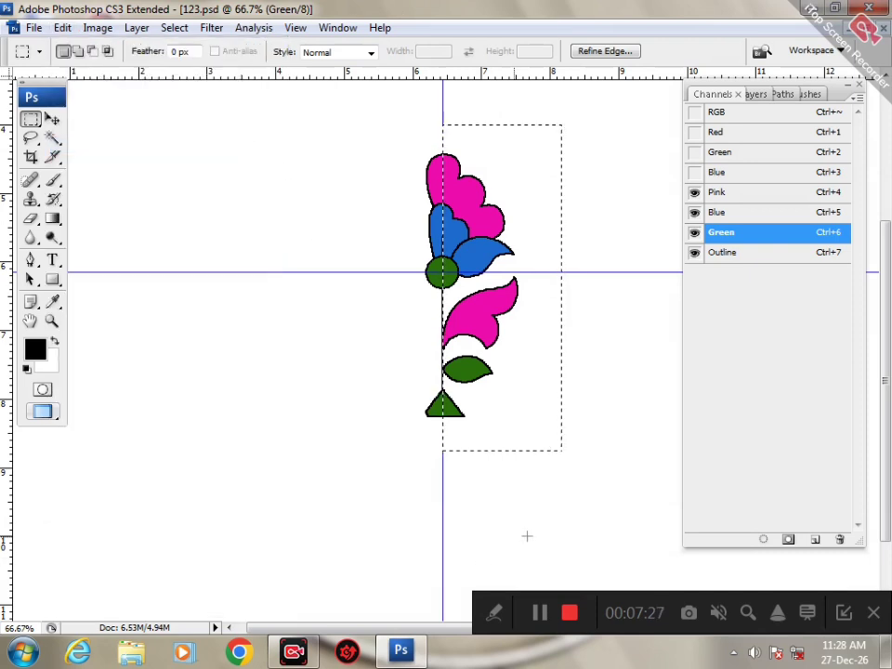
left_click(496, 611)
left_click(329, 610)
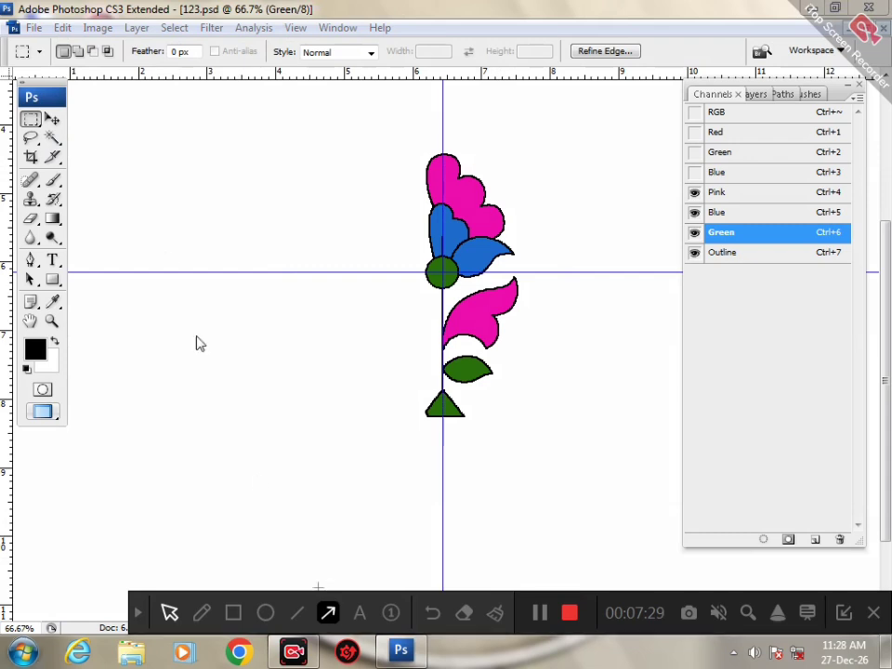
- Activate the Move tool and select the Outline, Green, Blue and Pink spot channels together
left_click_drag(187, 239, 59, 121)
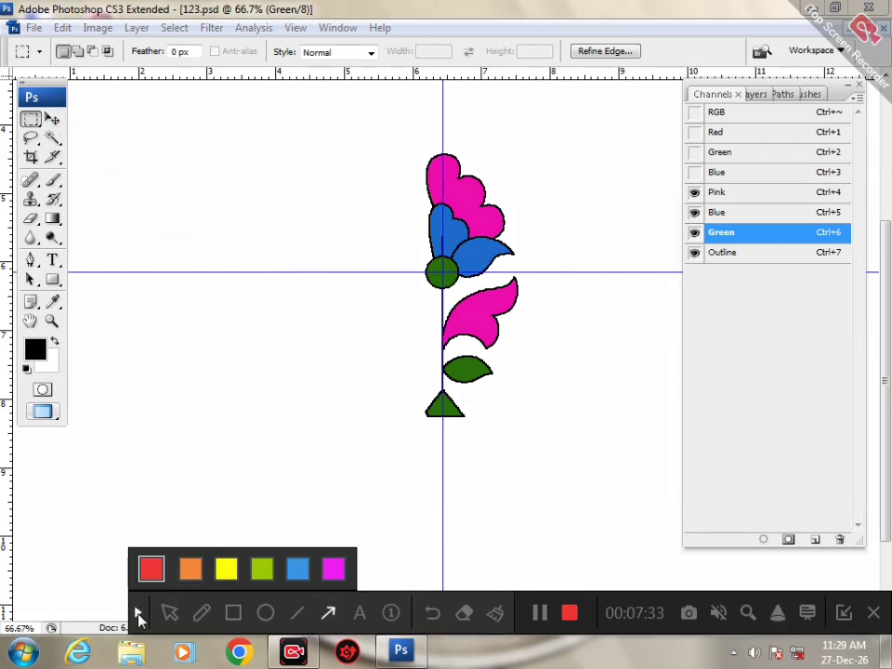
left_click(138, 612)
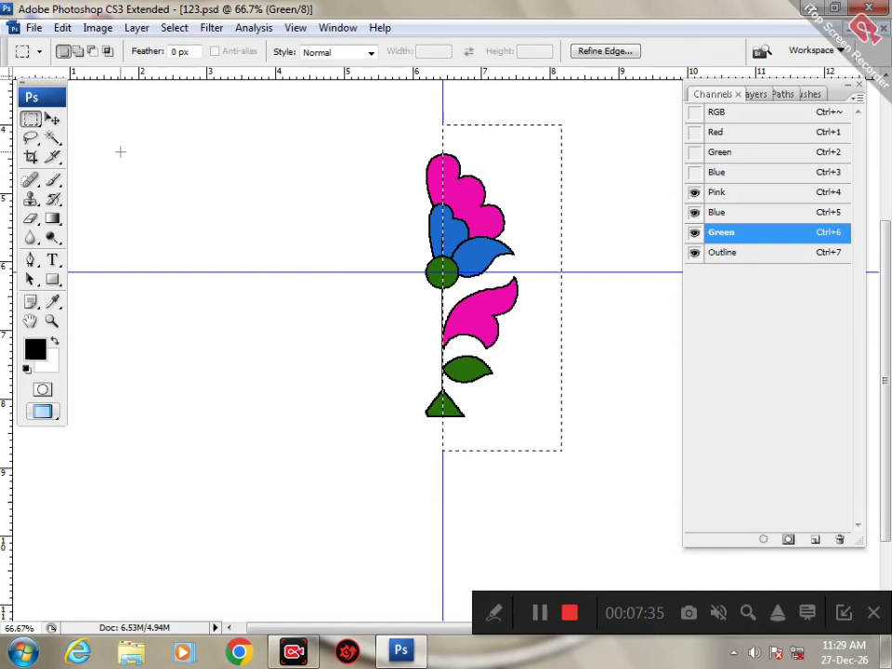
left_click(52, 119)
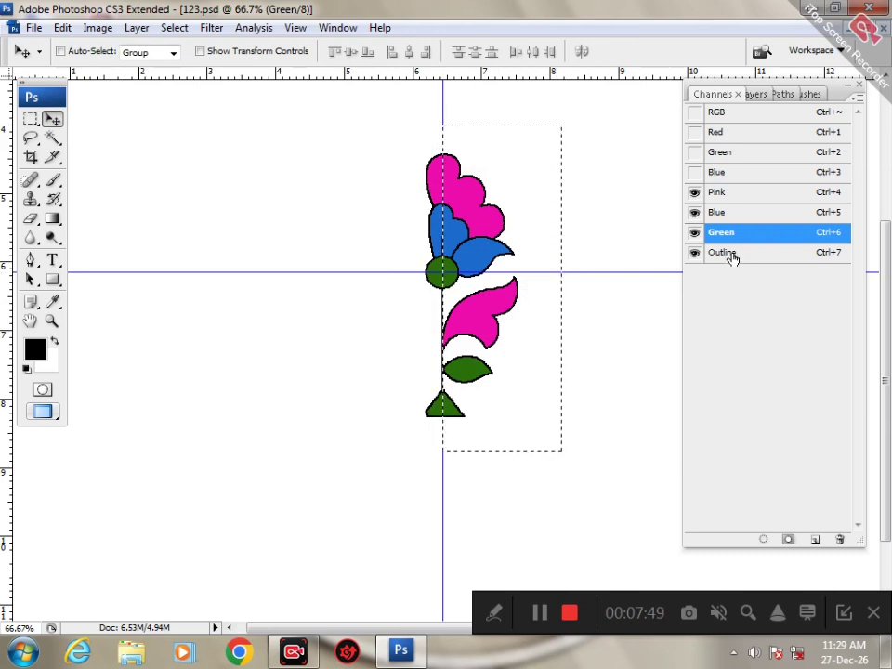
left_click(733, 259)
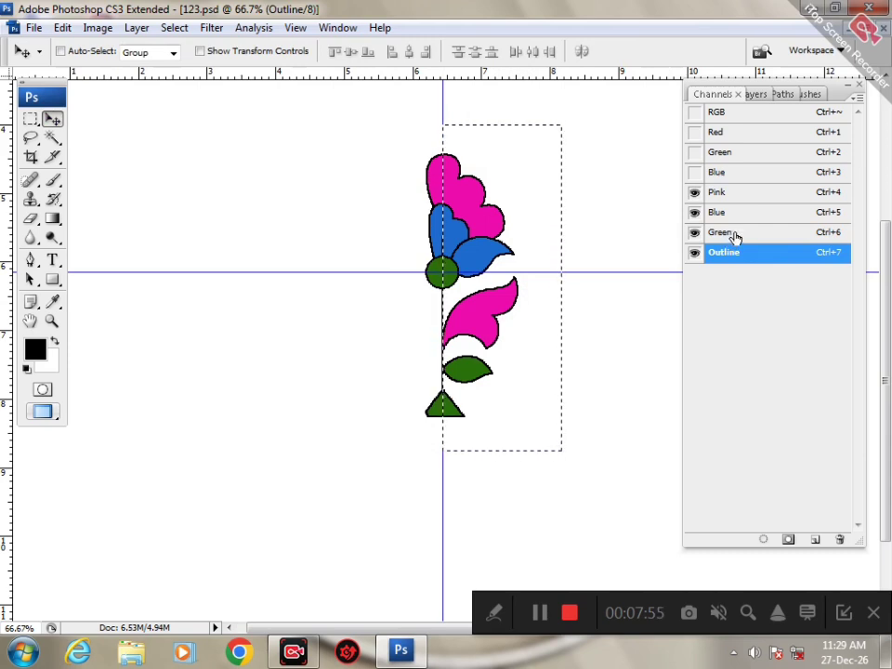
left_click(733, 234, "shift")
left_click(741, 213, "shift")
left_click(742, 193, "shift")
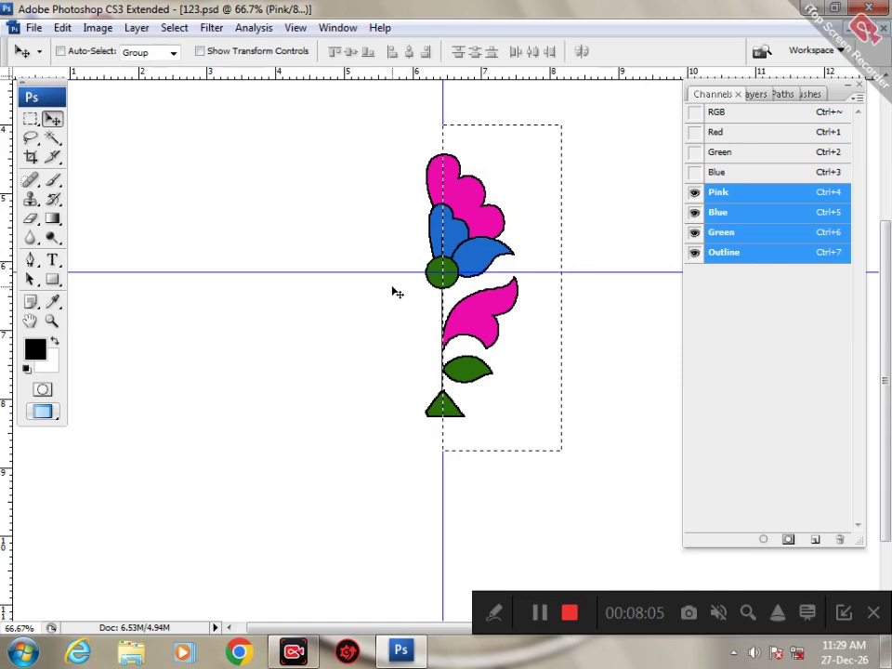
left_click_drag(491, 307, 471, 320)
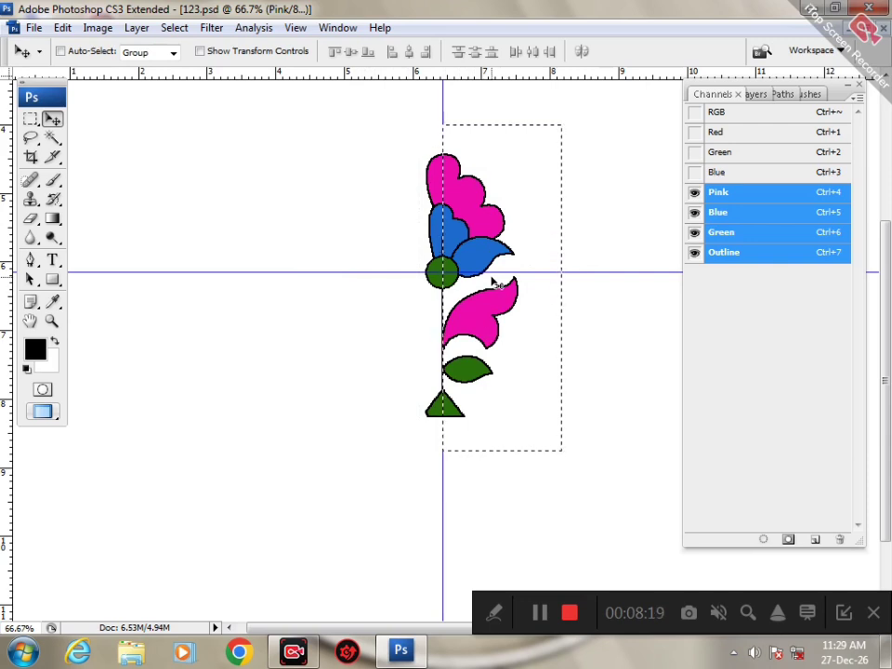
left_click(494, 612)
left_click(328, 615)
mouse_move(176, 247)
left_mouse_down()
mouse_move(110, 159)
mouse_move(69, 31)
left_mouse_up()
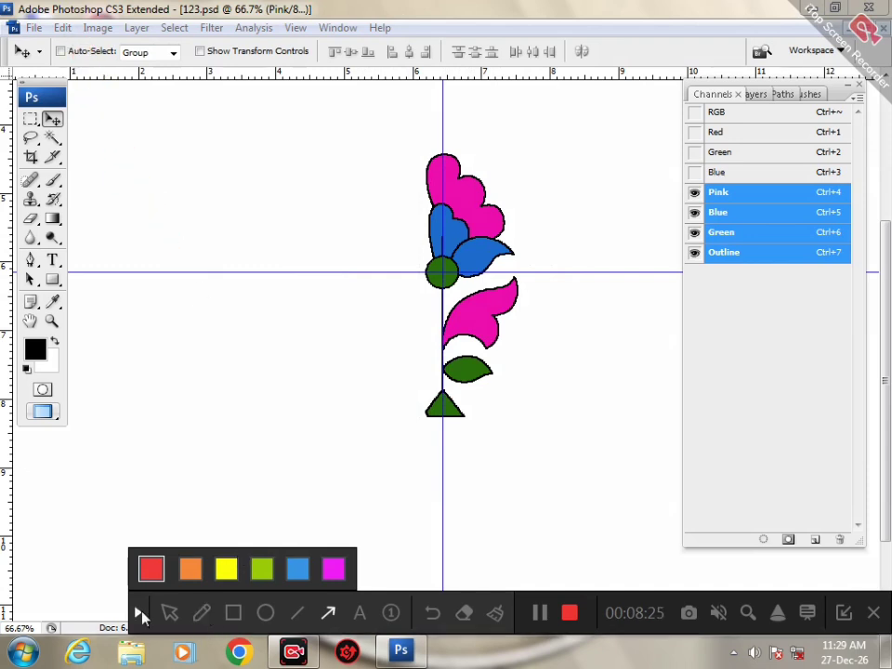
left_click(138, 613)
left_click(62, 27)
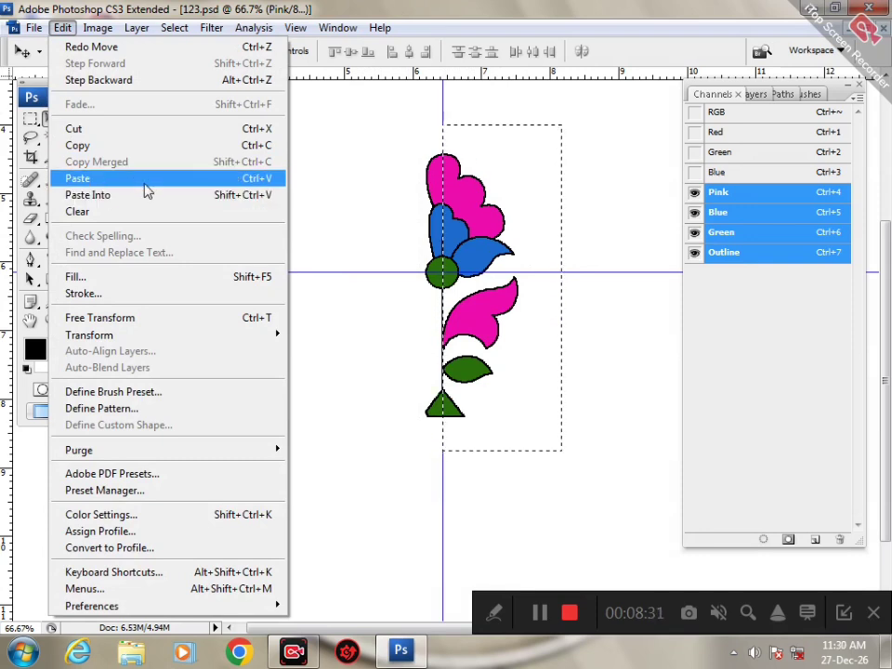
left_click(232, 182)
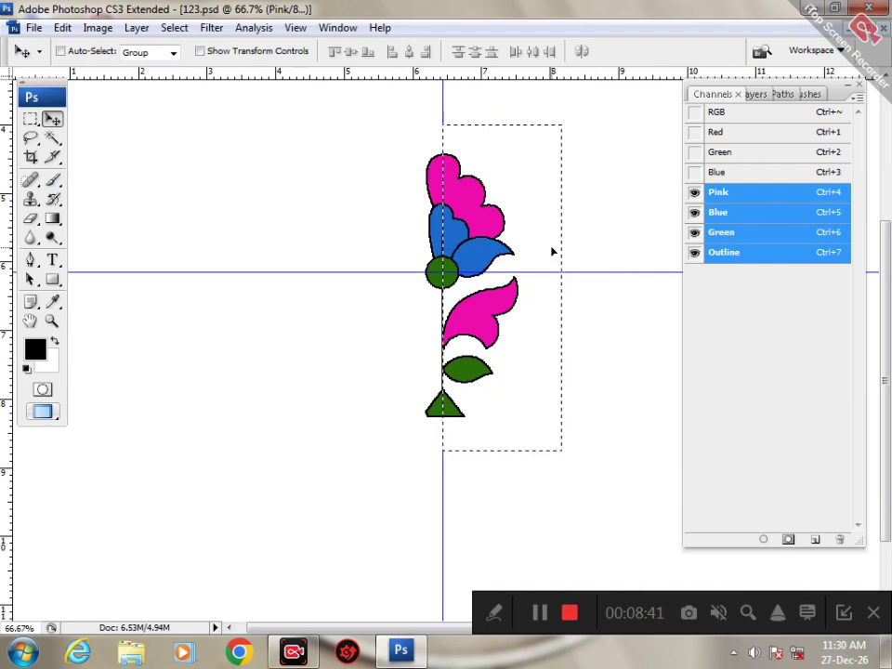
left_click_drag(516, 234, 394, 224)
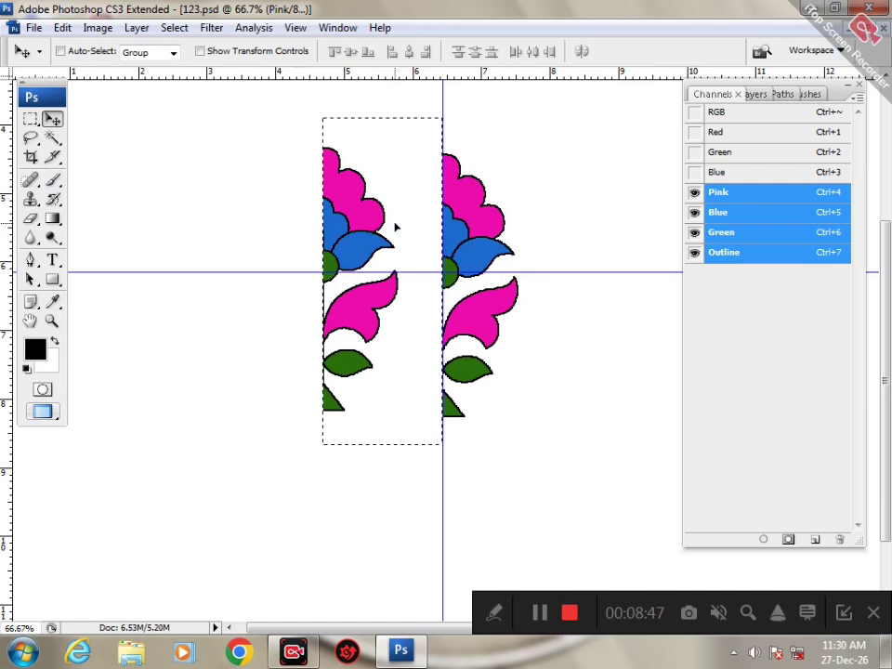
key("ctrl+z")
- Duplicate the selected right half straight across to the other side of the vertical guide and flip the copy horizontally
left_click_drag(492, 251, 375, 252)
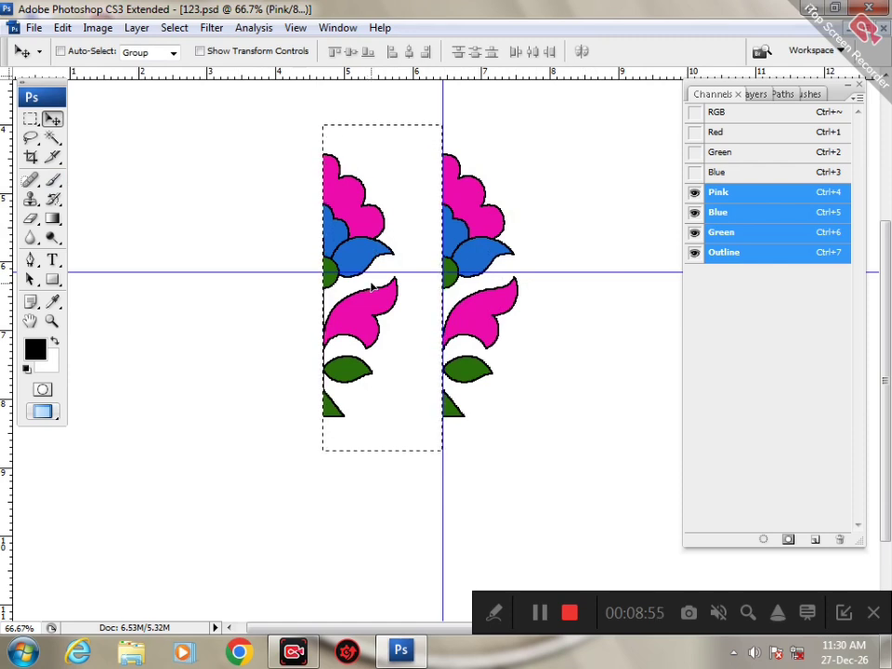
left_click(493, 615)
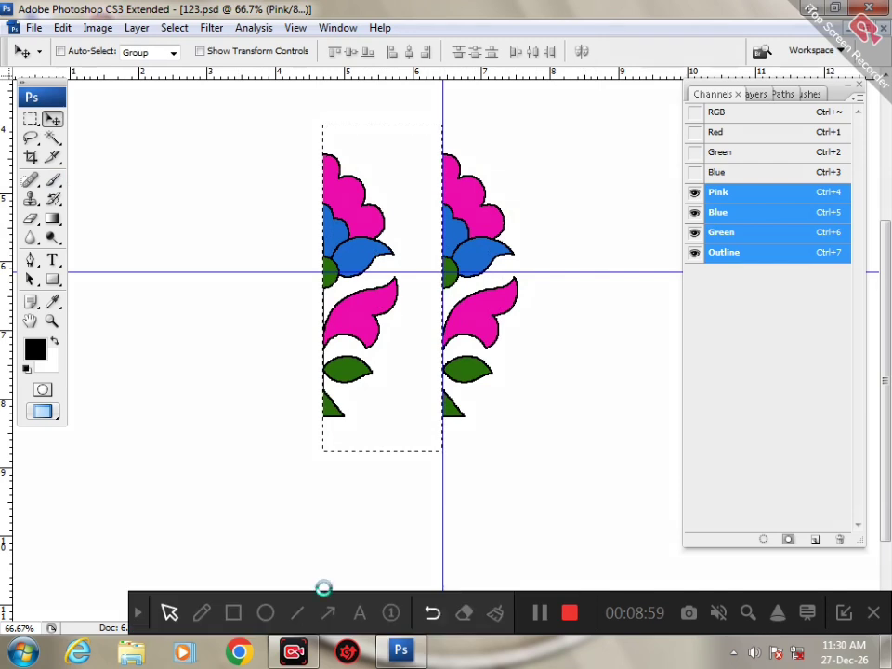
left_click(326, 611)
mouse_move(110, 165)
left_mouse_down()
mouse_move(76, 13)
mouse_move(67, 20)
left_mouse_up()
left_click(146, 610)
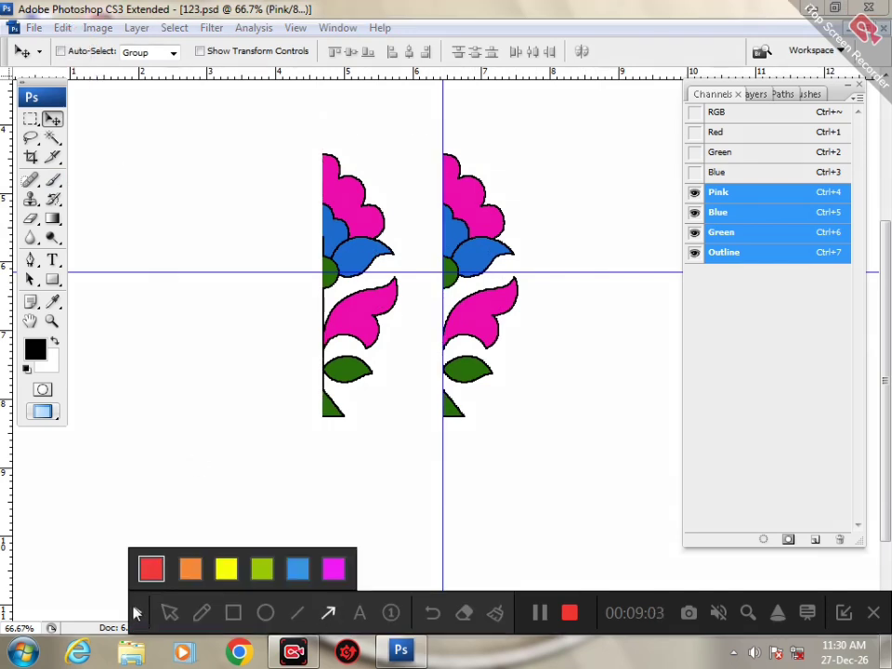
left_click(62, 27)
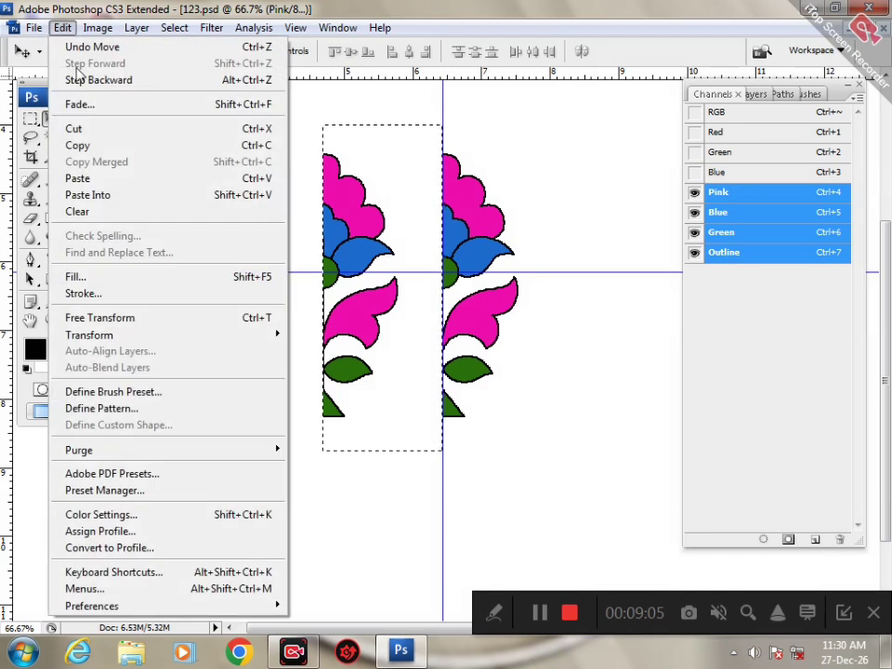
mouse_move(124, 336)
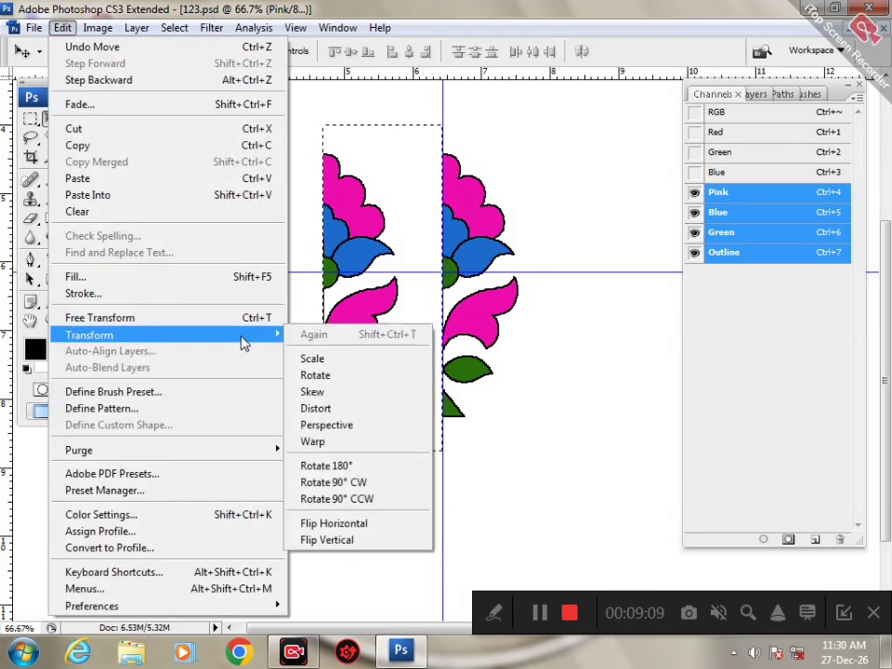
left_click(334, 522)
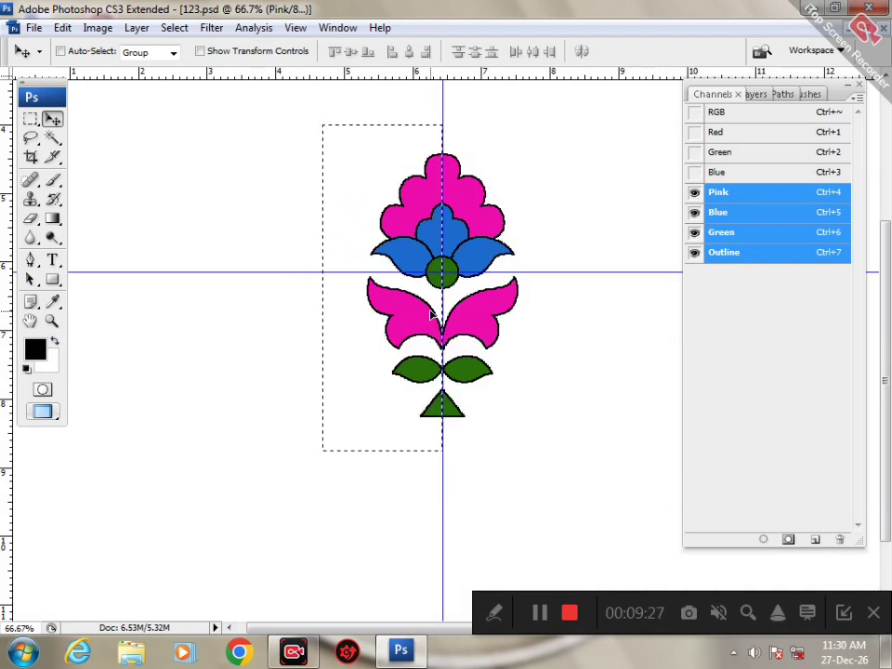
- Show the RGB channels along with the spot channels and examine the whole repeat with its partial corner motifs
key("ctrl+minus")
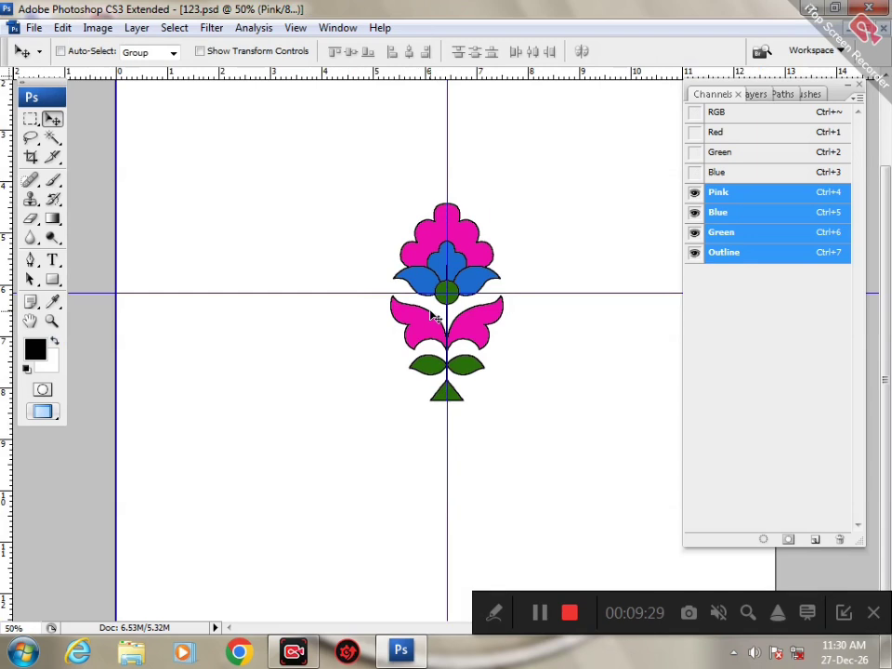
key("ctrl+grave")
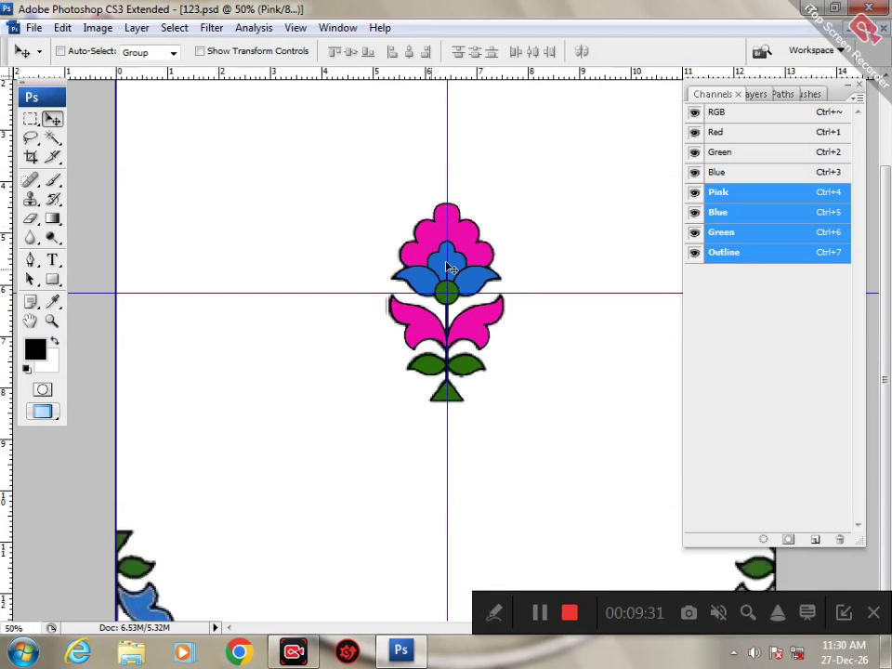
key("ctrl+minus")
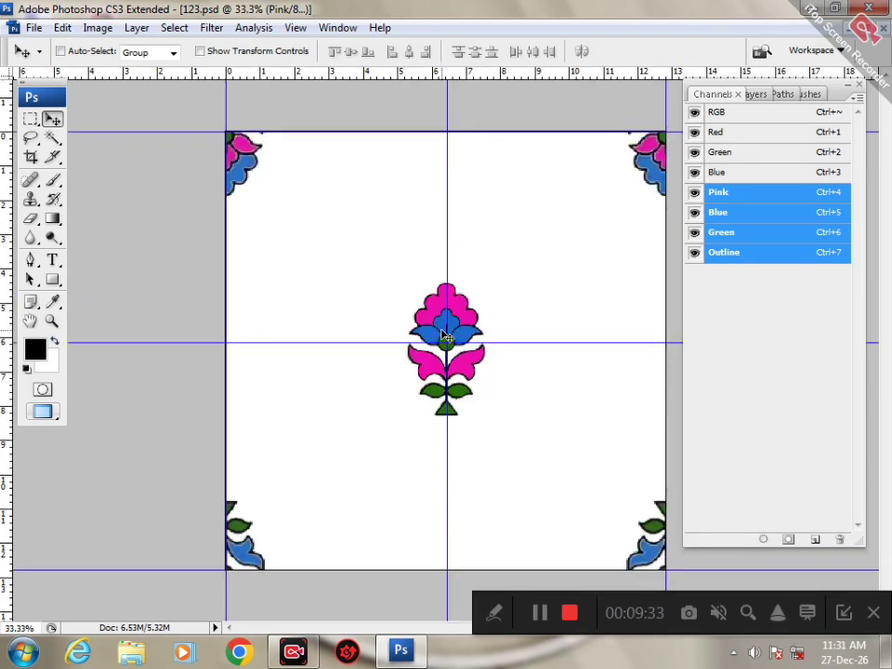
left_click(496, 615)
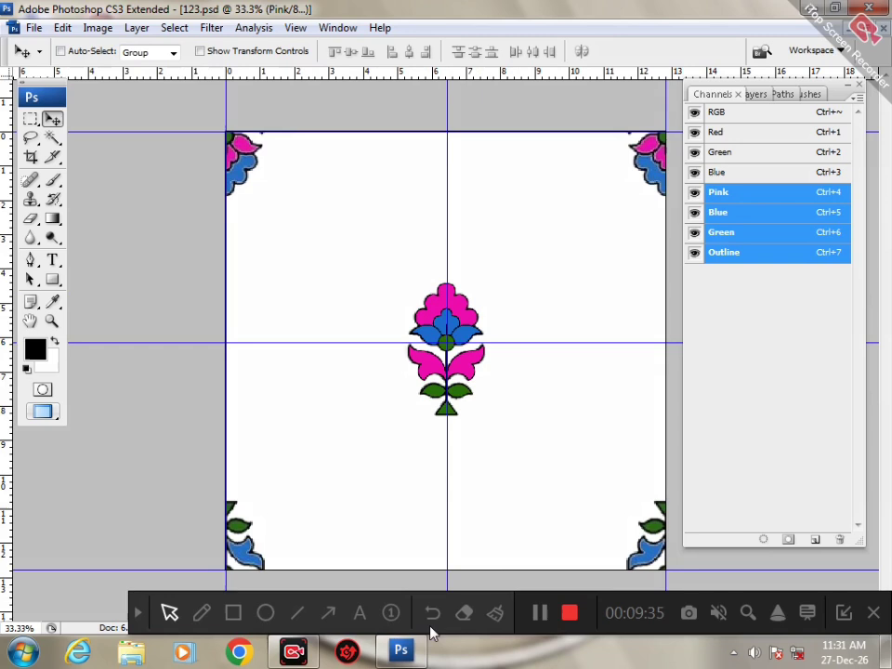
left_click(330, 615)
left_click_drag(317, 262, 249, 153)
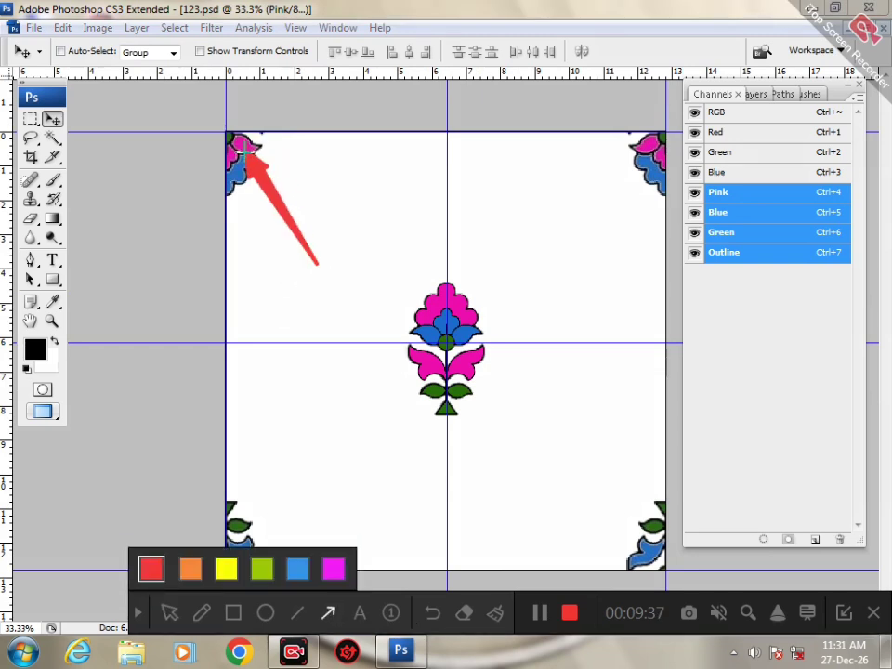
left_click_drag(546, 303, 611, 164)
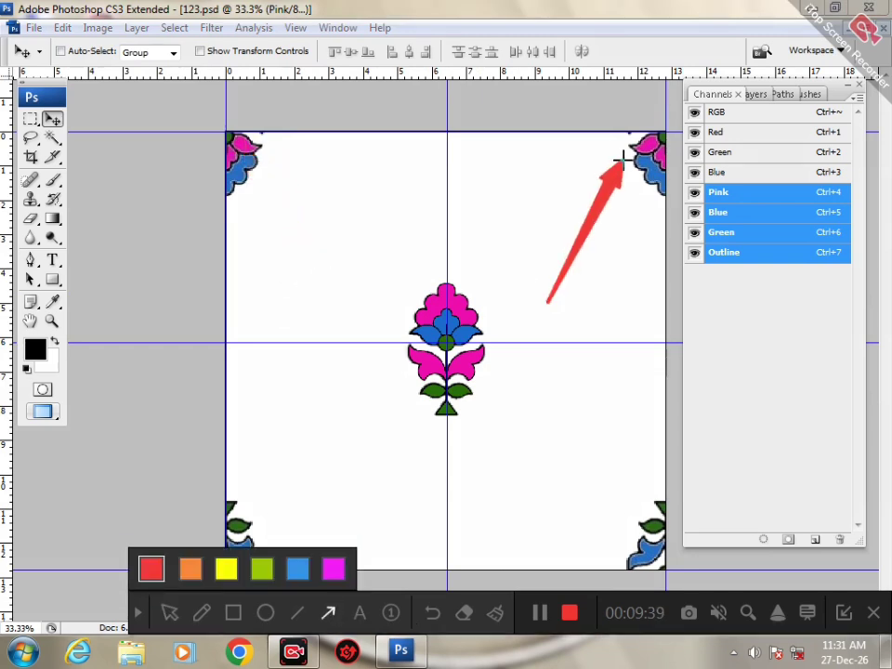
left_click(137, 612)
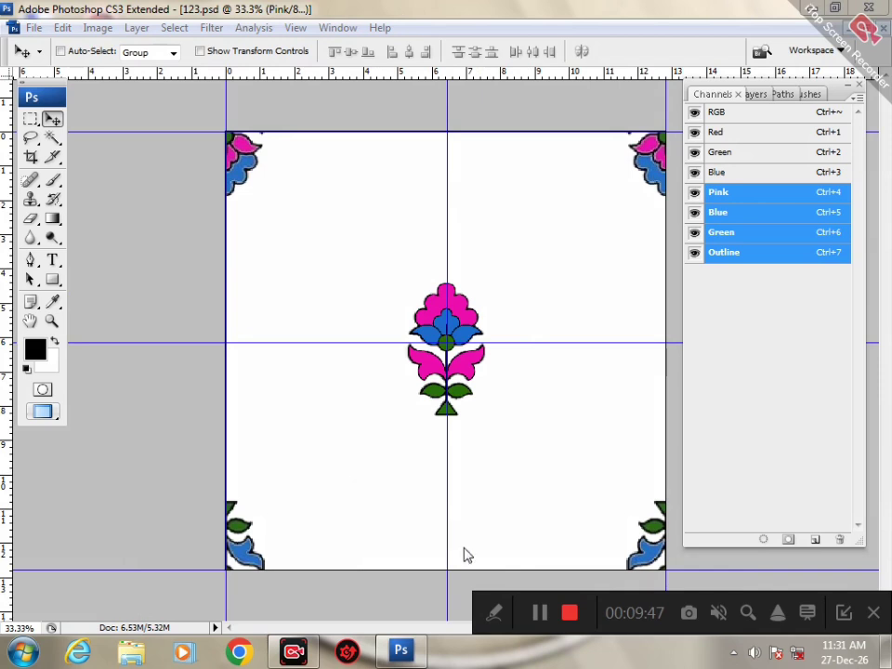
left_click(491, 614)
left_click(327, 613)
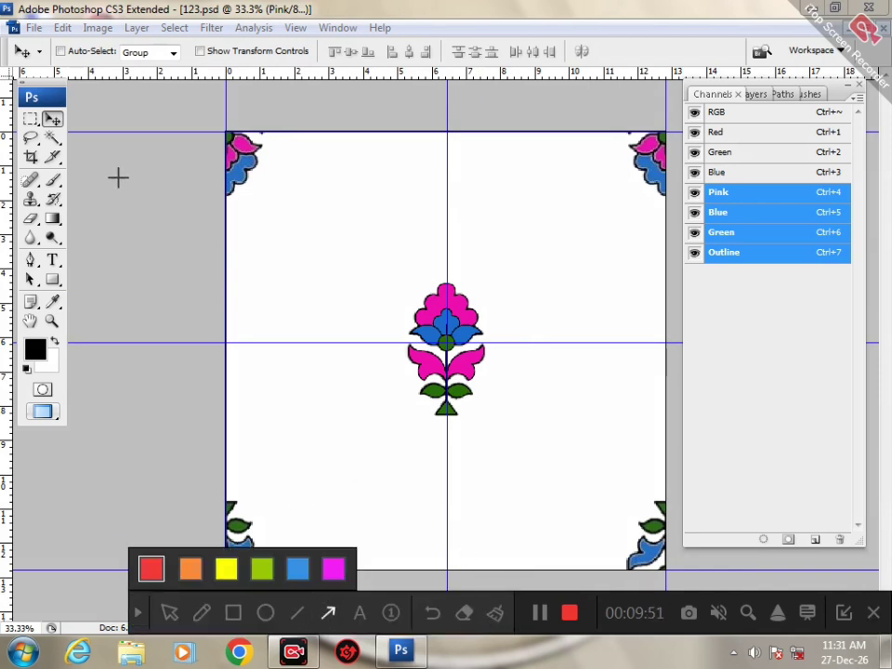
mouse_move(161, 247)
left_mouse_down()
mouse_move(44, 116)
mouse_move(33, 119)
left_mouse_up()
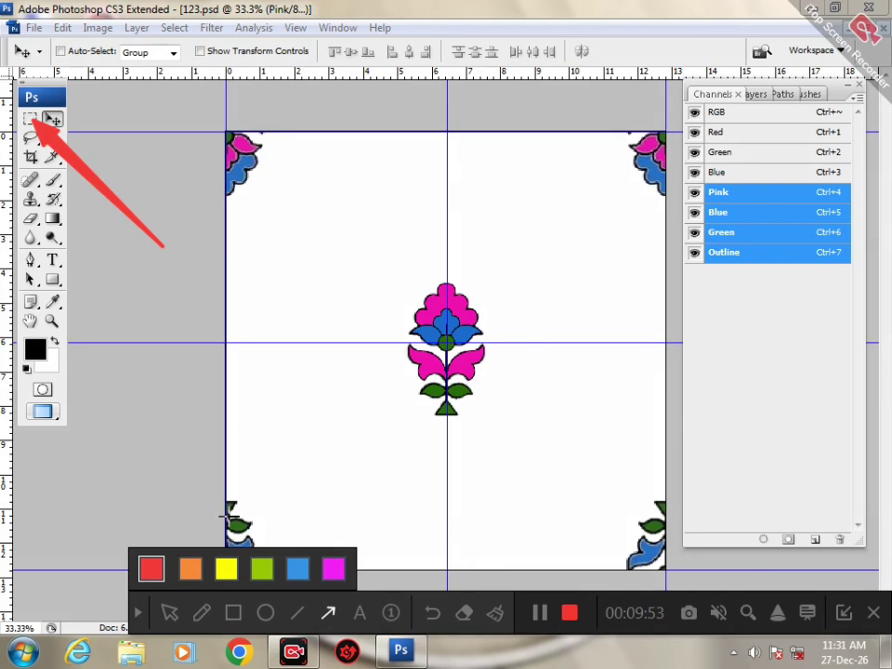
left_click(137, 607)
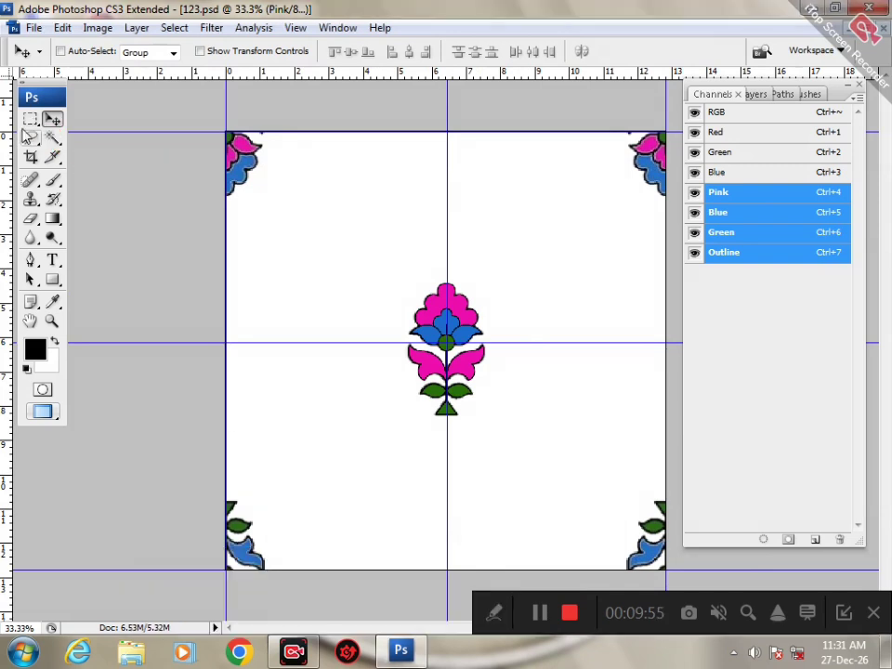
left_click(31, 120)
left_click(33, 121)
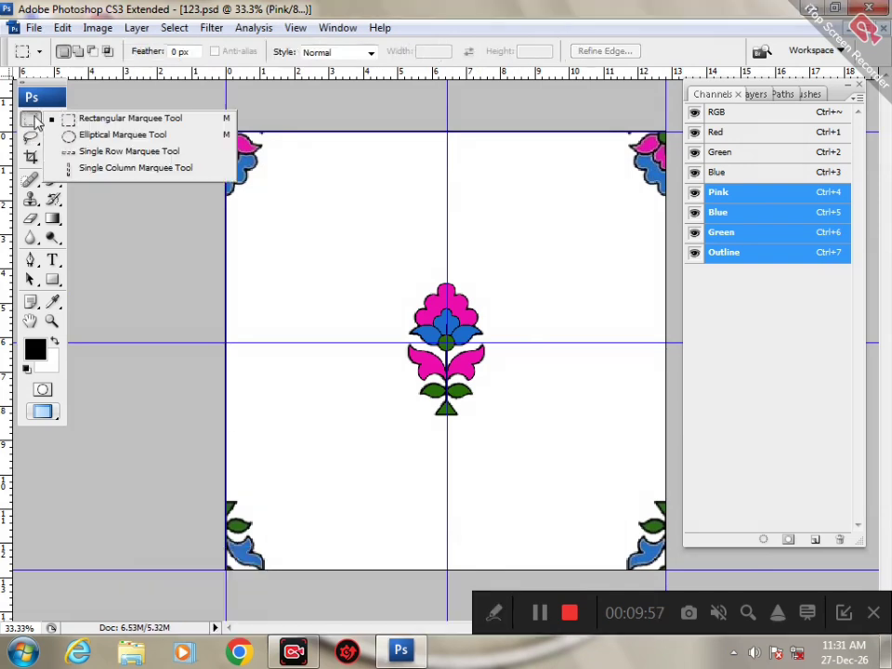
left_click(130, 118)
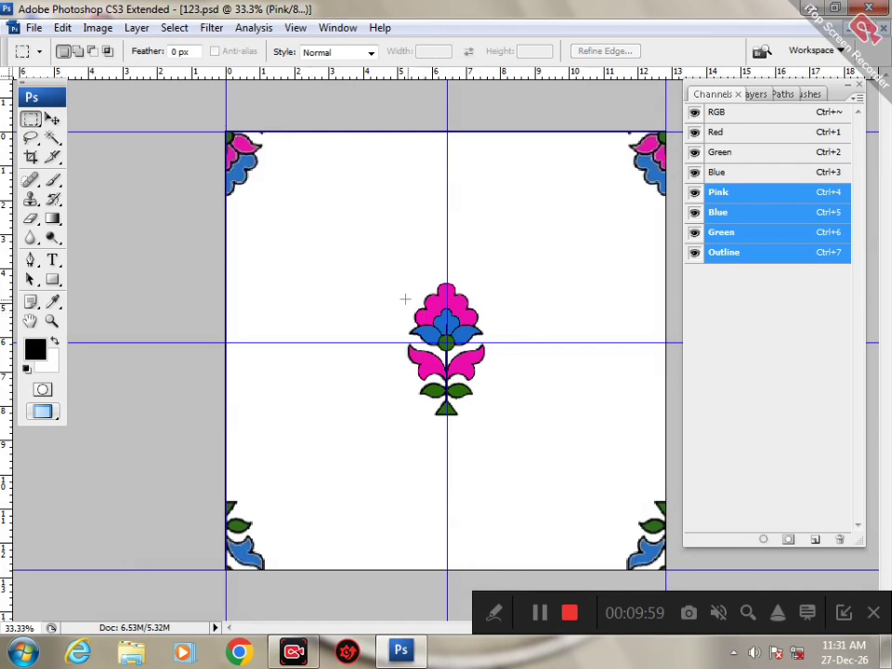
left_click_drag(358, 236, 548, 472)
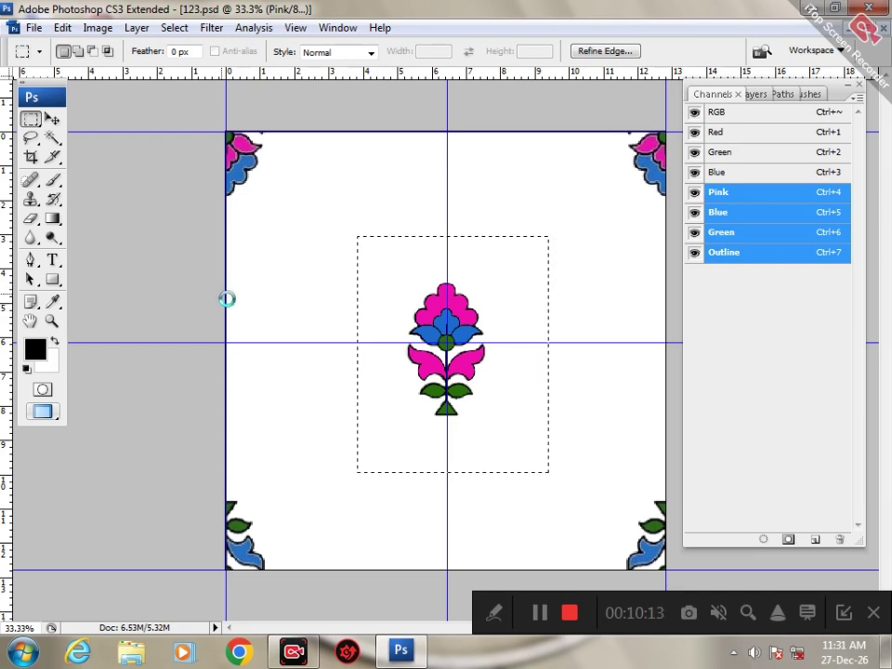
key("ctrl+d")
- Clear the selection, activate the Pen tool and select all RGB and spot channels together
key("p")
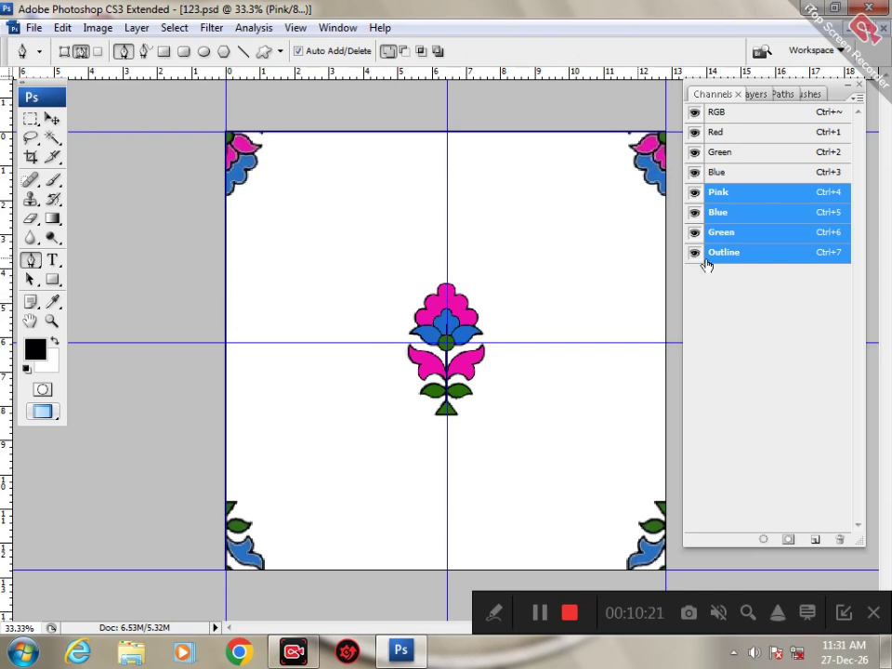
left_click(744, 113, "shift")
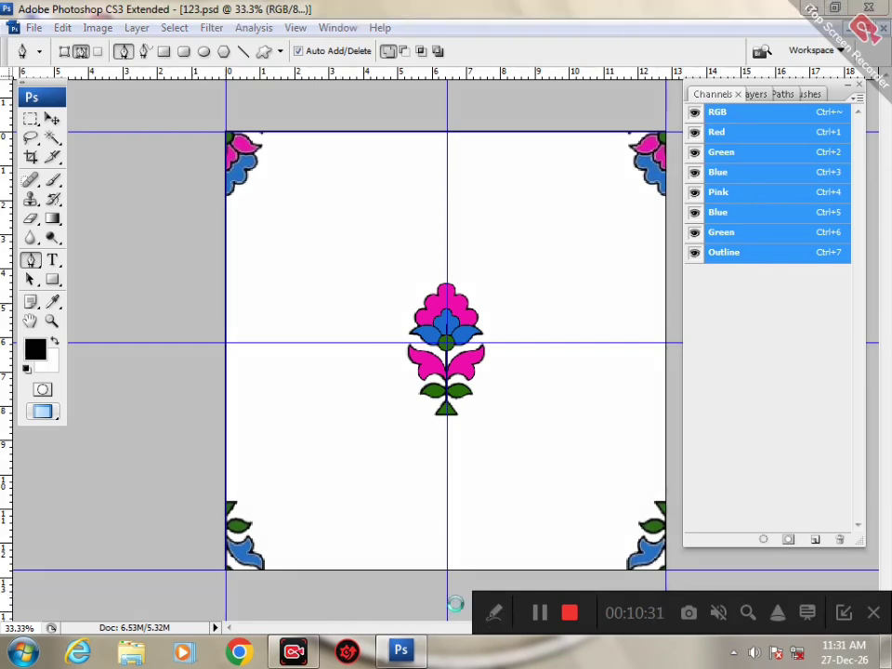
left_click(494, 615)
left_click(326, 615)
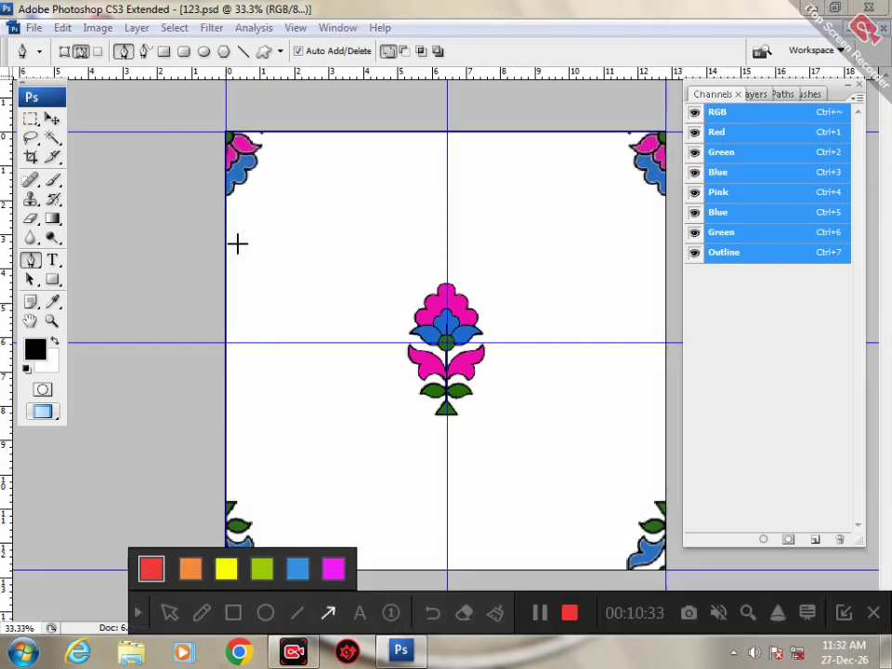
left_click_drag(211, 259, 204, 26)
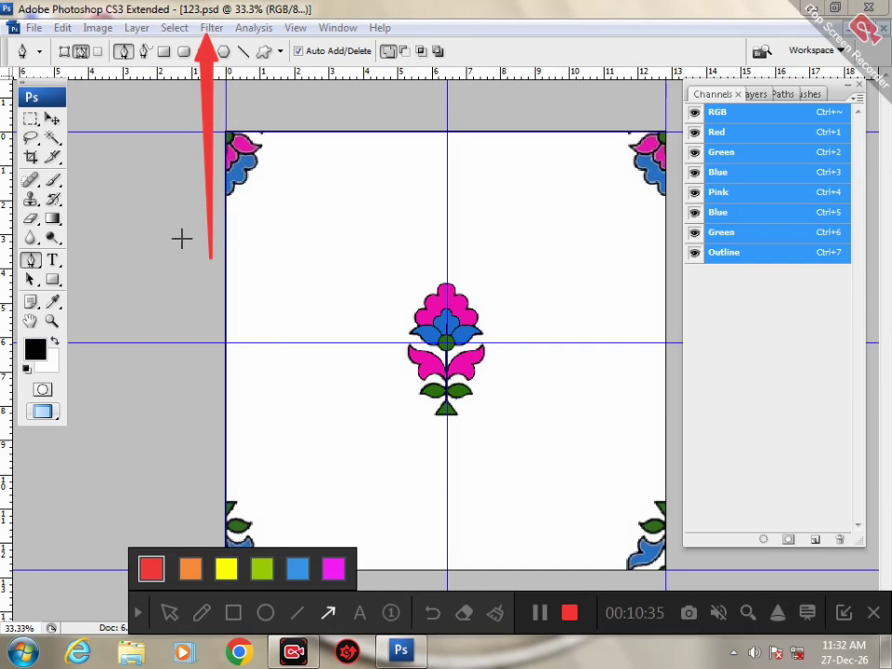
left_click(139, 615)
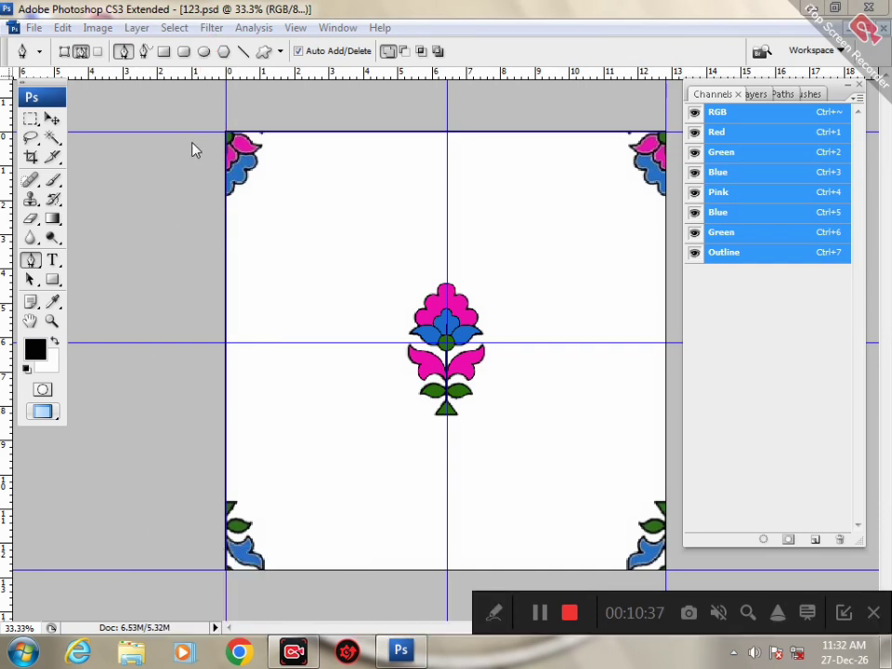
- Apply the Offset filter to all channels with horizontal 0, vertical 0 and Wrap Around
left_click(212, 28)
mouse_move(238, 389)
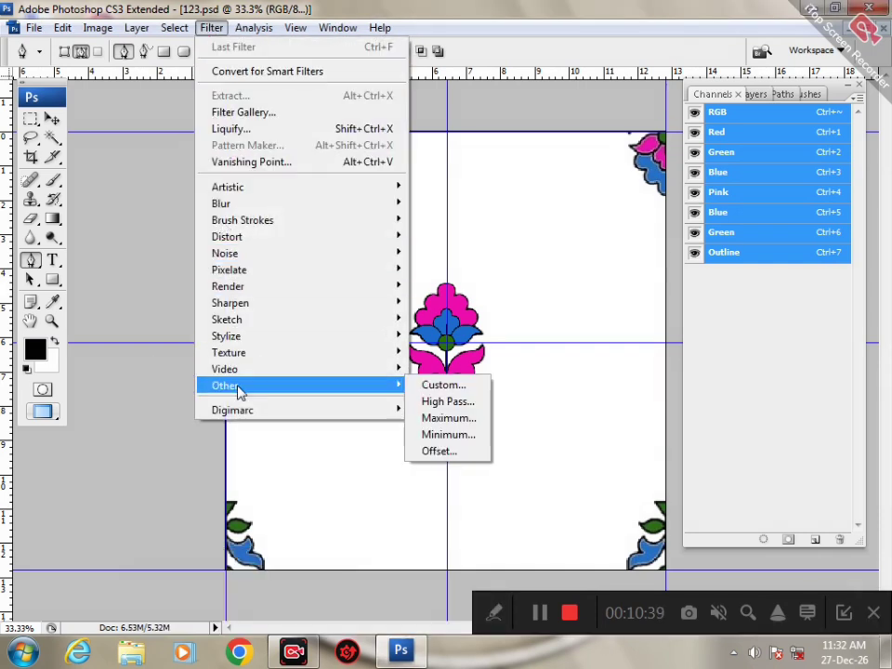
left_click(432, 450)
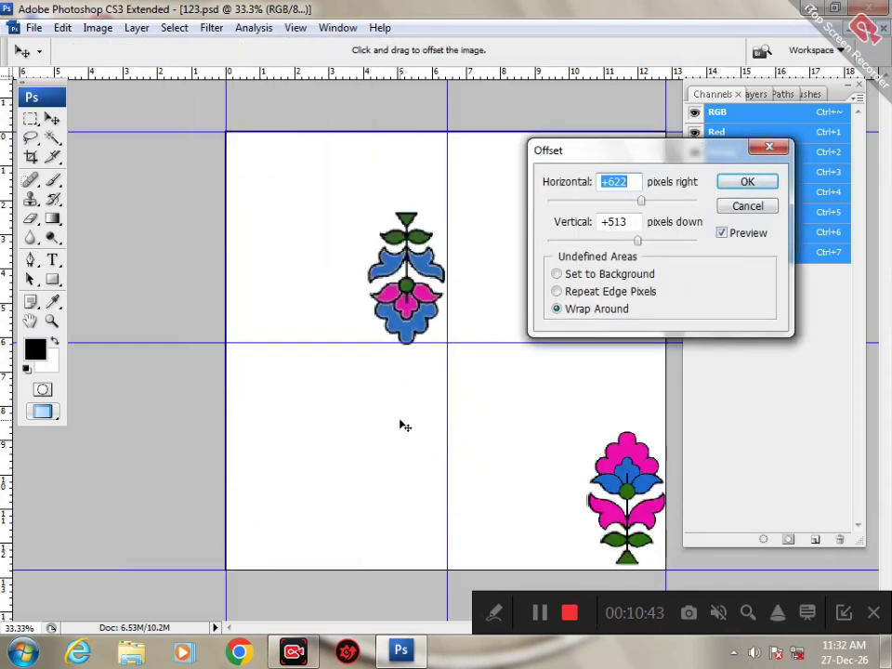
type("0")
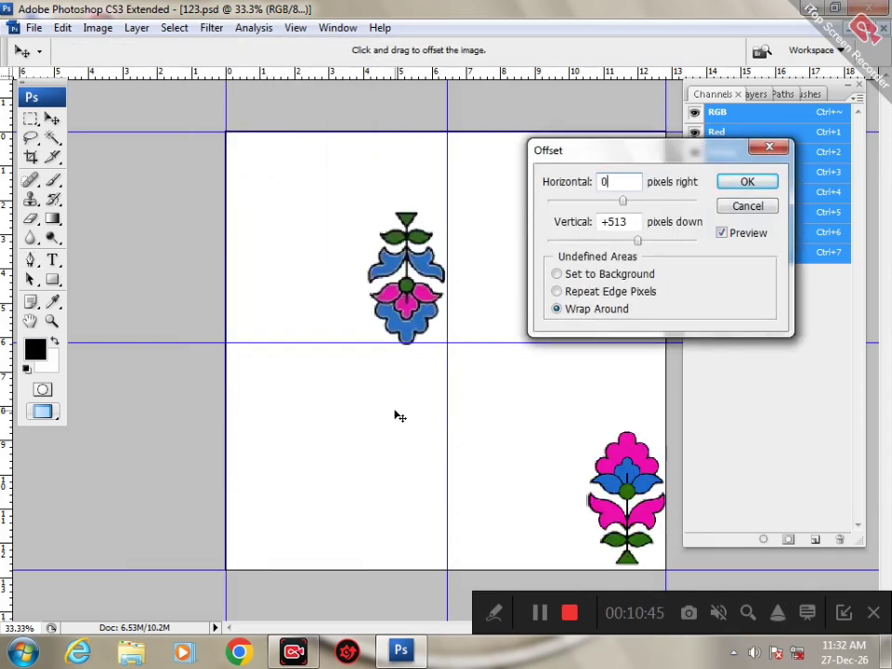
key("Tab")
type("0")
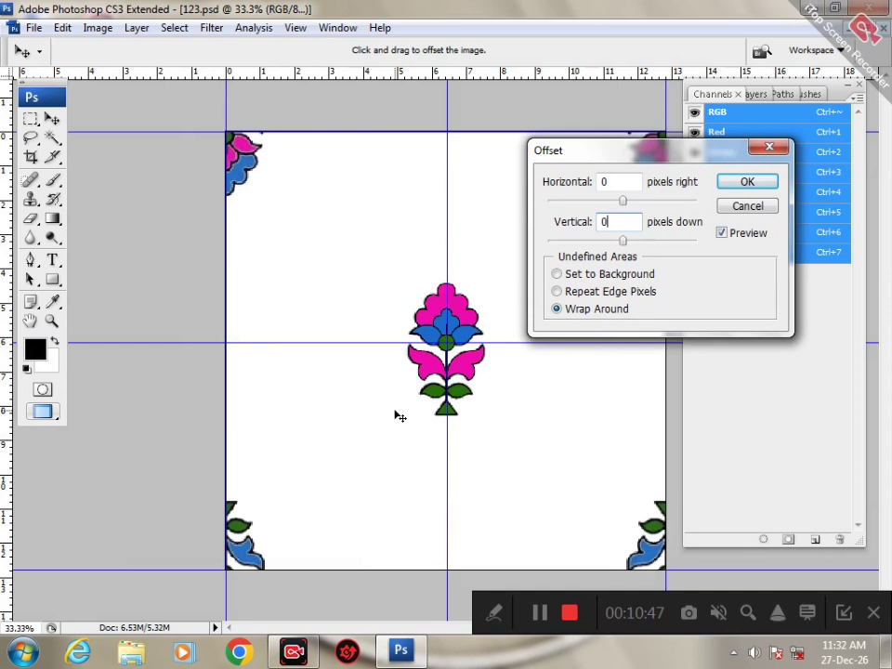
key("Return")
key("p")
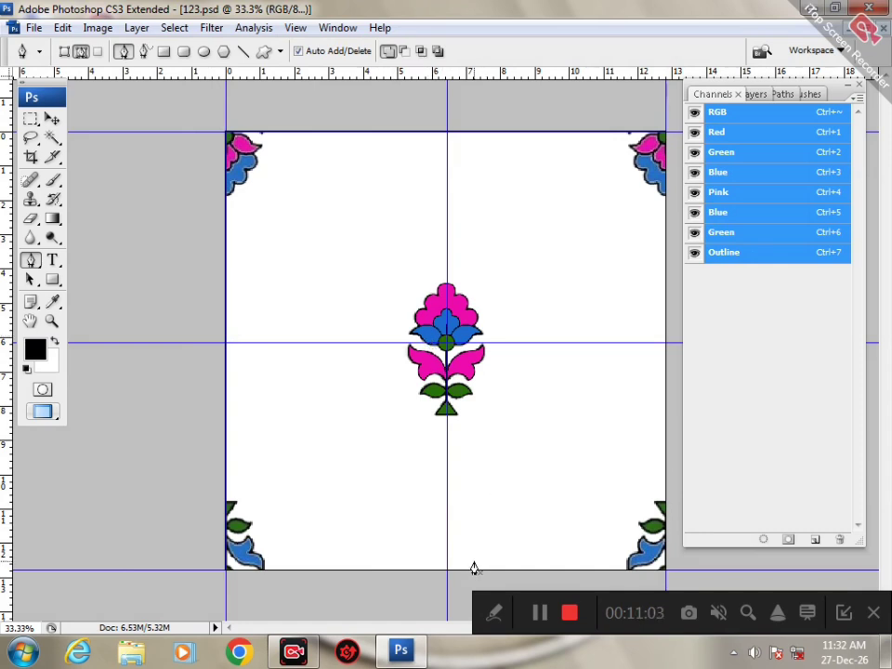
left_click(493, 611)
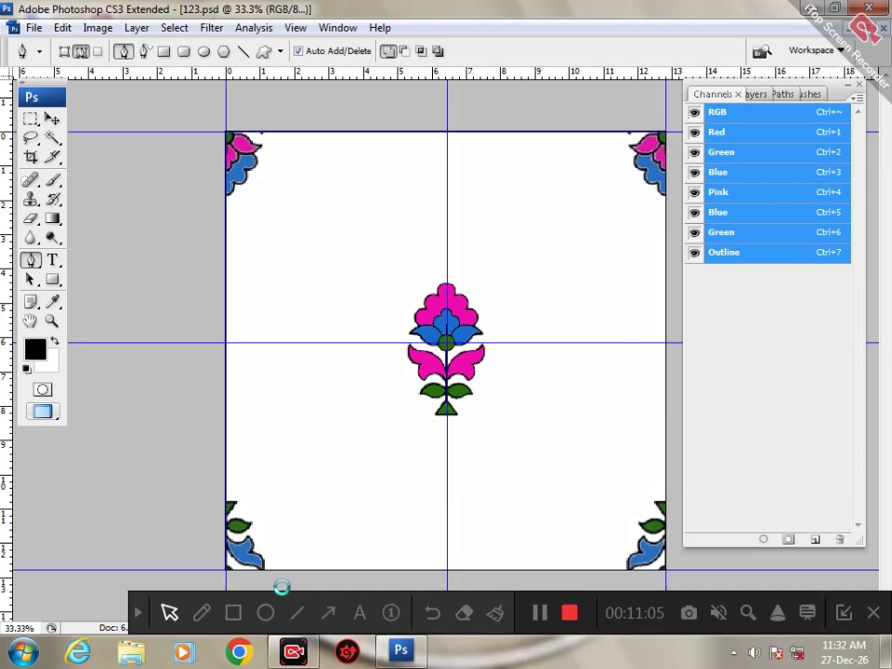
left_click(327, 613)
left_click_drag(126, 268, 124, 39)
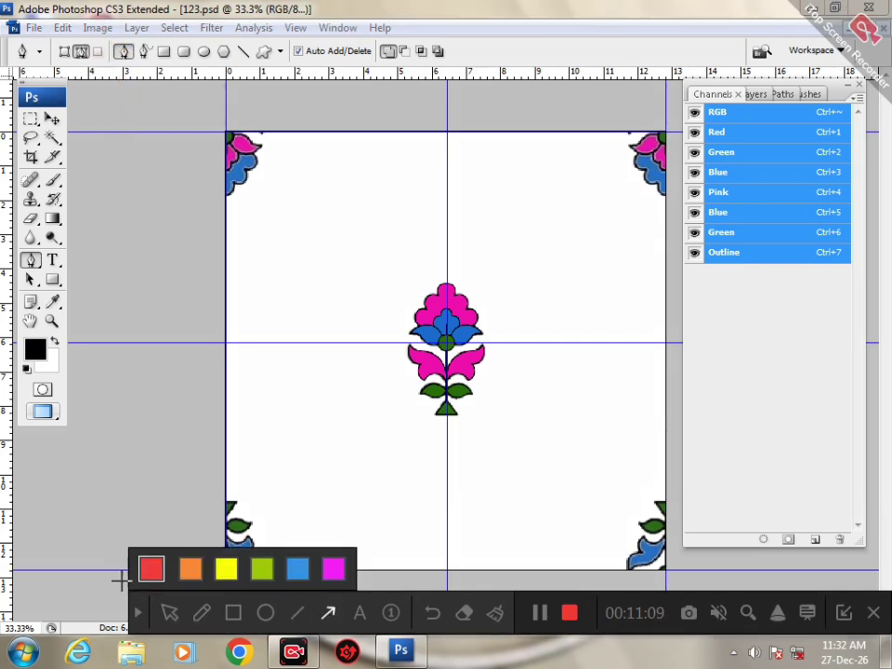
left_click(136, 615)
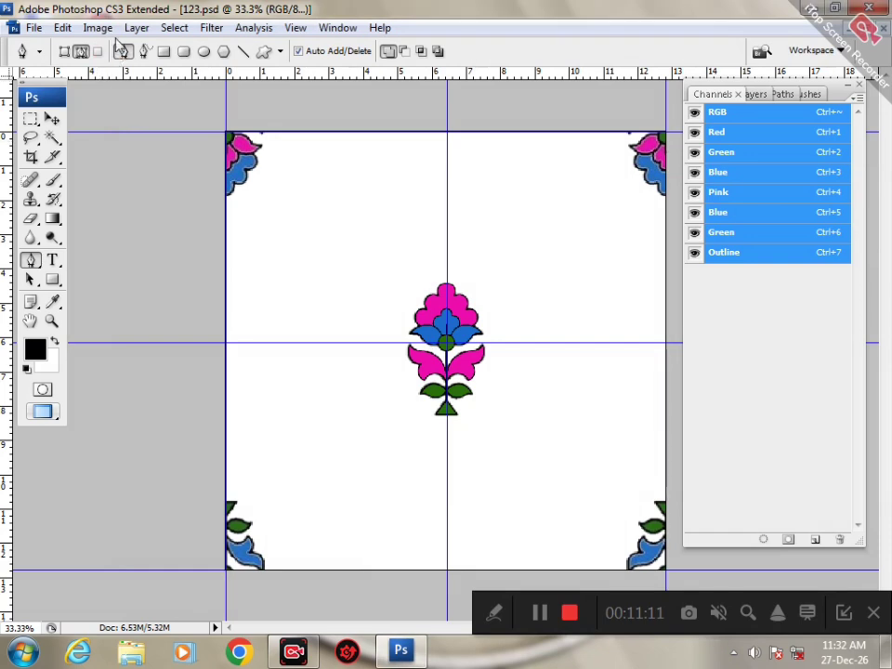
- Preview a resolution of 150 pixels/inch in the image size settings to read the halved pixel width and height
left_click(98, 27)
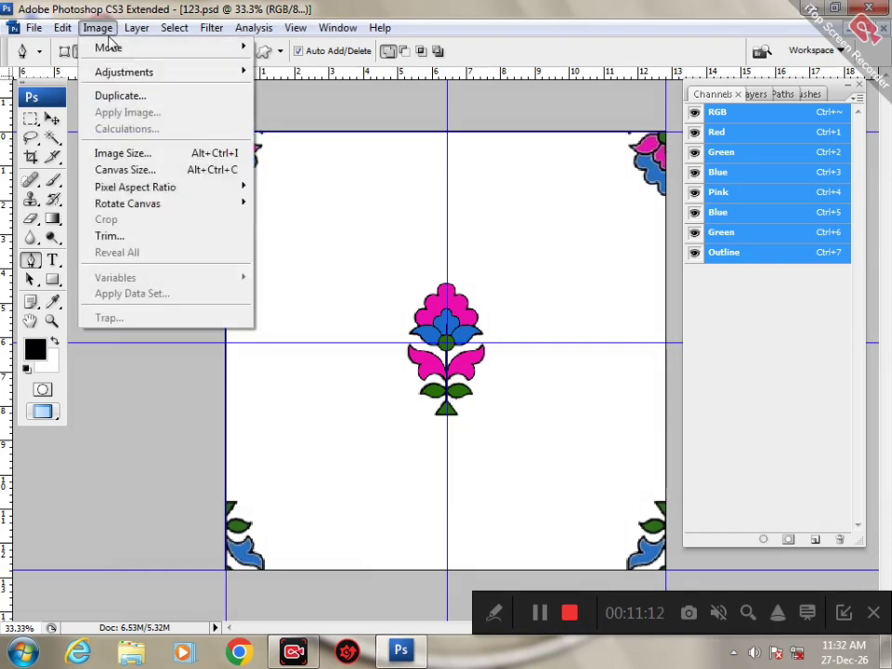
left_click(136, 160)
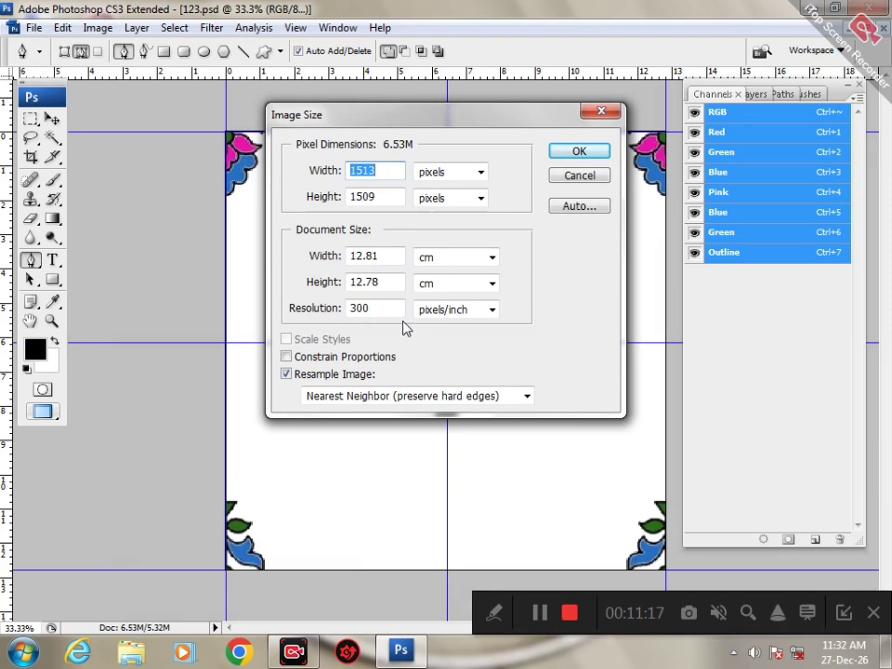
double_click(393, 311)
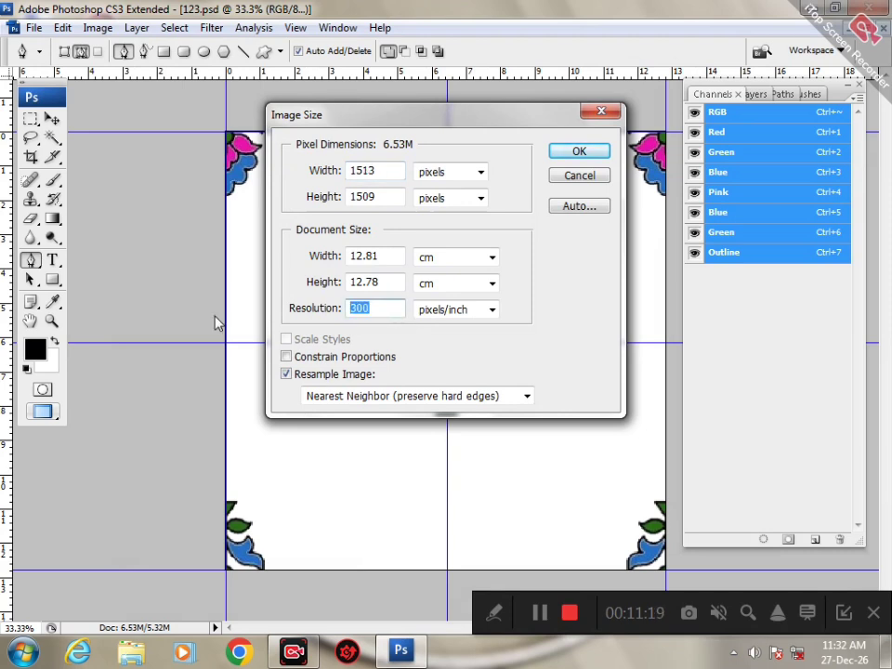
type("150")
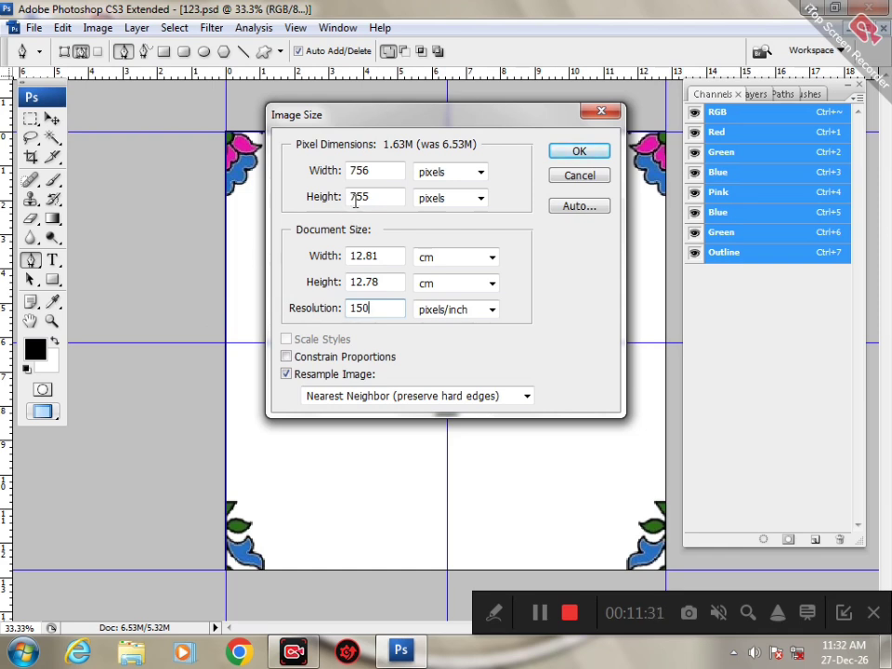
left_click(492, 616)
left_click(327, 615)
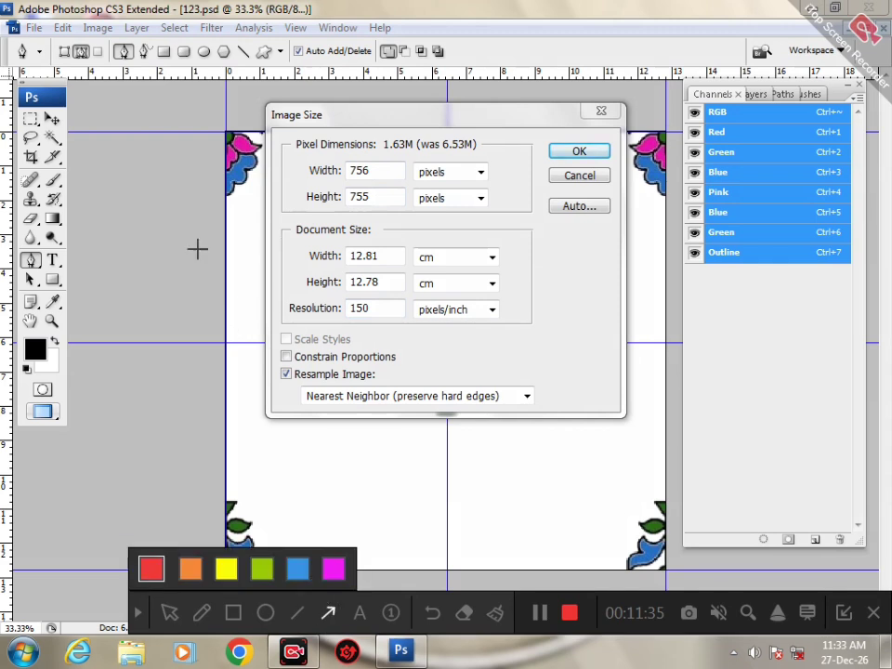
mouse_move(159, 166)
left_mouse_down()
mouse_move(223, 159)
mouse_move(314, 174)
left_mouse_up()
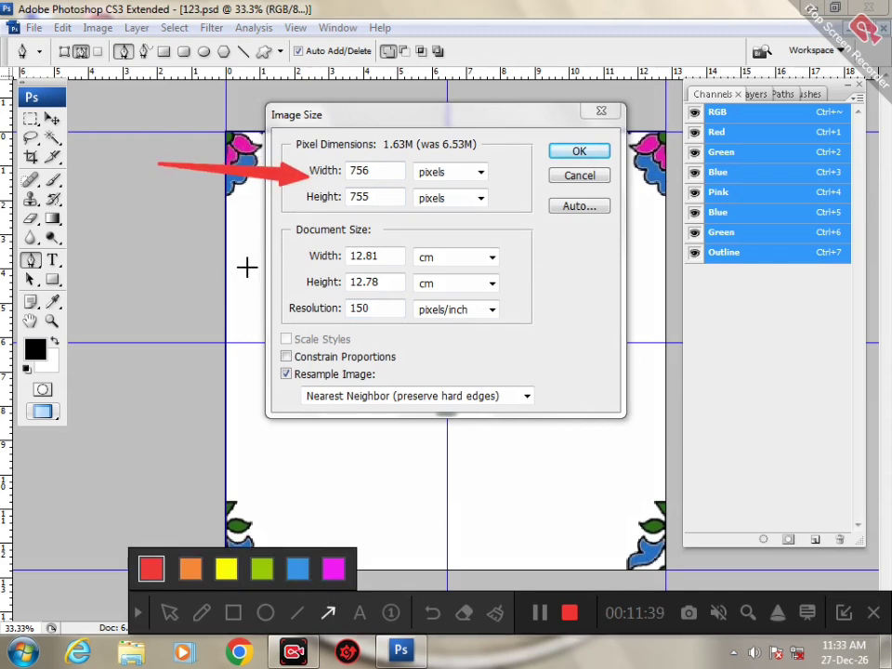
key("ctrl+z")
mouse_move(118, 220)
left_mouse_down()
mouse_move(239, 193)
mouse_move(298, 192)
left_mouse_up()
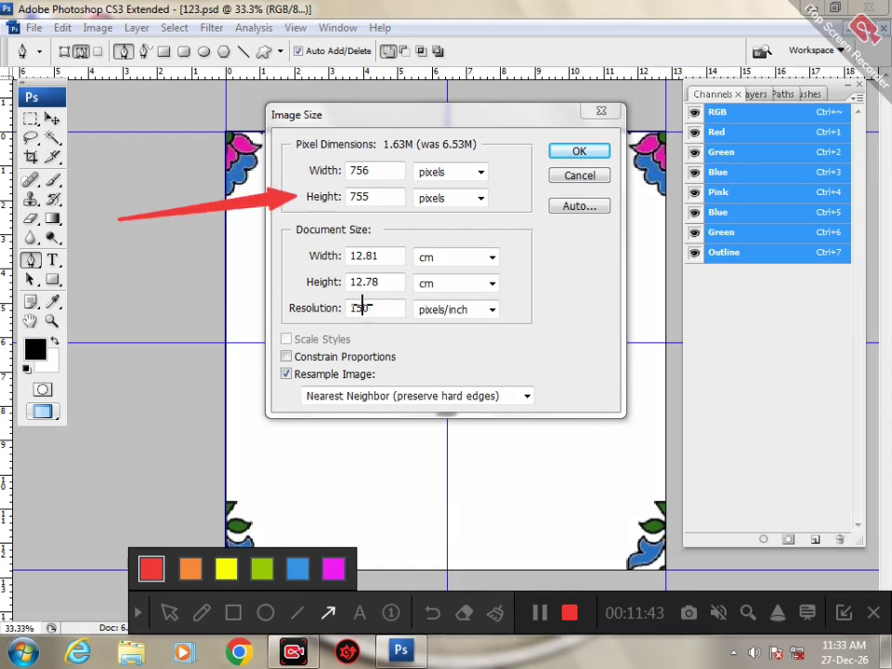
key("ctrl+z")
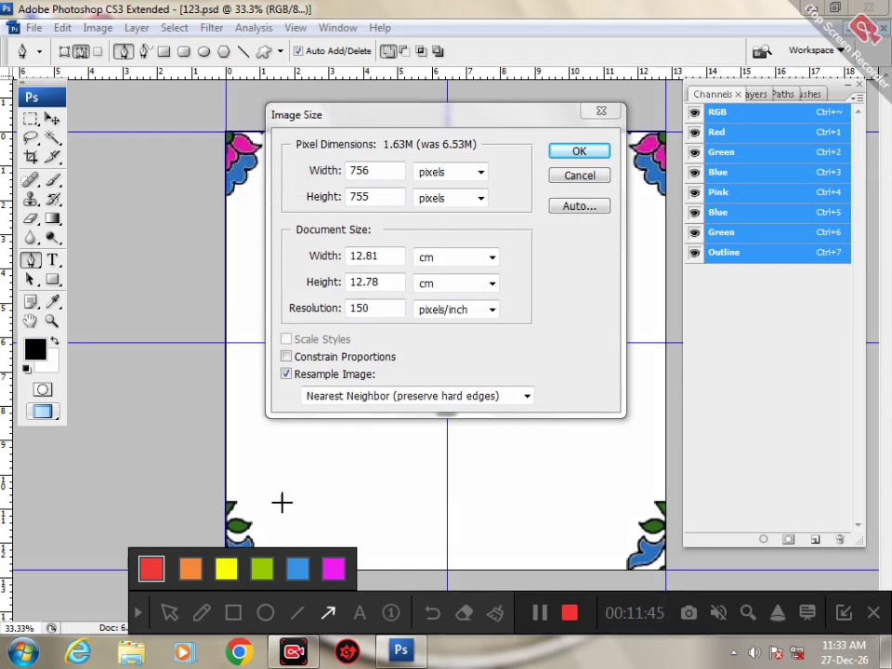
left_click(137, 616)
left_click(286, 465)
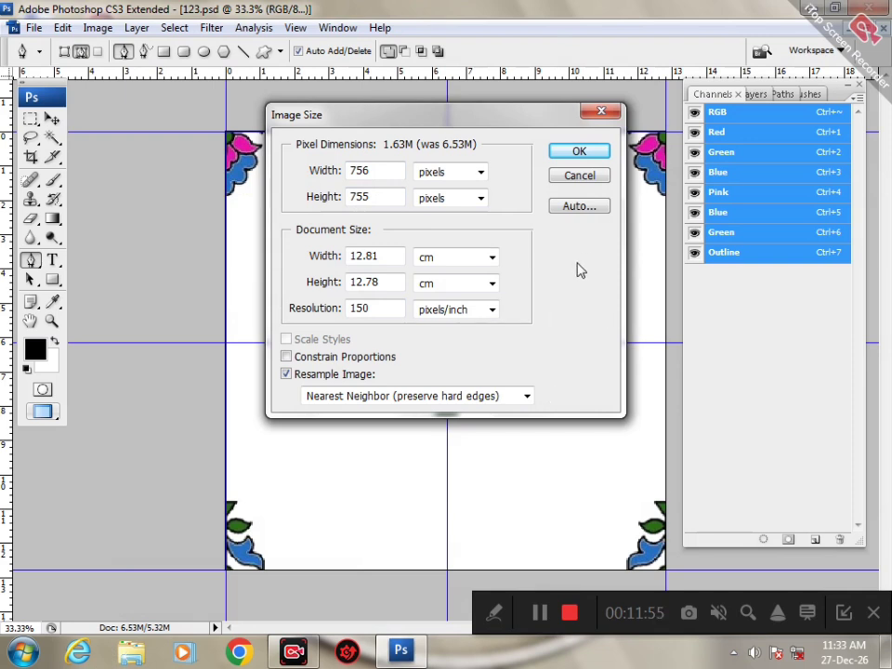
- Discard the image size change and offset all channels 756 pixels right and 755 pixels down with Wrap Around
left_click(600, 112)
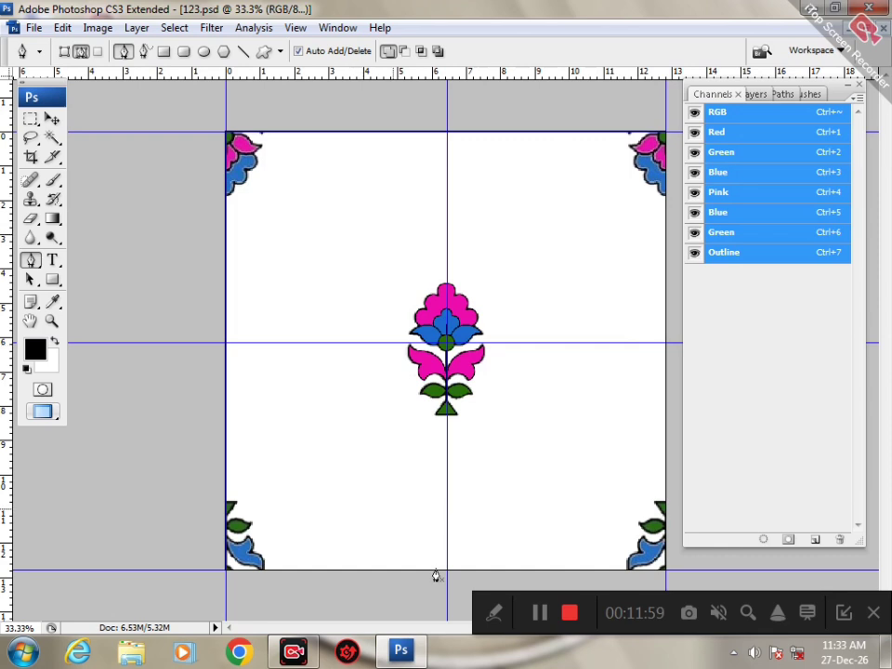
left_click(494, 612)
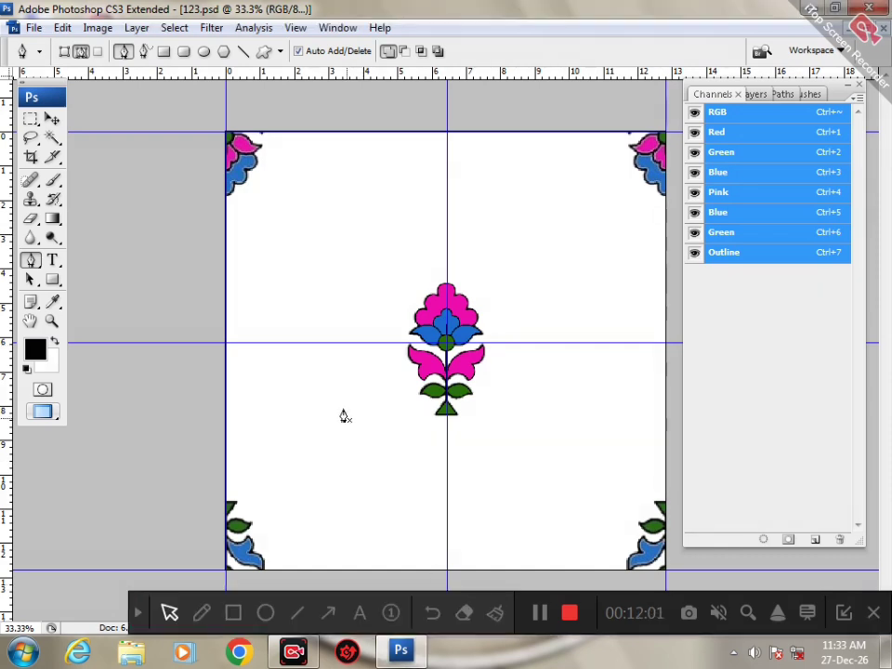
left_click(211, 28)
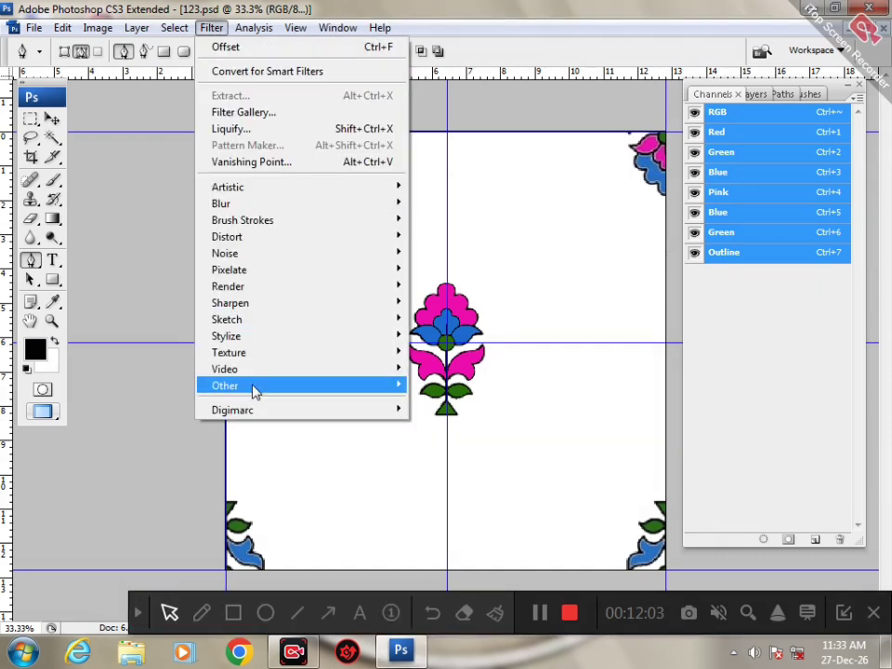
mouse_move(254, 391)
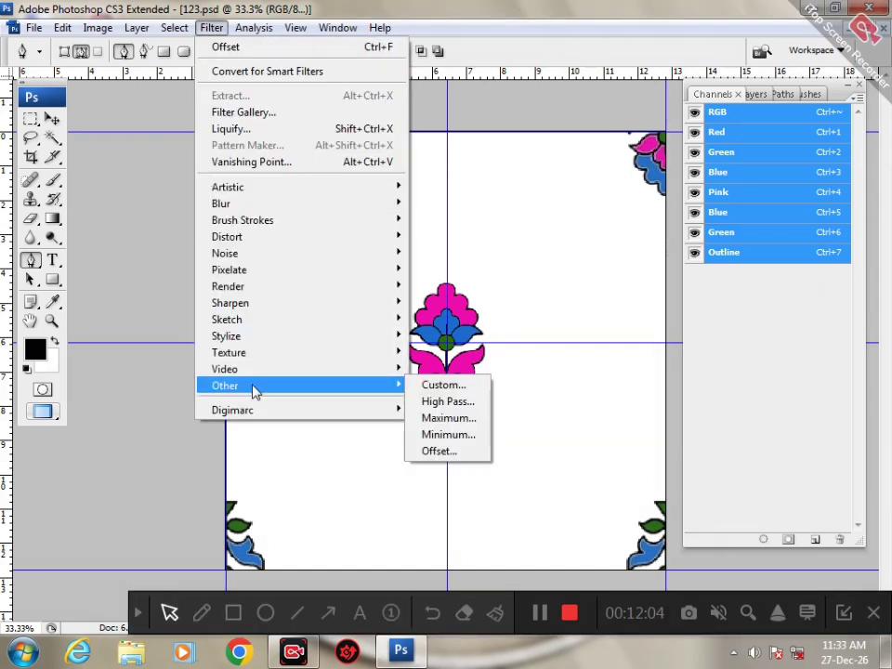
left_click(441, 451)
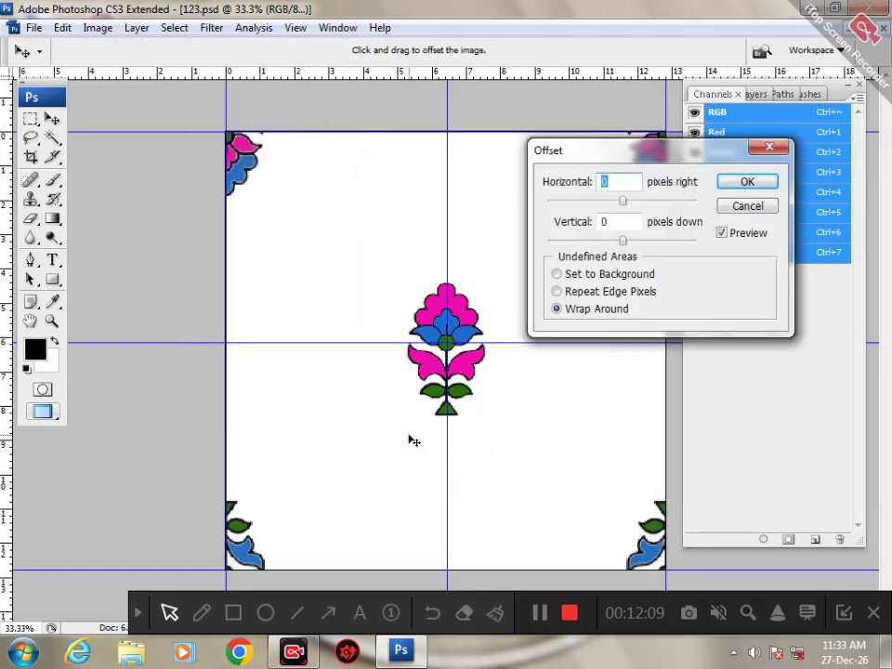
type("756")
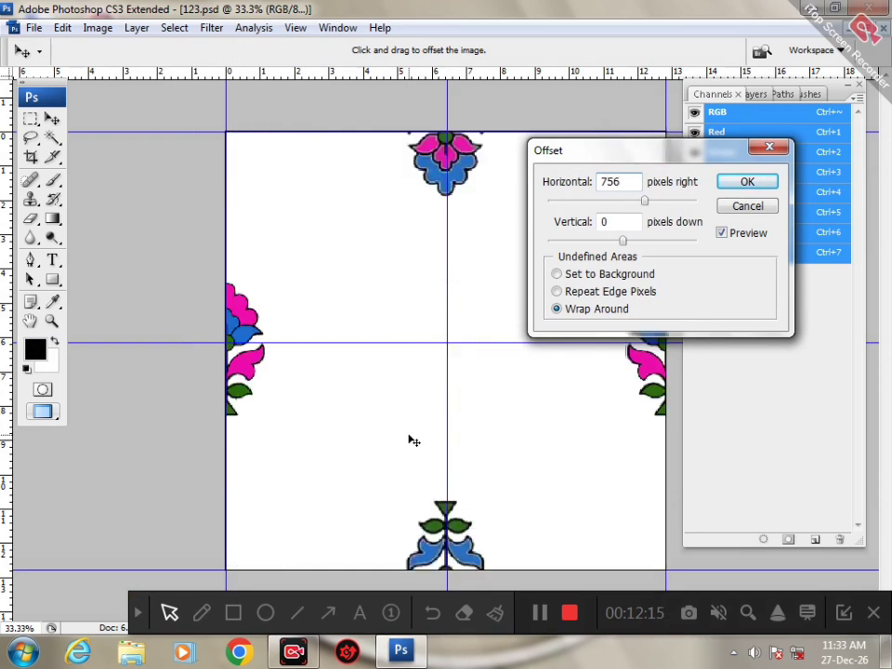
key("Tab")
type("755")
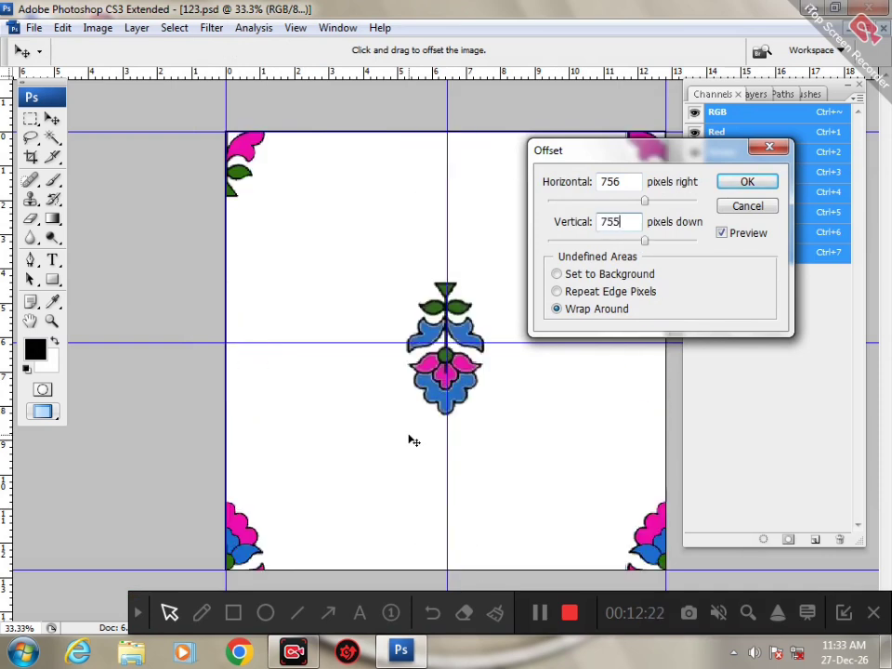
key("Return")
key("p")
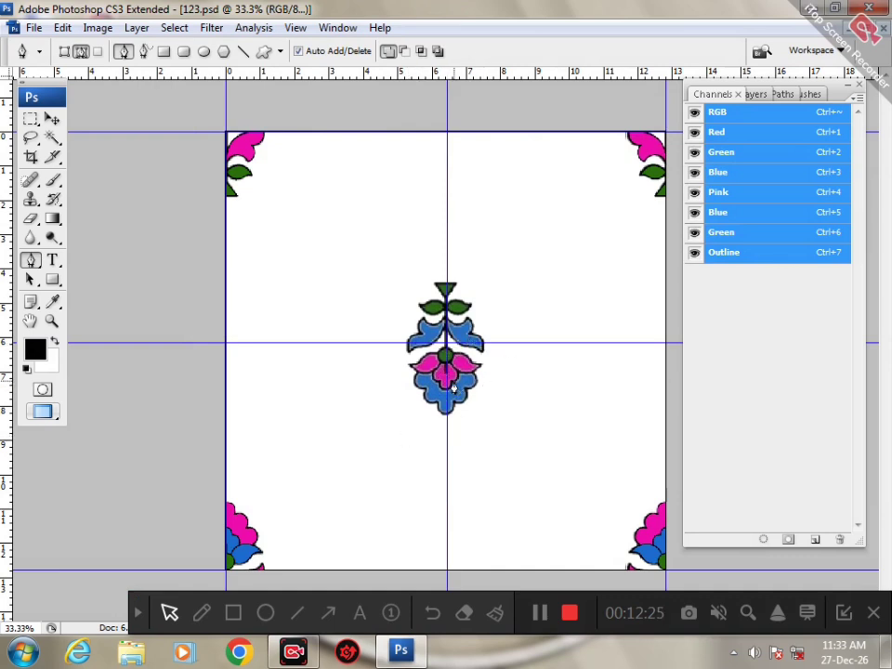
- Hide the RGB channels and select only the Outline, Green, Blue and Pink spot channels together
key("grave")
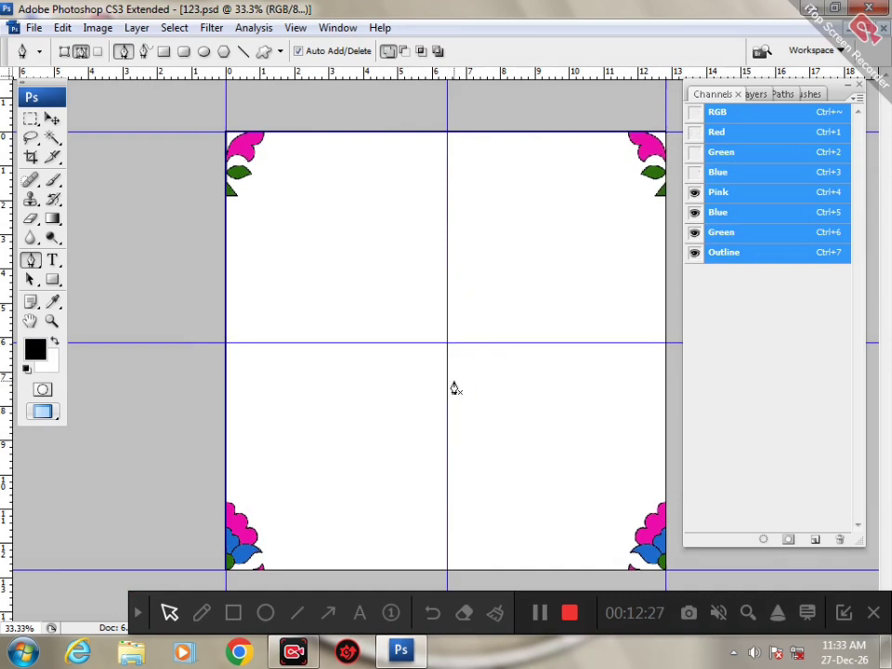
left_click(748, 259)
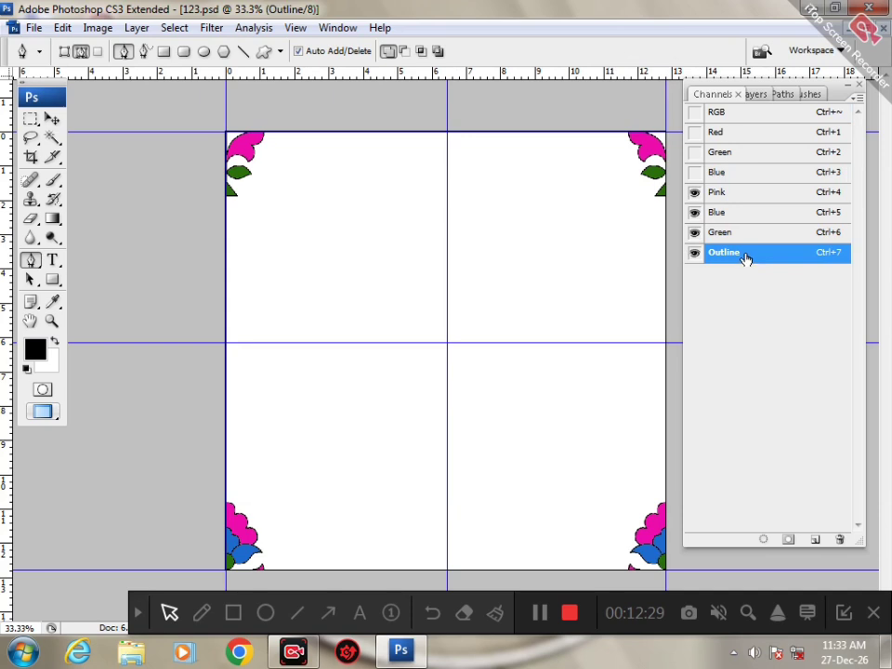
left_click(694, 232)
left_click(726, 233)
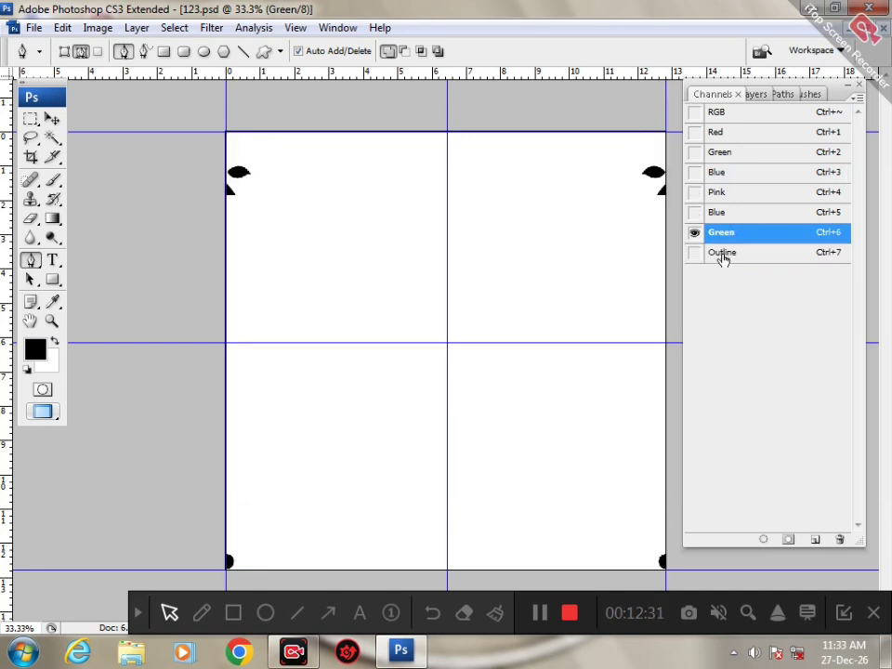
left_click(723, 258)
left_click(727, 238, "shift")
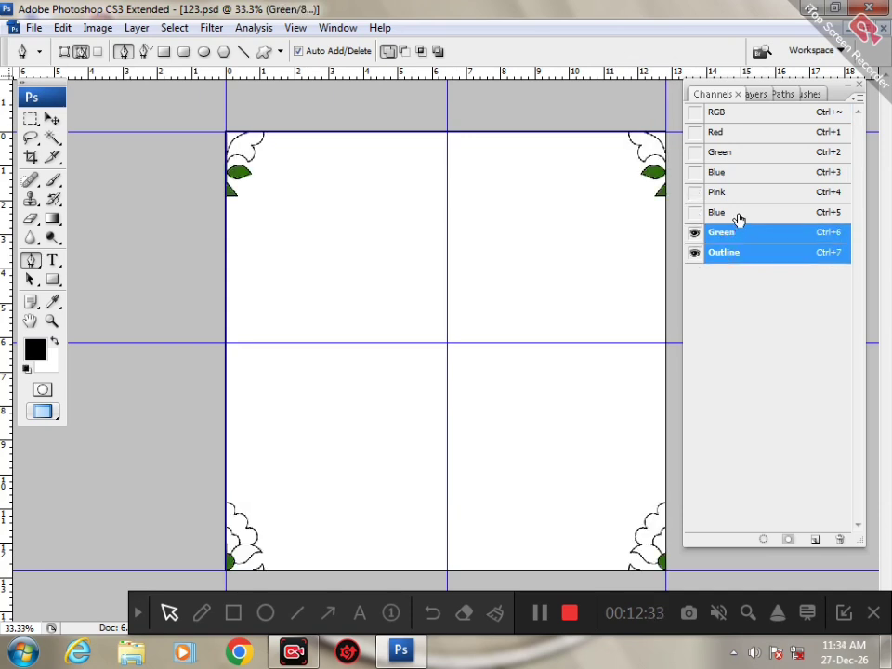
left_click(738, 216, "shift")
left_click(736, 195, "shift")
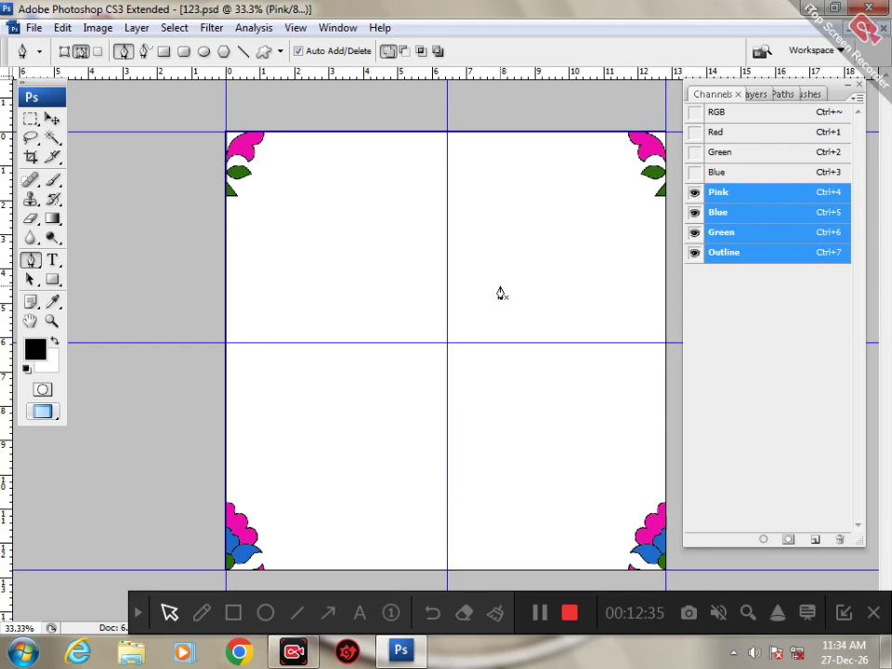
- Paste the copied floral motif into the four selected spot channels, centred on a rectangular selection at the middle of the canvas
left_click(28, 122)
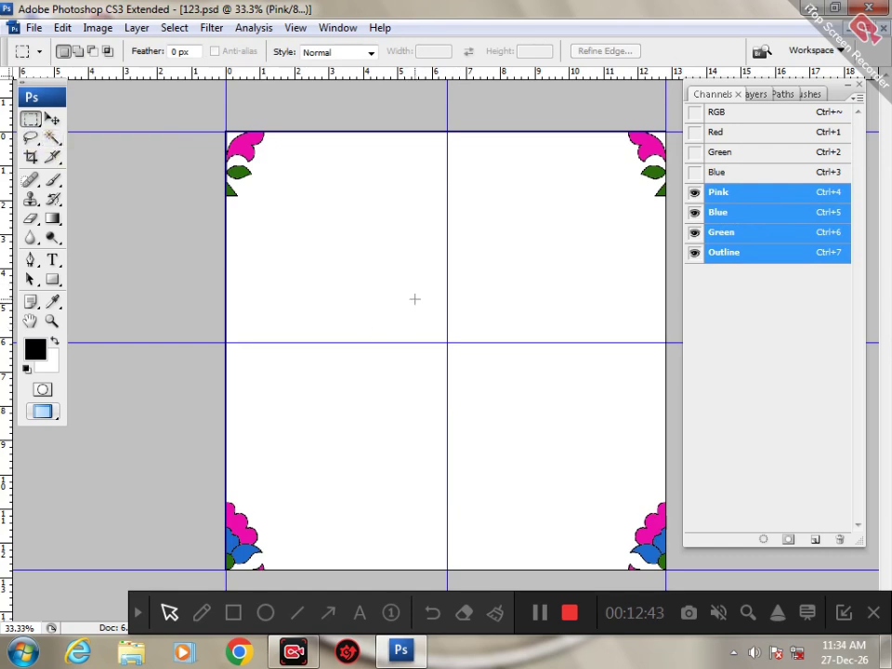
left_click_drag(415, 299, 489, 406)
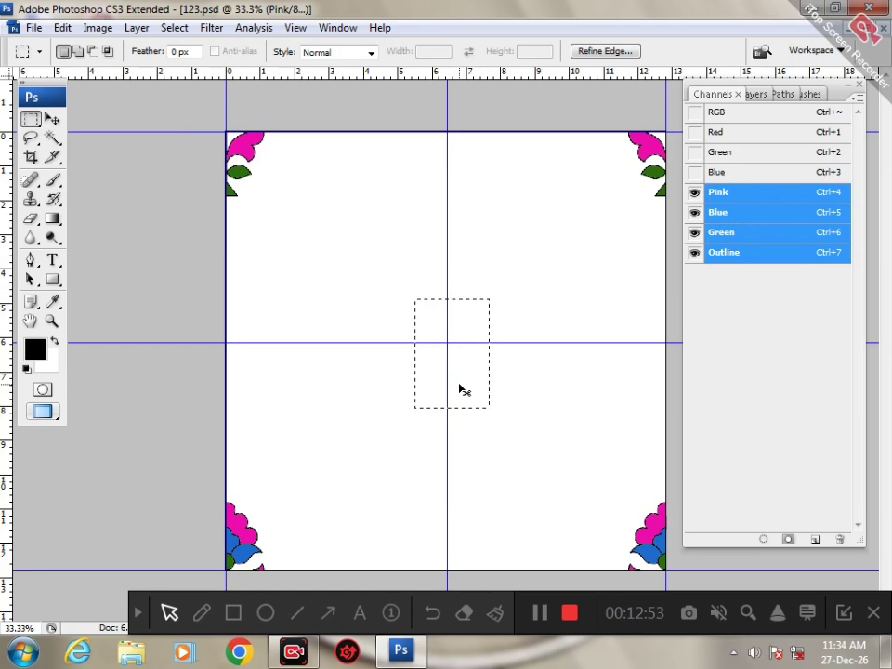
key("ctrl+v")
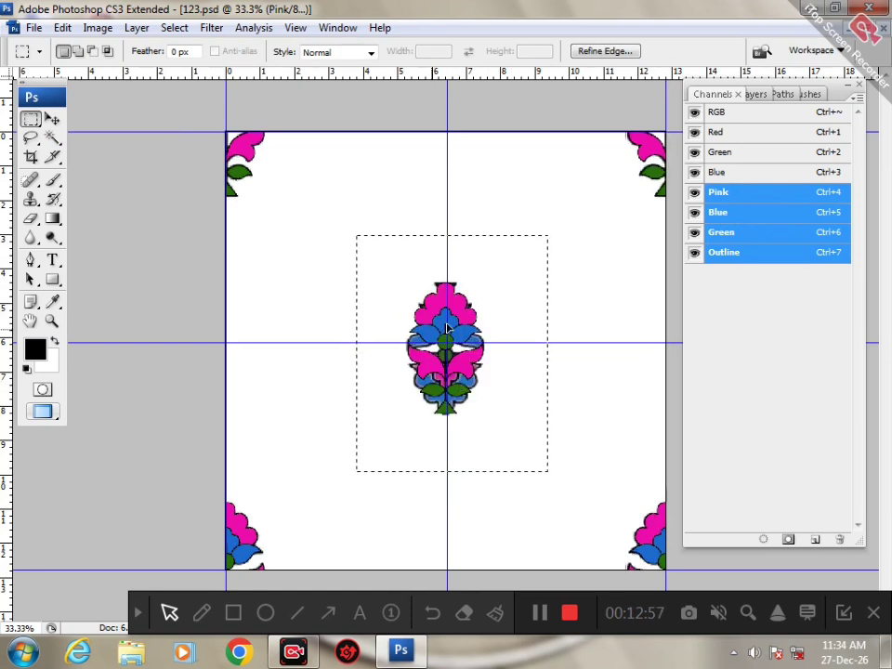
- Move the pasted motif aside to compare it with the RGB artwork underneath, and return it to the canvas centre
left_click(694, 111)
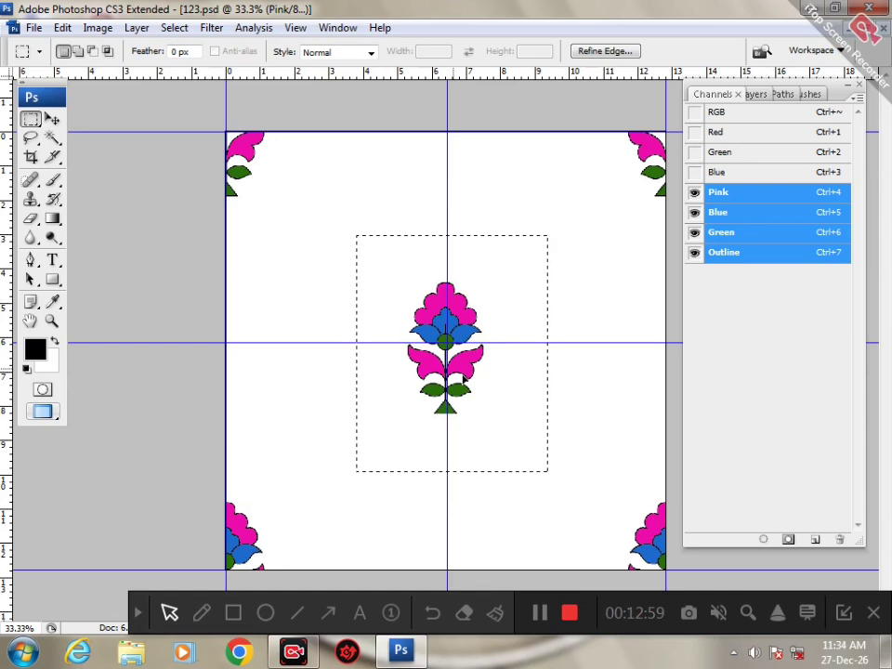
left_click_drag(376, 331, 319, 355)
left_click(694, 111)
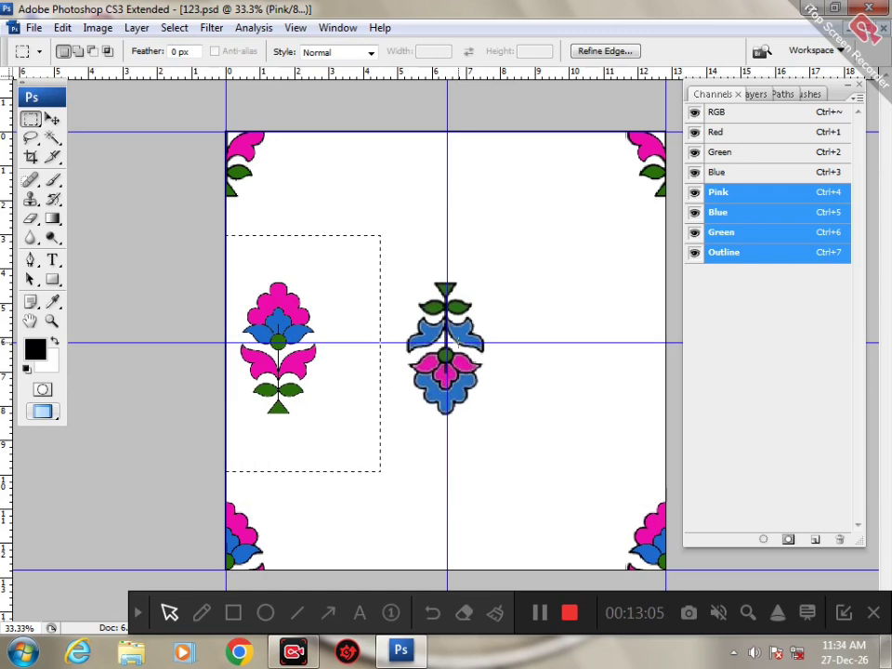
left_click_drag(273, 314, 440, 315)
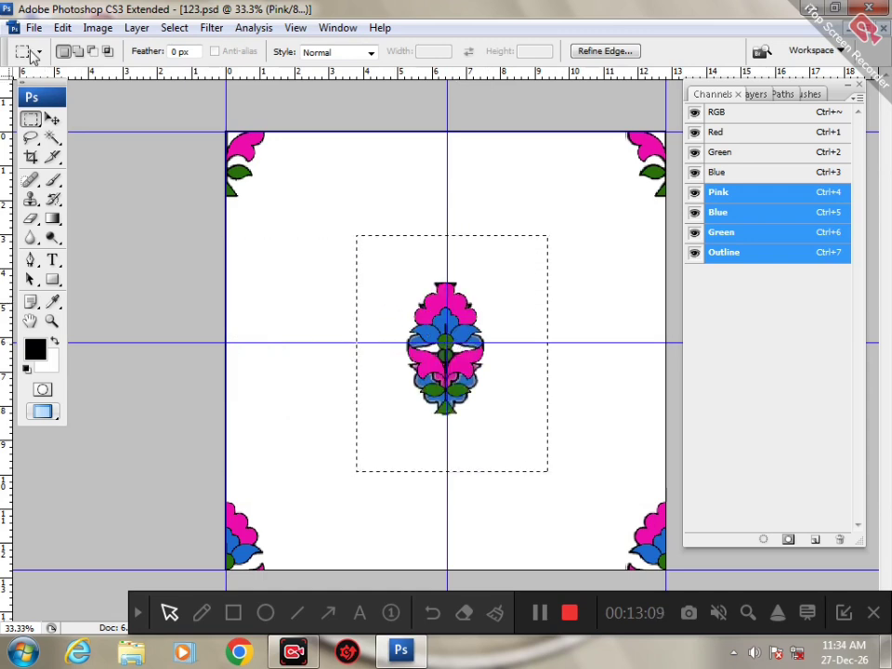
left_click(299, 616)
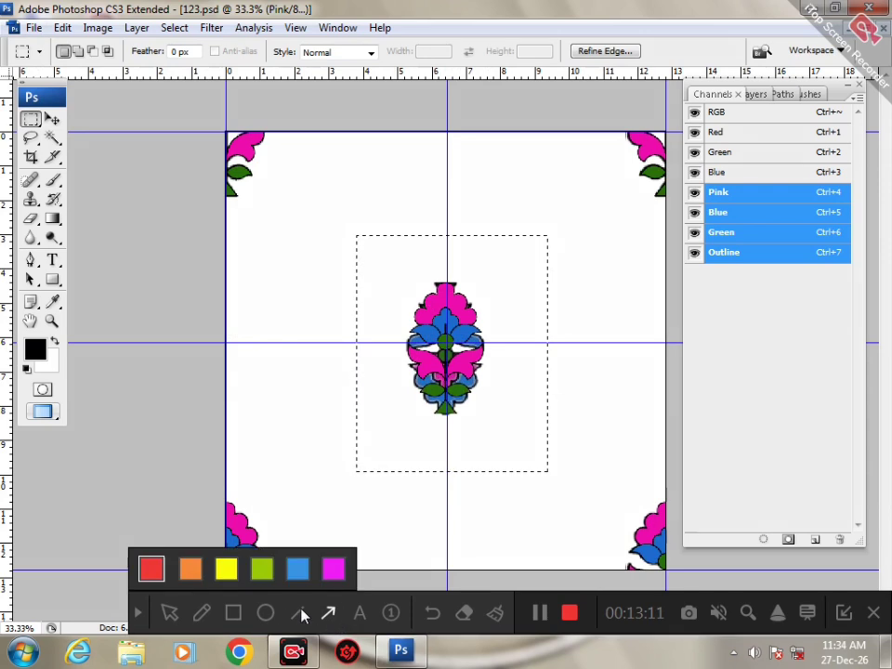
left_click(325, 615)
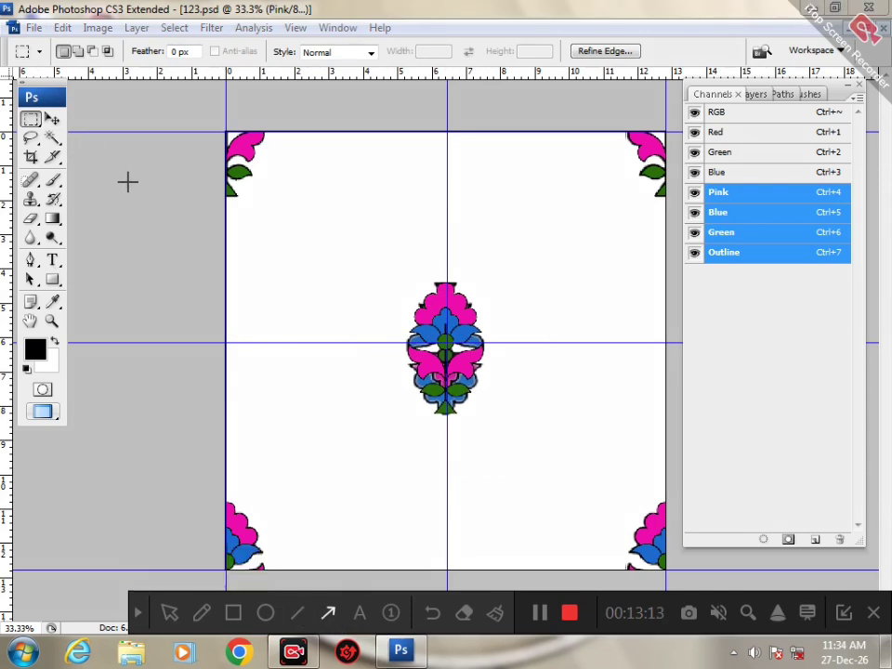
left_click_drag(127, 181, 65, 38)
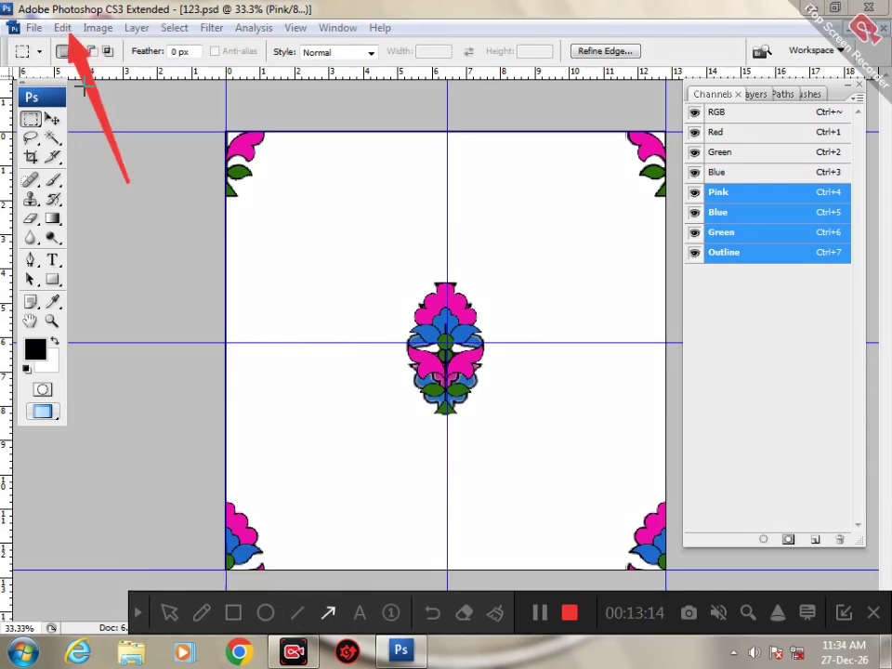
left_click(169, 612)
left_click(137, 612)
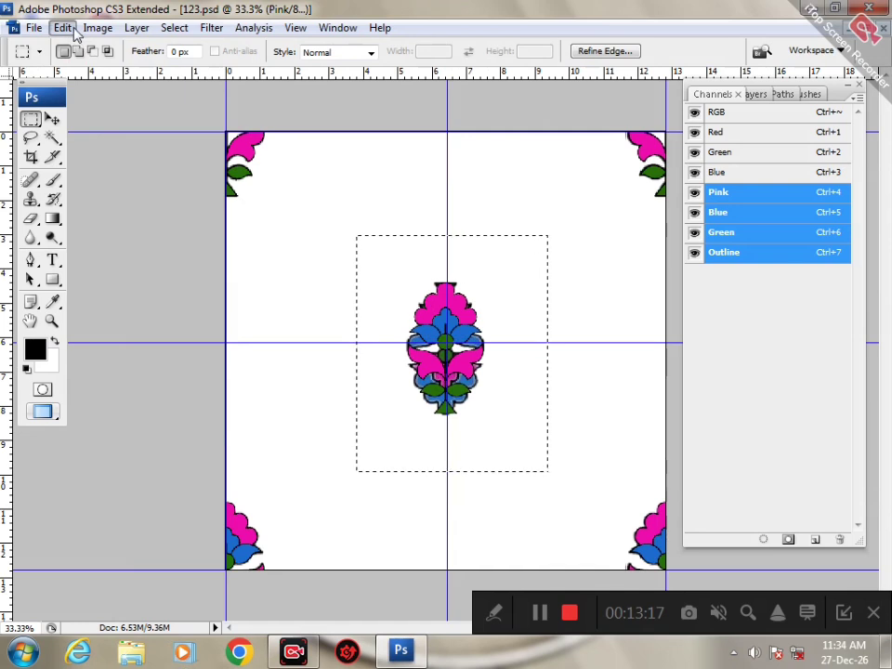
- Flip the pasted spot-channel motif vertically, shift it up to align with the inverted RGB motif, and deselect it
left_click(61, 28)
mouse_move(128, 340)
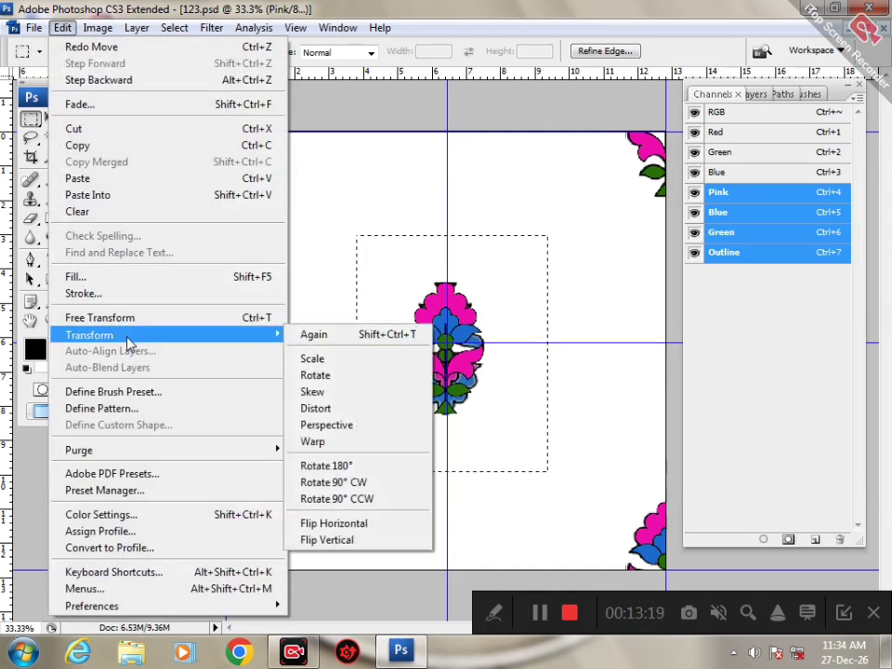
left_click(327, 540)
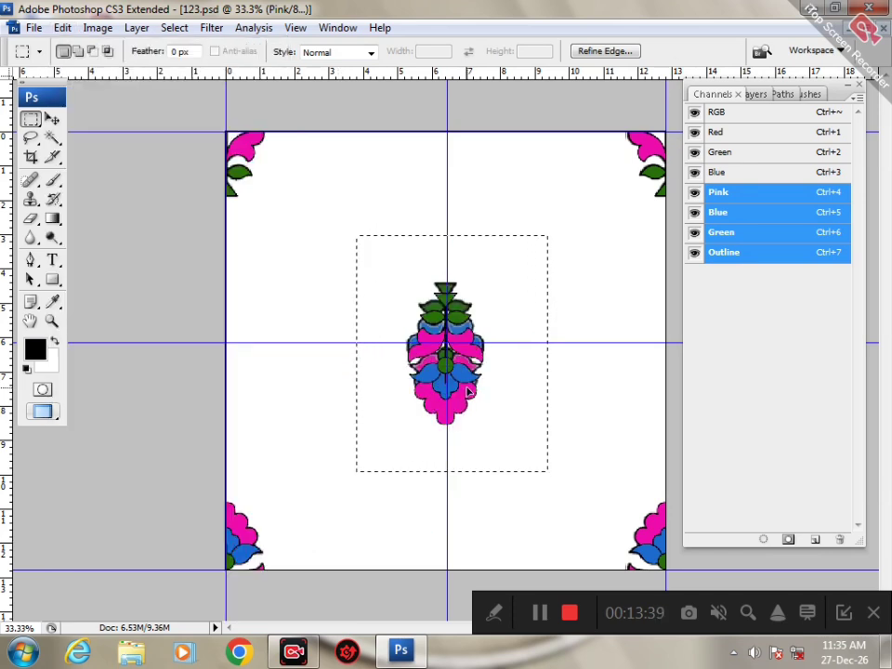
left_click_drag(464, 392, 470, 381)
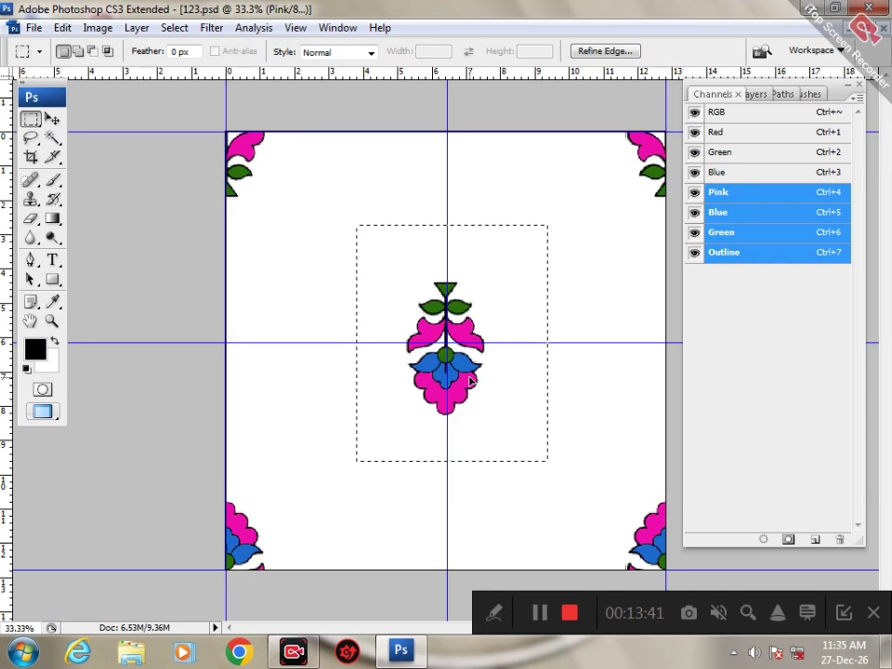
key("ctrl+d")
- Hide the RGB channels and clear all guides from the canvas
key("grave")
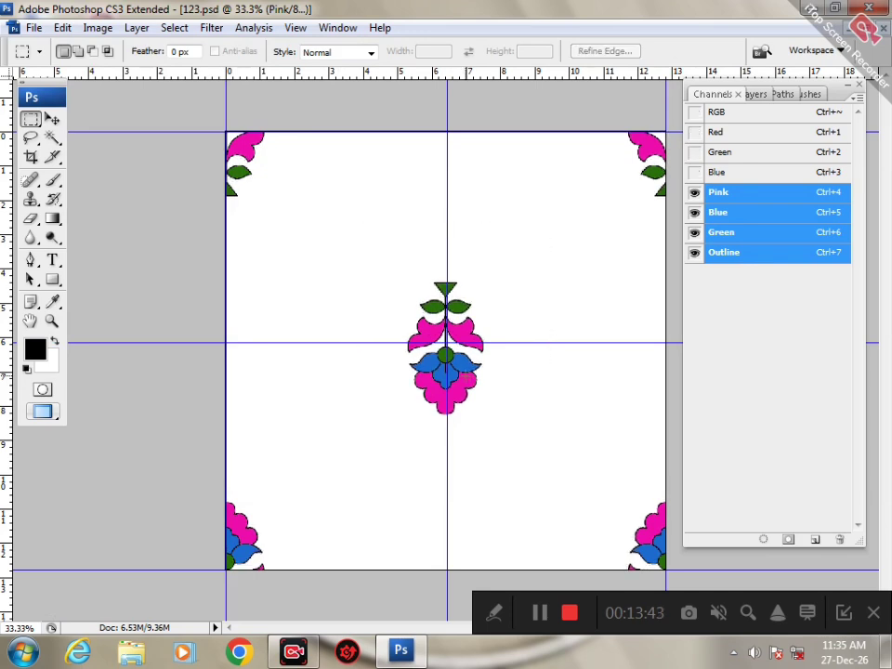
key("ctrl+minus")
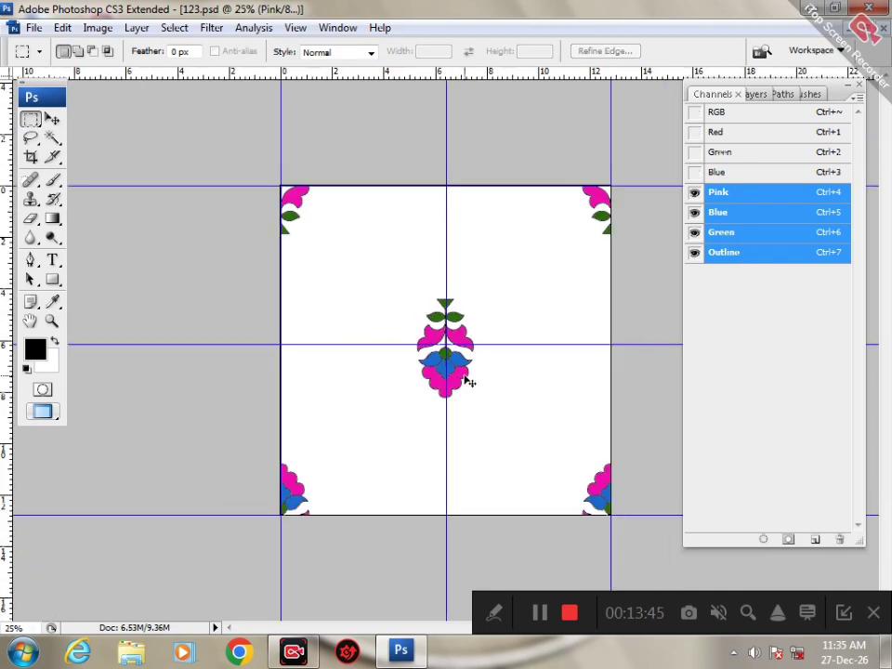
key("alt+v")
left_click(641, 343)
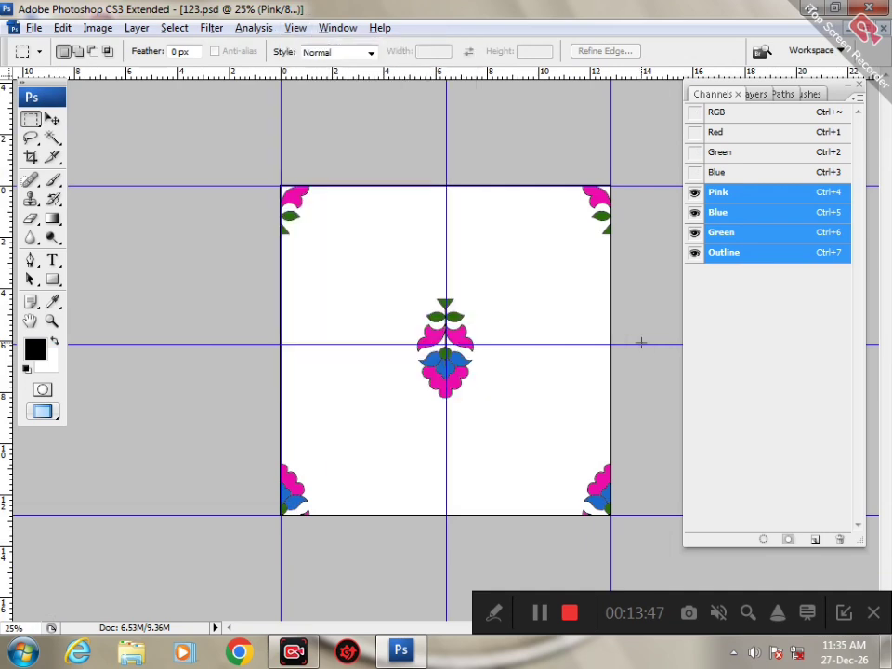
key("alt+v")
key("d")
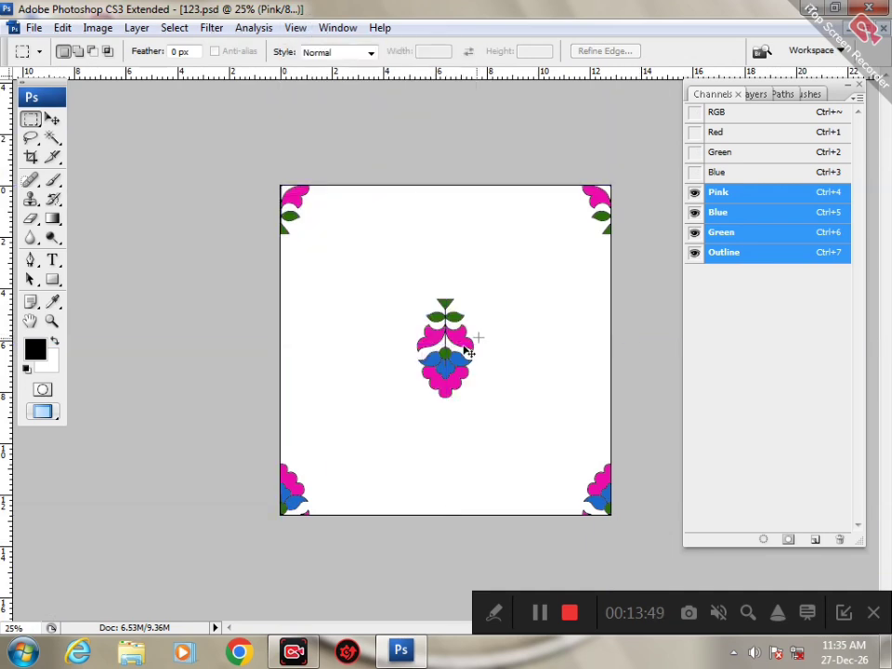
key("ctrl+alt+c")
key("ctrl+plus")
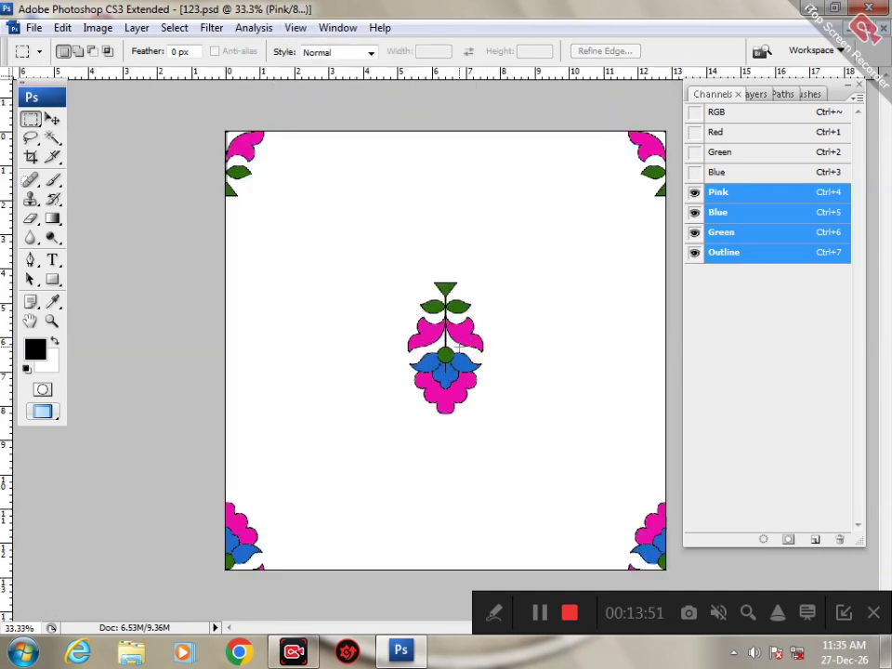
- Show the RGB channels and make all RGB and spot channels active together by entering and leaving Quick Mask
key("grave")
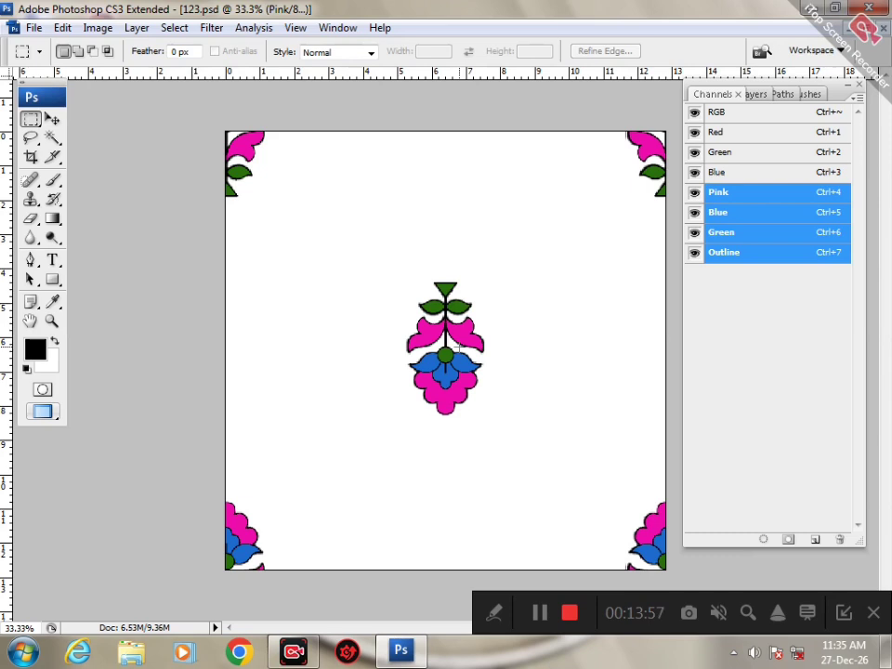
key("q")
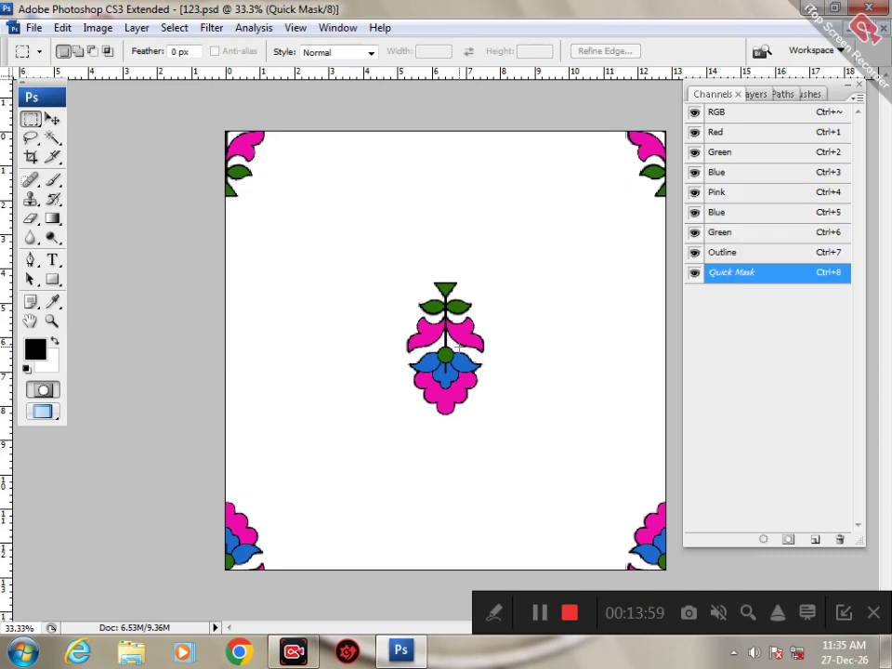
key("q")
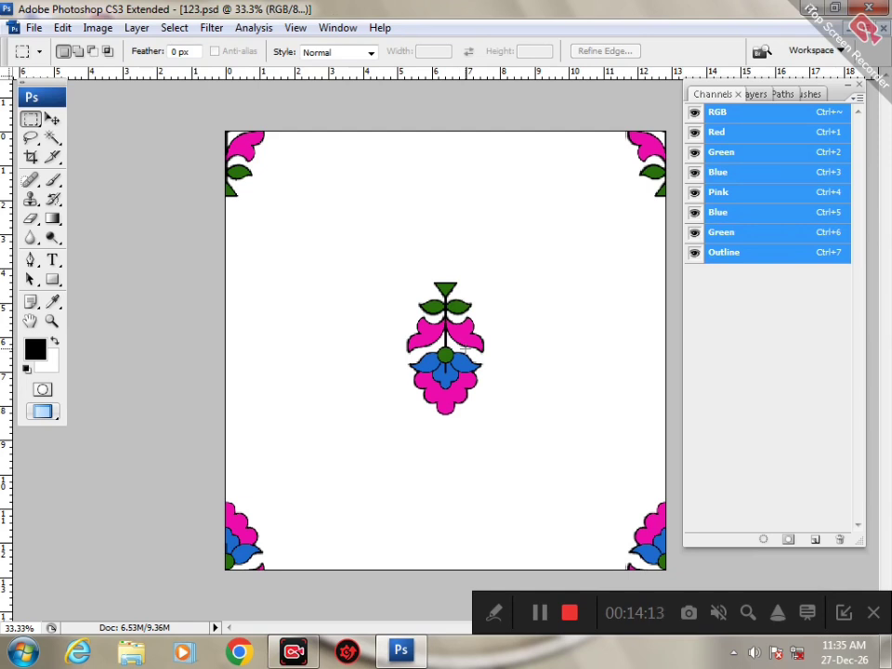
- Offset all channels 756 pixels right and 755 pixels down with Wrap Around, and reselect only the four spot channels with RGB visible
left_click(210, 28)
mouse_move(242, 388)
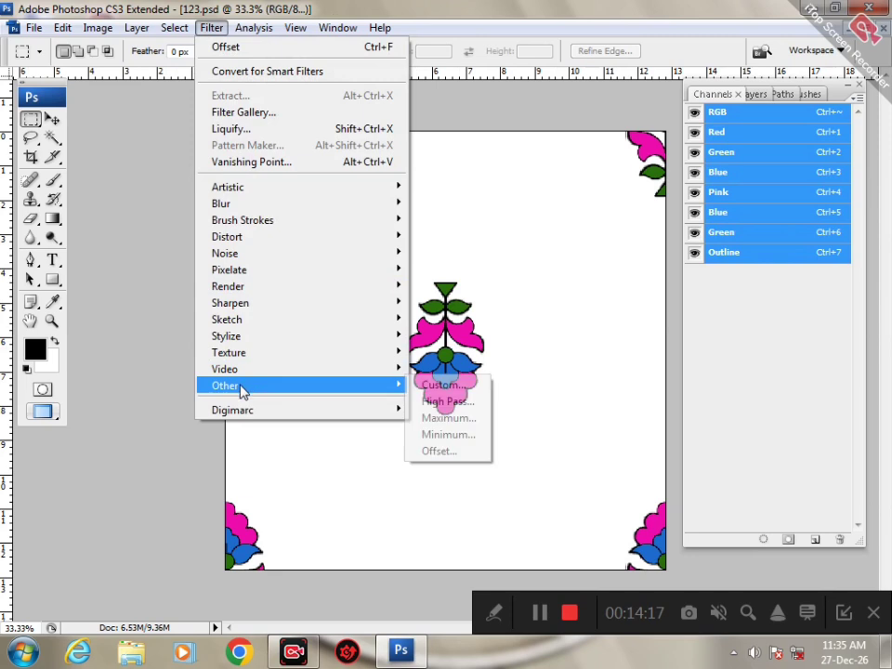
left_click(437, 451)
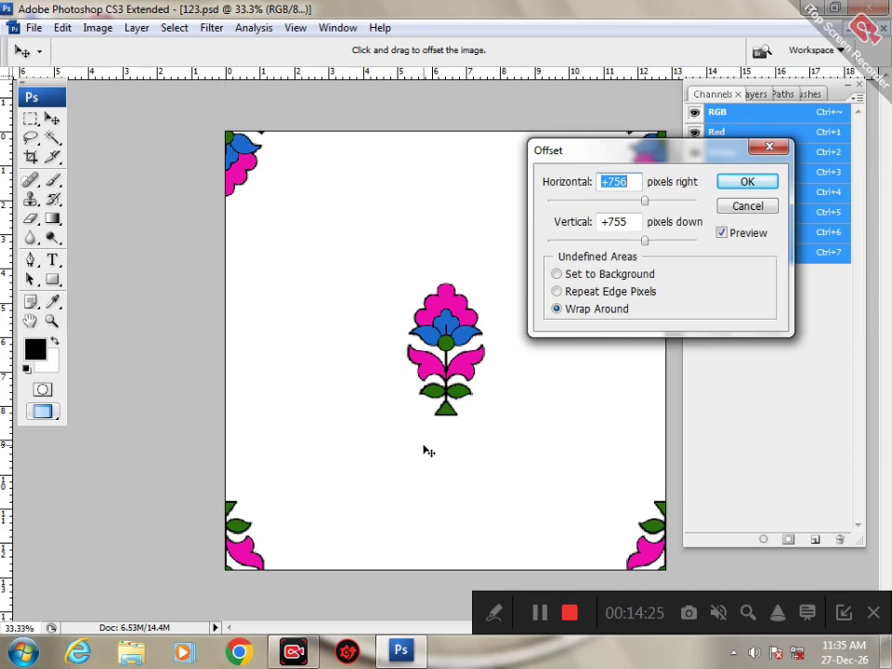
key("Return")
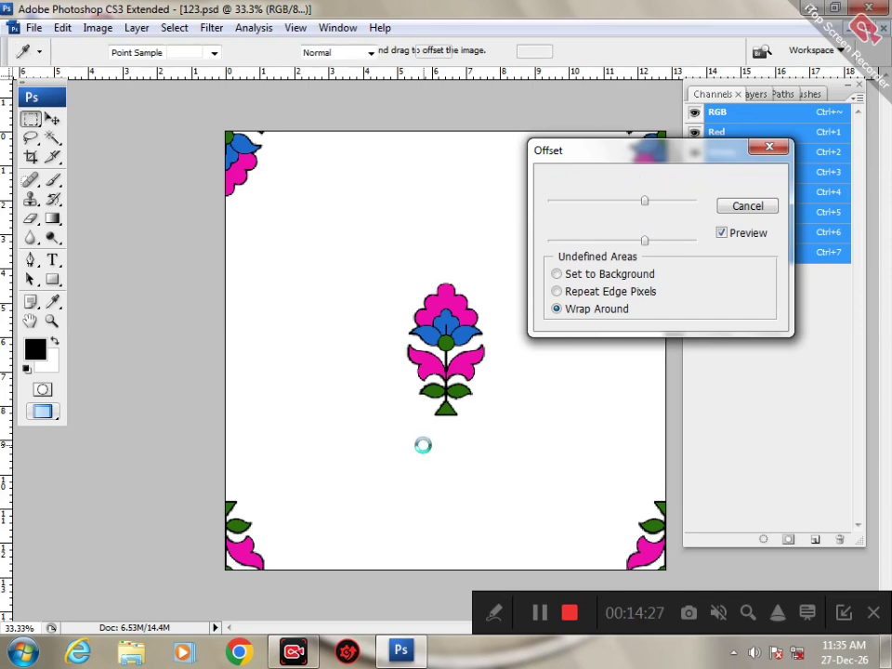
key("m")
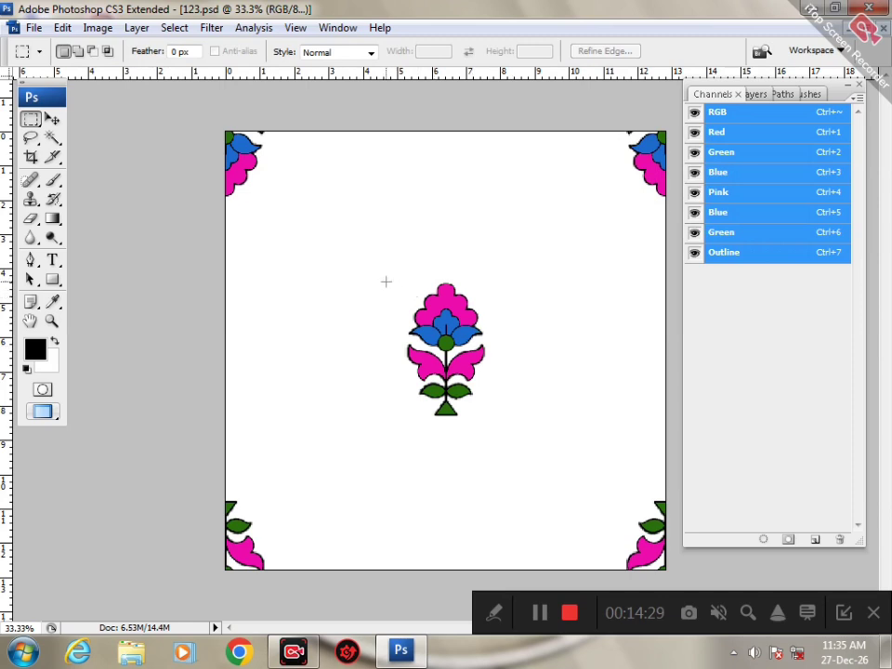
key("grave")
key("grave")
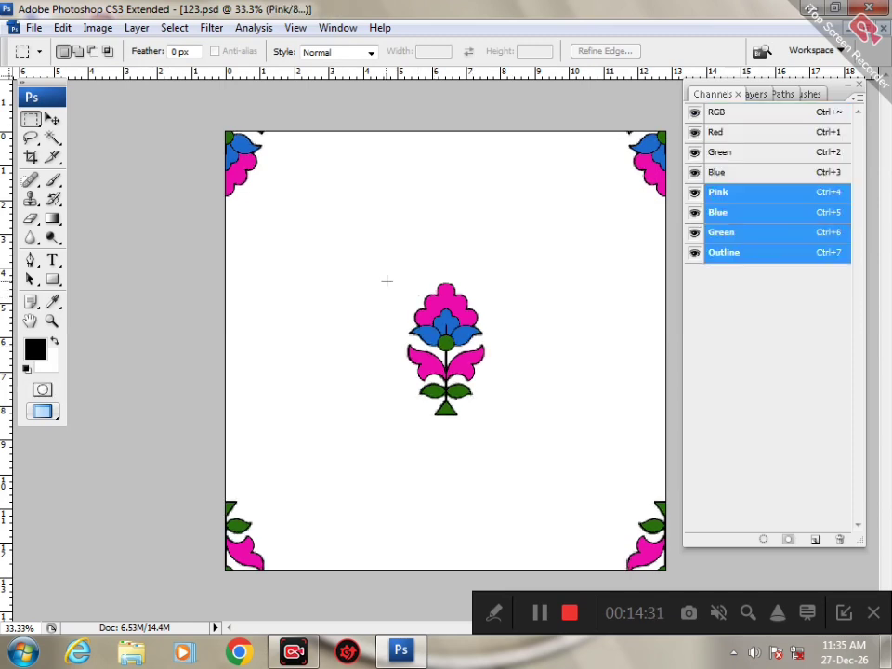
- Try moving the central spot-channel motif to the left of its RGB artwork, undo the move and deselect
left_click_drag(360, 258, 544, 467)
left_click_drag(510, 434, 429, 436)
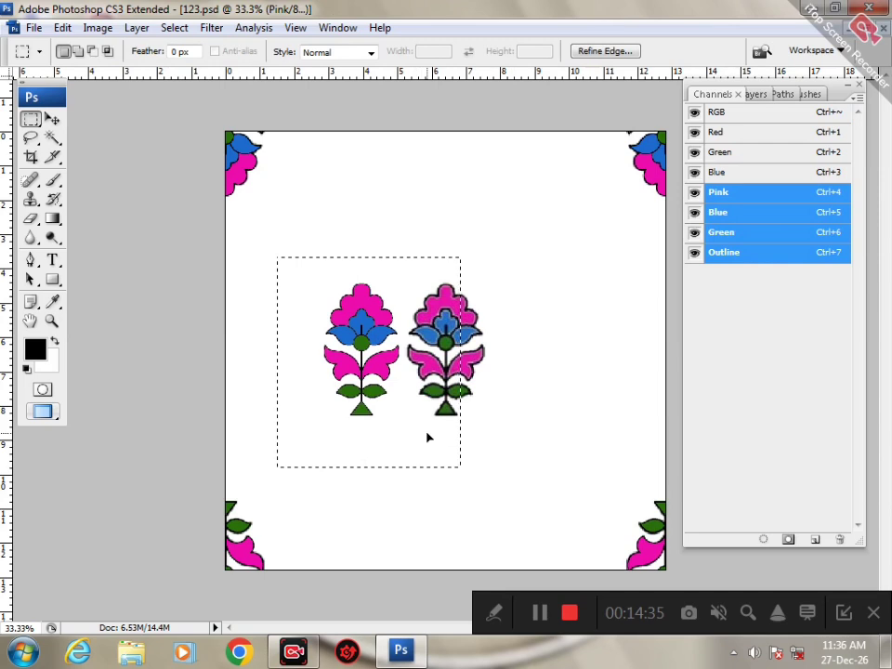
key("ctrl+d")
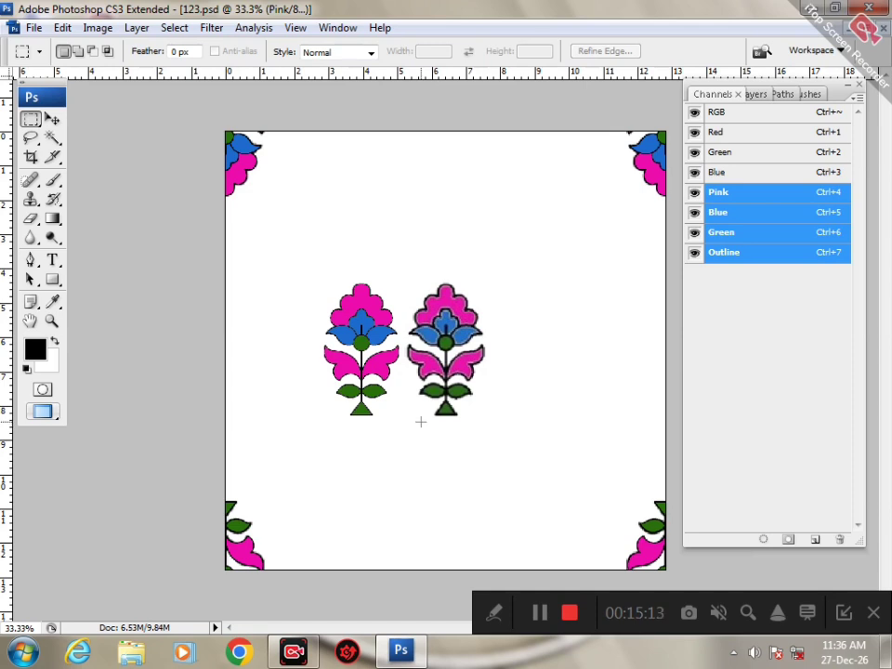
key("ctrl+alt+z")
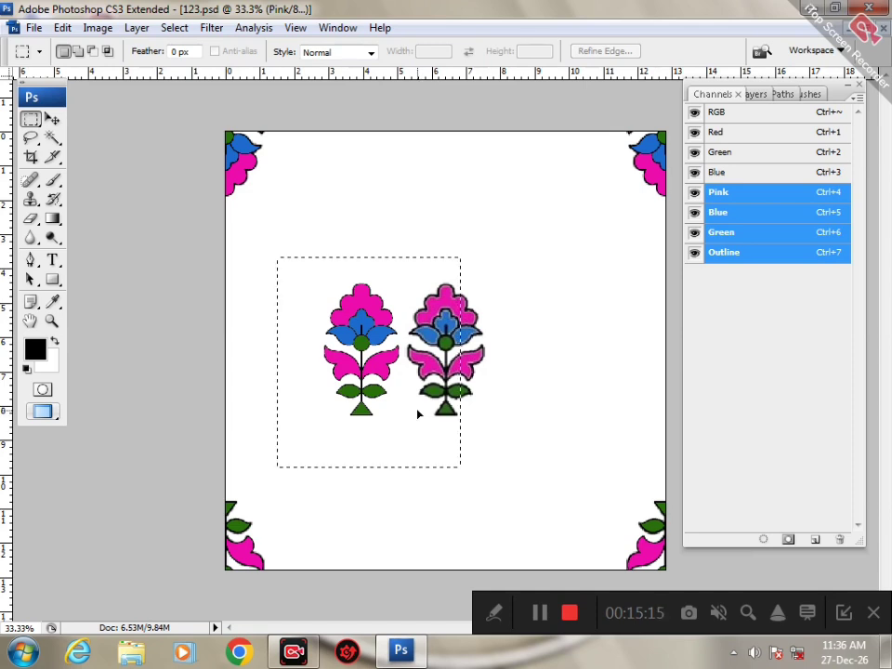
key("ctrl+alt+z")
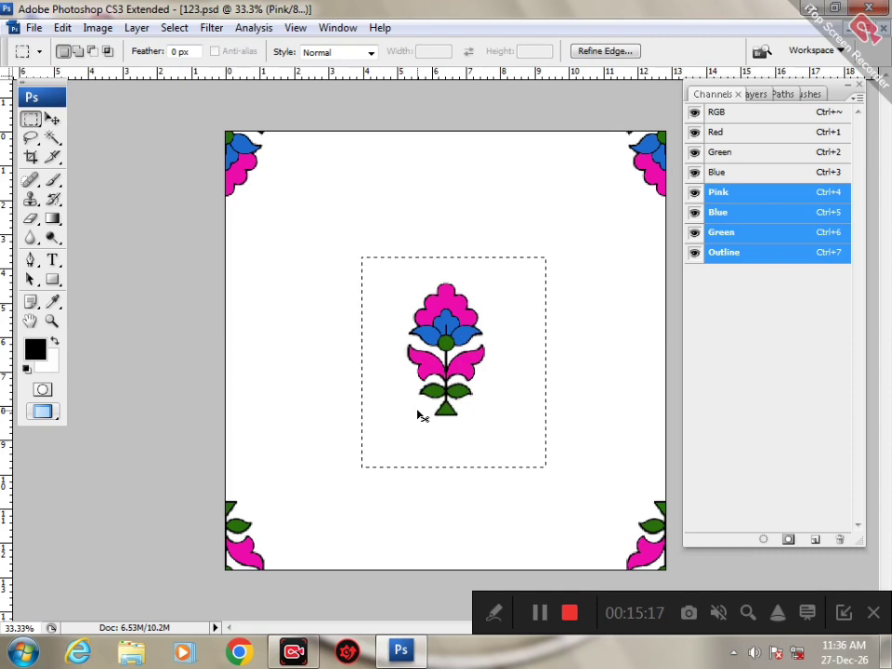
left_click(417, 410)
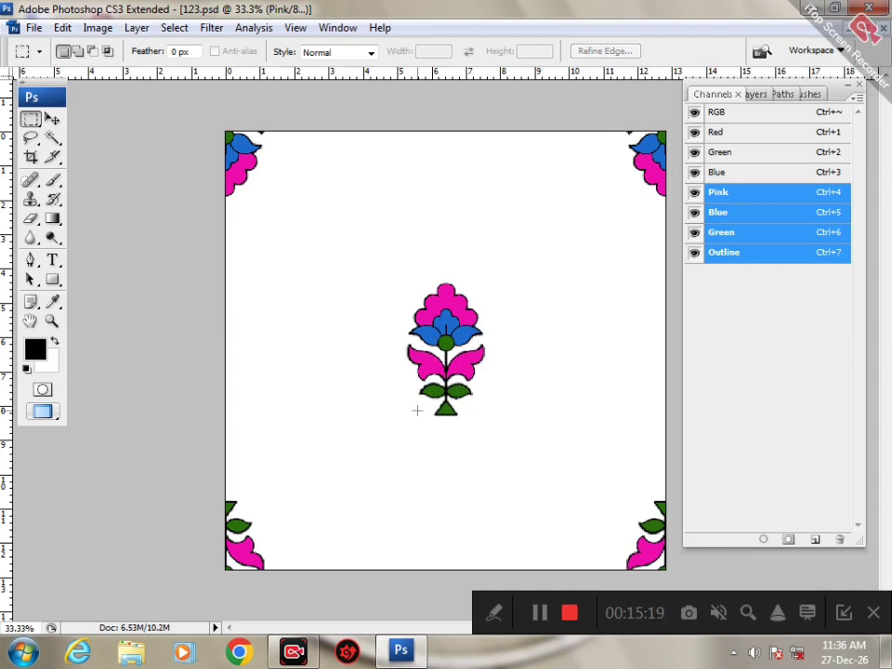